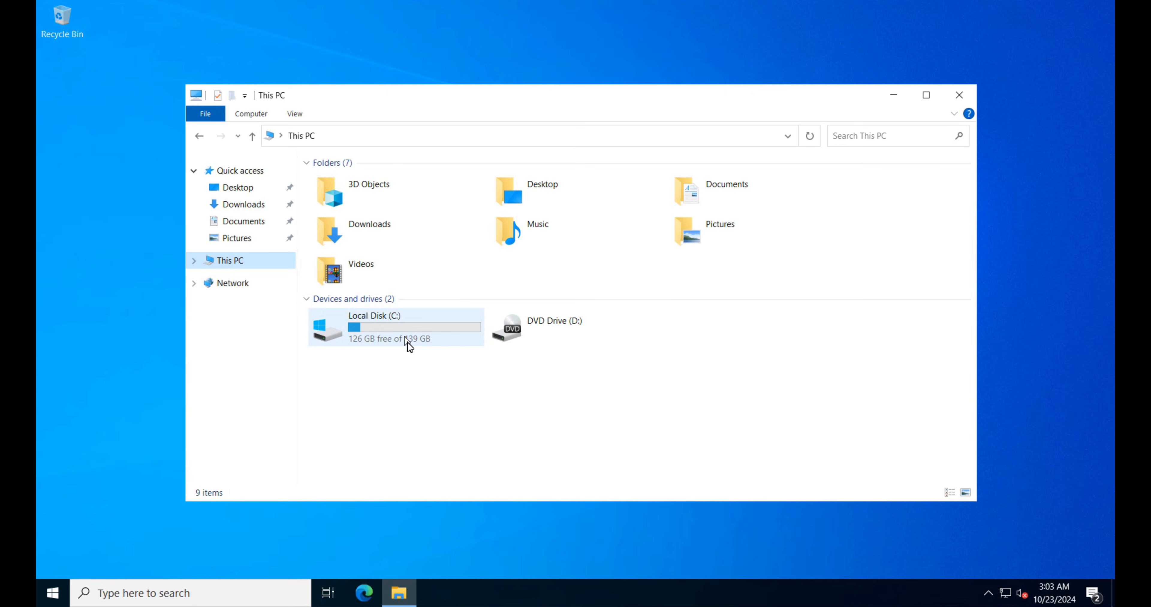
- Close File Explorer and shrink the full-screen 192.168.1.18 session into a window, moved up and left
click(954, 99)
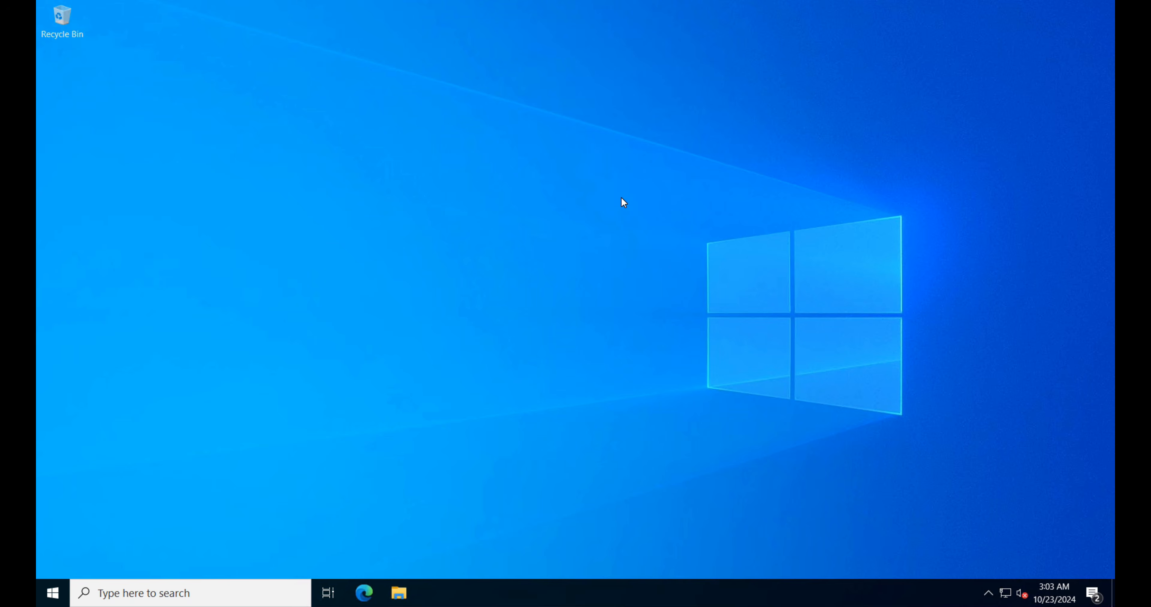
mouse_move(670, 2)
click(625, 8)
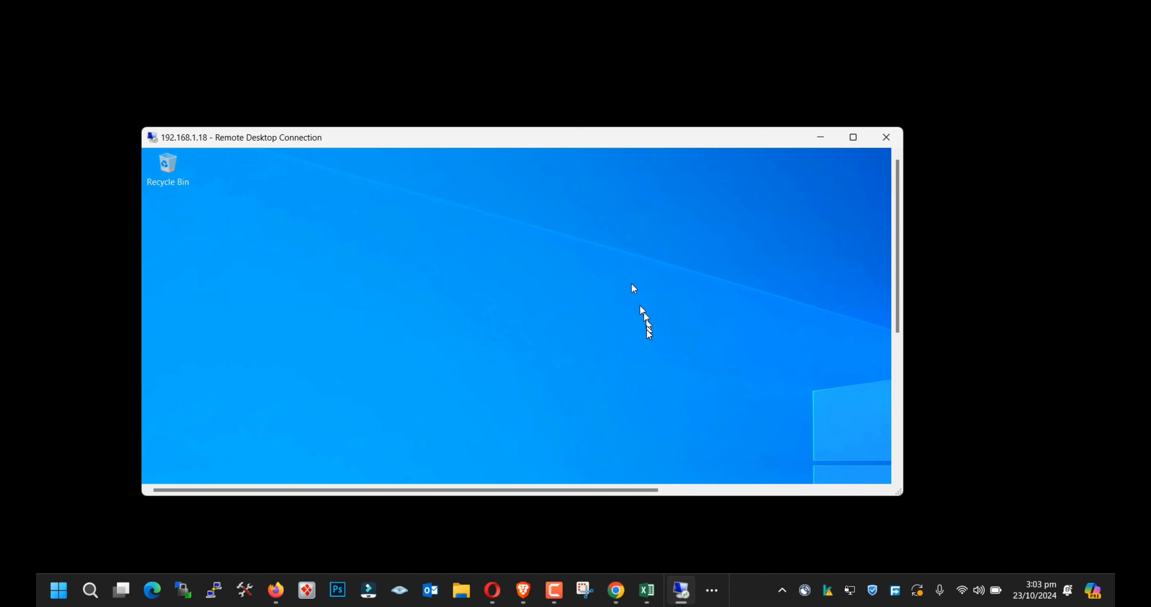
drag(576, 135, 550, 90)
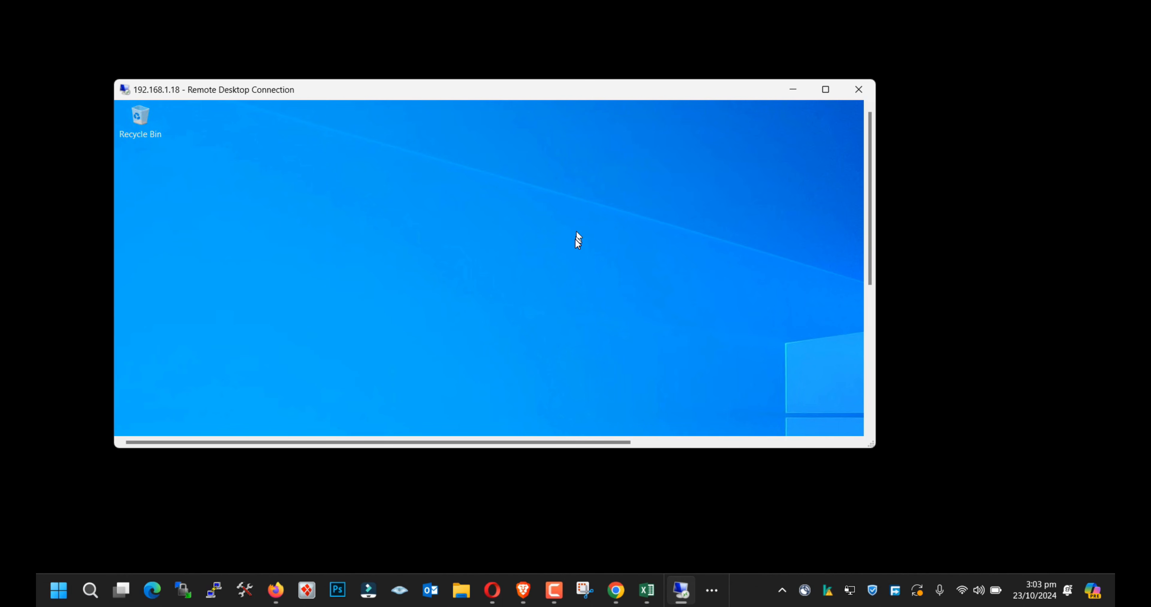
click(712, 590)
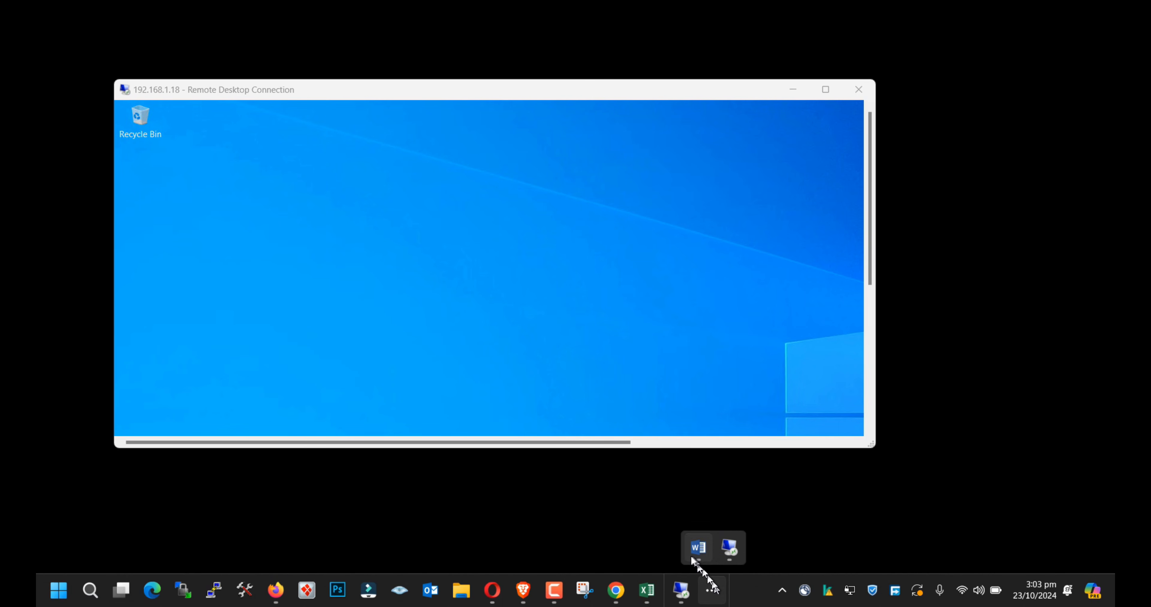
- In the Word guide, select and copy the Install-WindowsFeature command paragraph for IIS
click(697, 546)
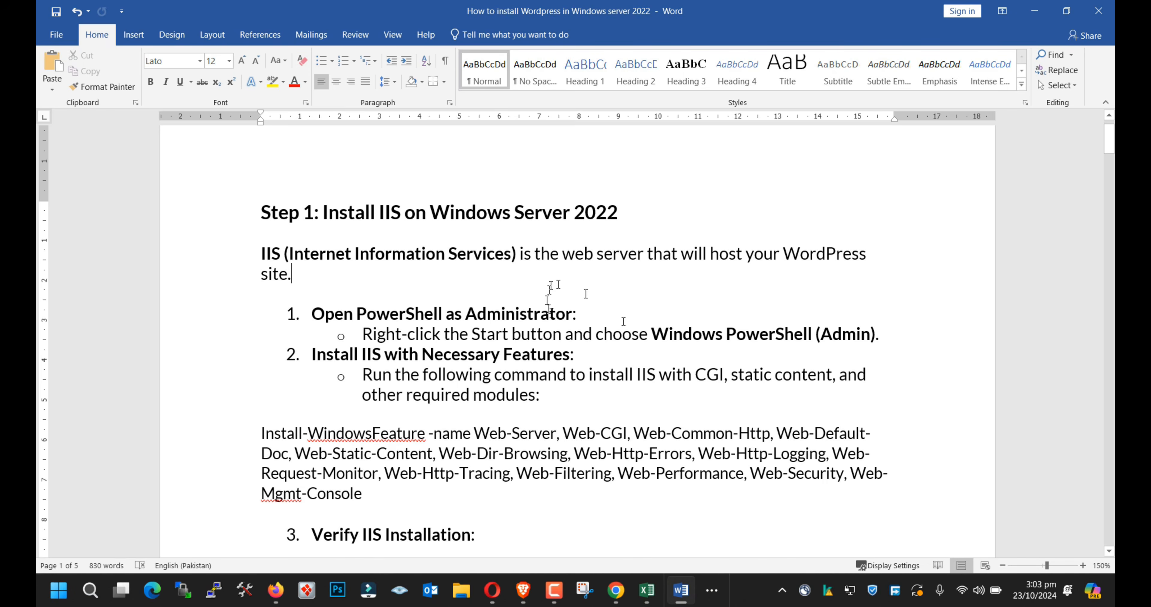
ctrl+scroll(593, 349, up, 2)
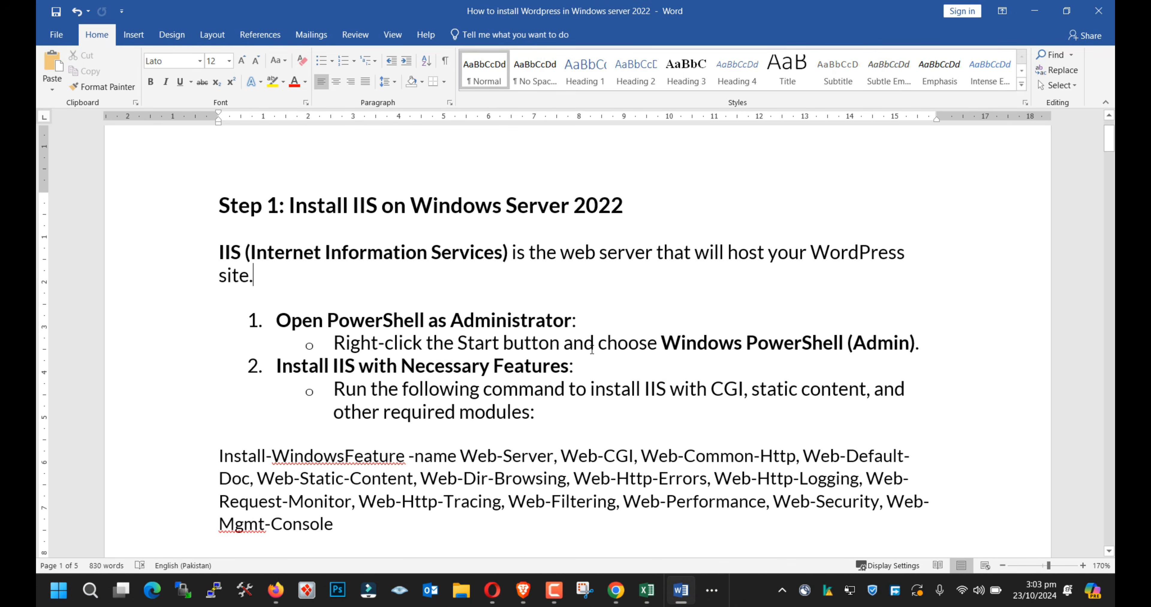
scroll(566, 318, down, 1)
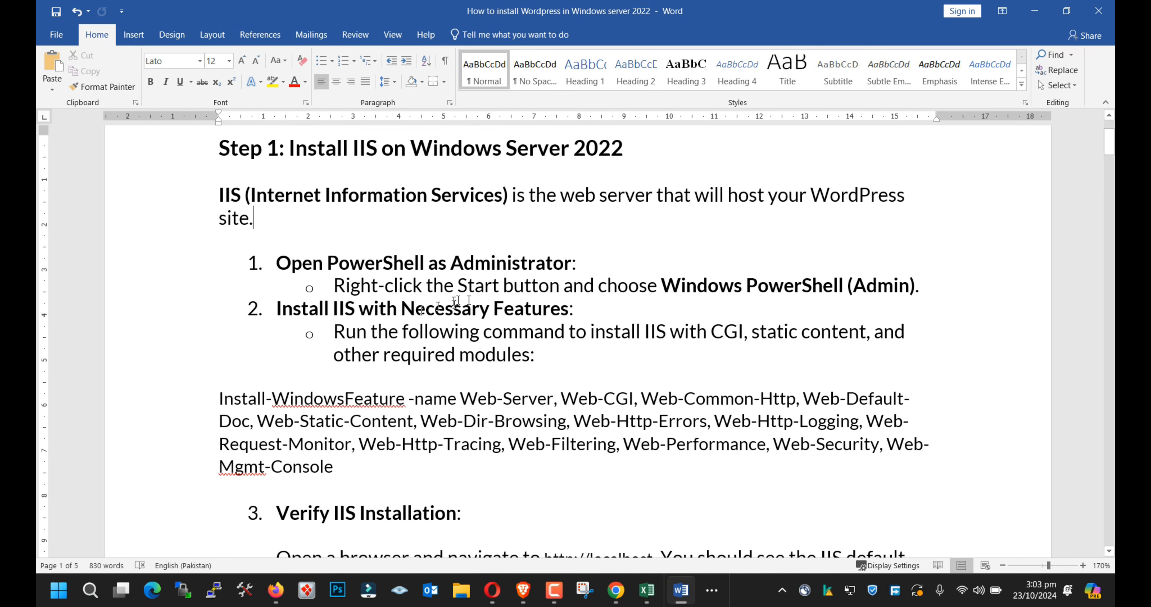
click(718, 588)
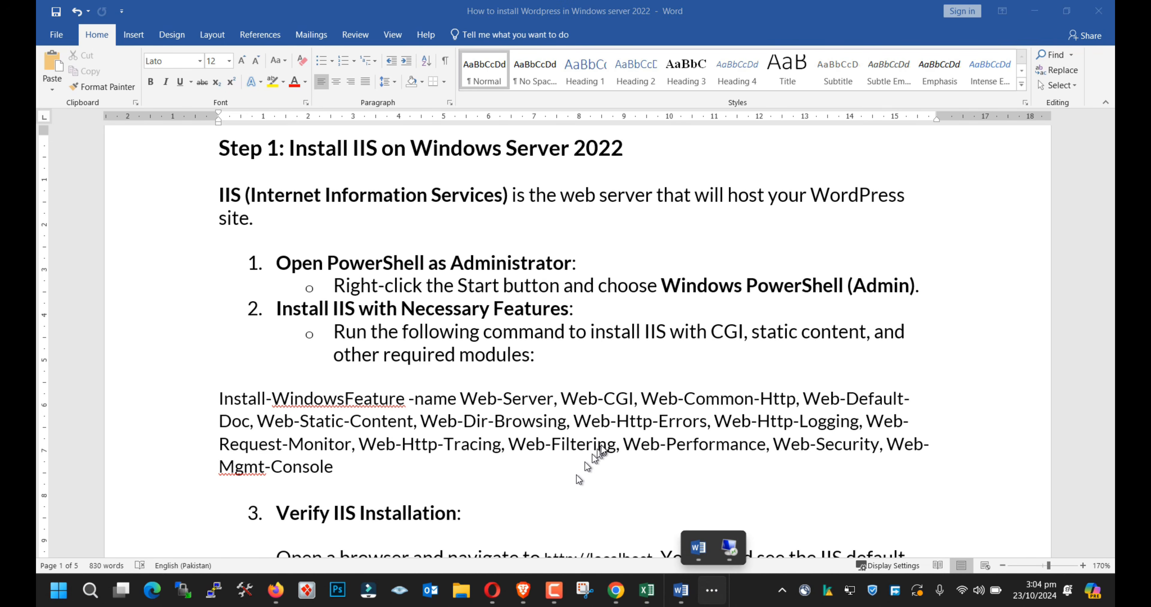
click(605, 376)
scroll(605, 376, up, 1)
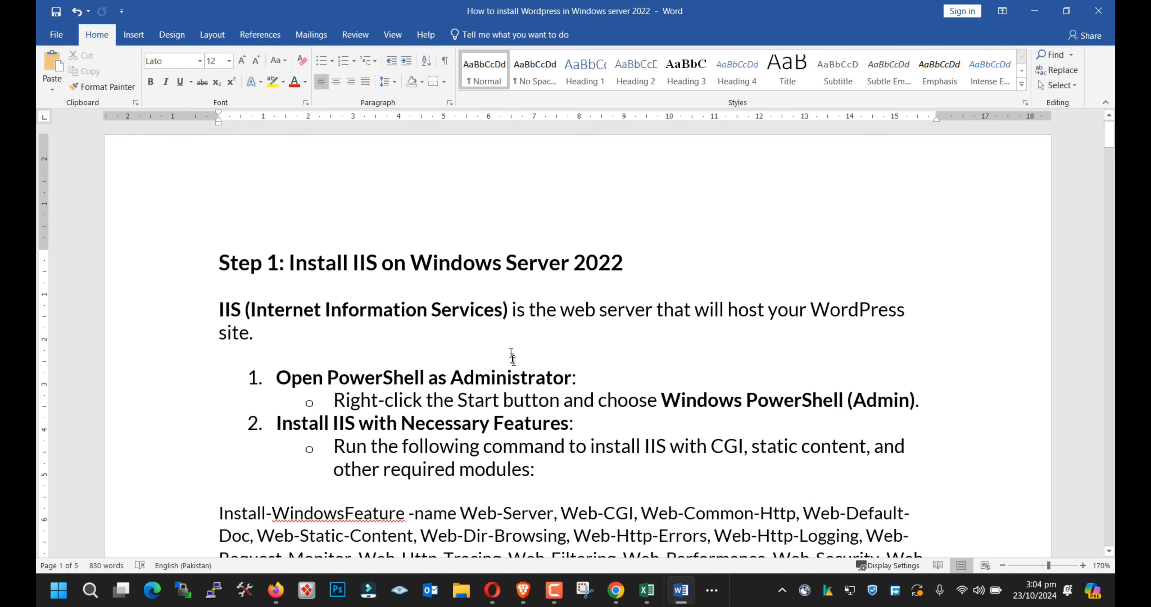
click(375, 276)
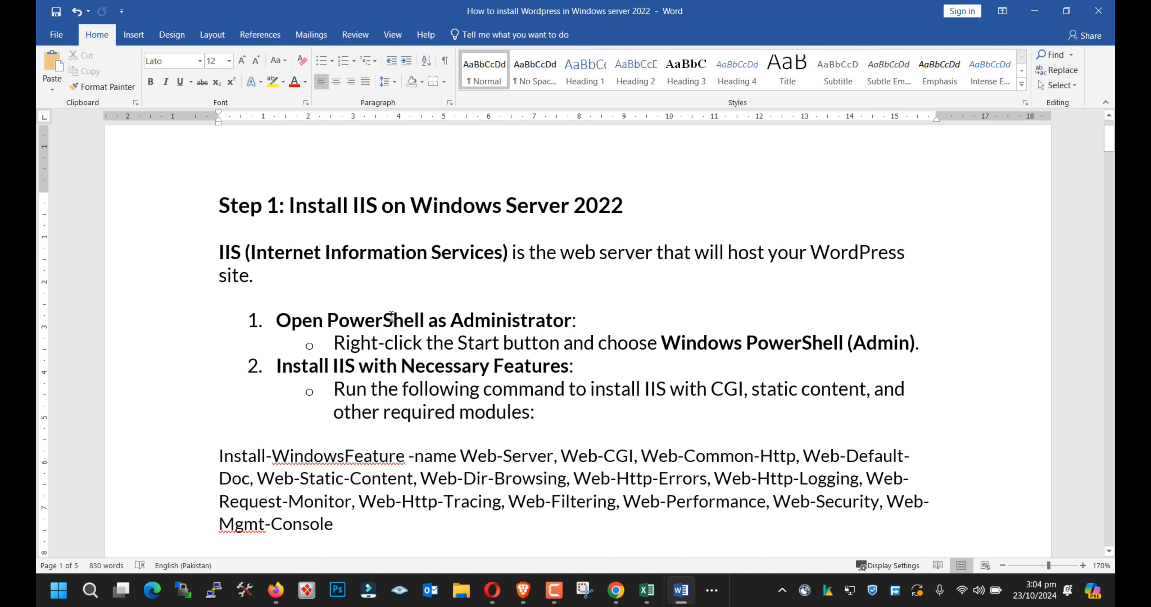
scroll(428, 346, down, 1)
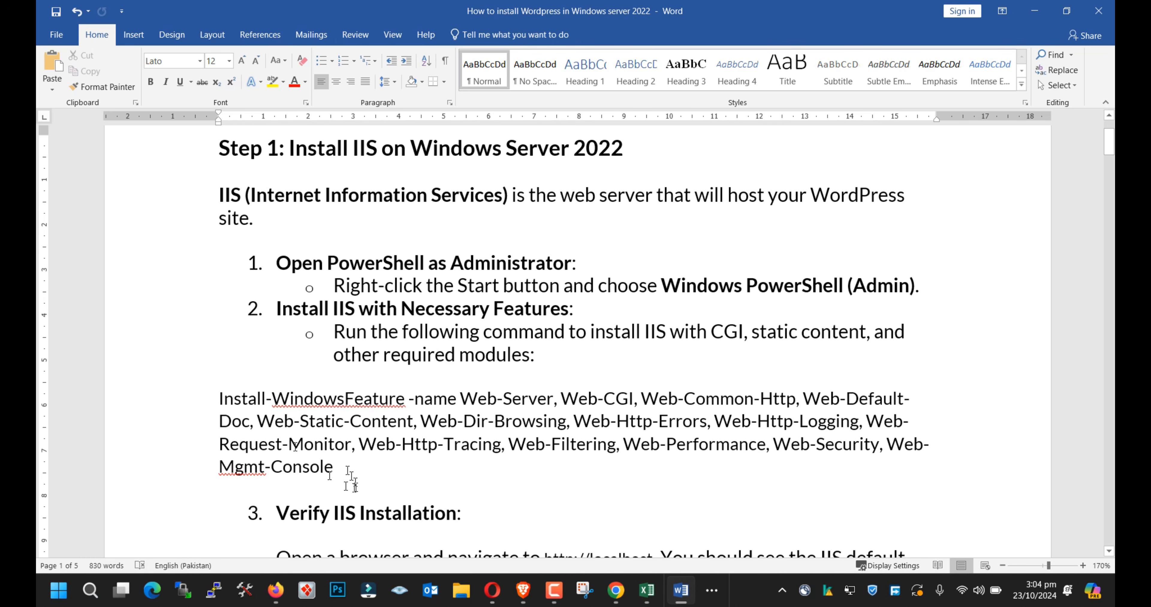
drag(304, 456, 226, 401)
key(super+c)
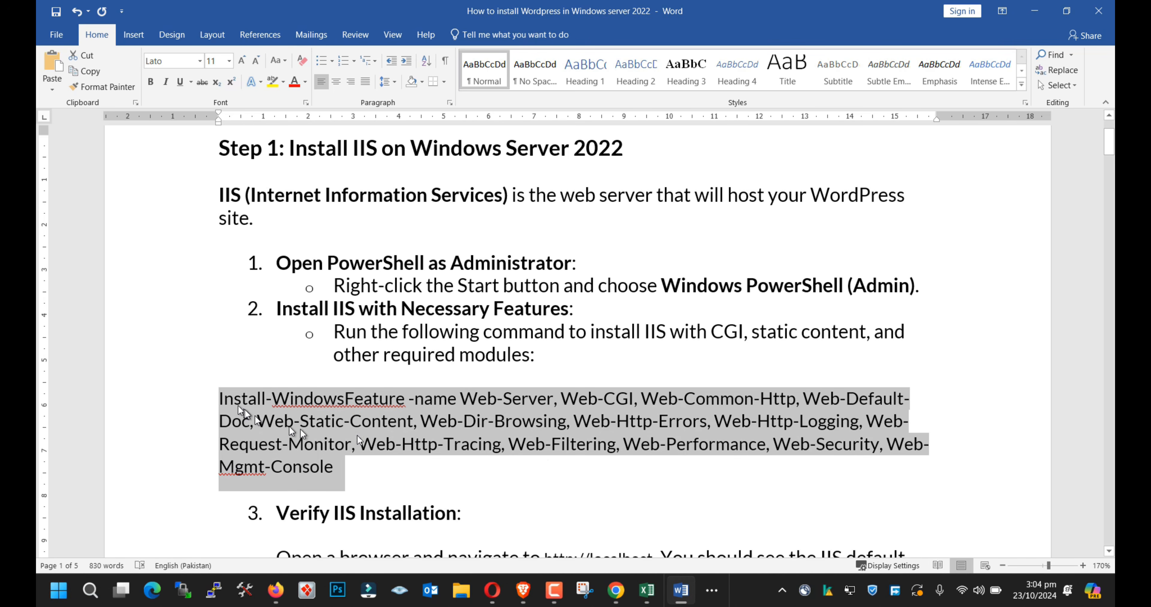
- Bring the 192.168.1.18 remote session back to full screen
click(720, 602)
click(729, 552)
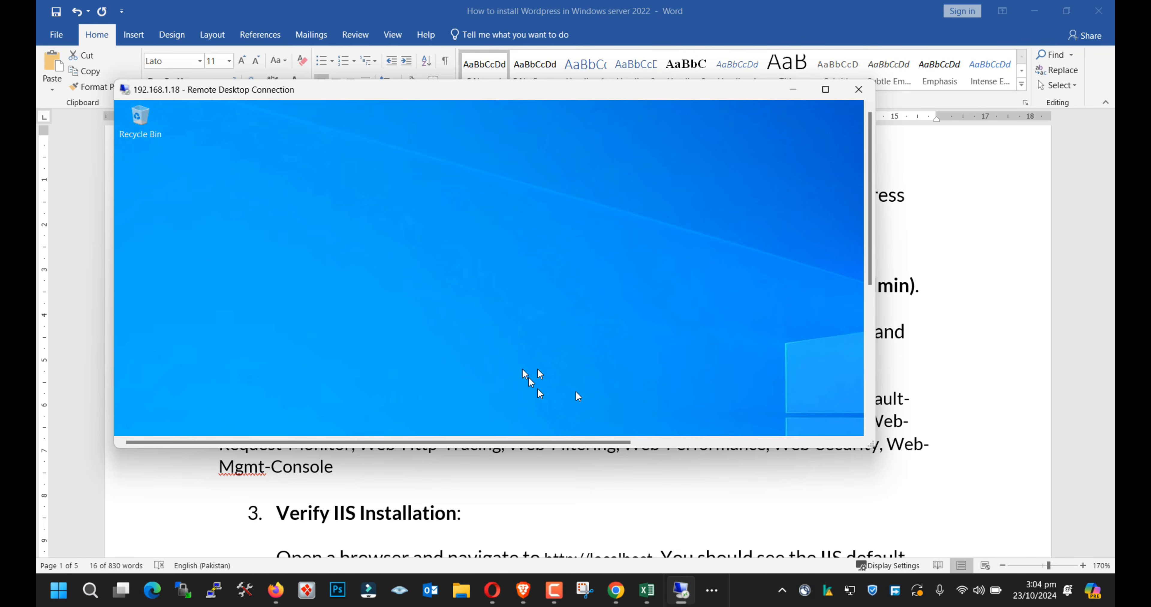
click(831, 87)
- Launch Windows PowerShell as administrator, maximize it, and paste the Install-WindowsFeature IIS command
click(52, 591)
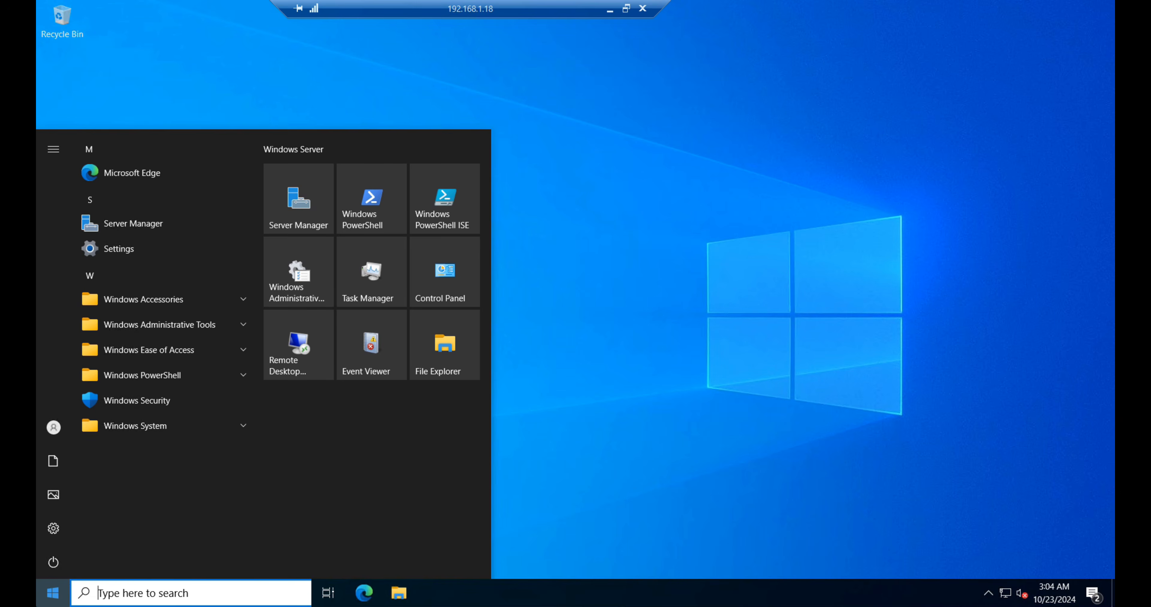
text(s)
key(BackSpace)
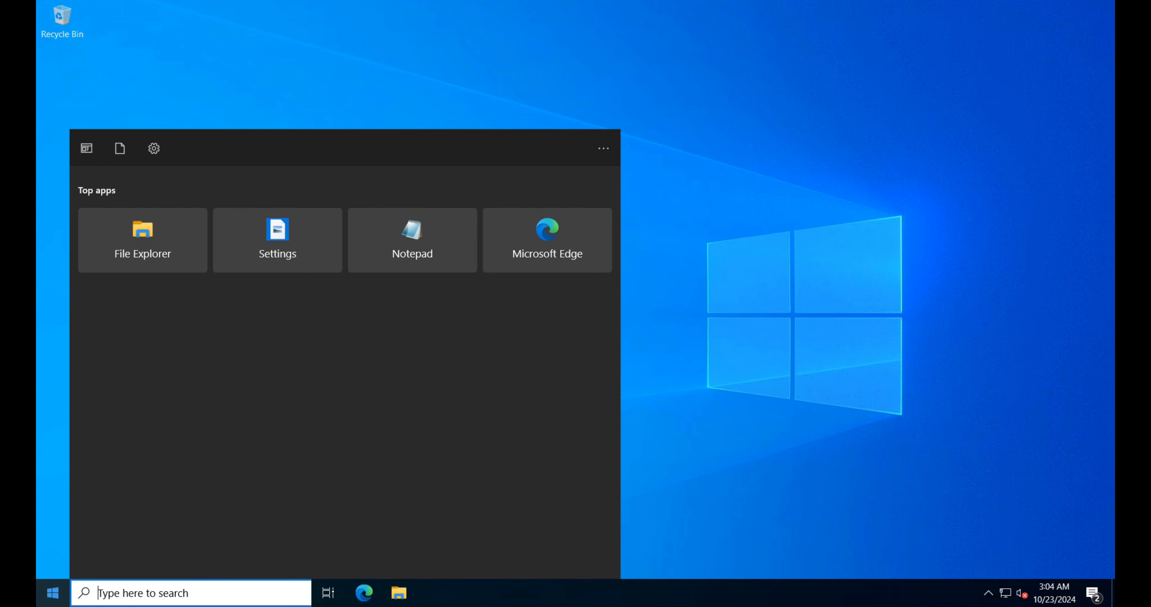
text(power)
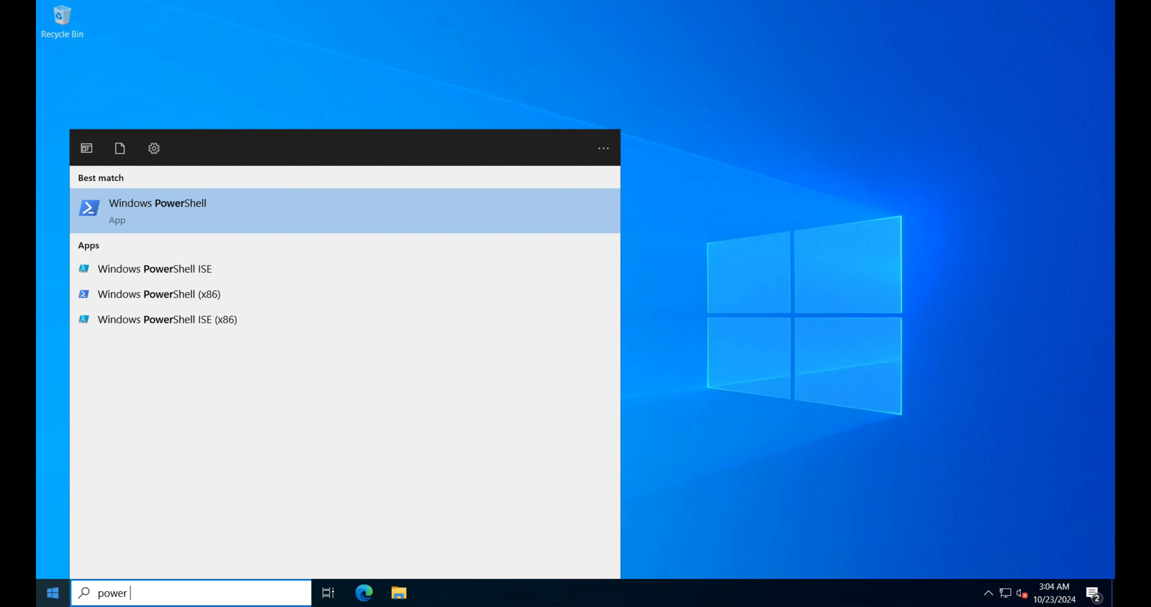
right_click(160, 201)
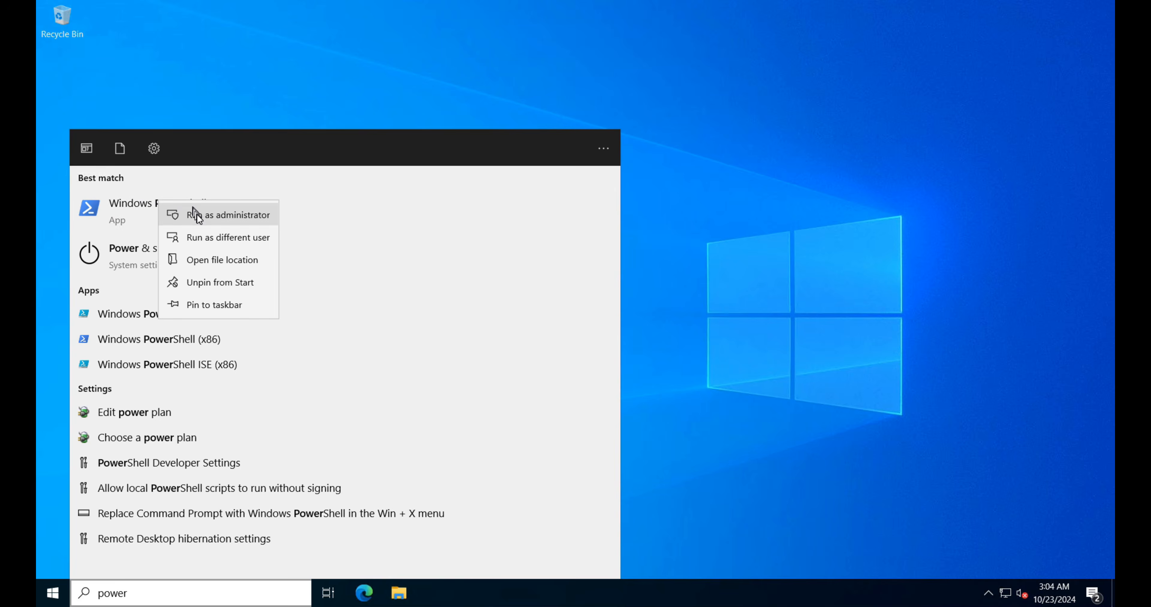
click(199, 216)
click(650, 118)
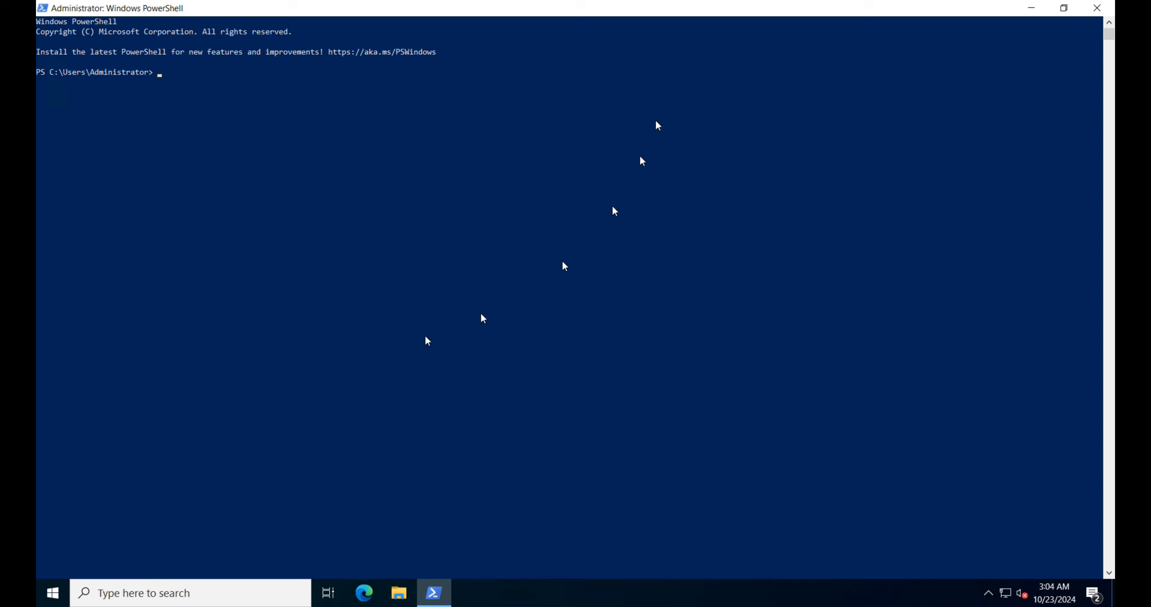
right_click(411, 234)
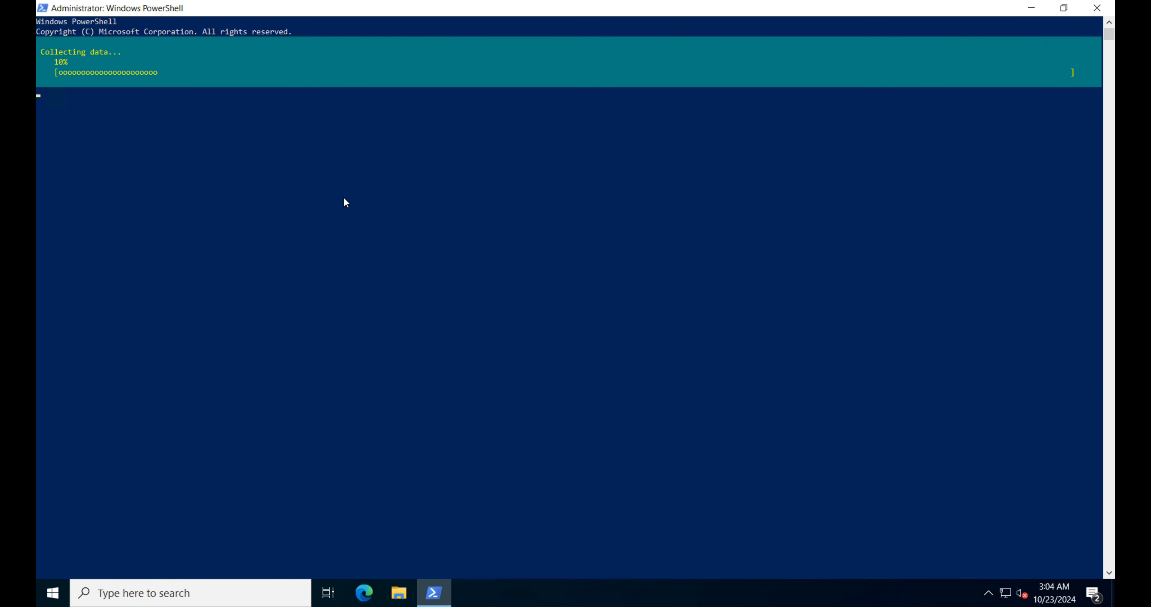
- Window the remote session, scroll the guide to 'Verify IIS Installation', then return to full screen
click(52, 593)
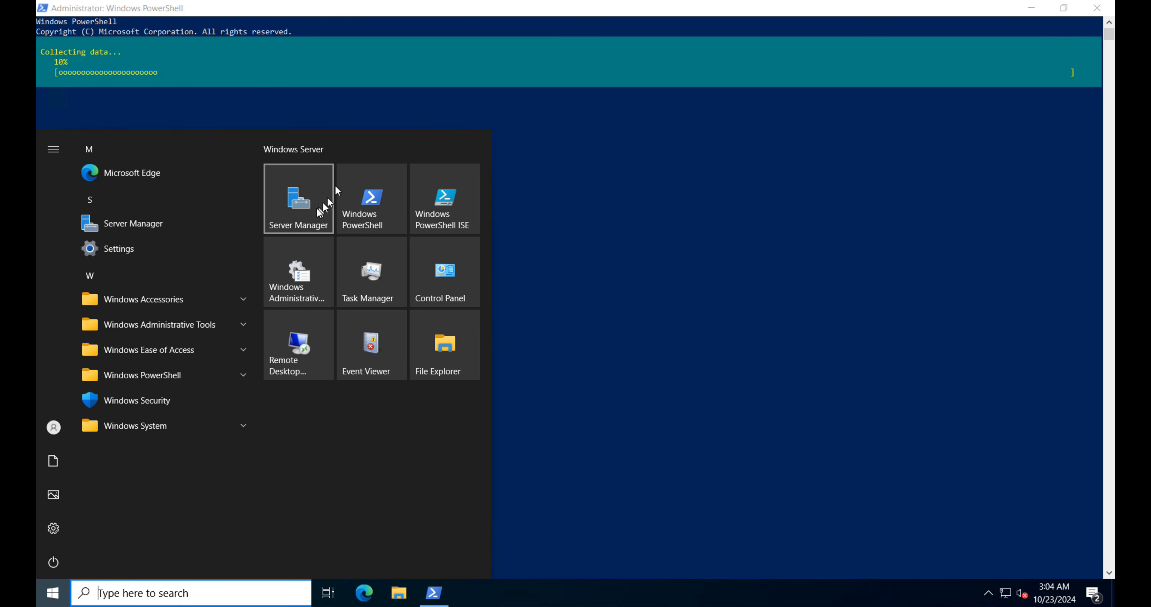
click(608, 253)
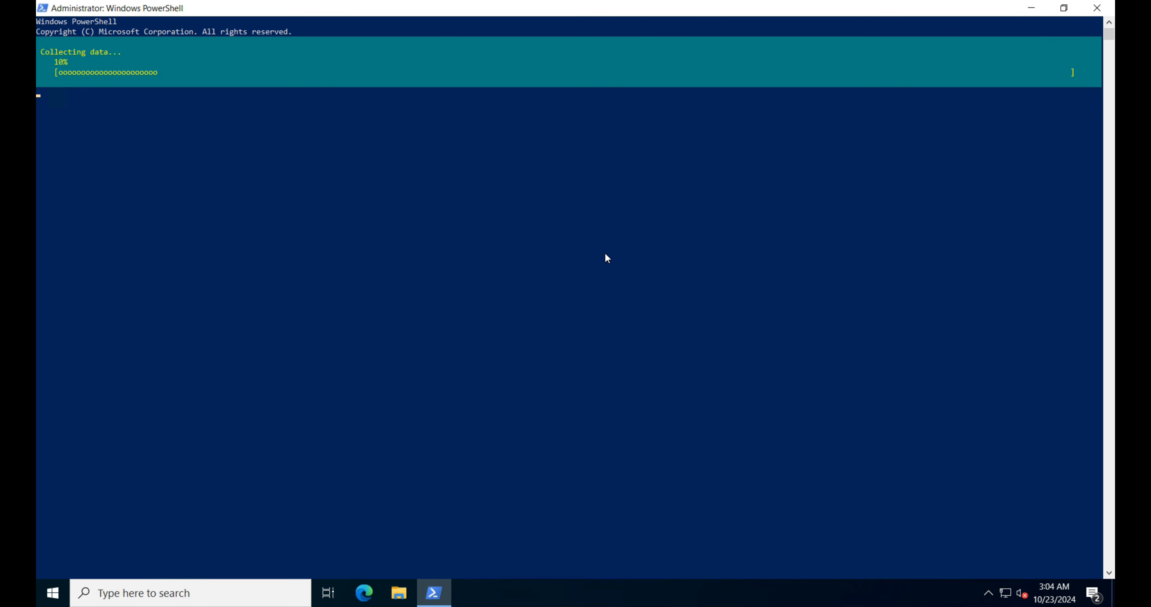
mouse_move(711, 9)
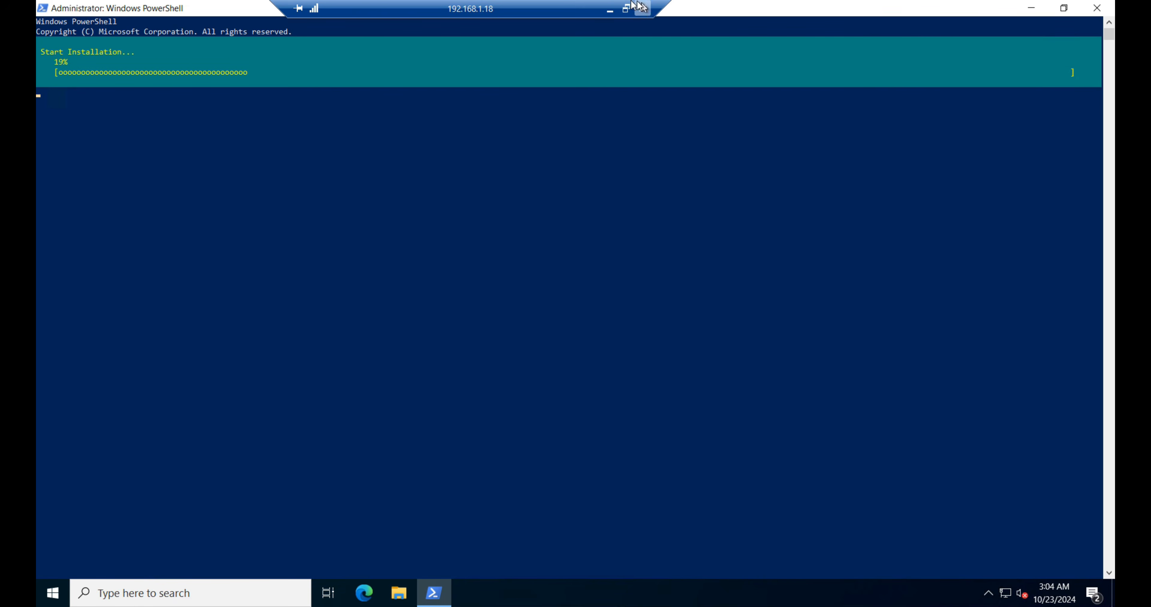
click(624, 8)
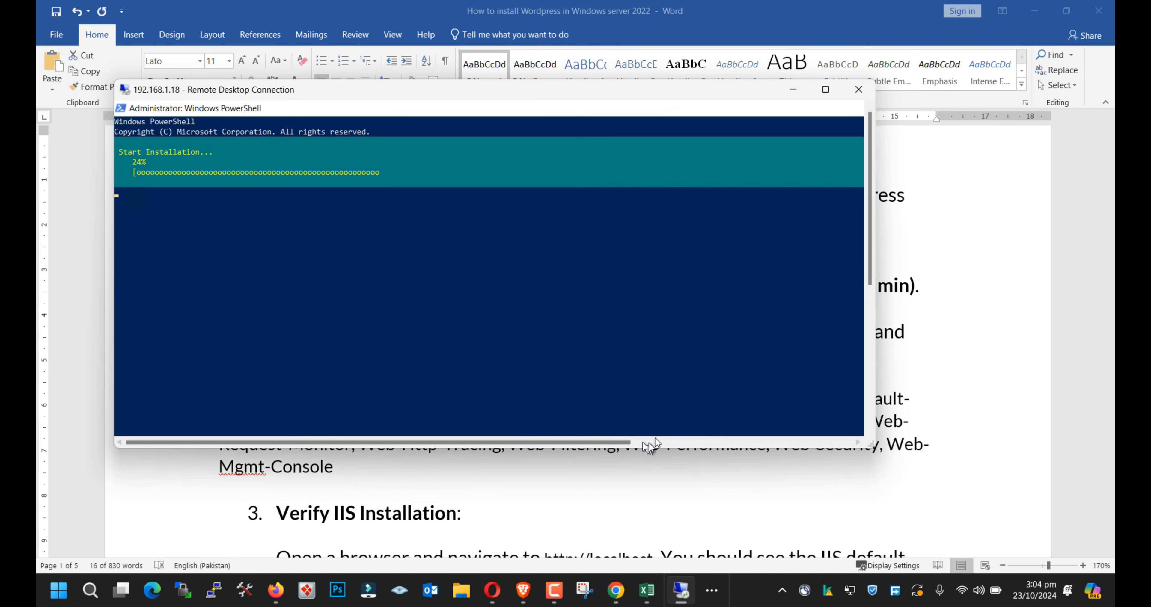
drag(534, 89, 645, 396)
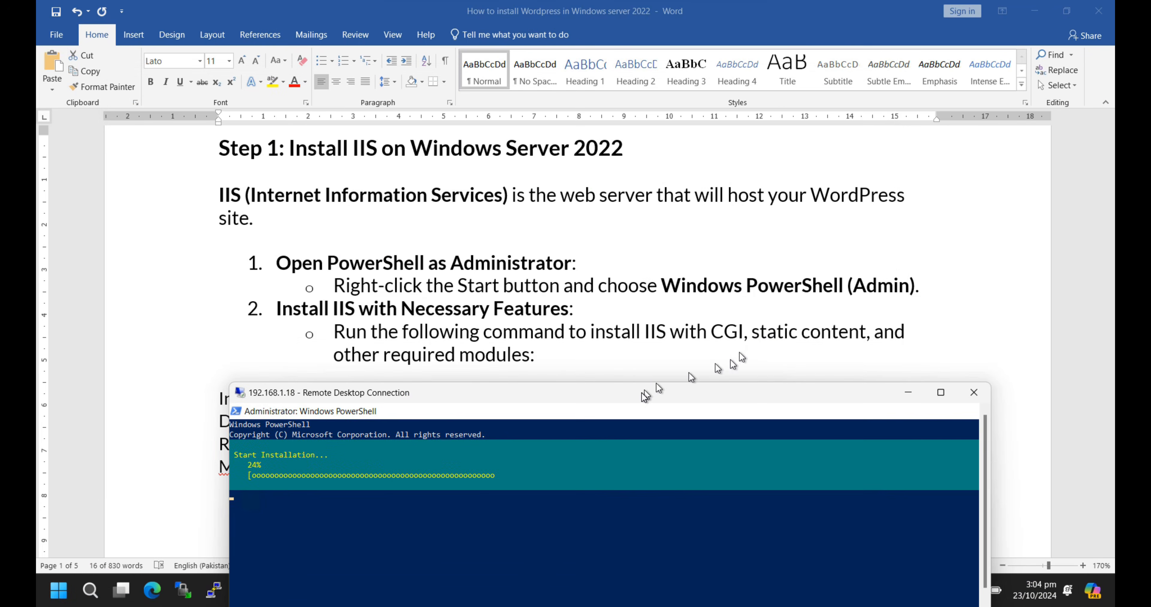
scroll(624, 318, down, 3)
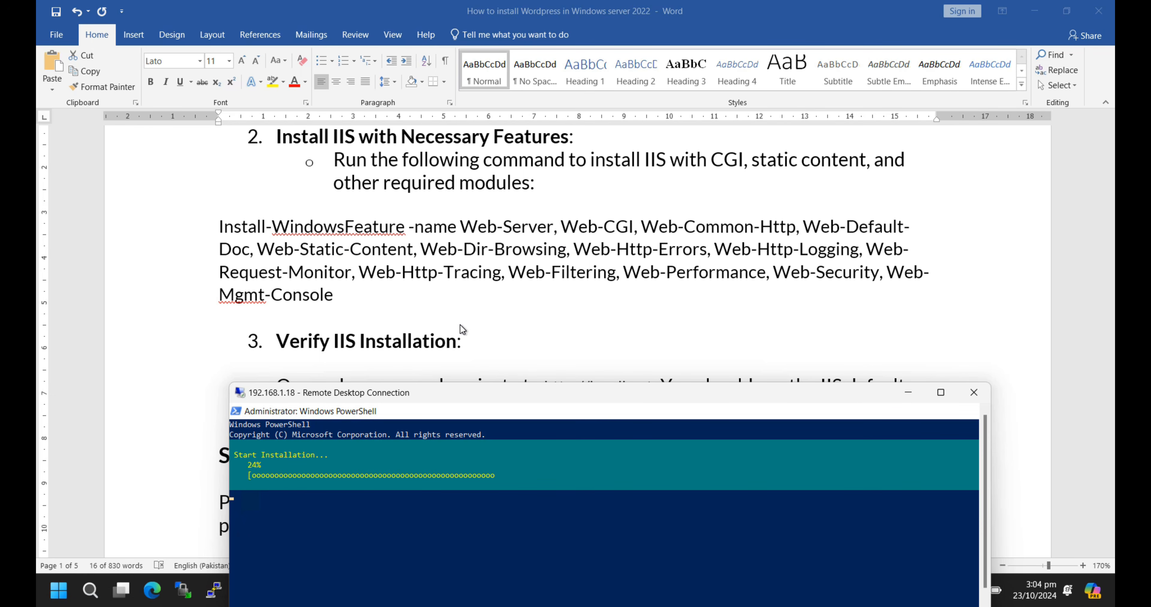
double_click(454, 393)
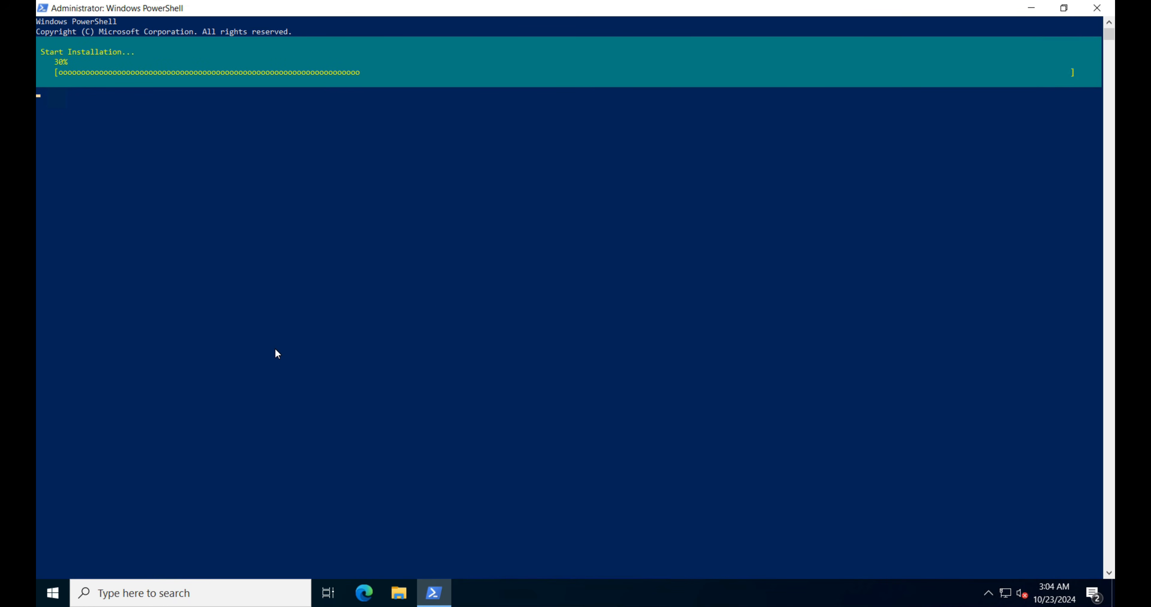
click(53, 593)
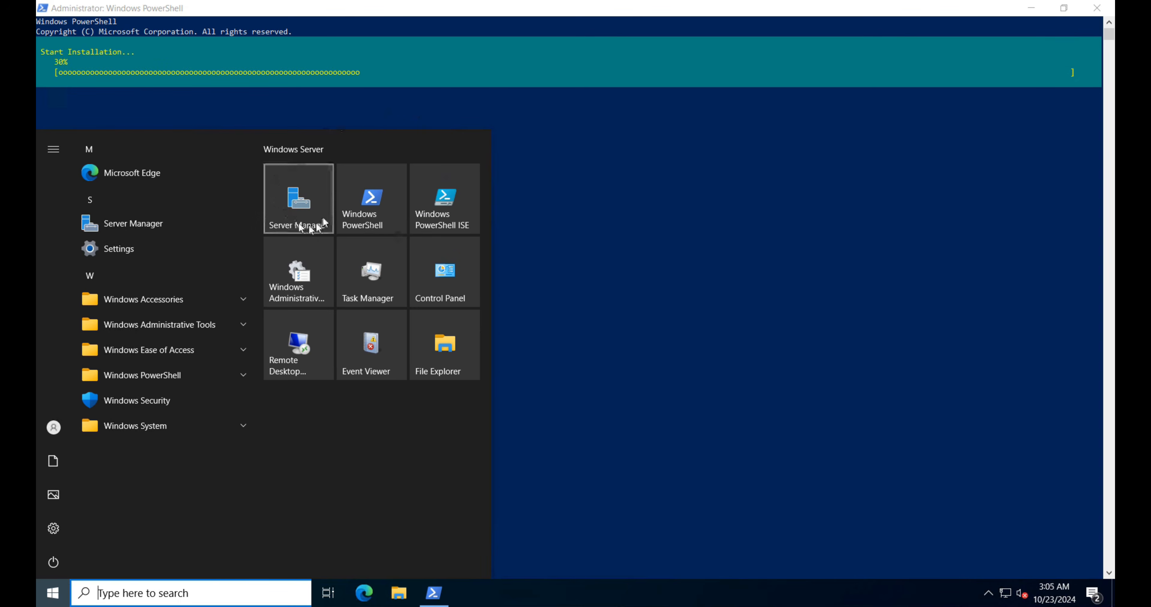
- Launch Server Manager and permanently dismiss the Windows Admin Center notice
click(313, 229)
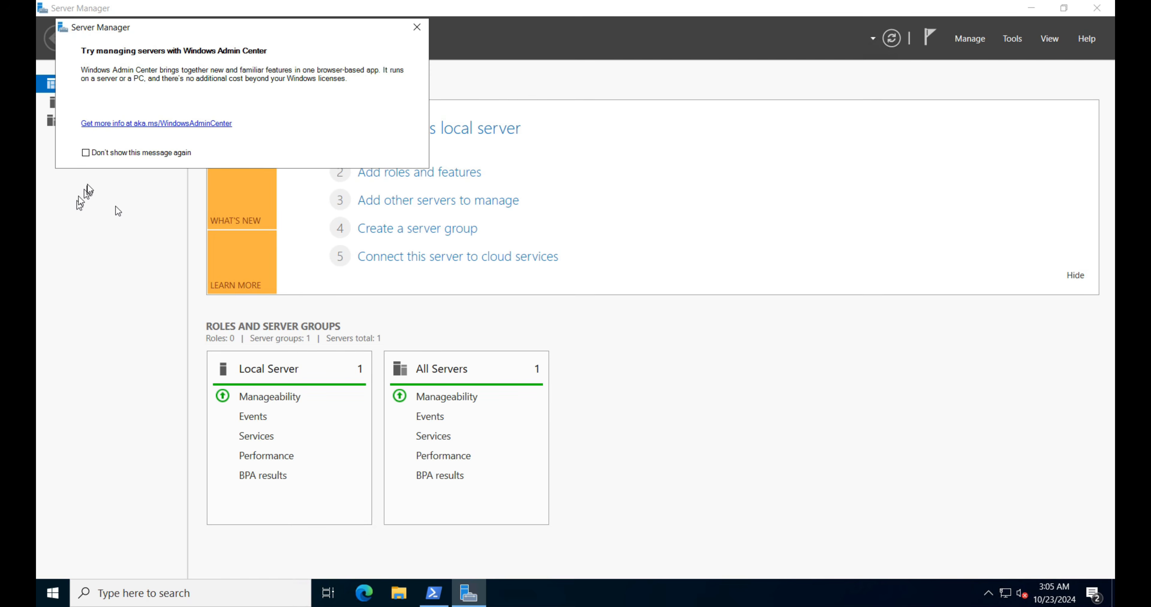
click(130, 154)
click(416, 27)
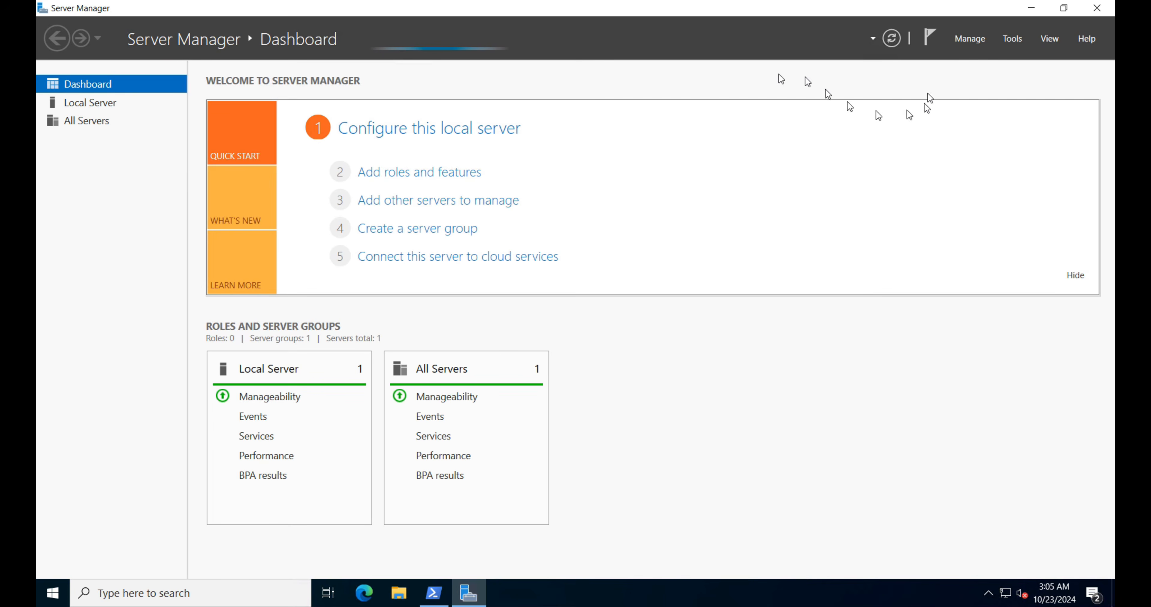
- Open Add Roles and Features once inventory finishes, and advance to Server Selection with role-based installation
click(420, 176)
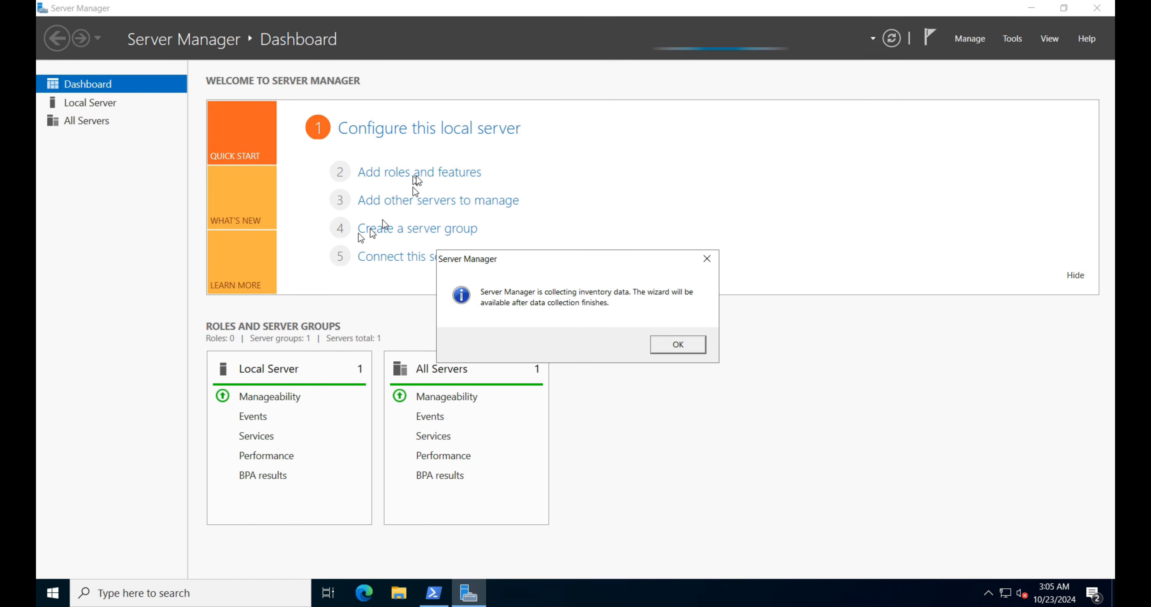
click(678, 345)
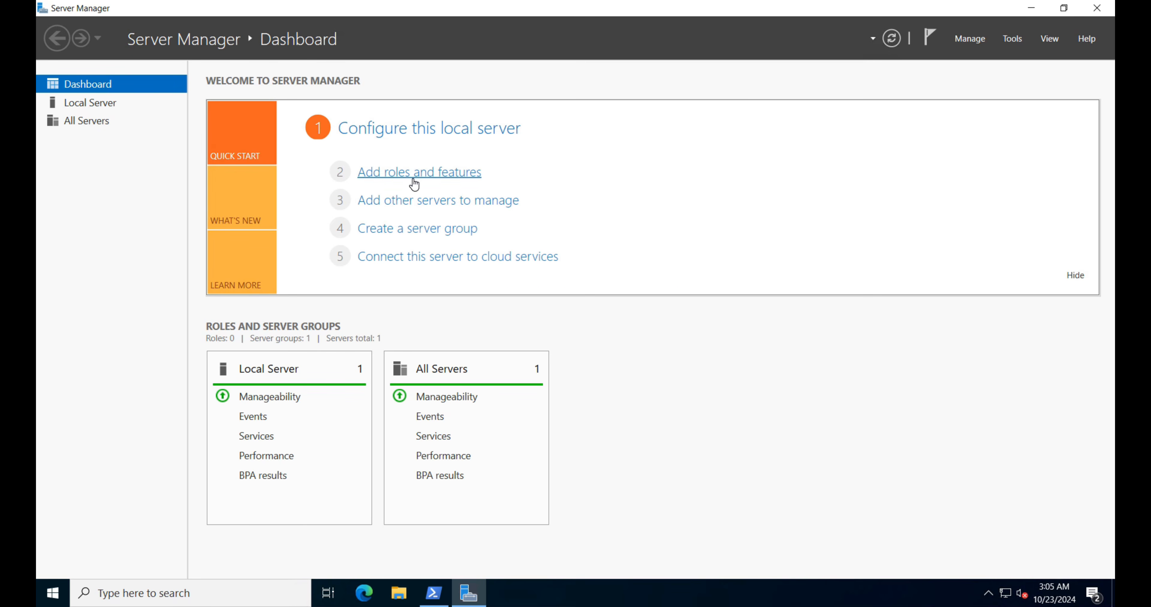
click(409, 178)
click(674, 352)
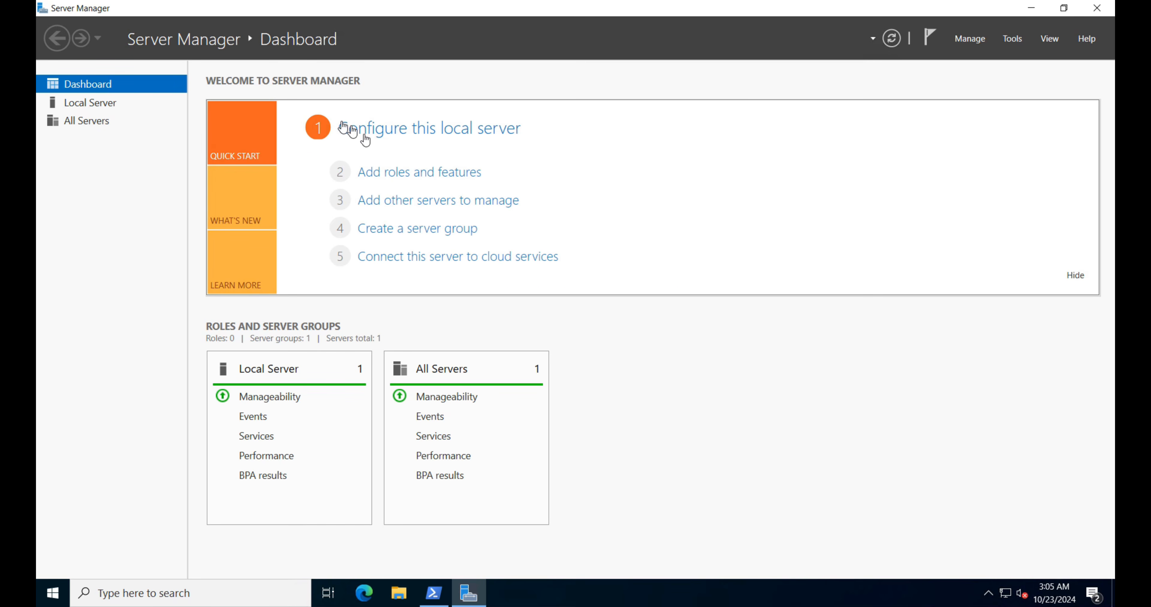
click(404, 173)
click(673, 343)
click(442, 176)
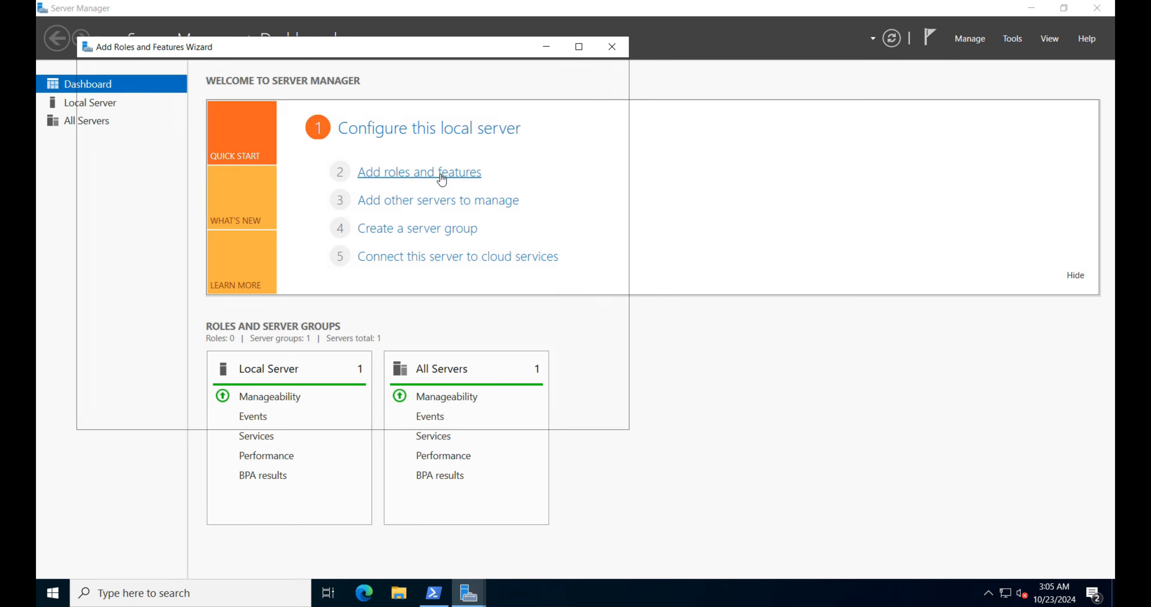
click(474, 417)
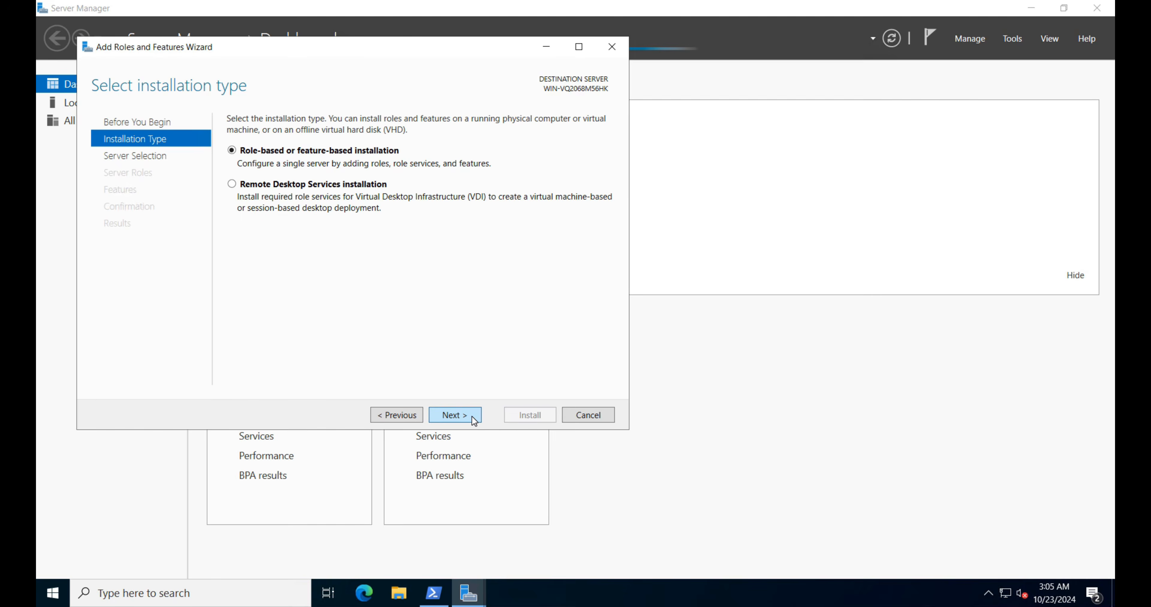
click(473, 416)
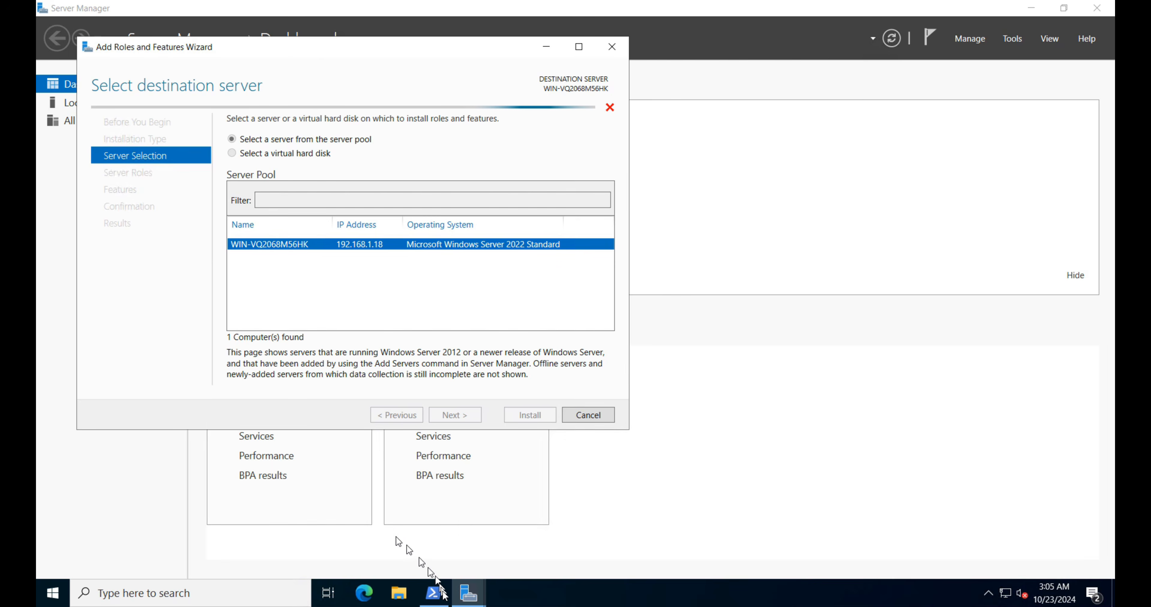
click(433, 593)
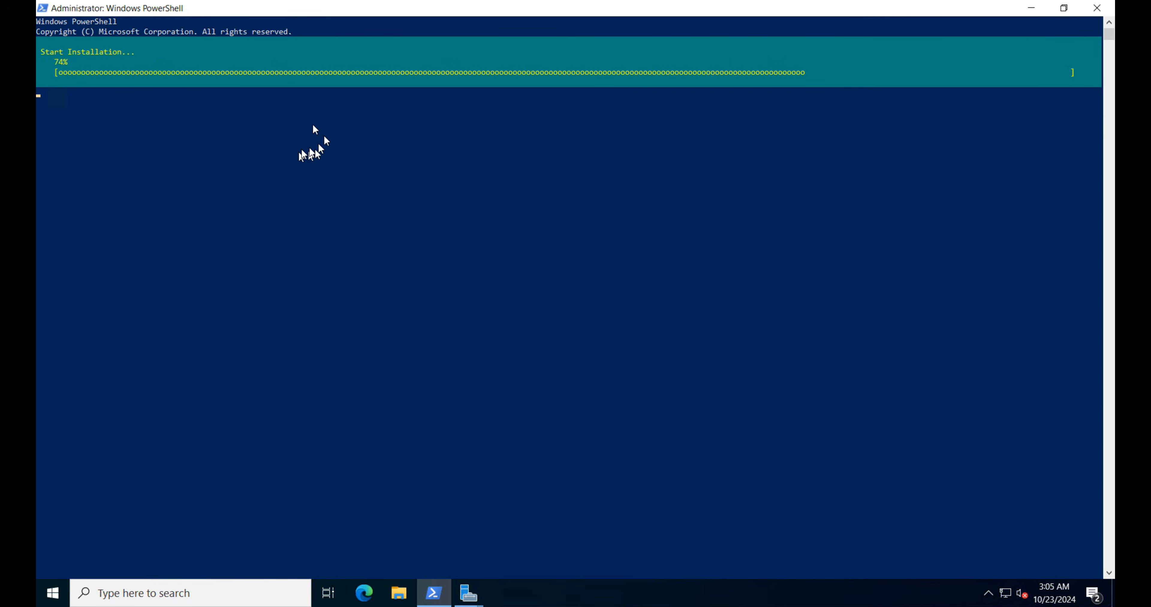
- Monitor PowerShell until Install-WindowsFeature reports Success True, then cancel the roles wizard
key(alt+Tab)
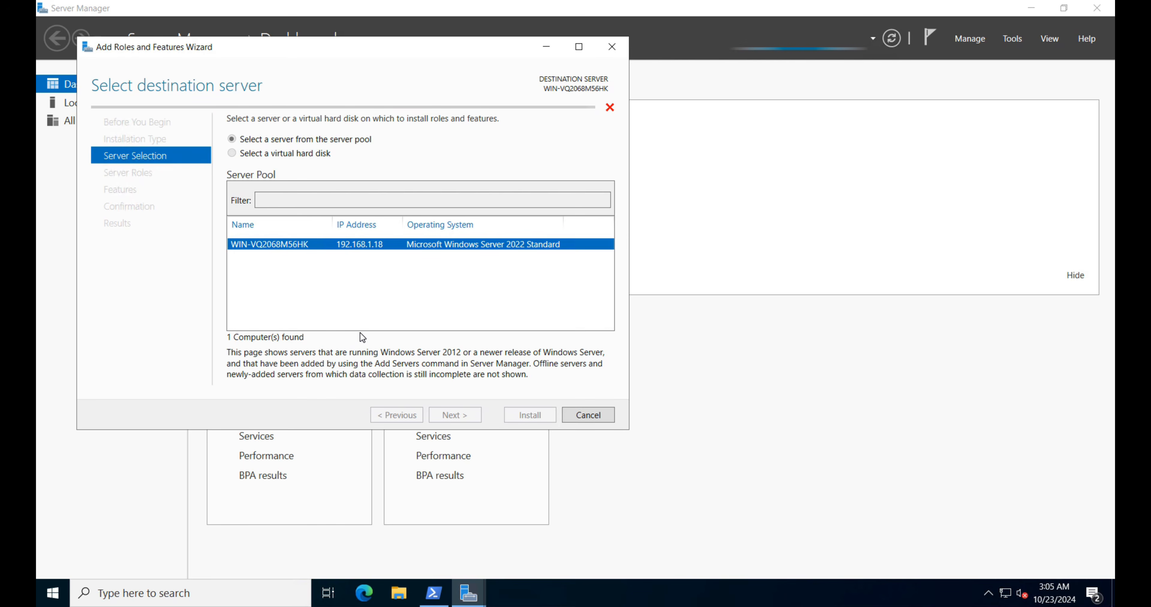
drag(304, 52, 523, 72)
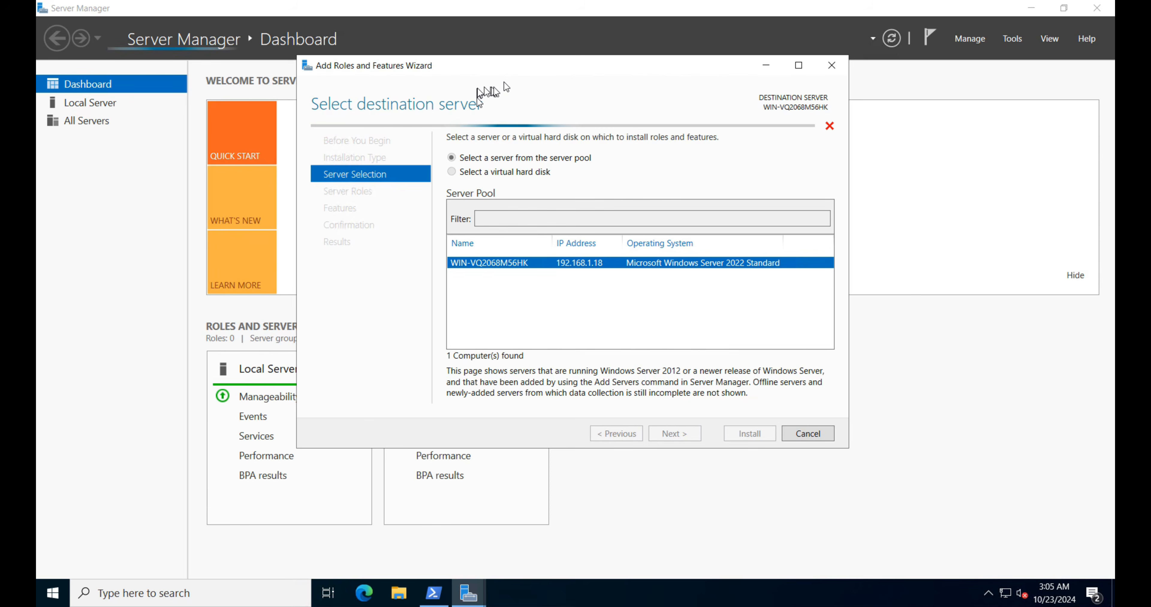
drag(491, 67, 454, 46)
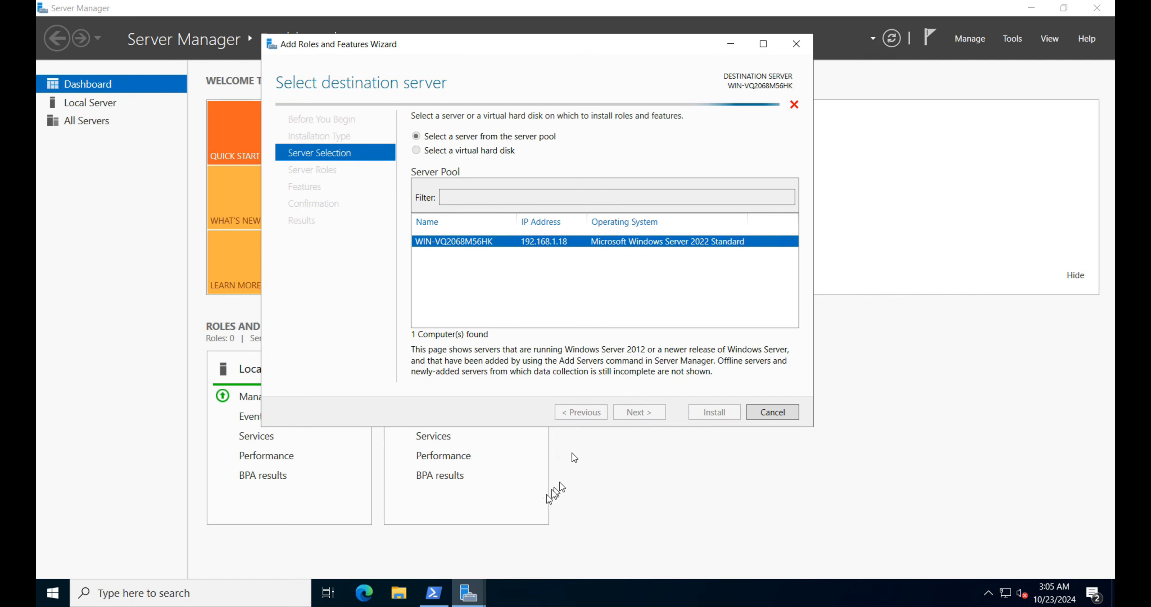
click(441, 599)
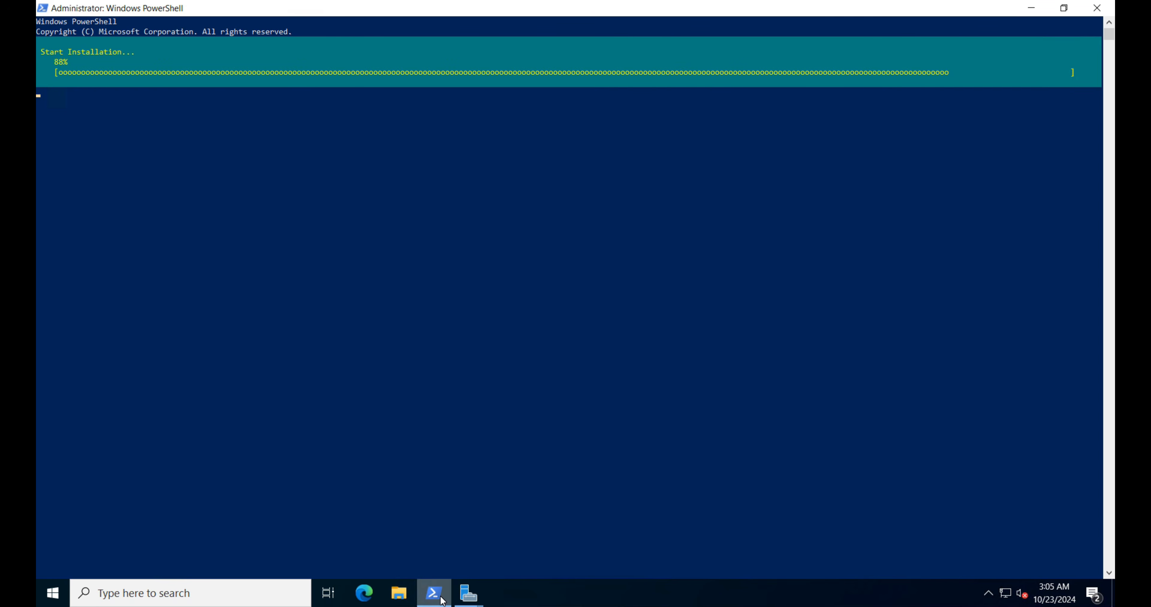
click(442, 599)
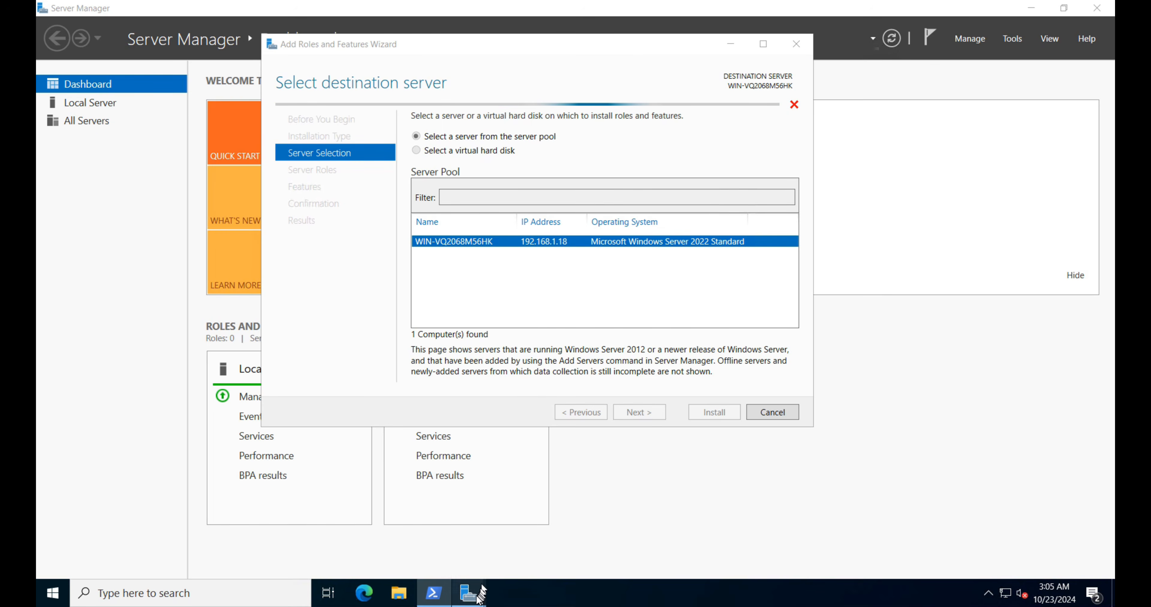
click(433, 593)
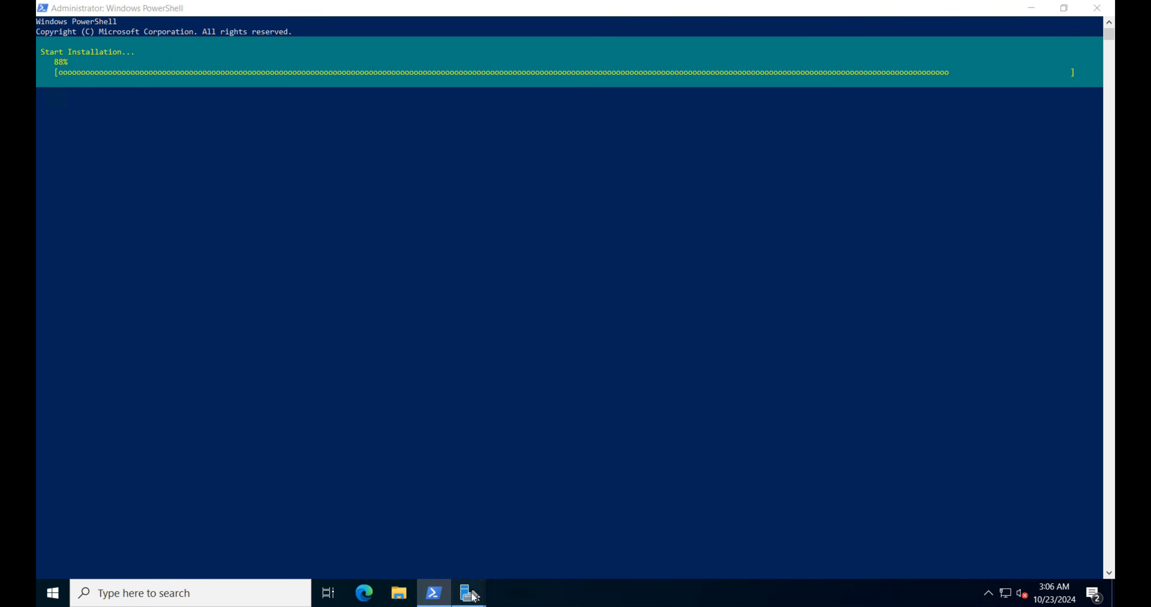
click(510, 481)
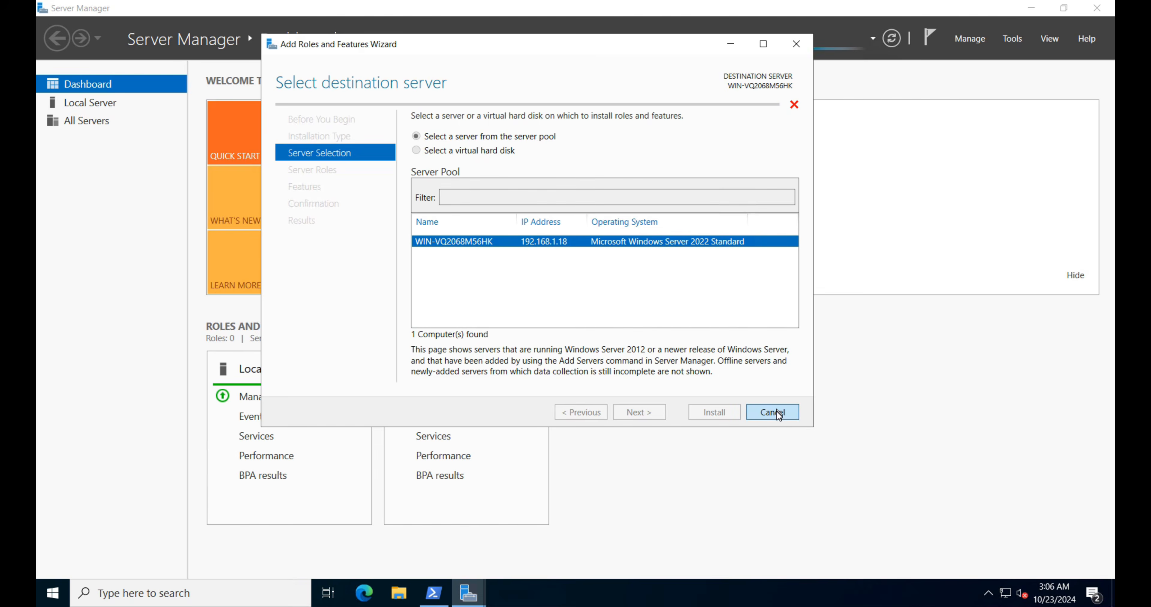
click(433, 593)
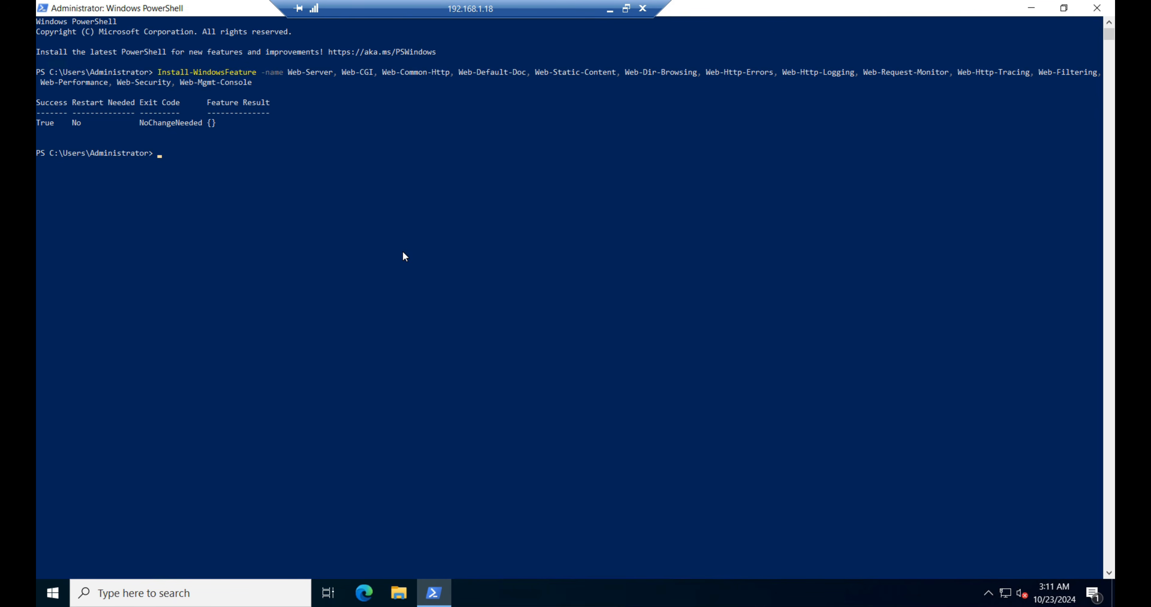
- Reopen Server Manager maximized and launch IIS Manager from the Tools menu
click(420, 300)
click(53, 593)
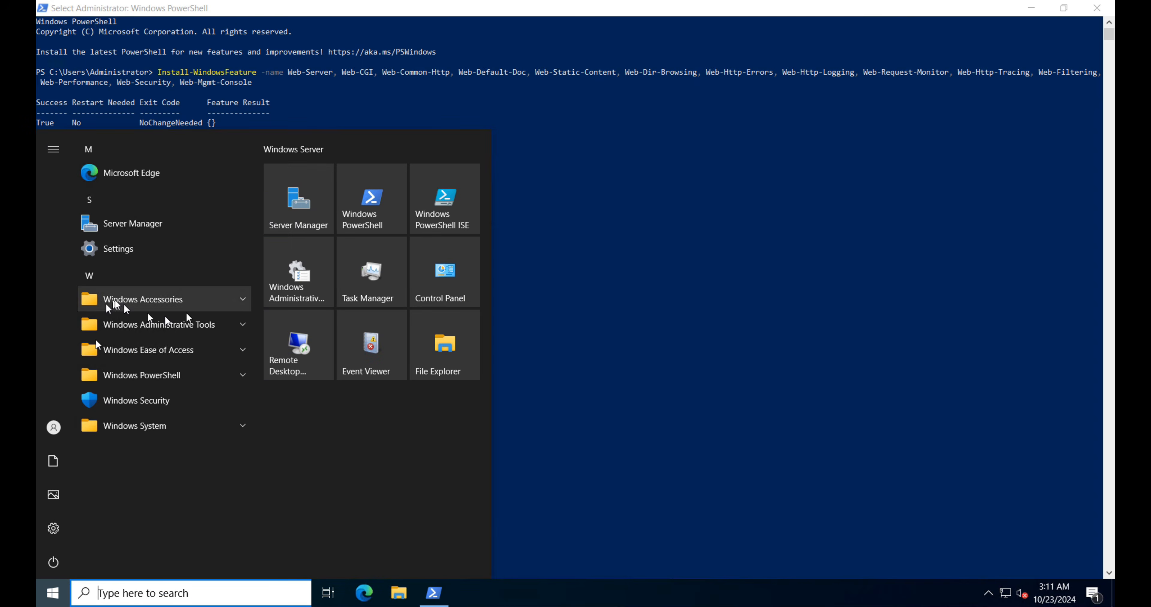
click(285, 221)
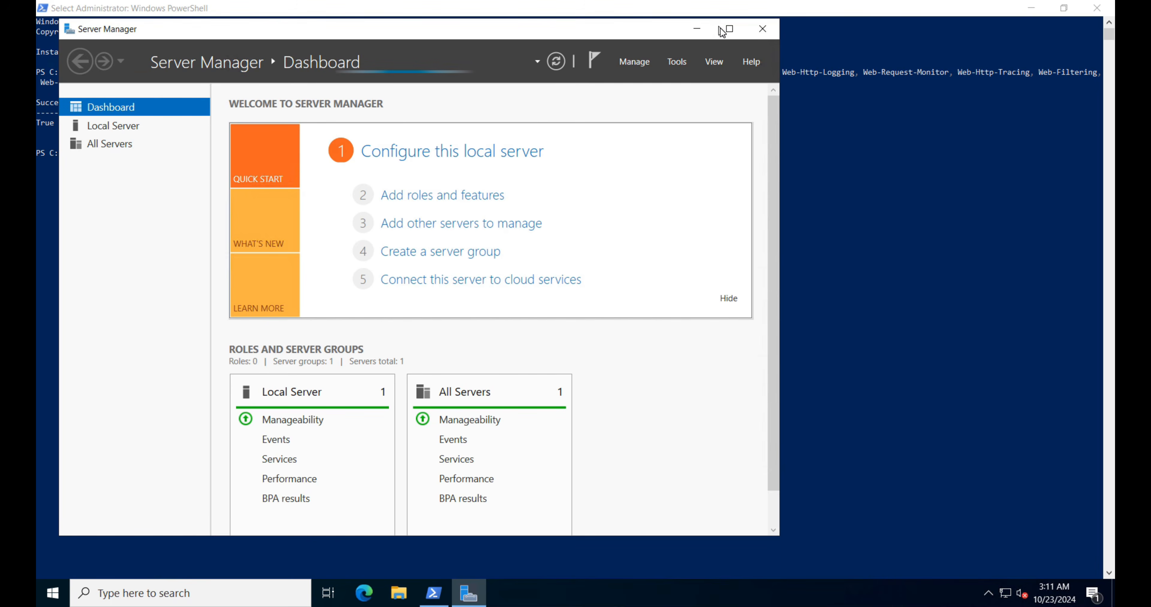
click(729, 28)
click(1011, 39)
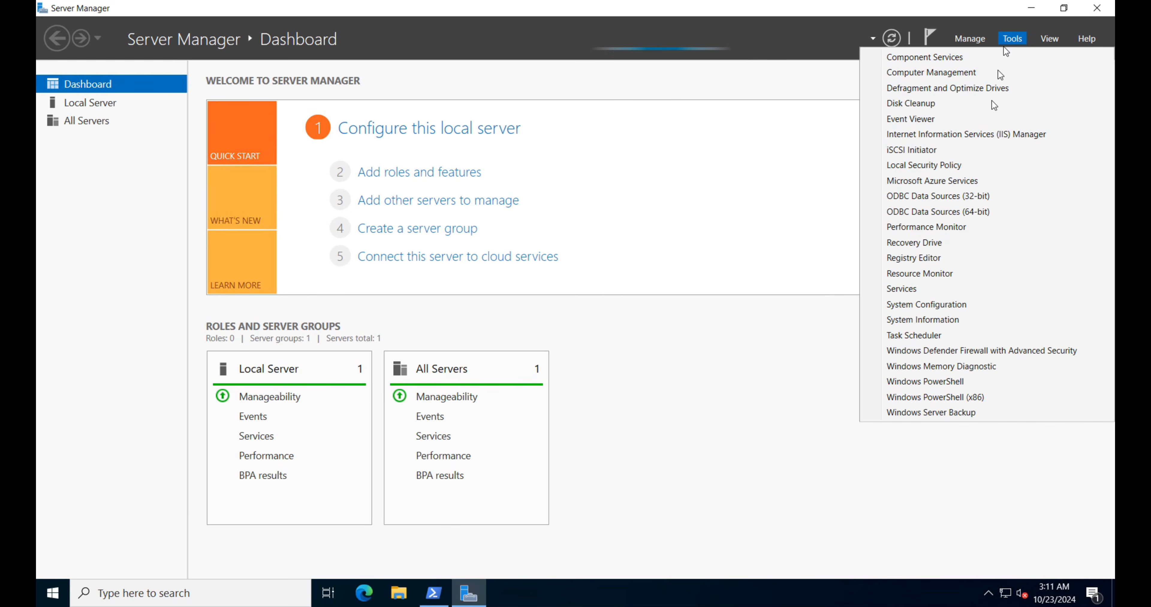
click(929, 143)
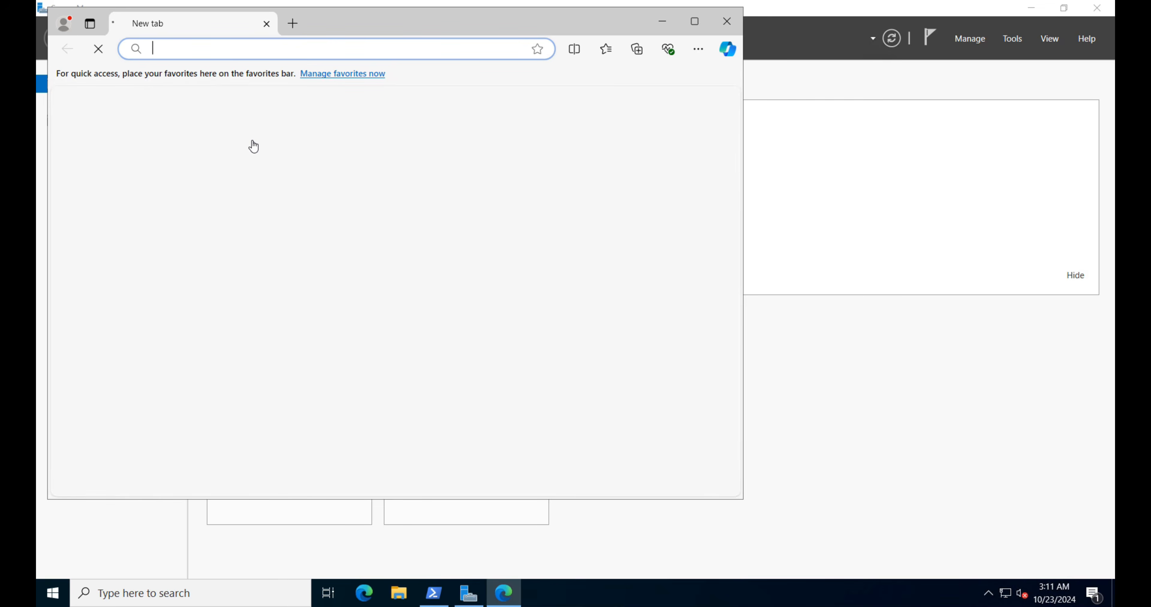
- Browse to localhost in Edge to confirm the IIS welcome page, then close the browser
text(loc)
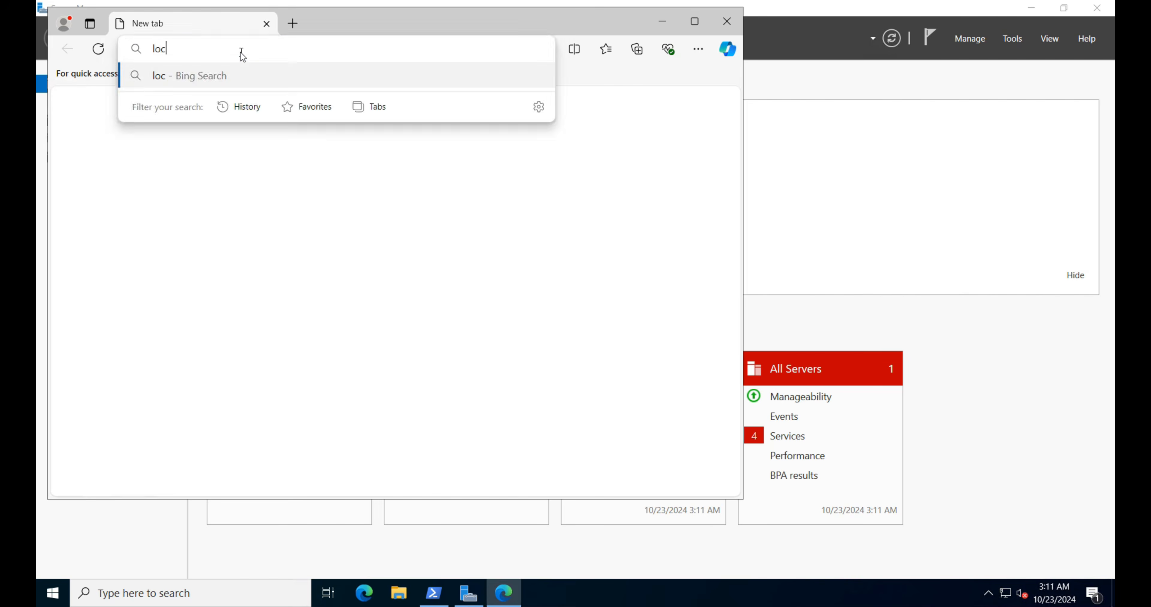
text(alhost)
key(Return)
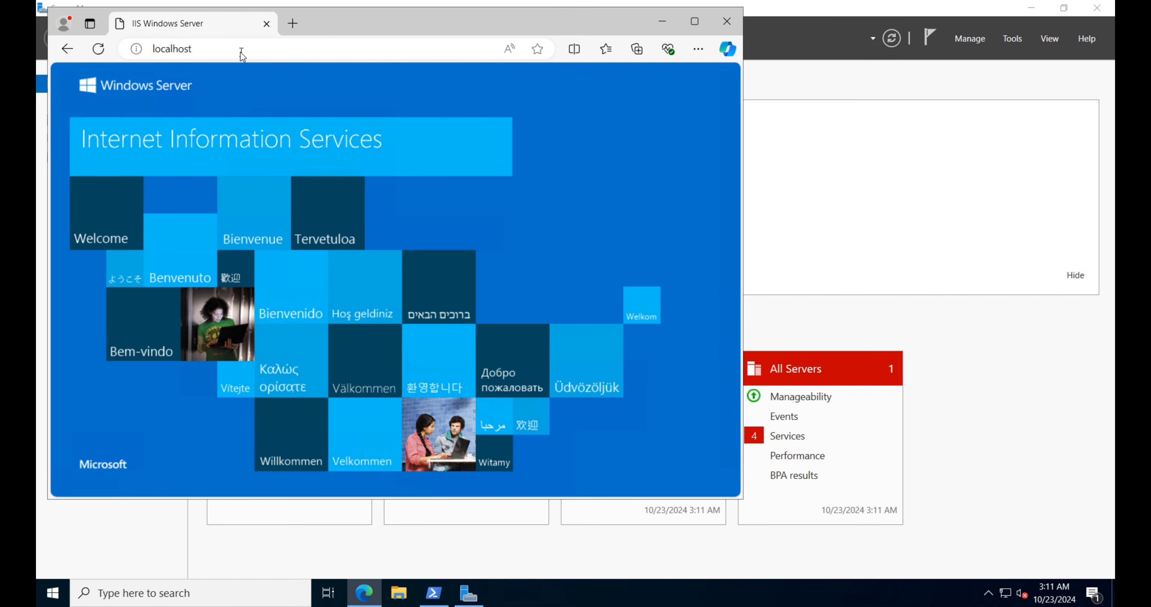
click(694, 21)
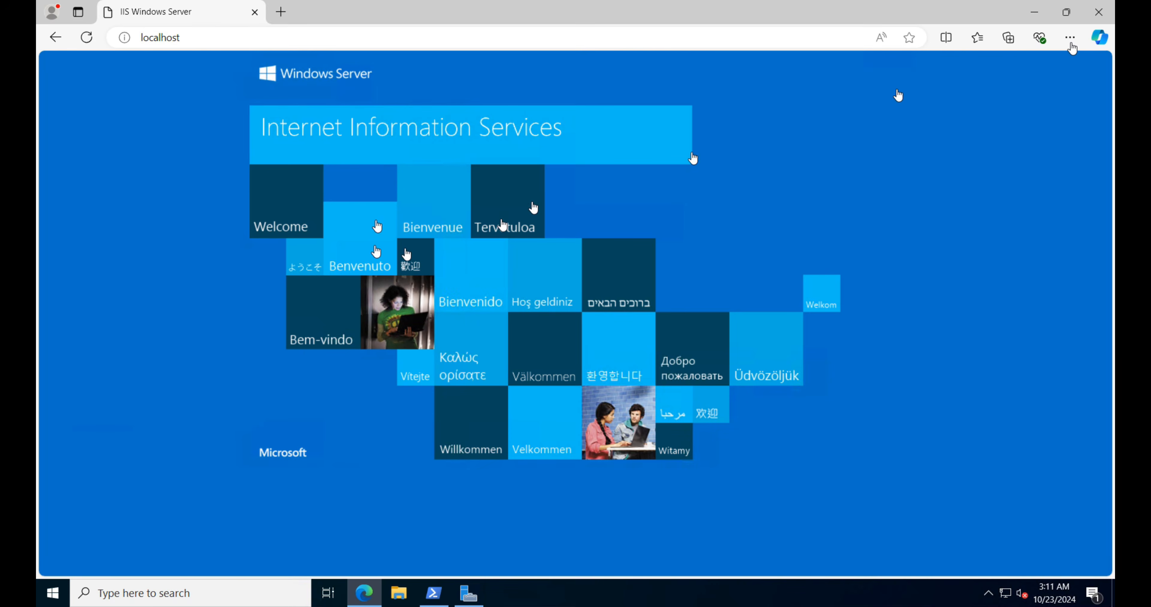
click(1097, 14)
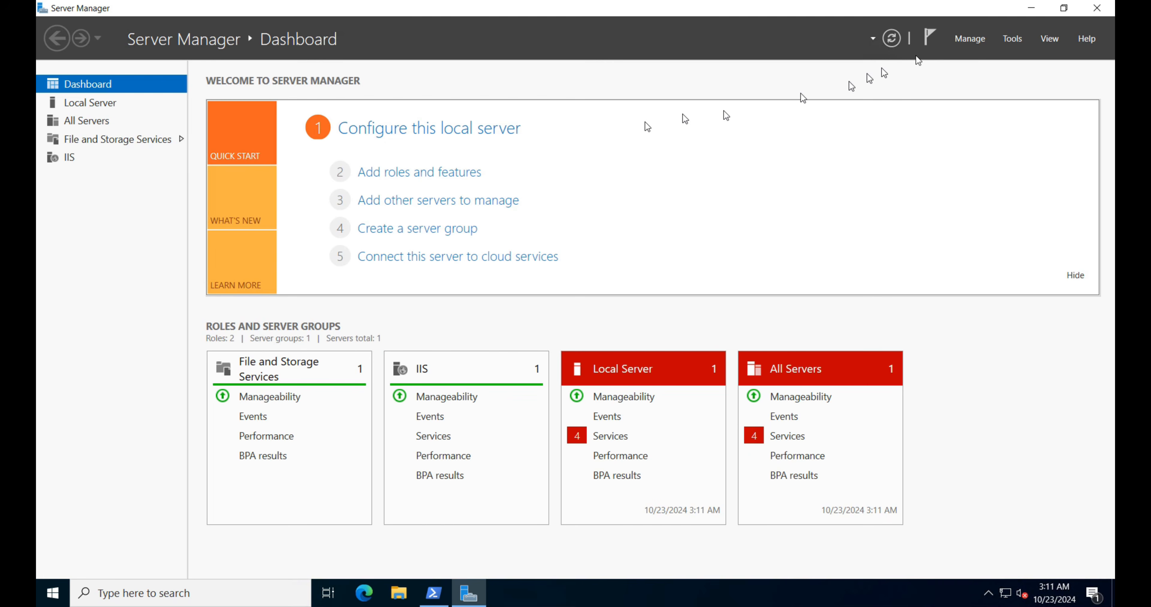
- In Add Roles and Features, select the DNS Server role on the local server with its management tools
click(473, 172)
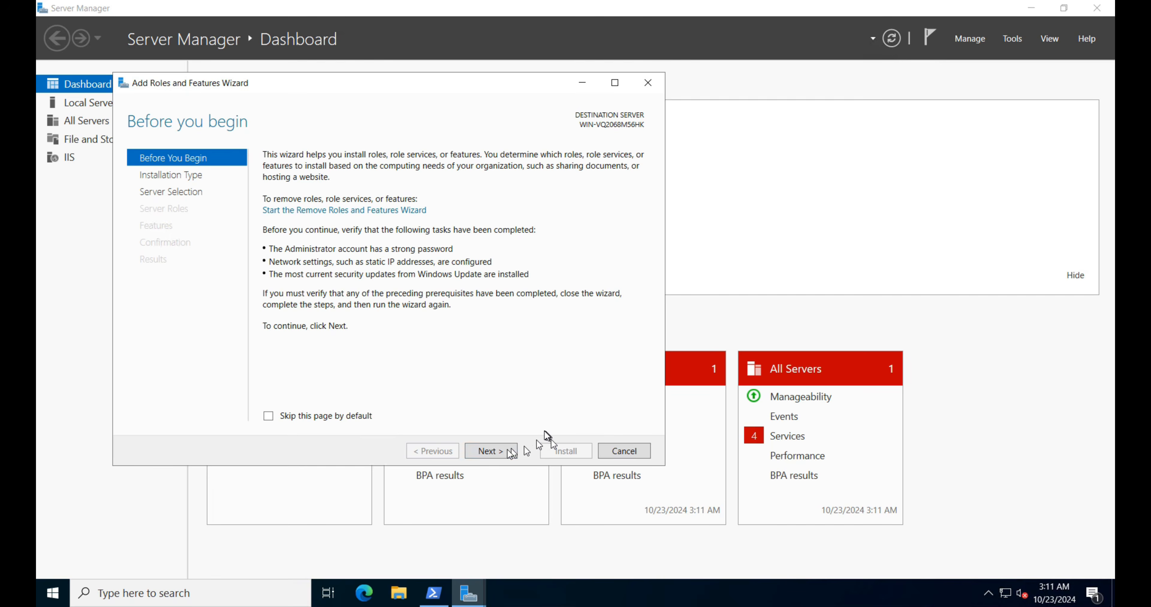
click(497, 452)
click(496, 453)
click(496, 452)
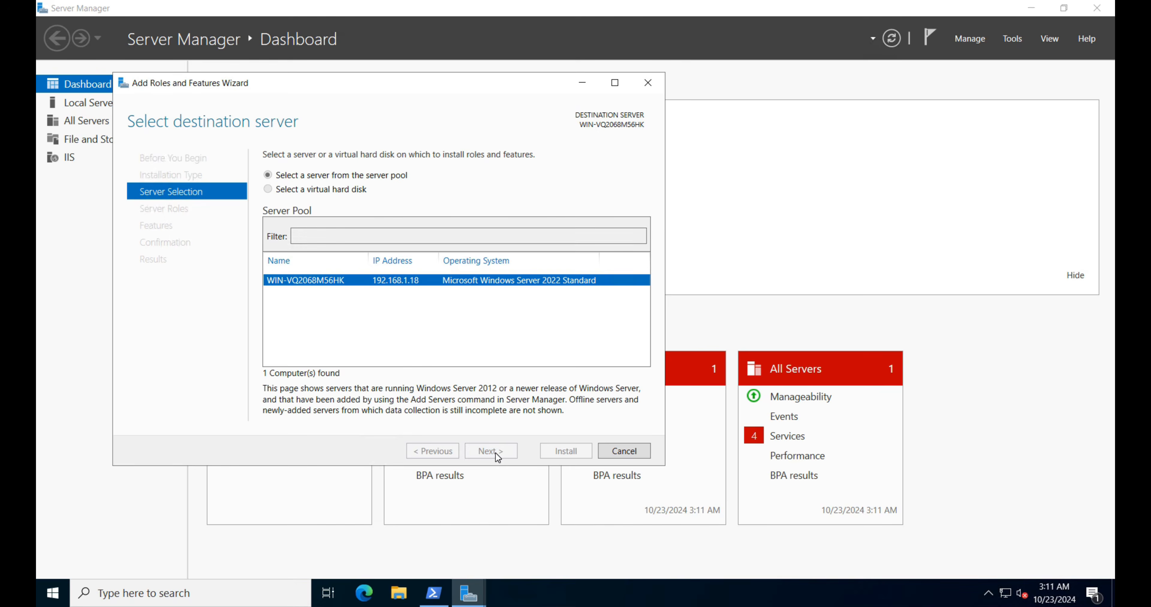
click(283, 277)
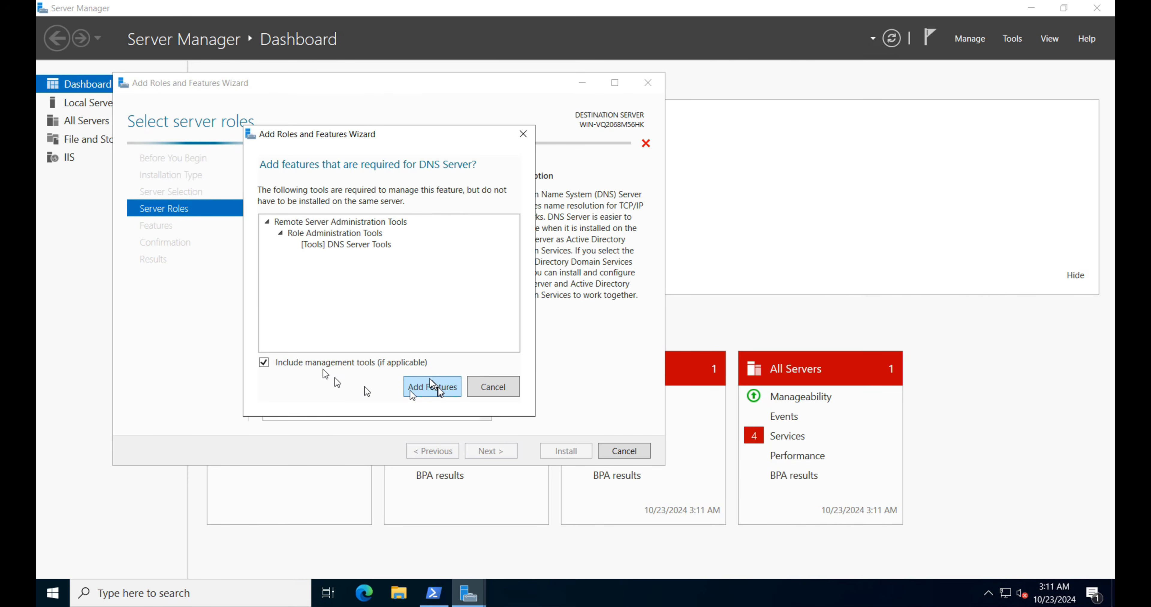
click(430, 387)
- Proceed through Features to Confirmation and start the DNS Server installation
click(495, 452)
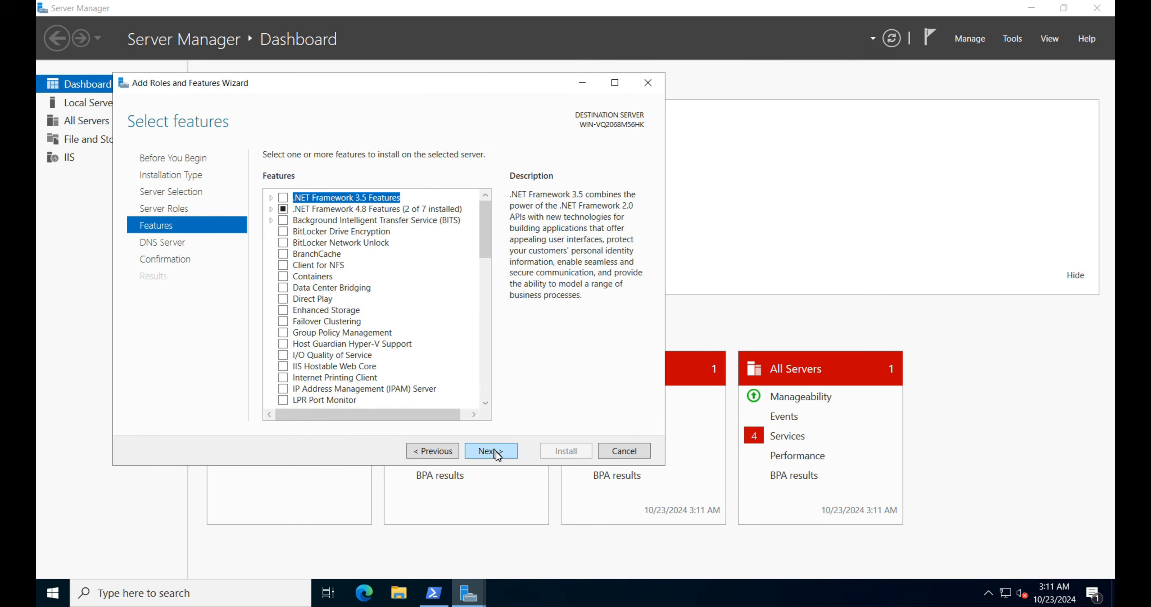
click(496, 451)
click(501, 451)
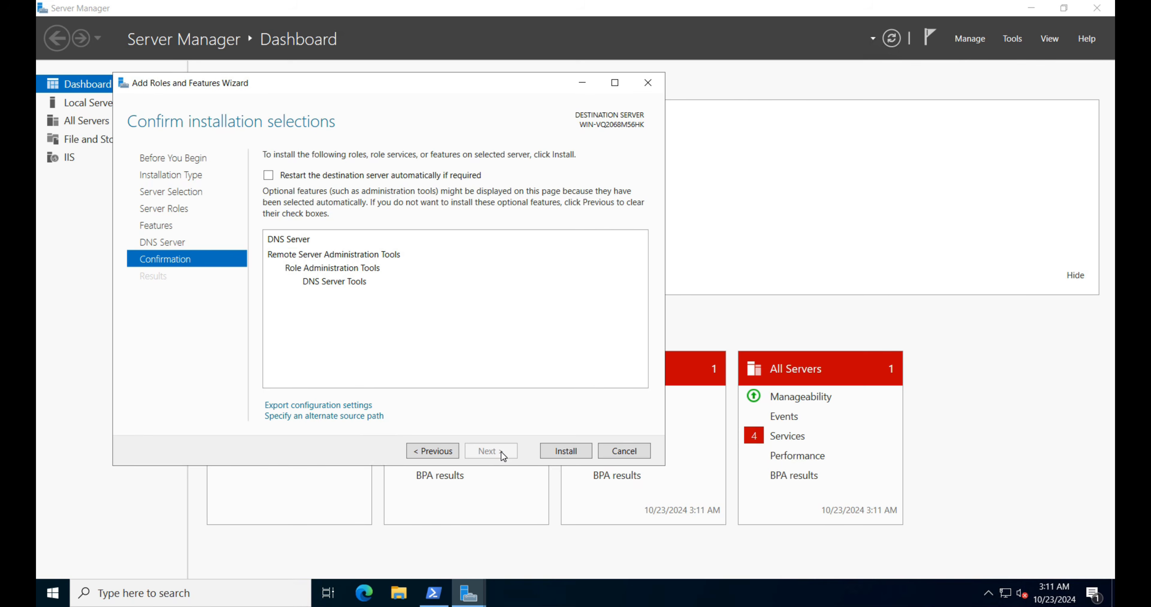
click(565, 451)
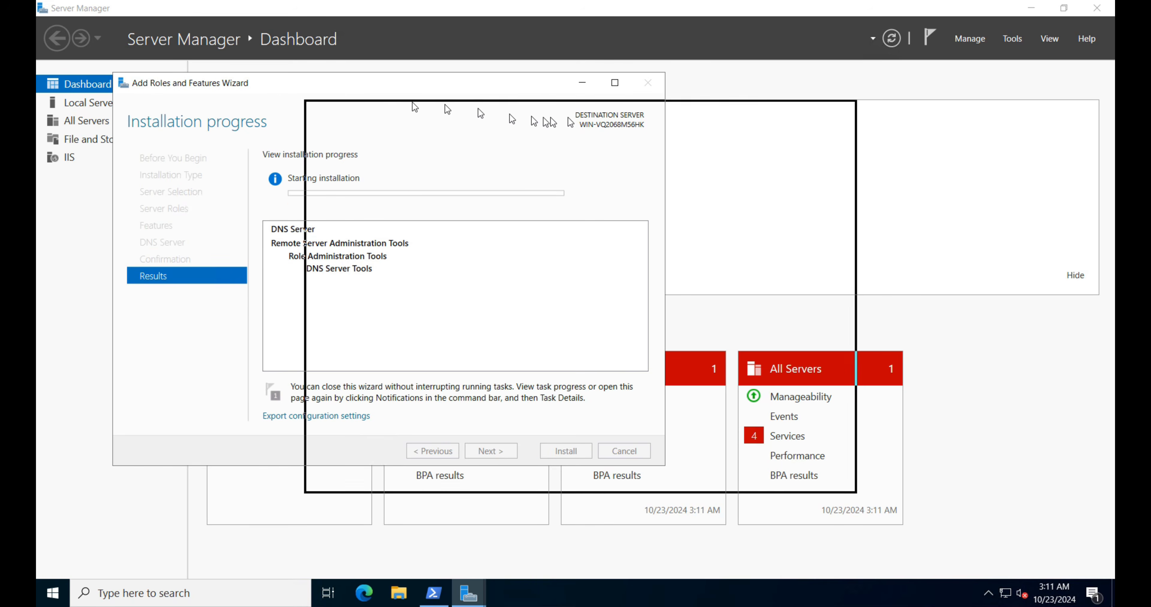
drag(571, 122, 619, 84)
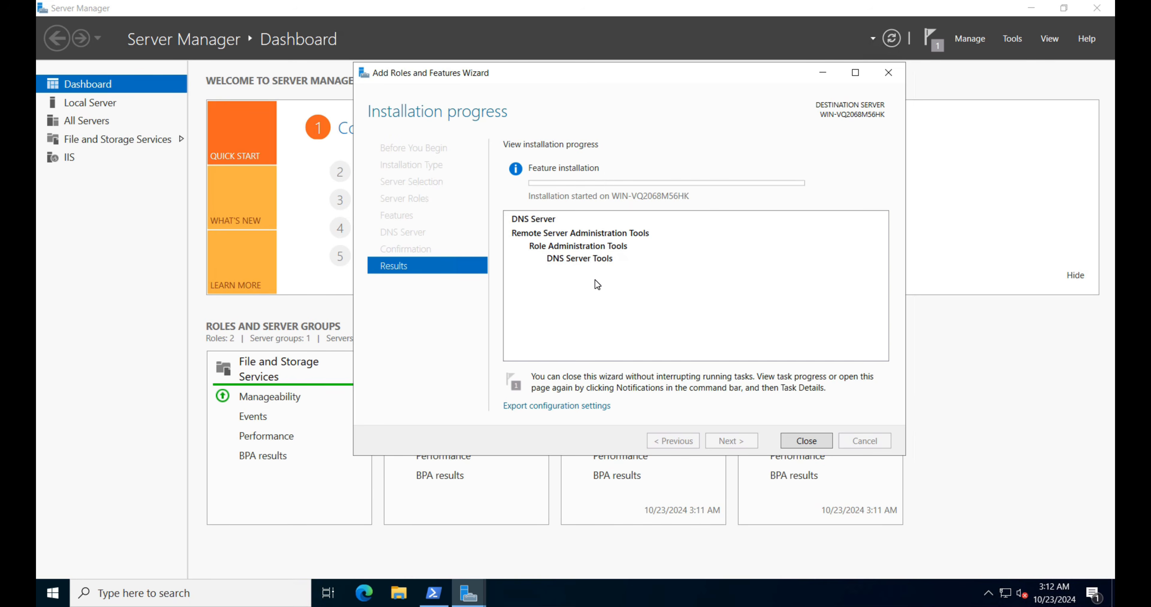
right_click(1006, 595)
- From Network & Internet settings, open the Ethernet0 adapter status, details and properties
click(1013, 575)
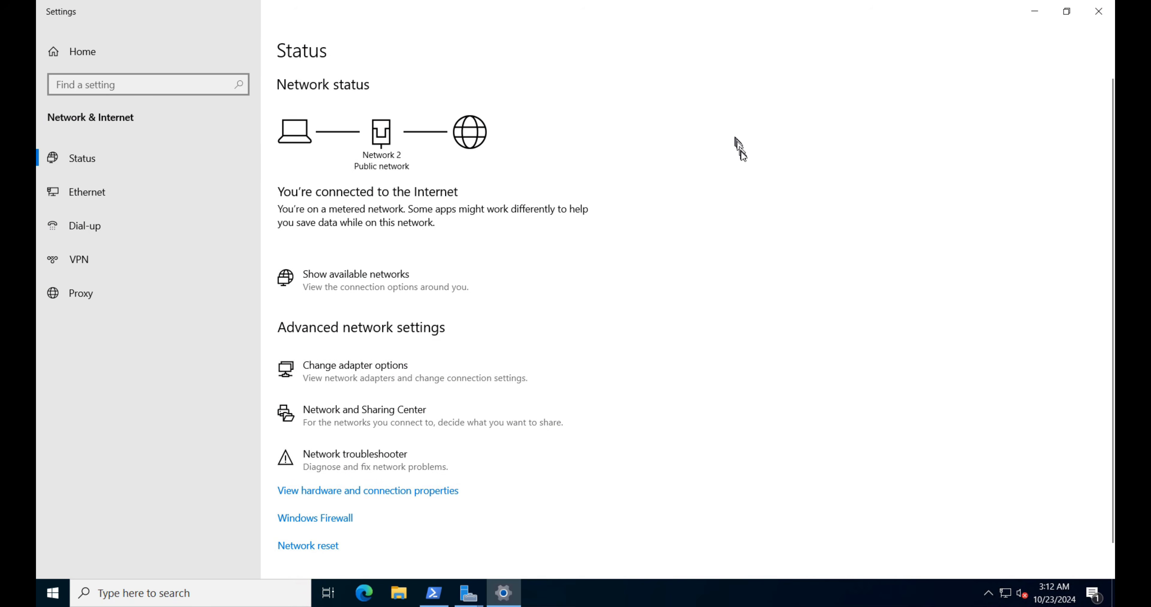
click(1035, 11)
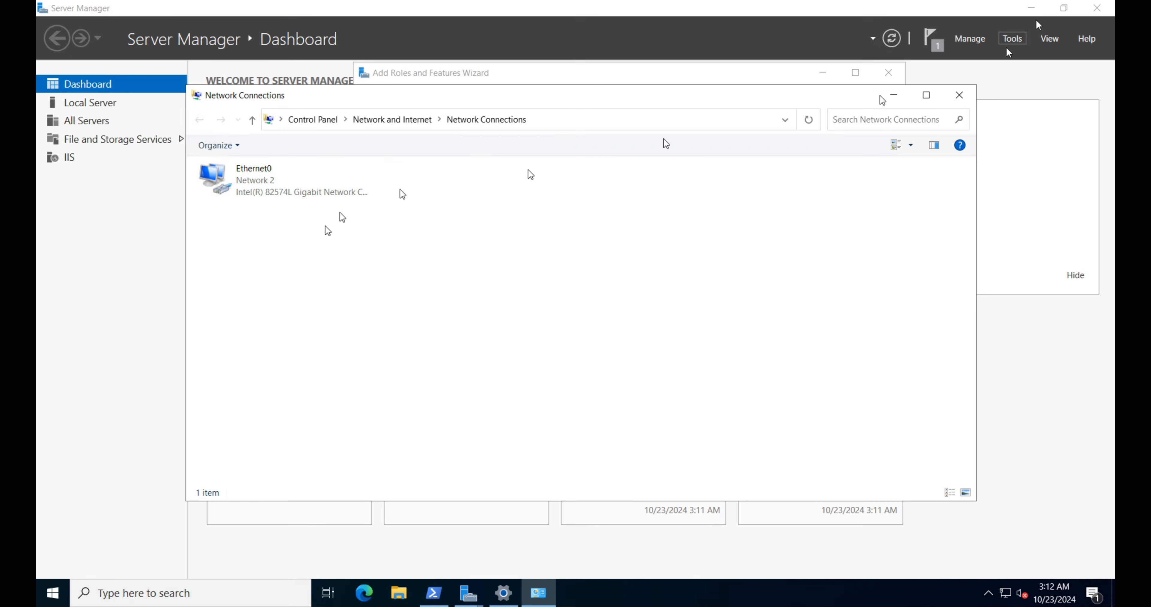
double_click(290, 187)
click(518, 291)
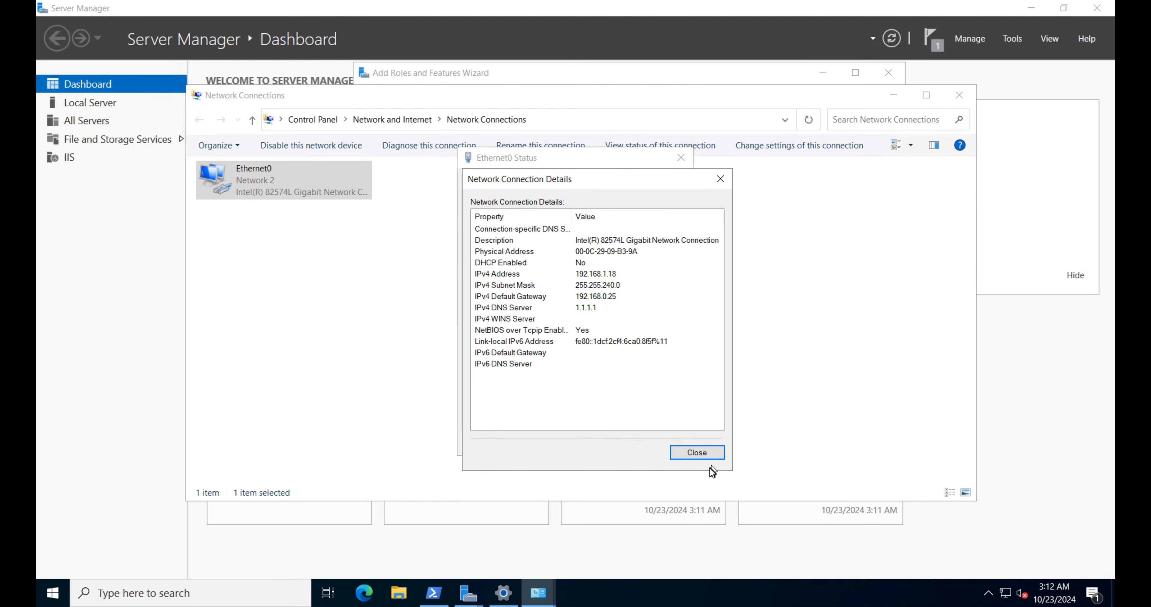
click(697, 455)
click(496, 410)
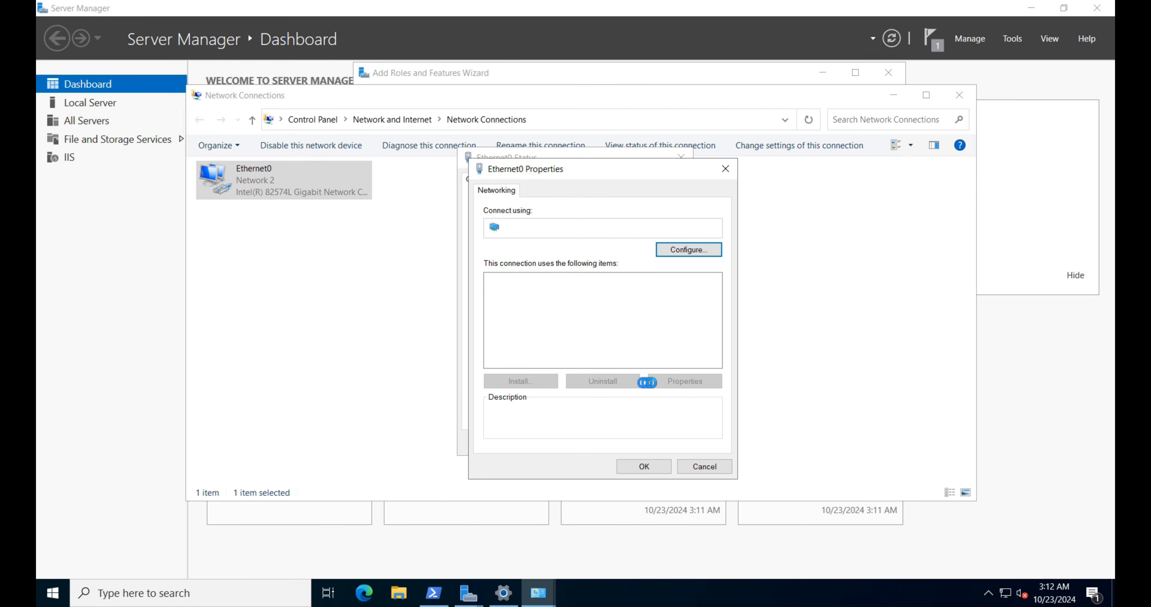
- Set Ethernet0's IPv4 preferred DNS server to 127.0.0.1 and close all network windows
double_click(622, 316)
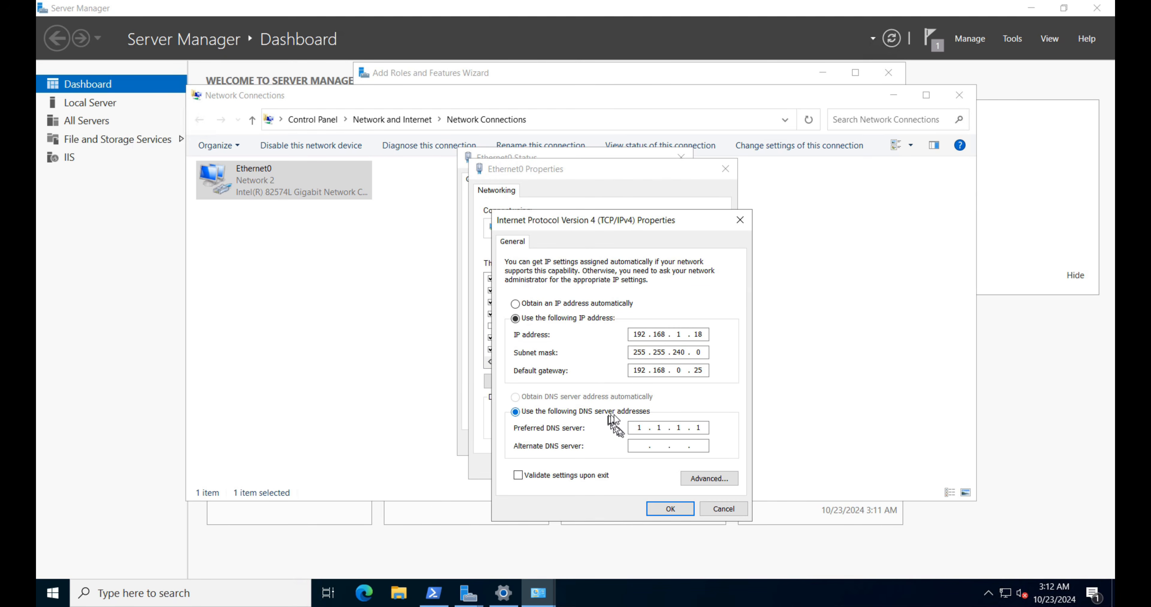
click(700, 427)
drag(596, 223, 292, 156)
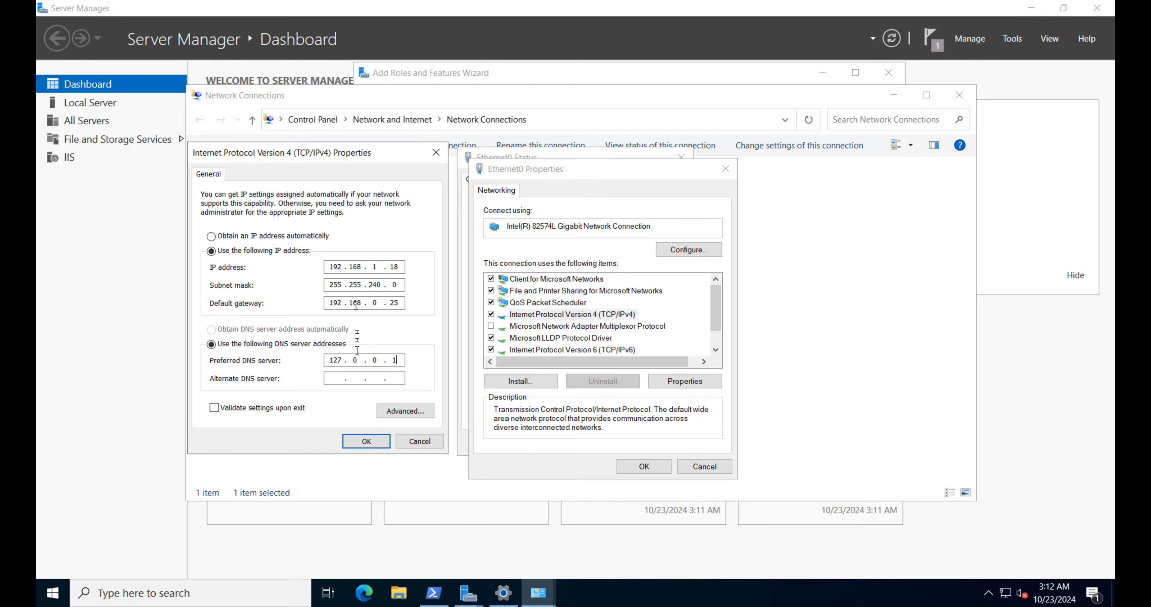
double_click(330, 268)
click(359, 441)
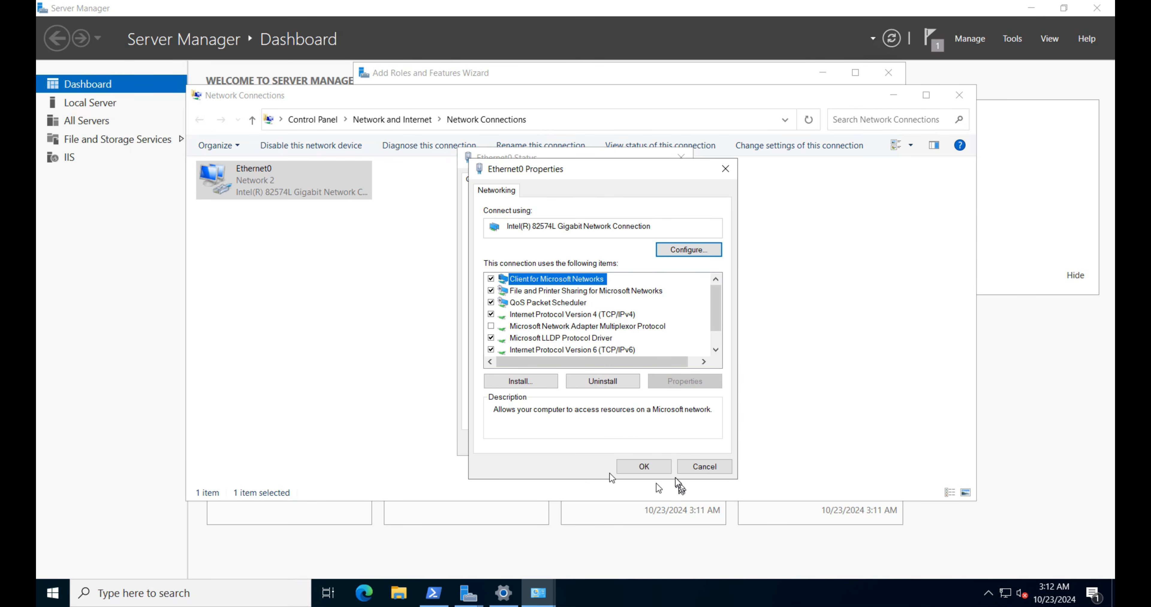
click(643, 466)
click(661, 441)
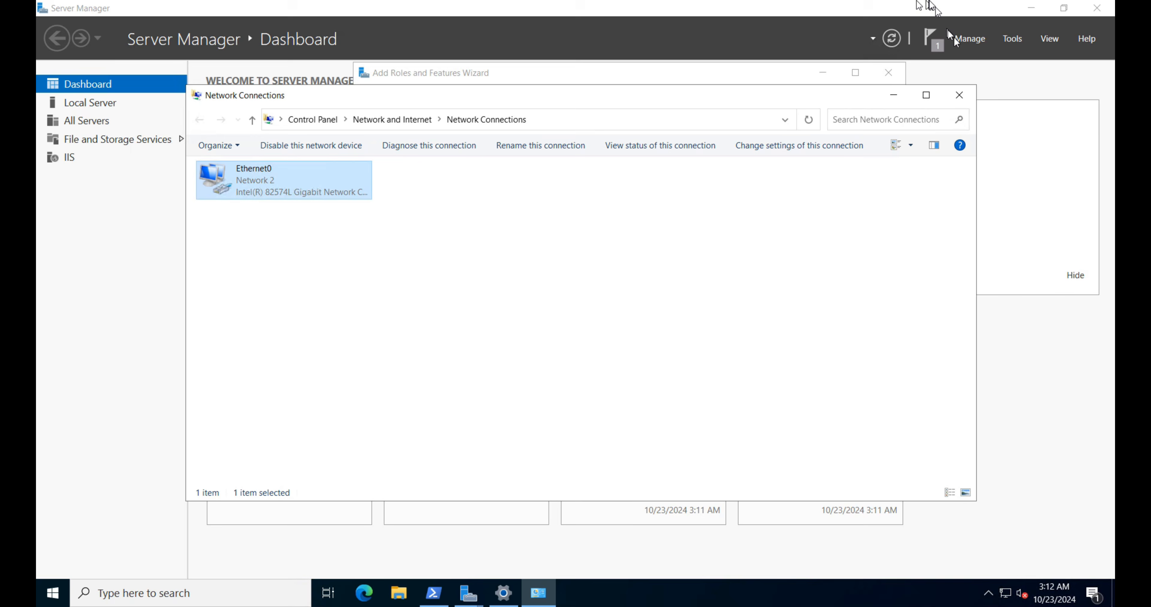
click(959, 95)
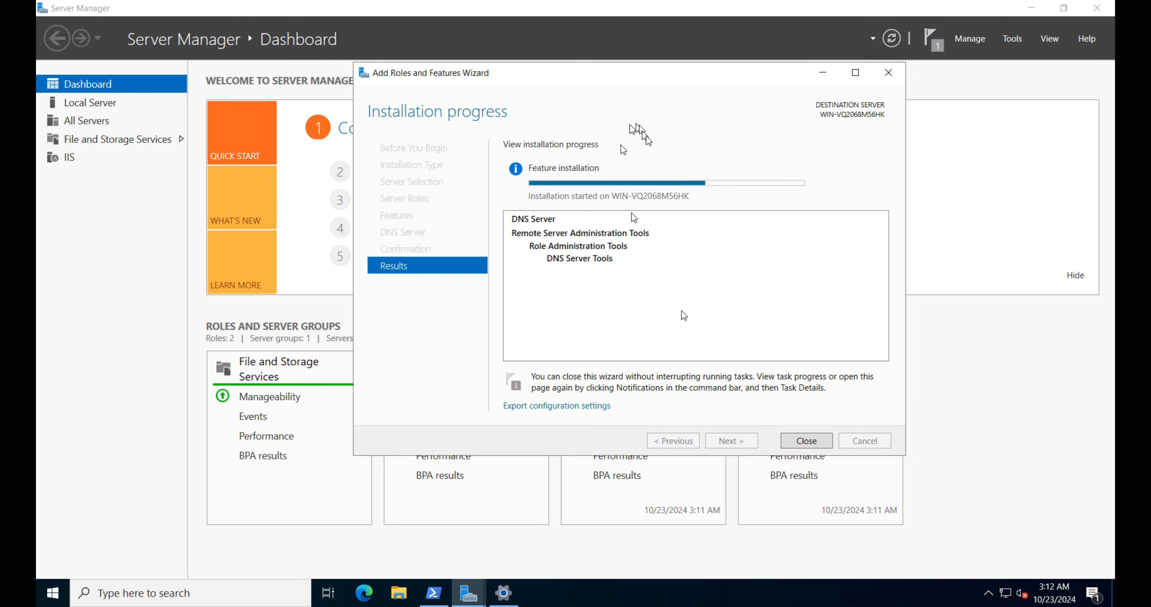
drag(617, 77, 497, 59)
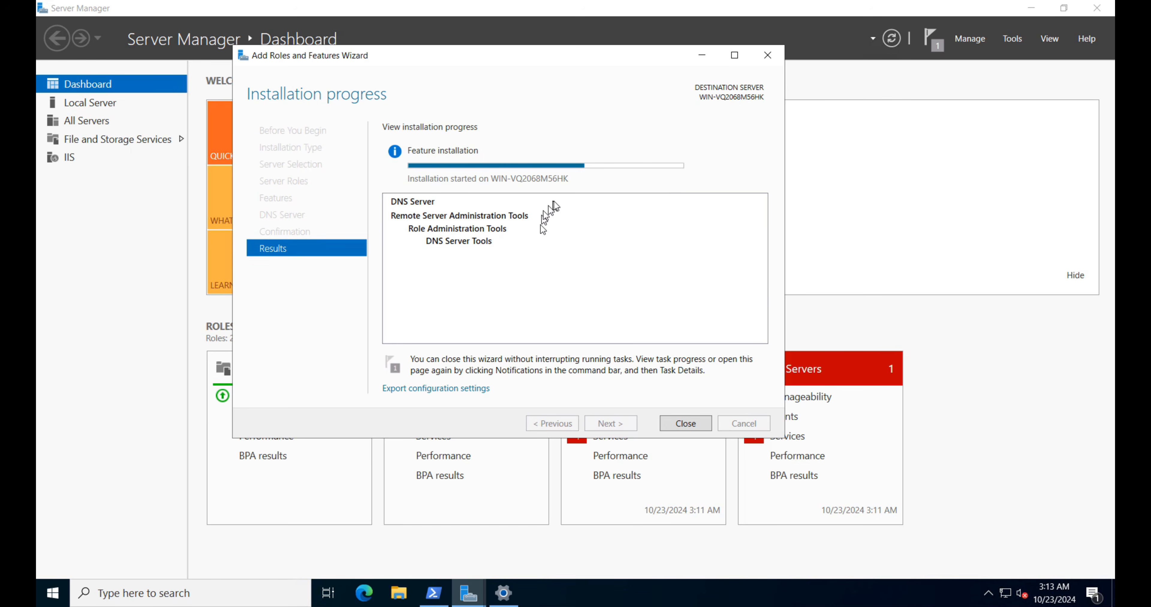
- Leave the remote session and scroll the Word guide past the localhost verification bullet
mouse_move(672, 9)
click(613, 12)
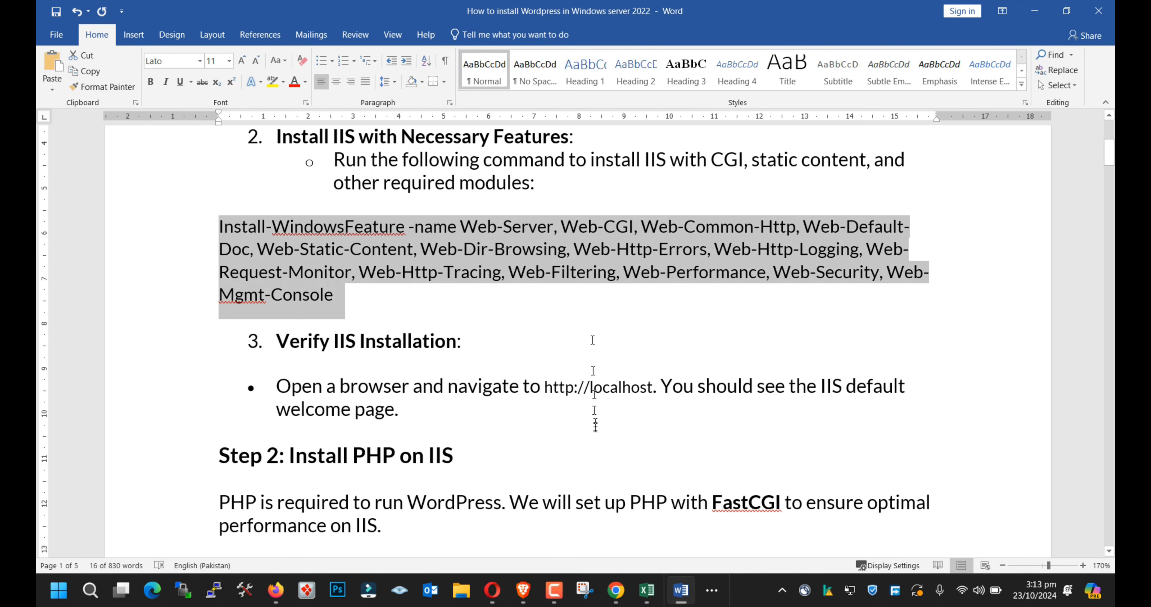
scroll(536, 344, down, 5)
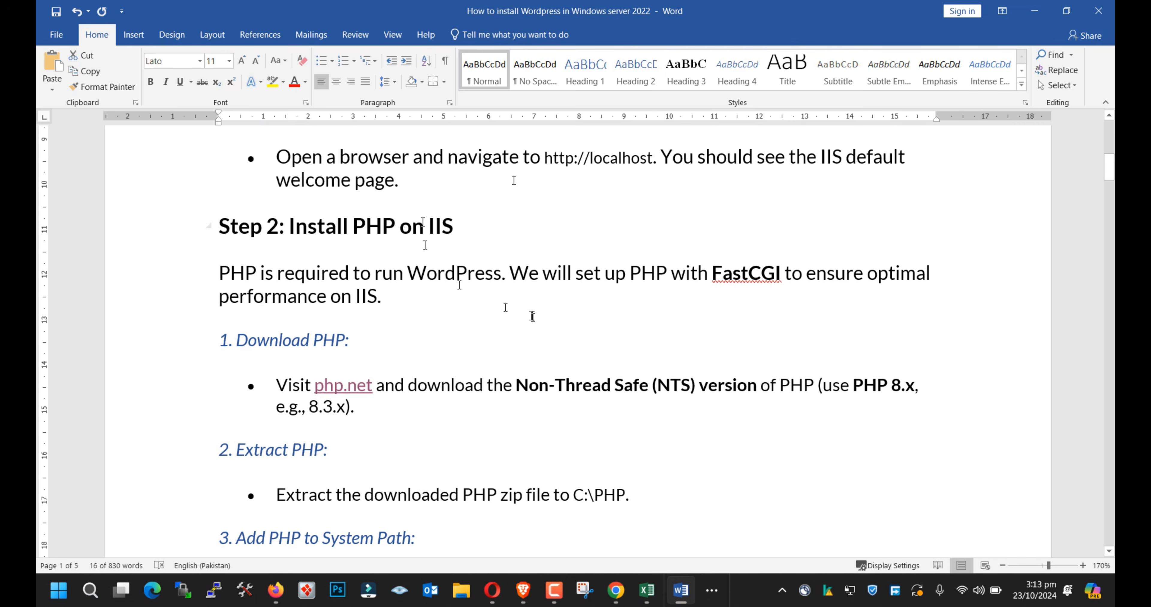
triple_click(404, 187)
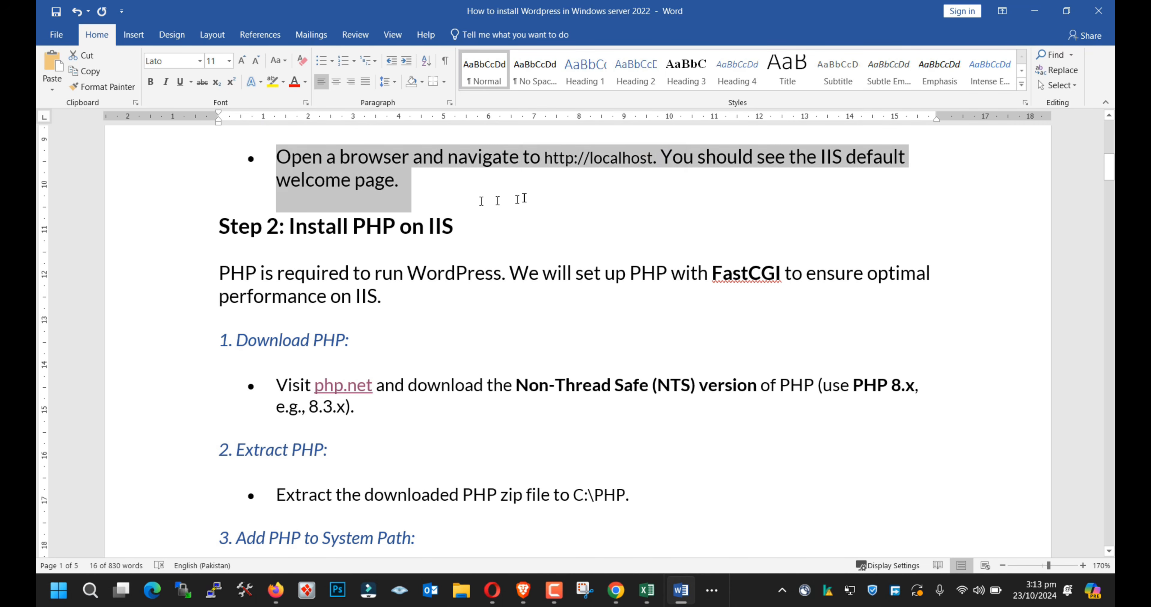
scroll(506, 264, down, 1)
click(469, 300)
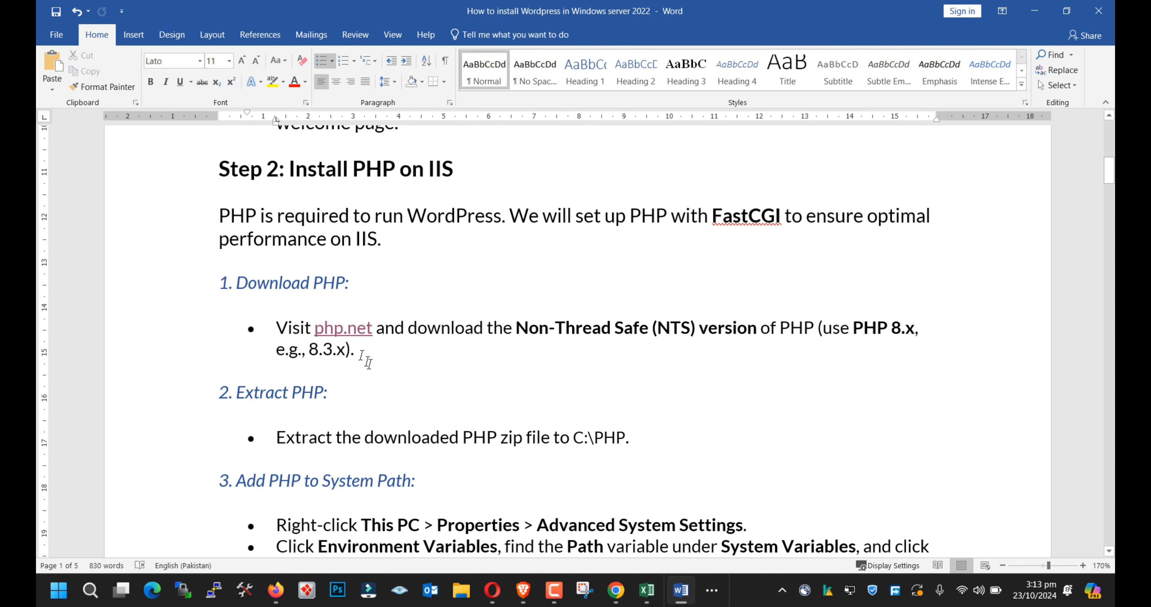
- Copy the php.net hyperlink from Step 2 and return to the server session
right_click(357, 335)
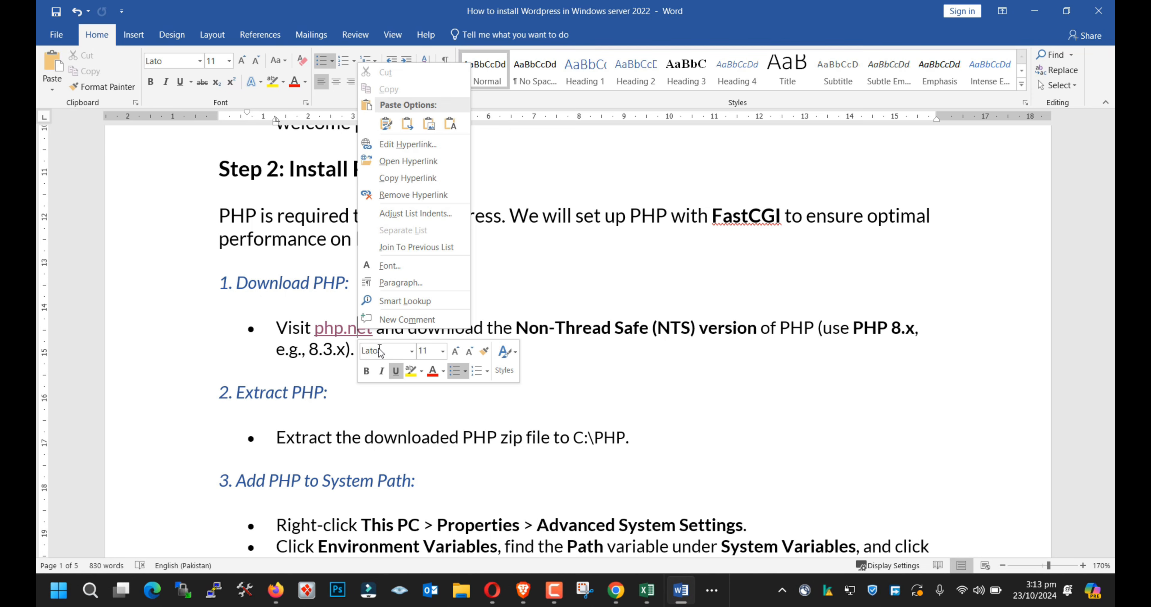
click(393, 181)
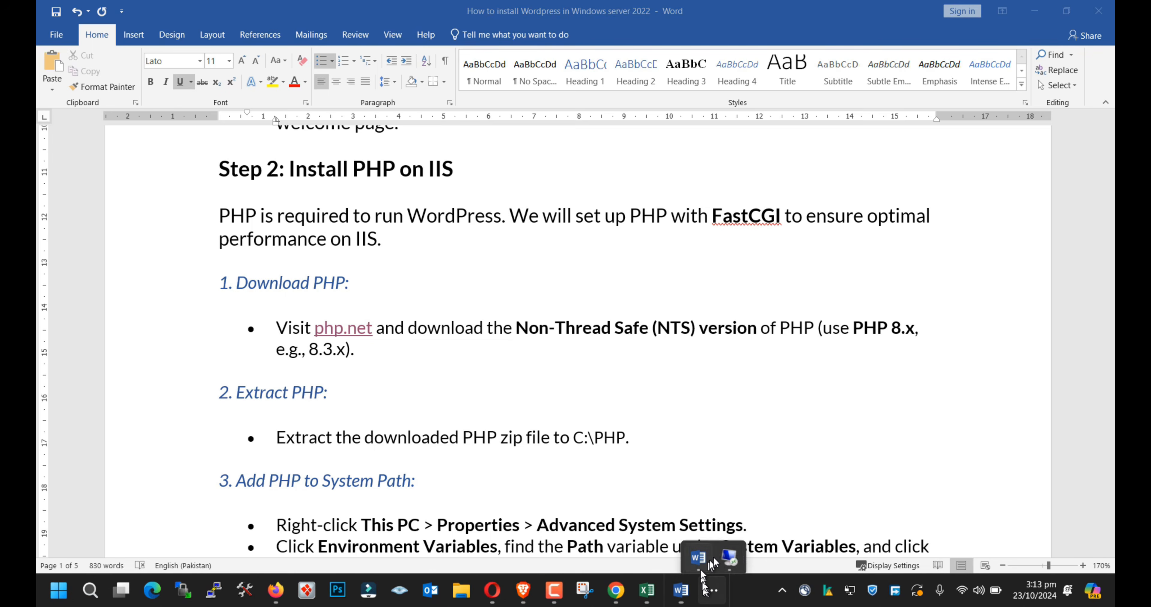
click(708, 554)
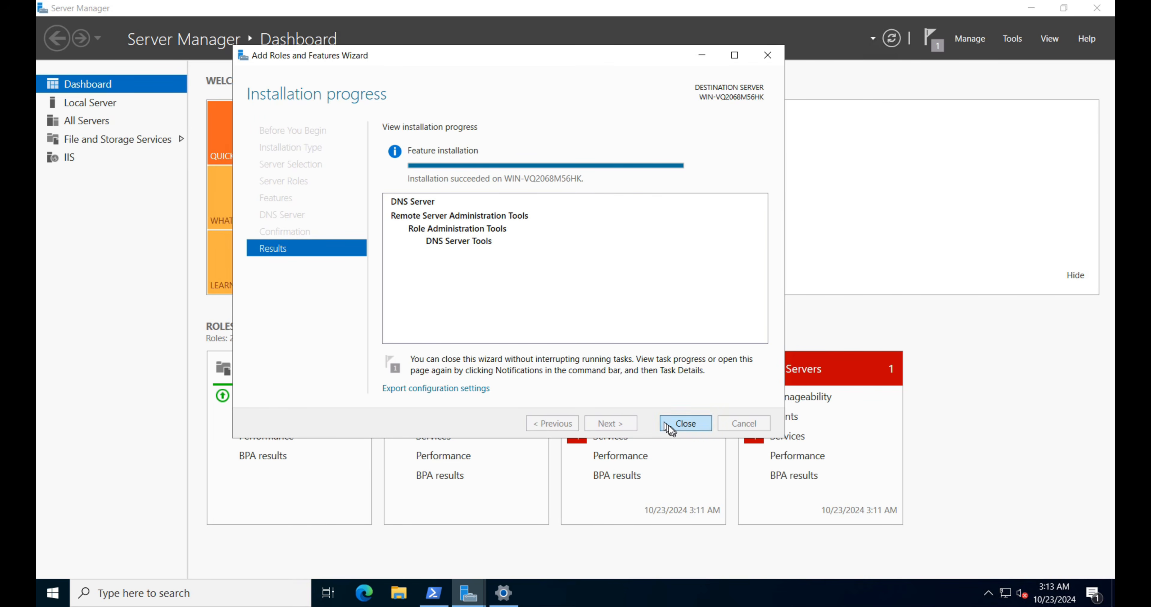
- Open Edge on the server and load the pasted php.net downloads page
click(433, 593)
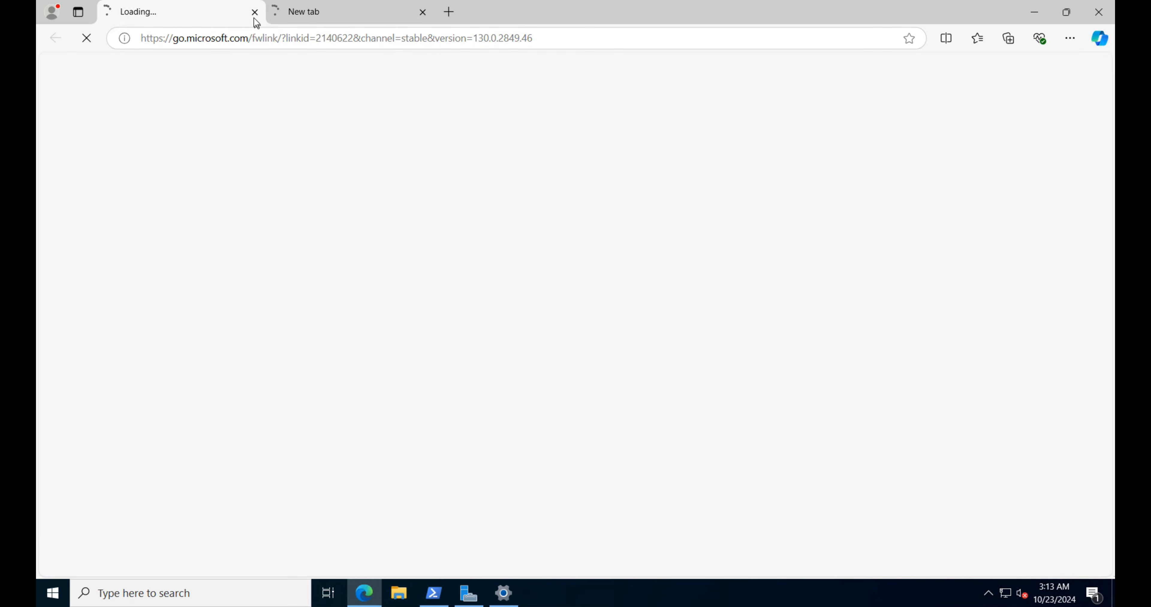
click(255, 14)
text(https://www.php.net/downloads)
key(Return)
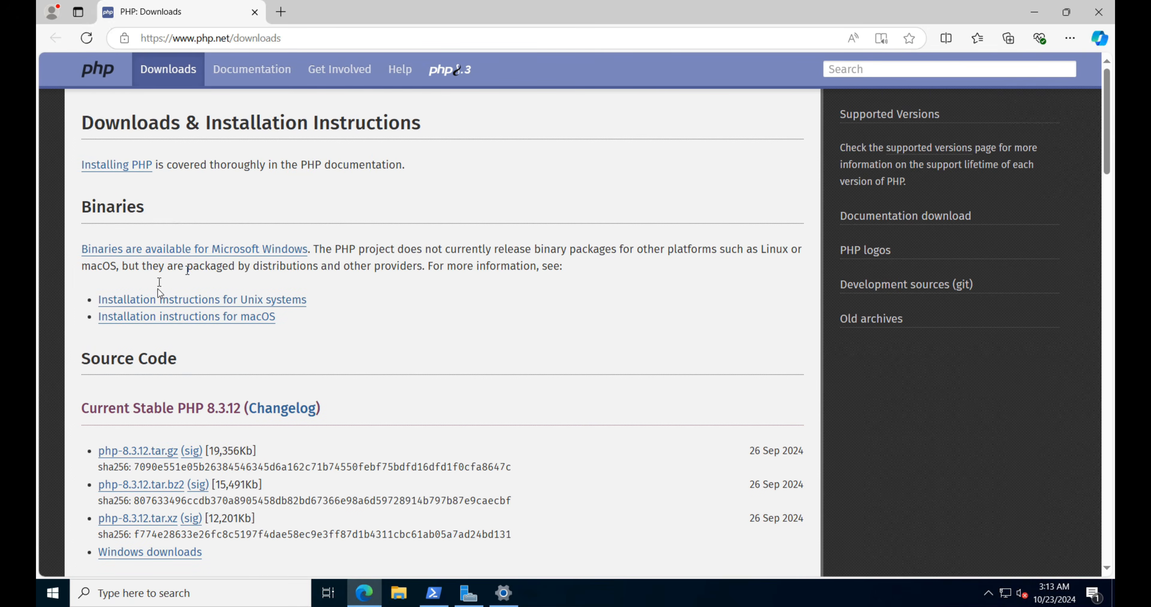
scroll(208, 349, down, 2)
scroll(208, 349, down, 6)
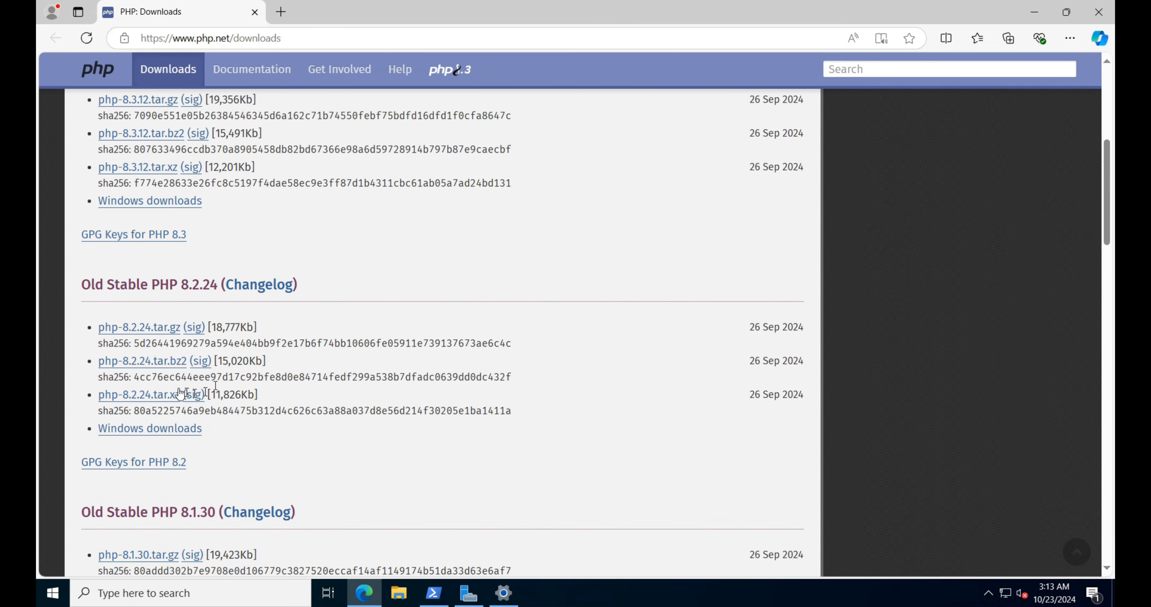
- Download the PHP 8.3 VS16 x64 Non Thread Safe zip from the Windows downloads page
click(134, 211)
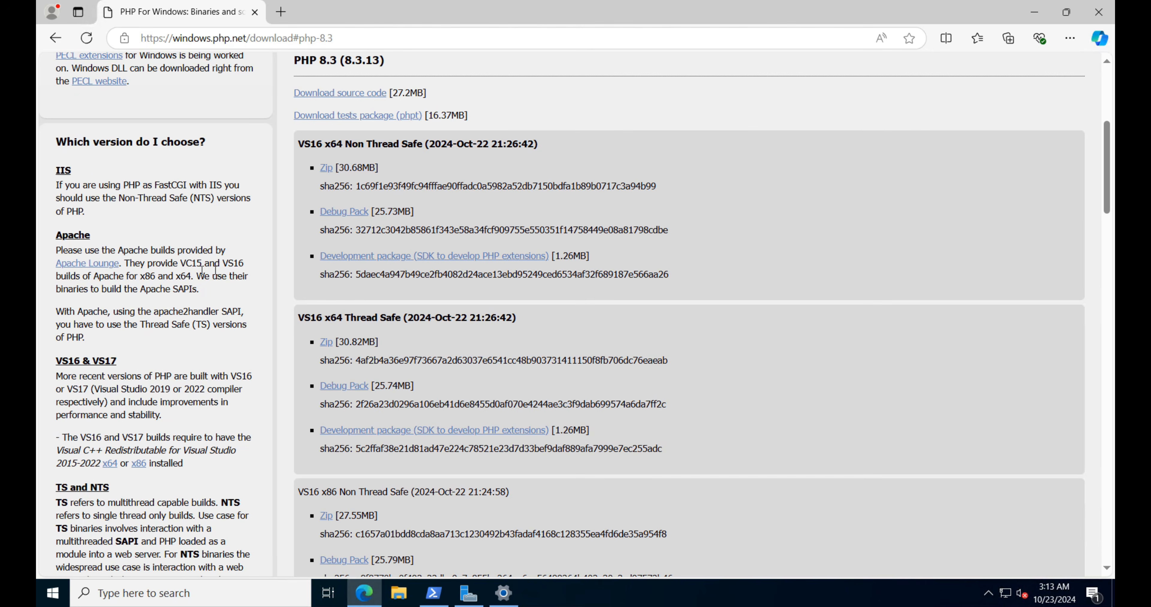
click(326, 170)
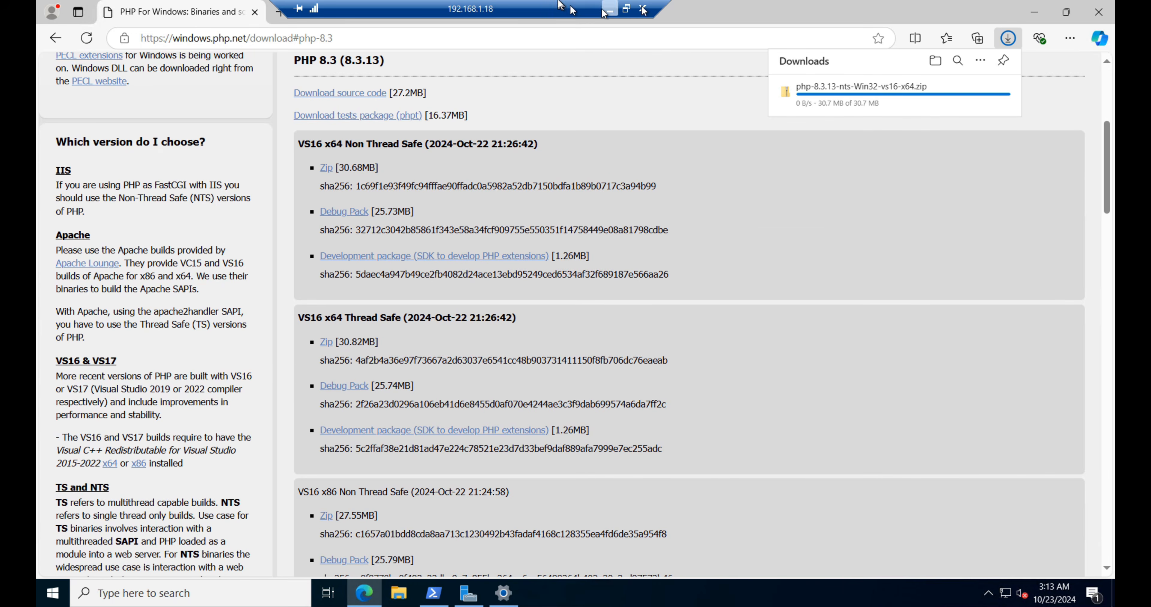
click(650, 9)
- Find the guide's Extract PHP step, select 'PHP' in C:\PHP, then restore the server session
click(107, 317)
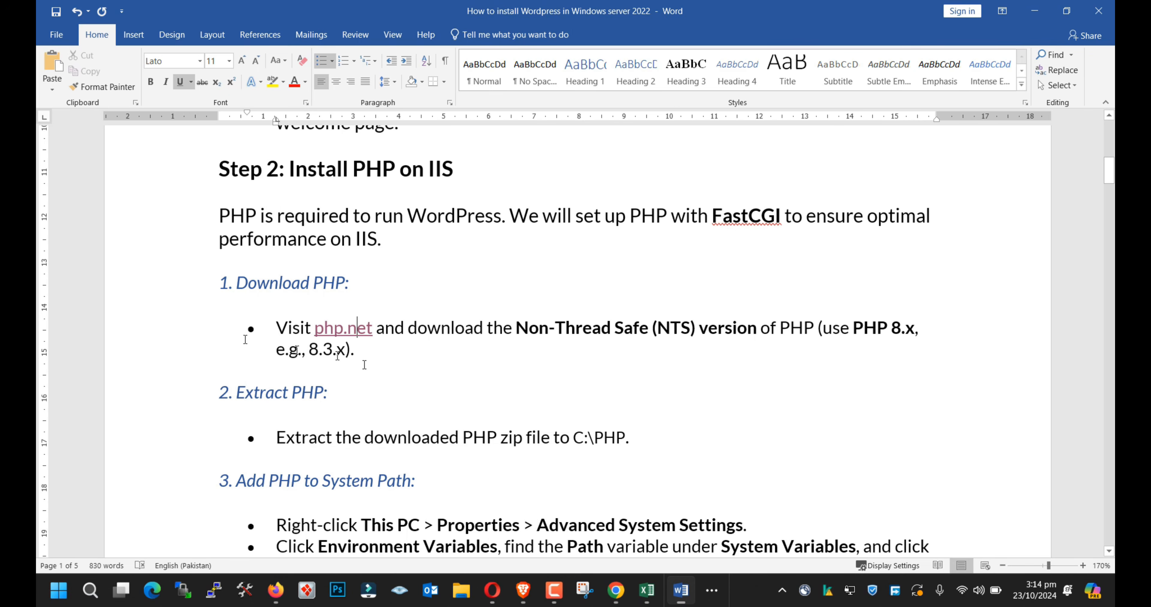
scroll(400, 363, down, 5)
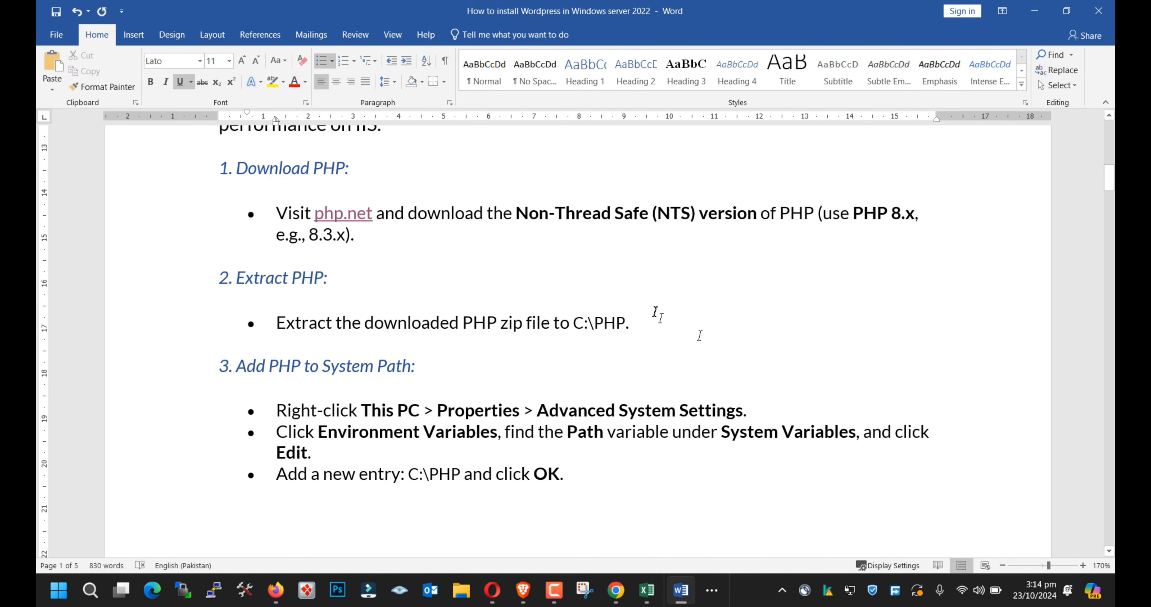
click(619, 329)
drag(620, 321, 594, 319)
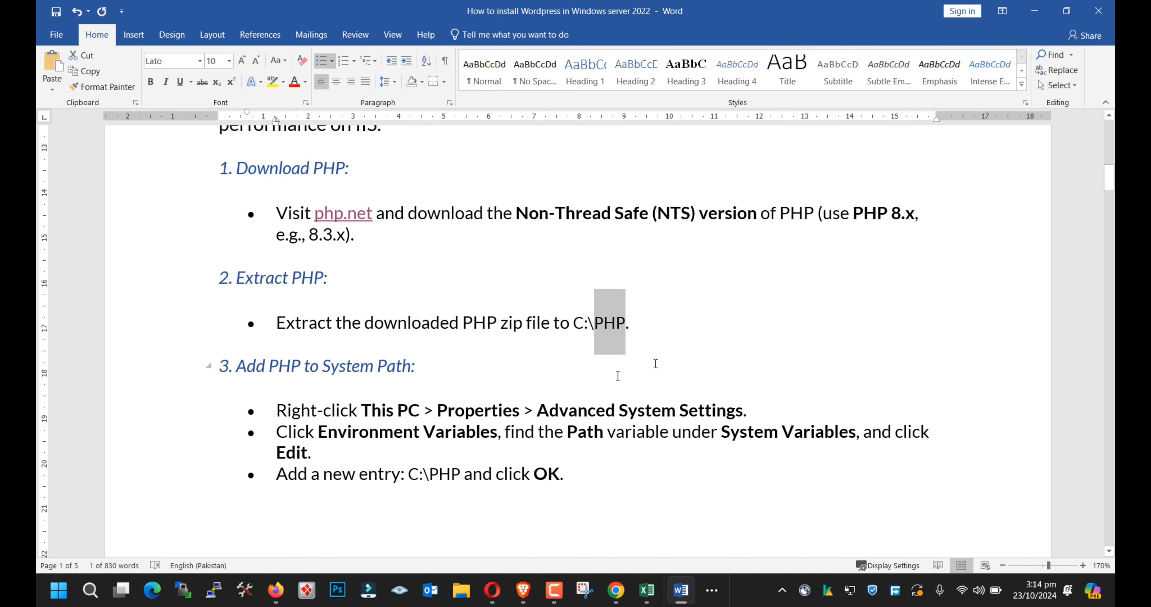
click(713, 596)
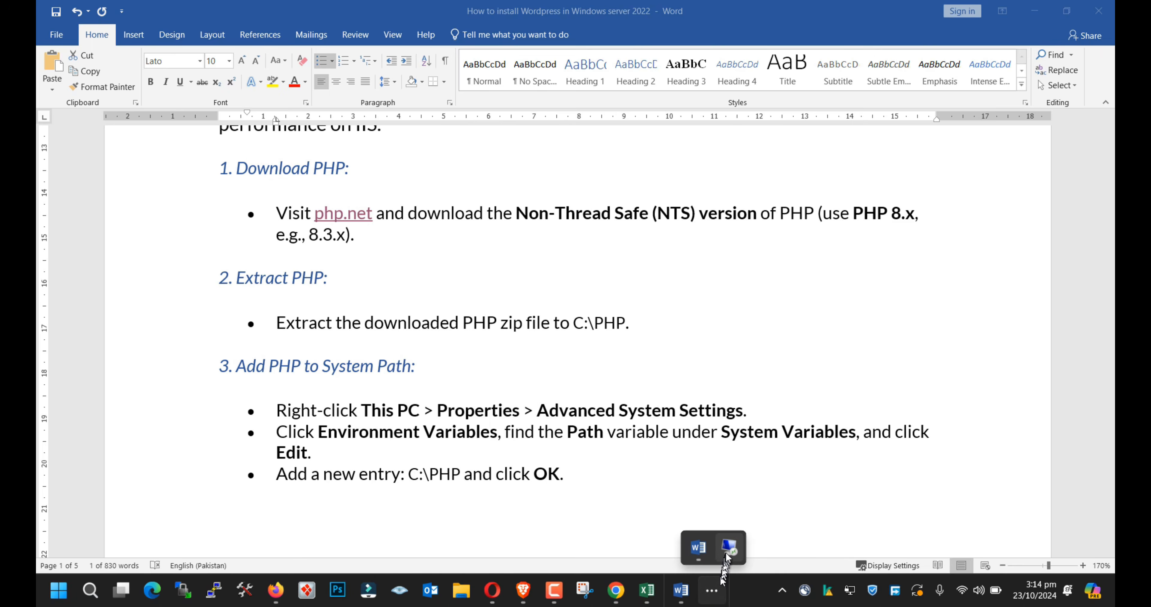
click(729, 550)
- Make the server session full screen and open Local Disk (C:) in File Explorer
double_click(713, 70)
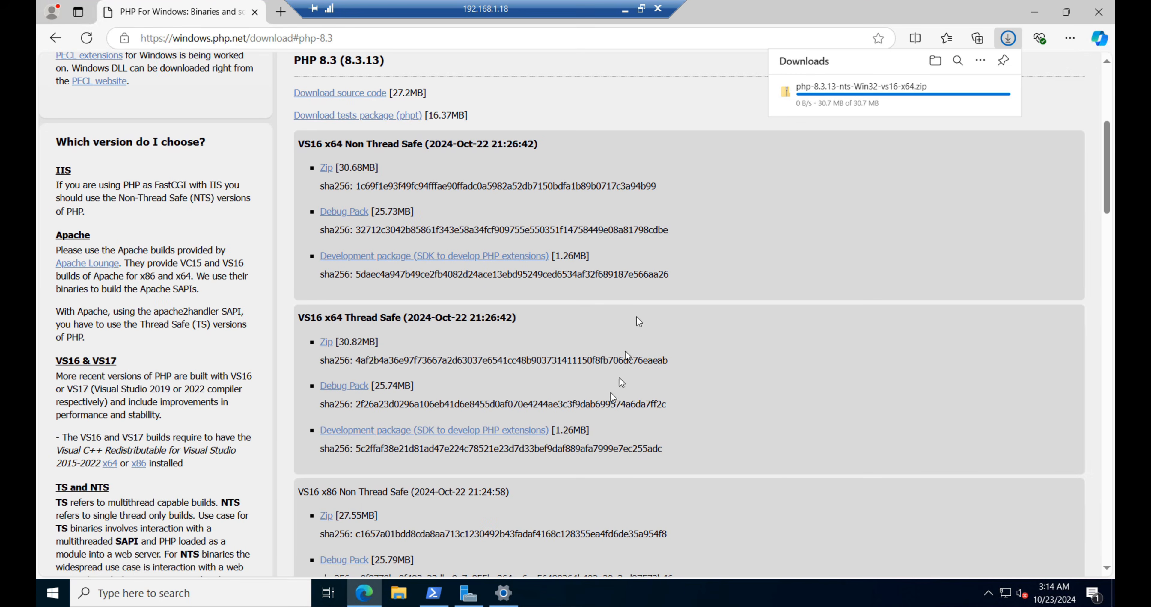
click(412, 595)
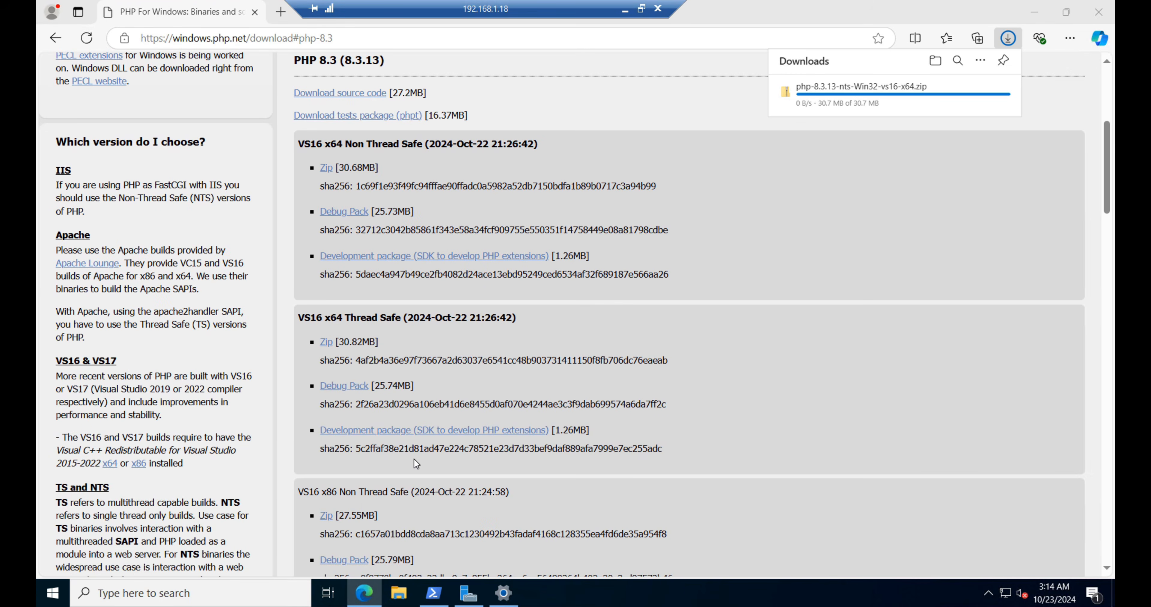
click(244, 261)
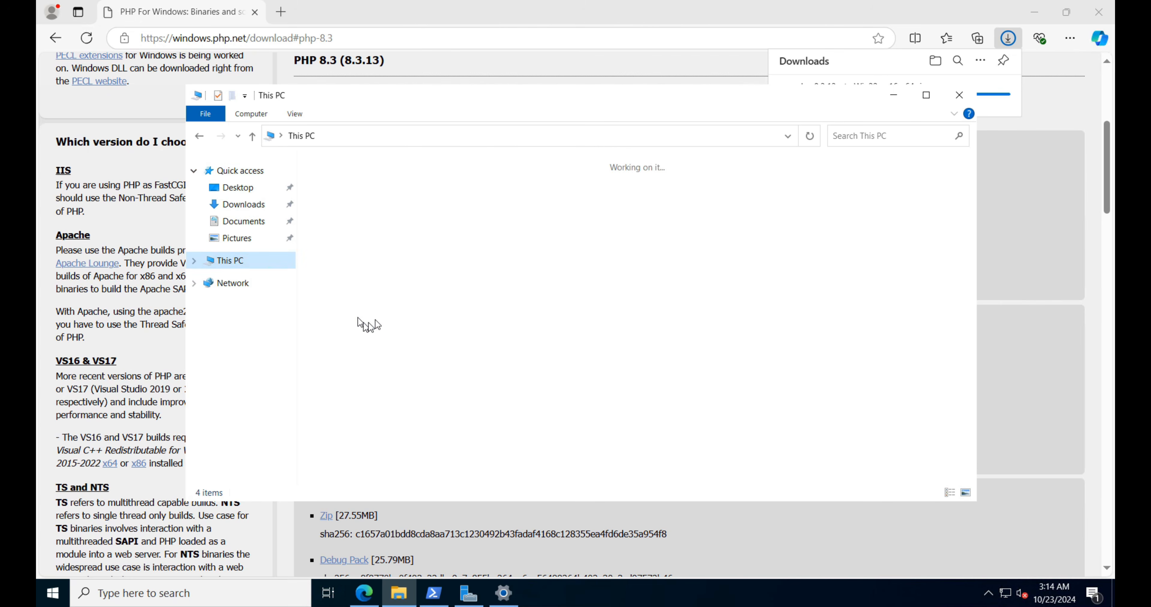
double_click(360, 321)
- Create a new folder named PHP on C: and open it
click(232, 95)
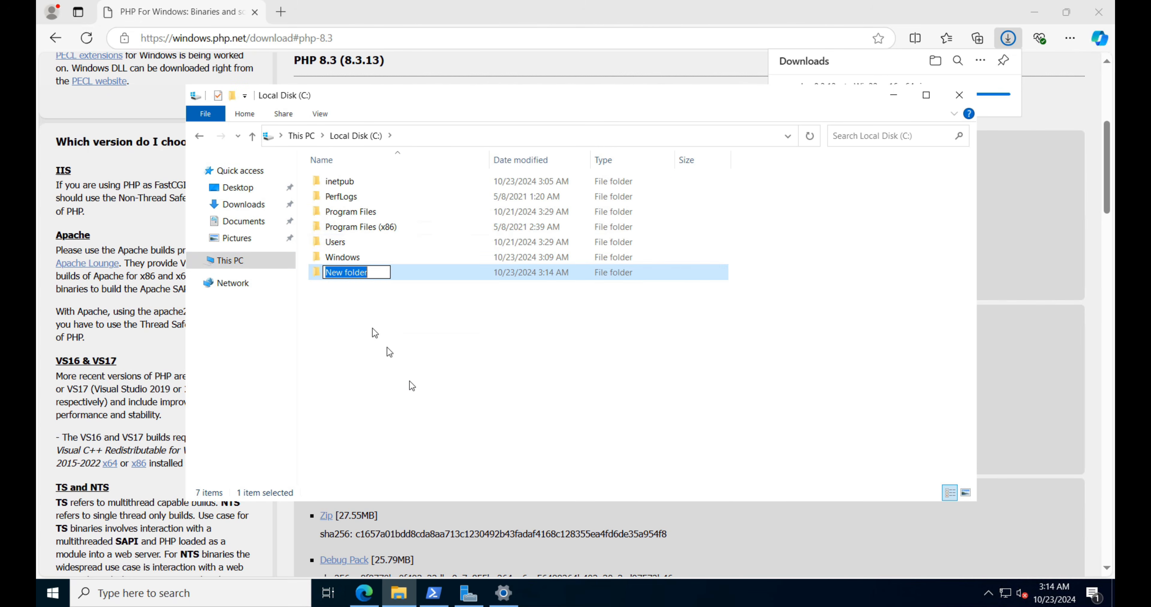
text(PHP)
key(Return)
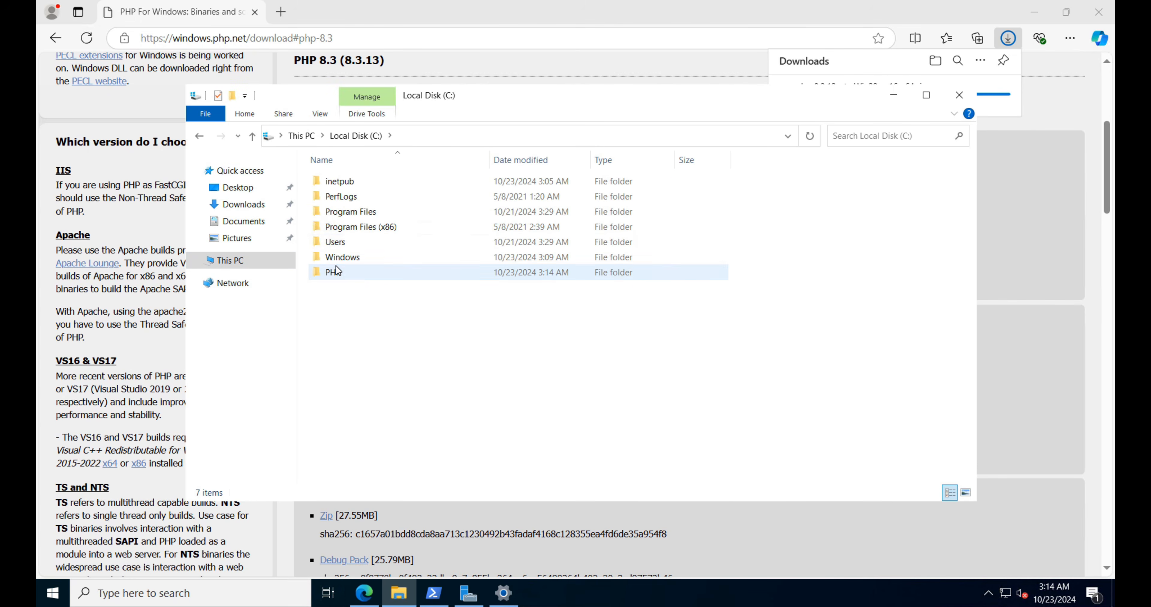
double_click(333, 273)
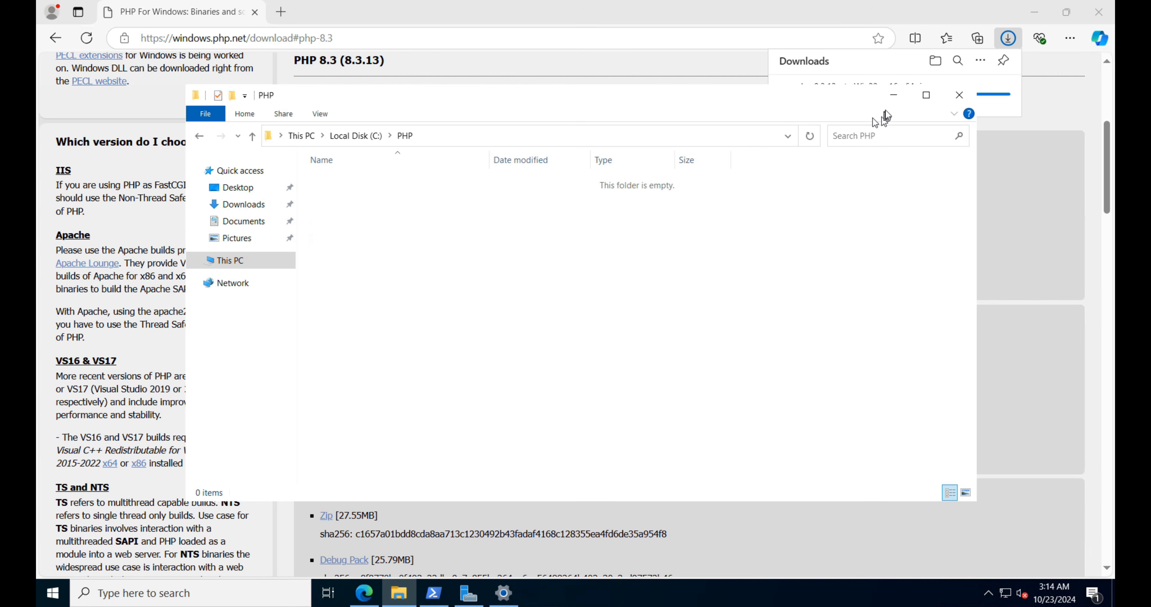
- Minimize the PHP folder, check the zip in Edge's downloads list, then switch to the Word guide
click(892, 96)
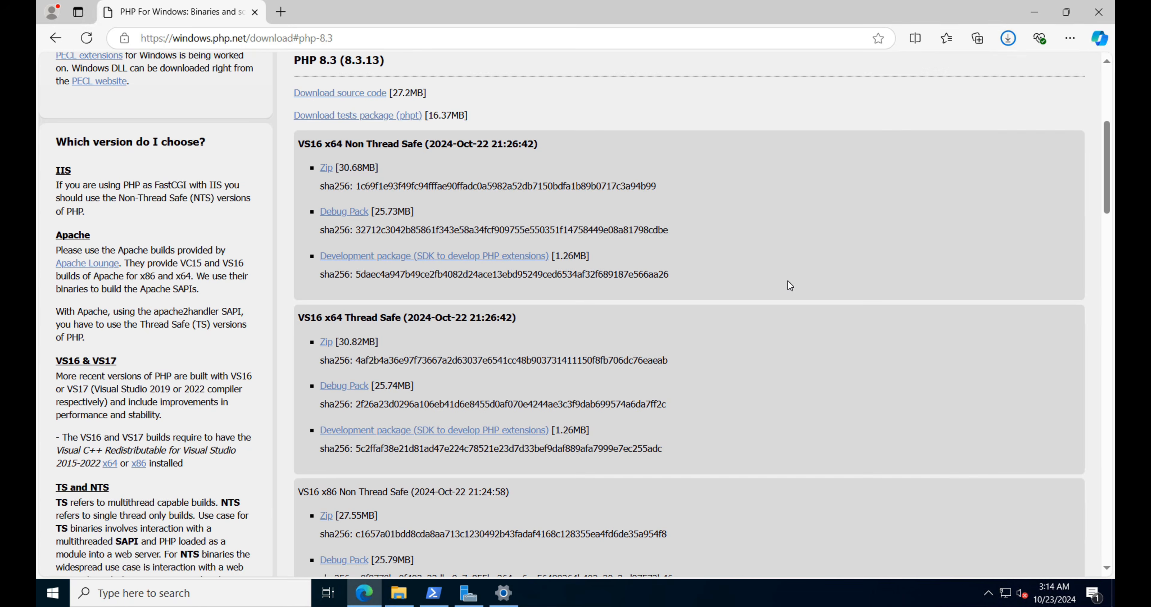
click(1008, 36)
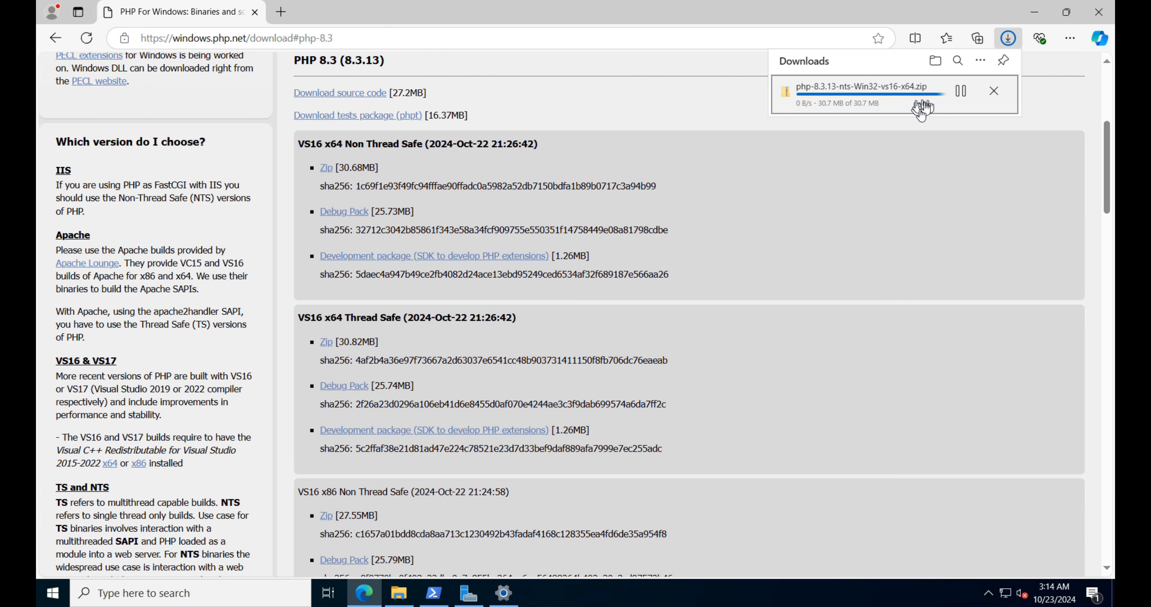
mouse_move(768, 1)
click(627, 9)
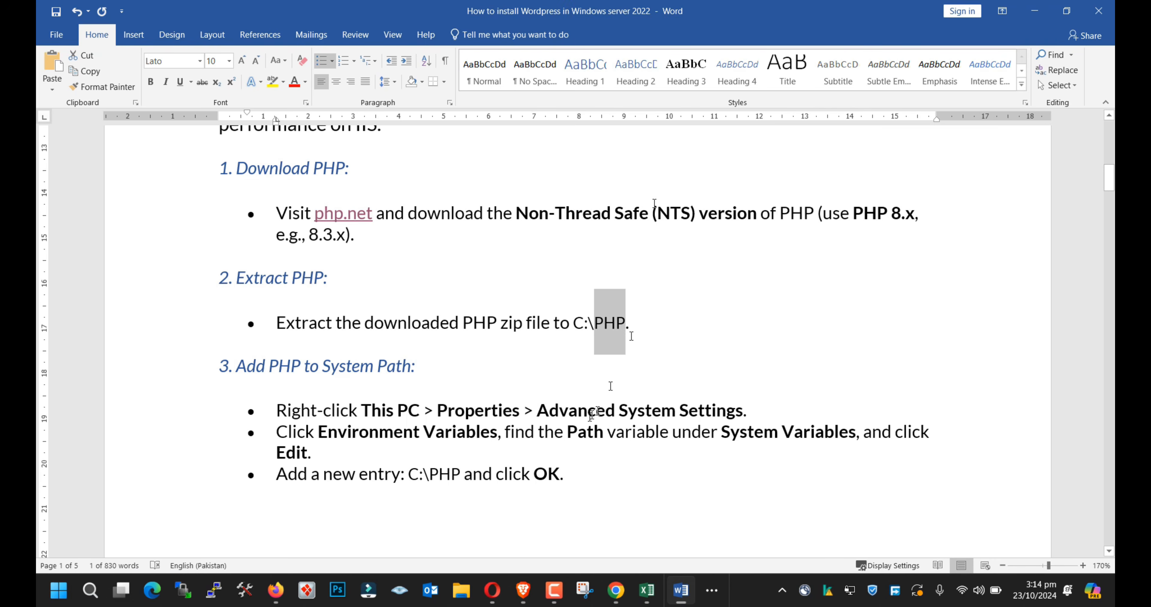
scroll(525, 451, down, 3)
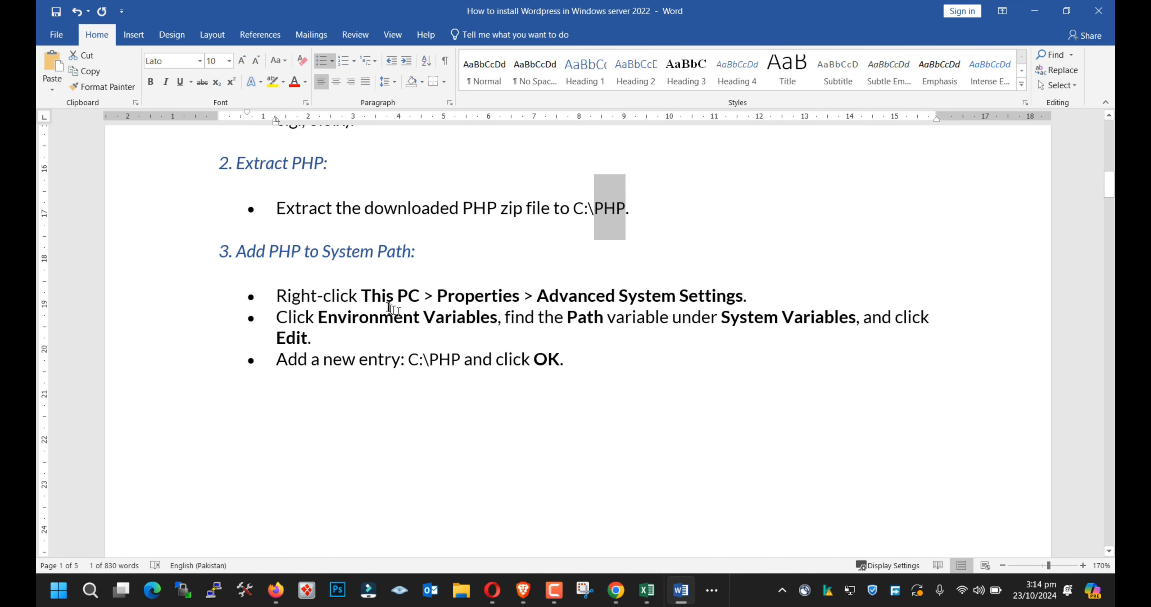
- Read the guide's Add PHP to System Path instructions and C:\PHP path, then return to the server
drag(365, 290, 696, 307)
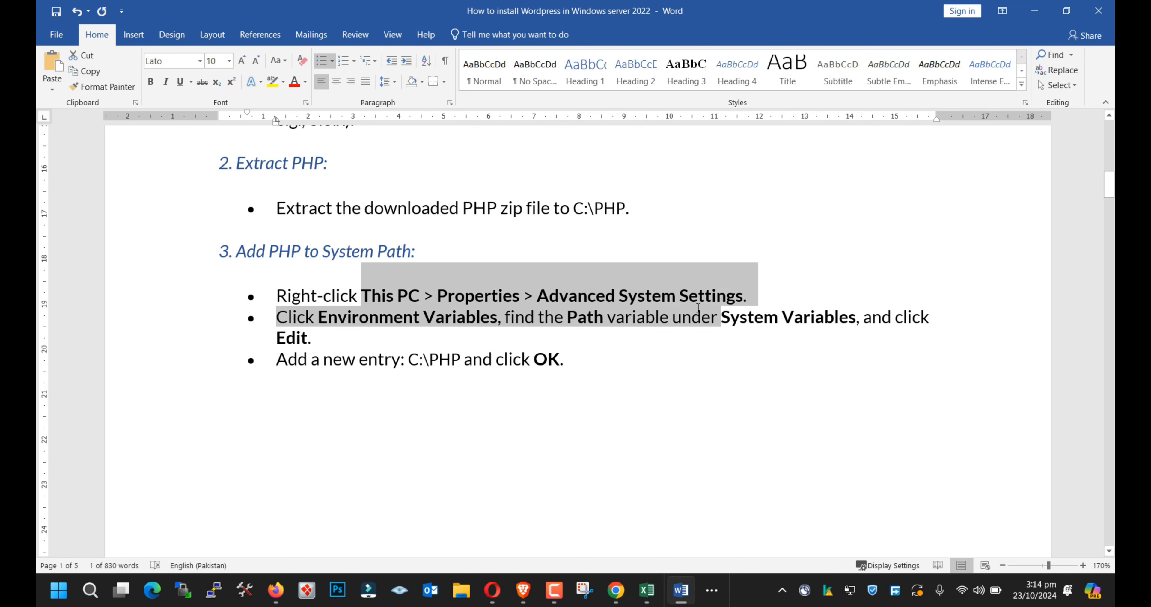
click(682, 318)
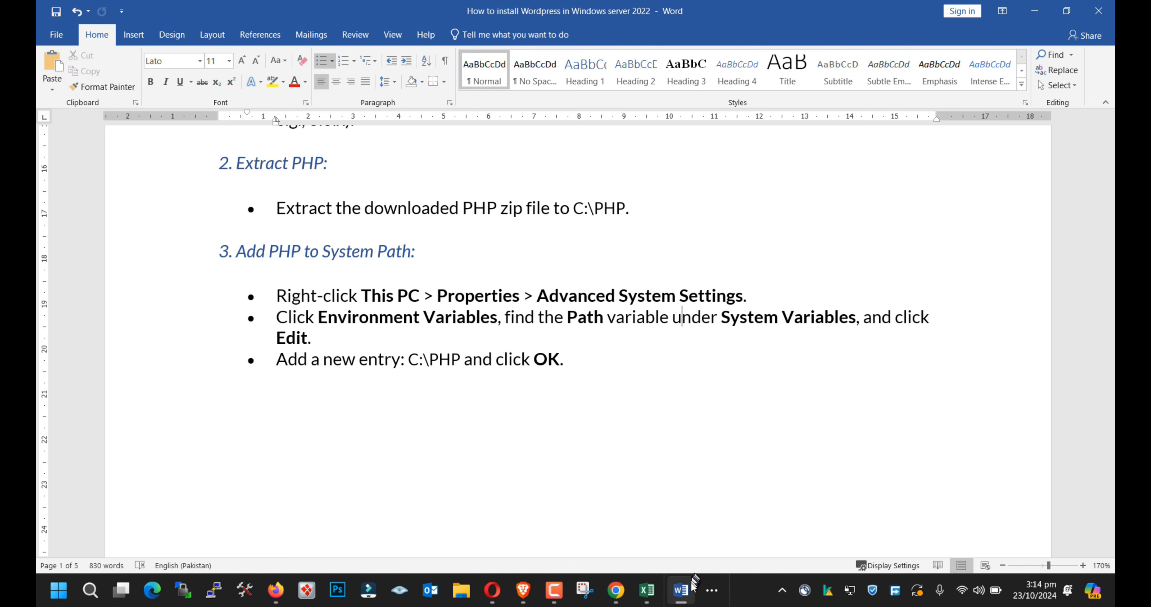
click(712, 601)
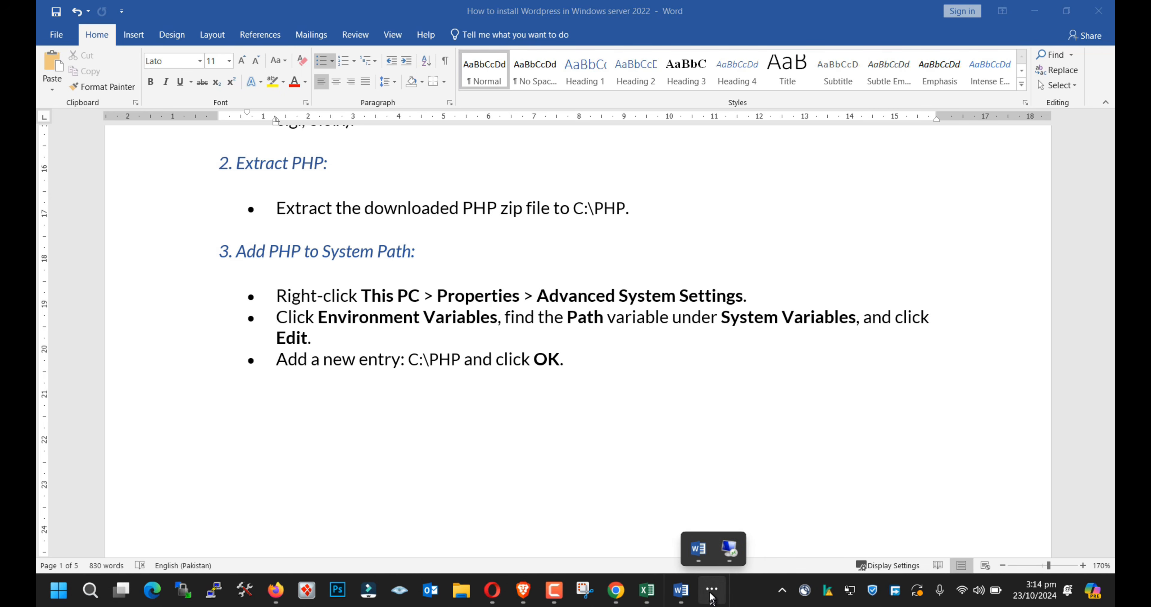
click(448, 368)
drag(461, 361, 408, 361)
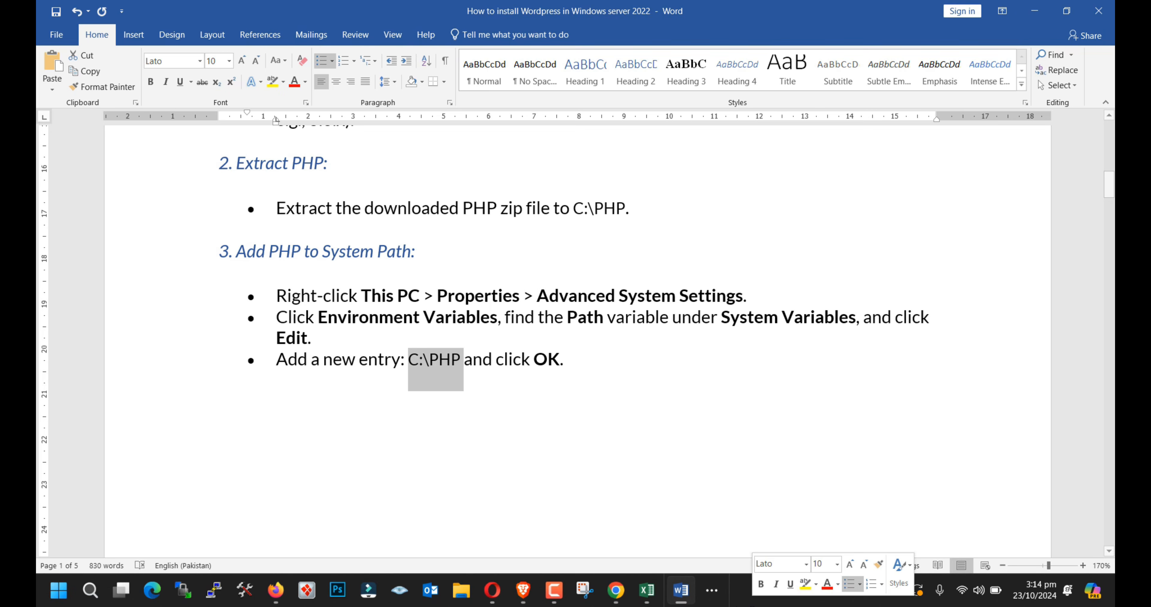
click(711, 594)
click(728, 558)
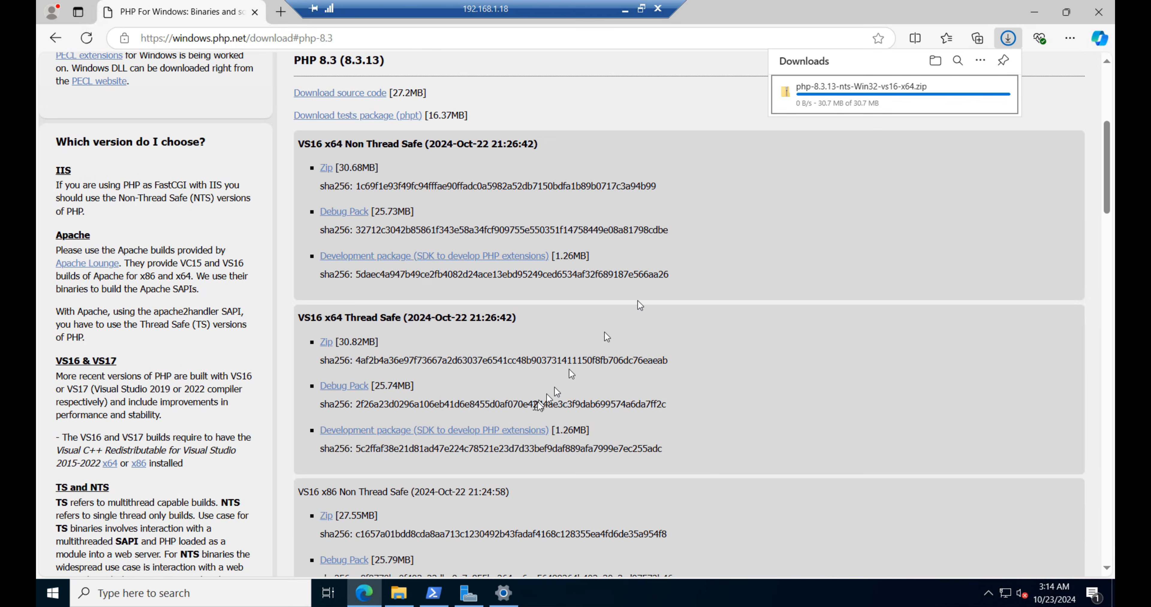
- Open the download's folder from Edge and move the php-8.3.13-nts-Win32-vs16-x64 zip into C:\PHP
mouse_move(960, 94)
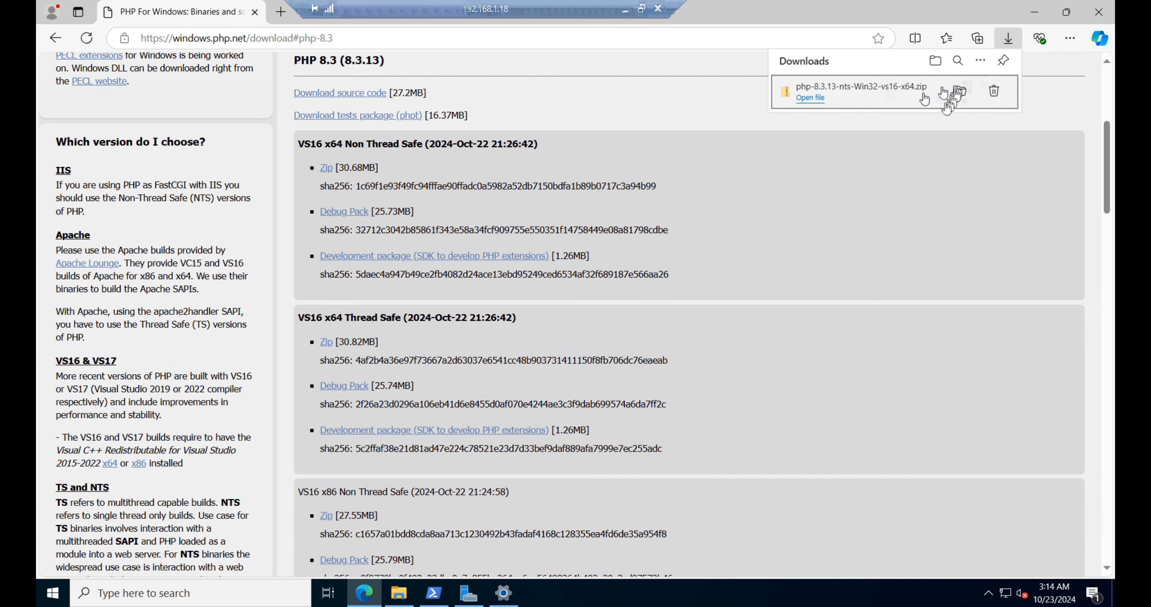
click(961, 91)
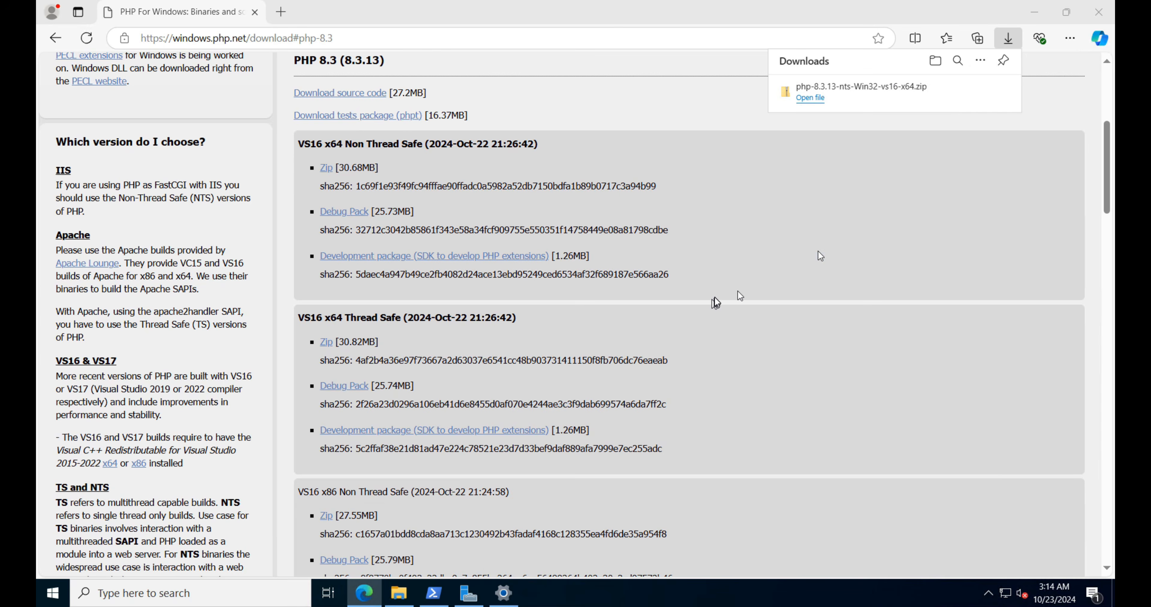
click(424, 241)
click(427, 221)
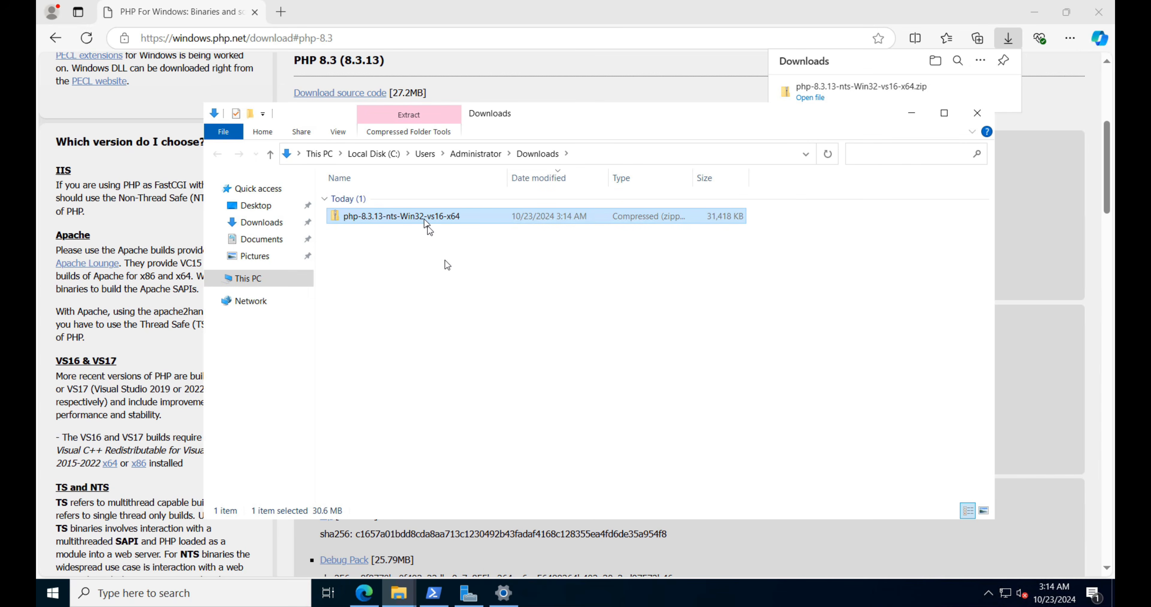
click(267, 280)
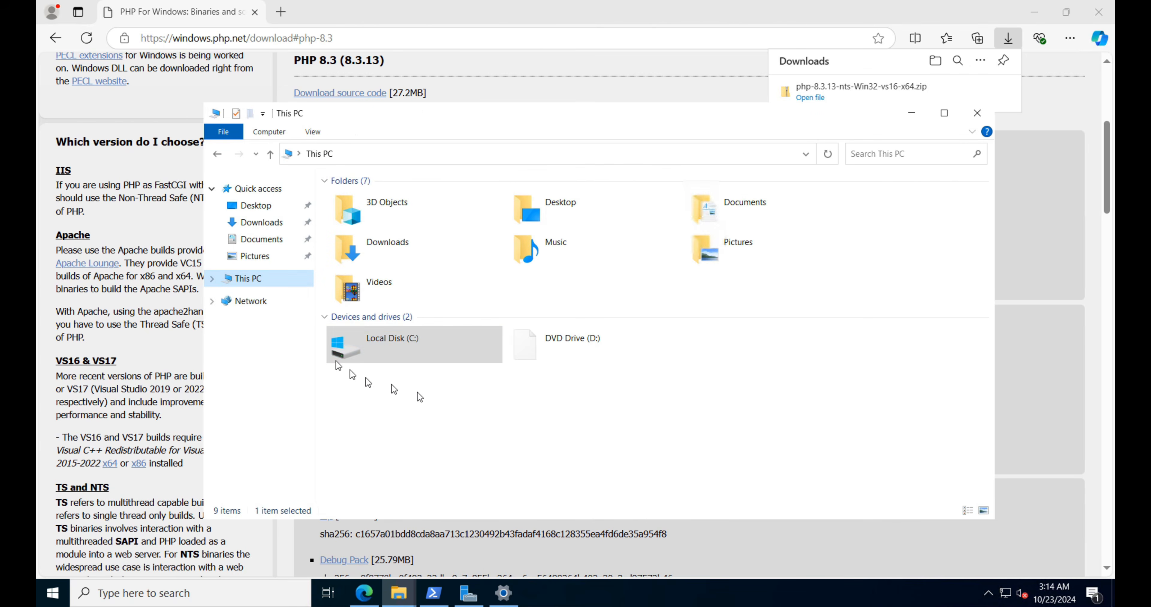
double_click(410, 336)
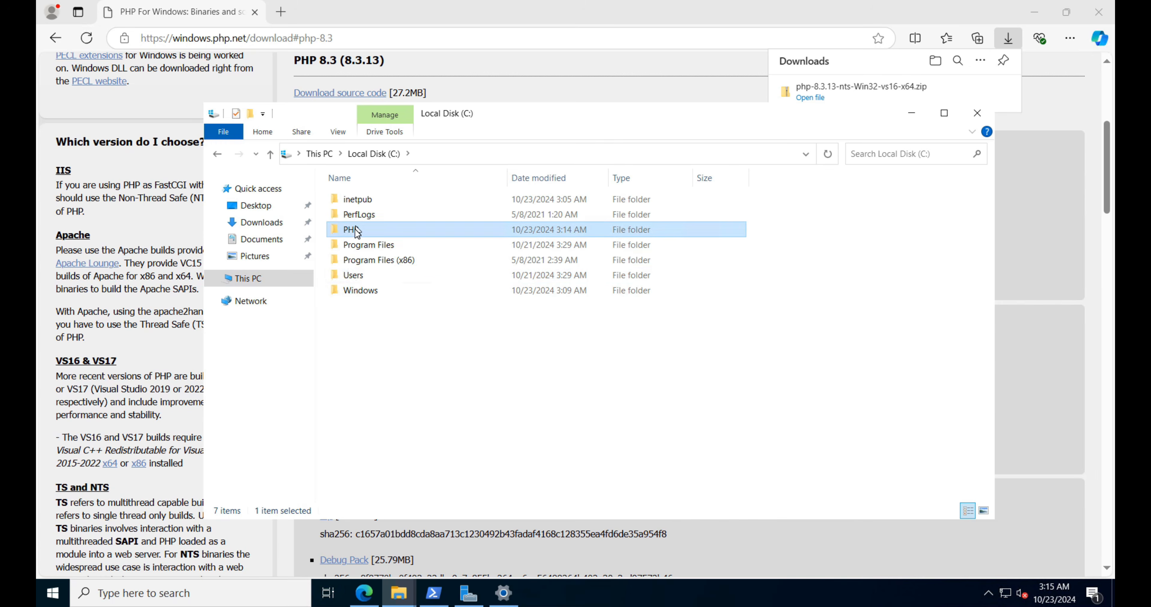
double_click(355, 228)
key(ctrl+v)
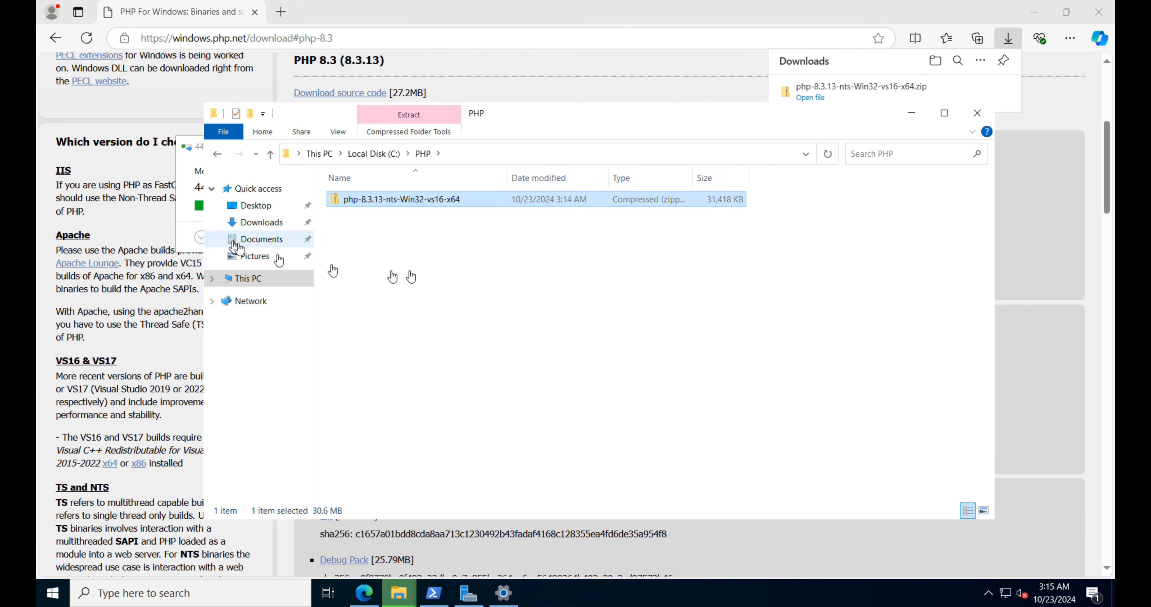
- Extract the PHP zip with Extract All, choosing C:\PHP as the destination
right_click(418, 201)
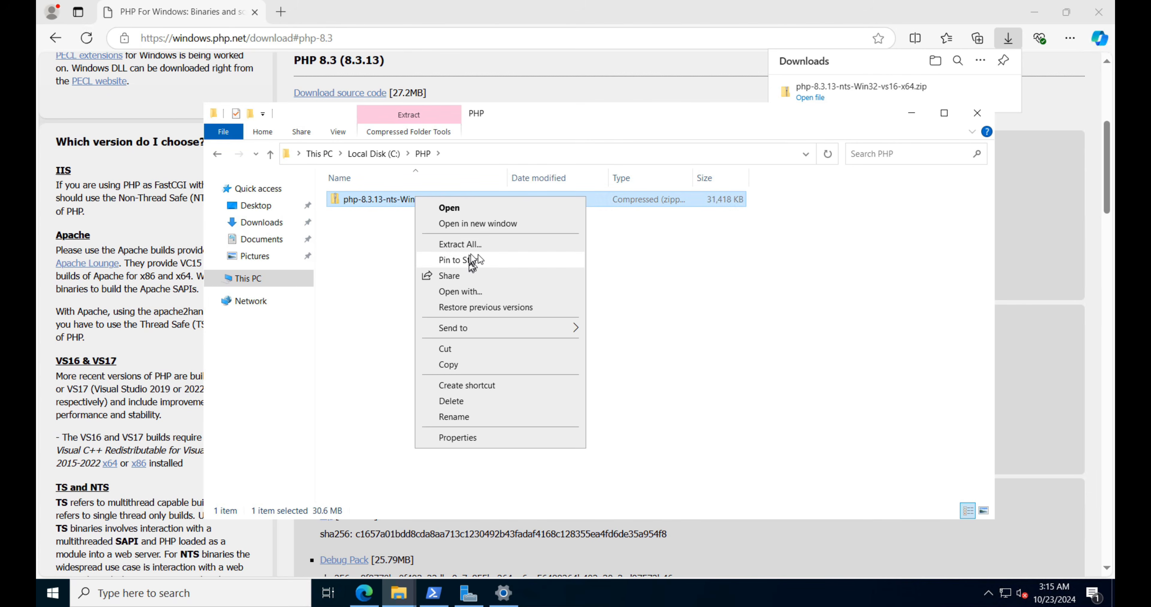
click(460, 245)
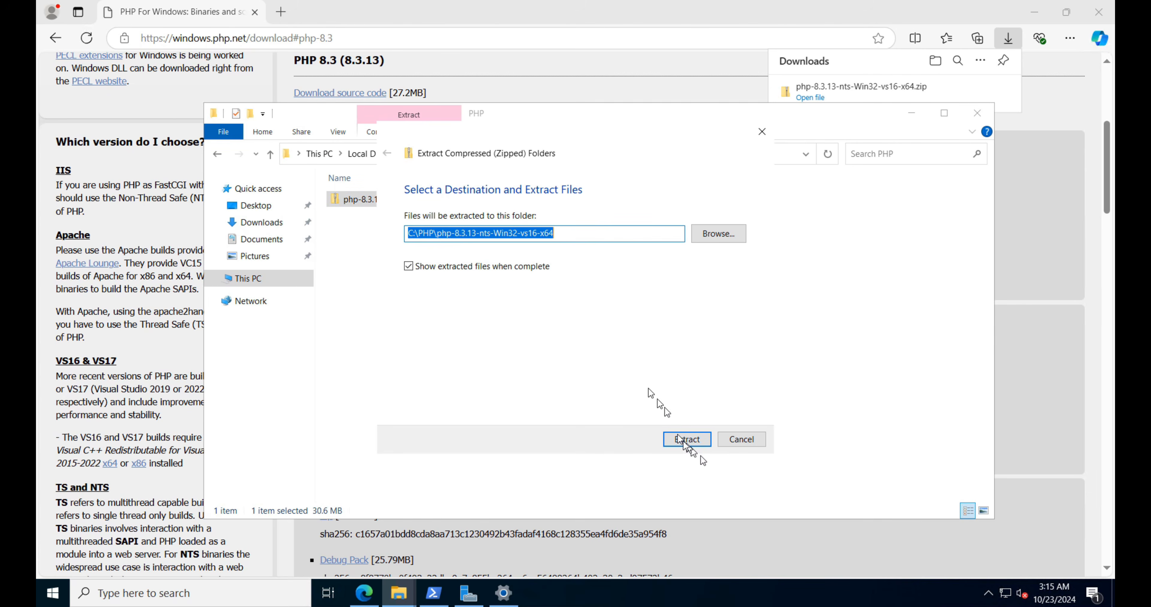
click(706, 237)
click(476, 327)
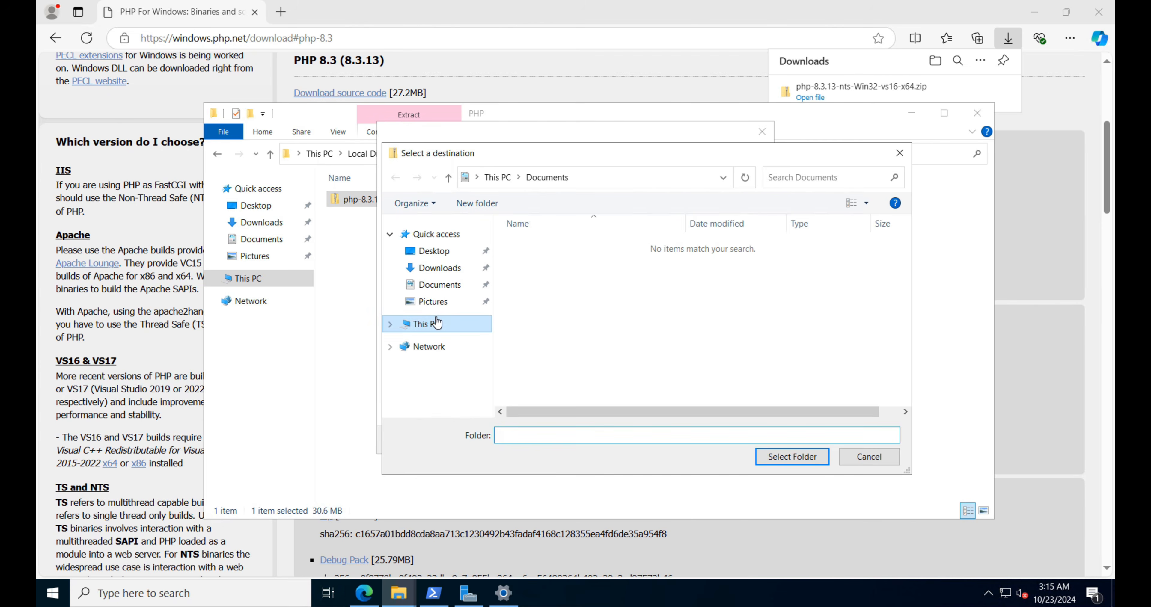
scroll(531, 367, down, 2)
click(573, 399)
double_click(574, 400)
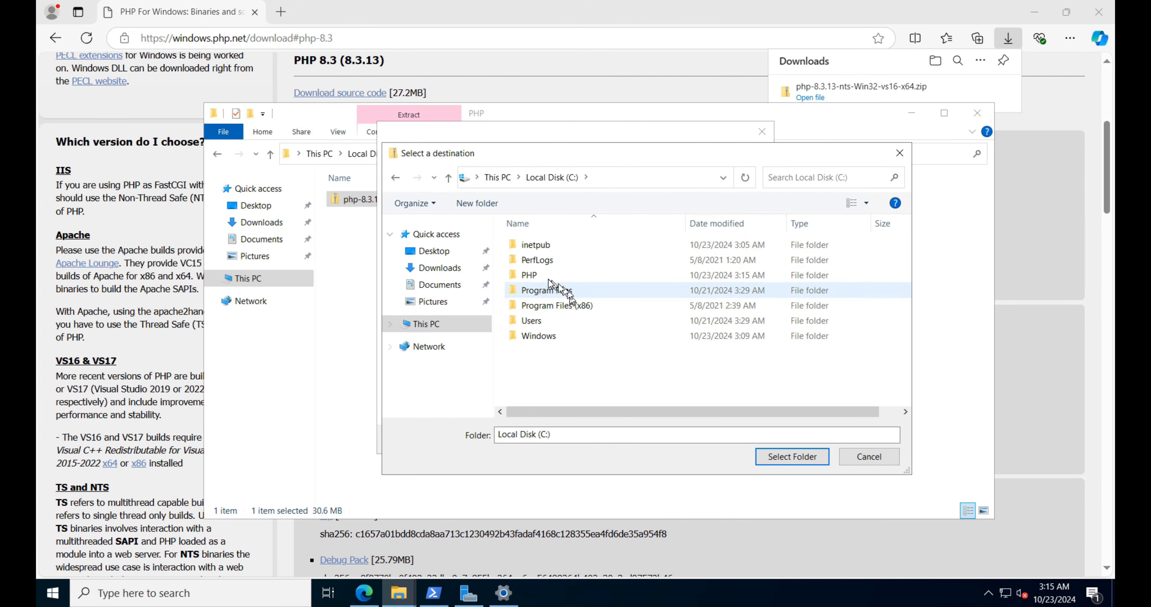
double_click(543, 279)
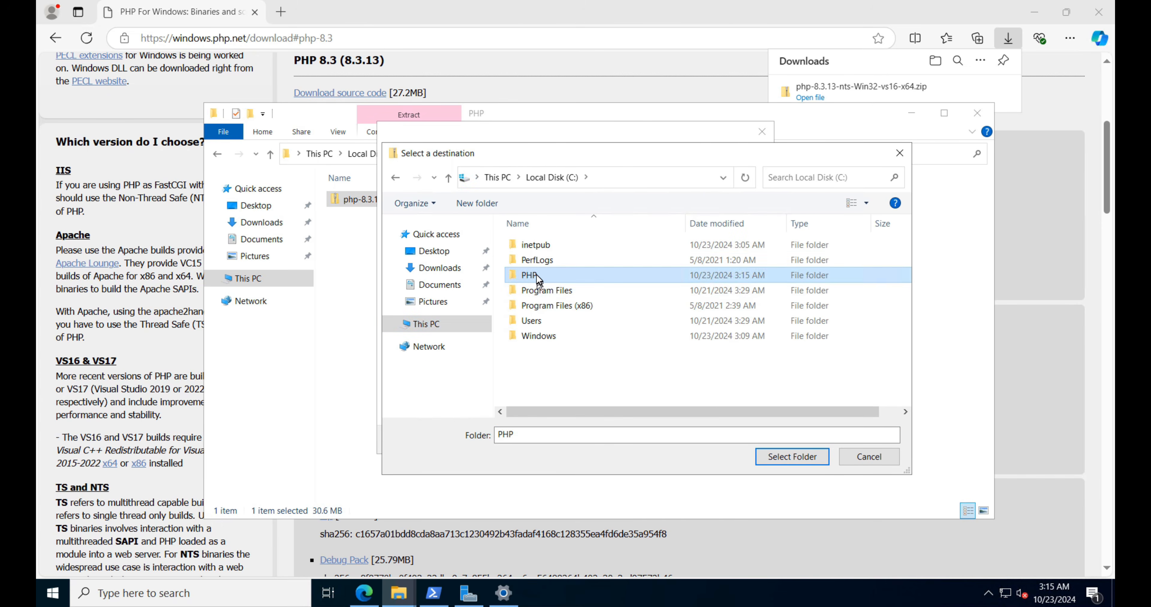
click(782, 457)
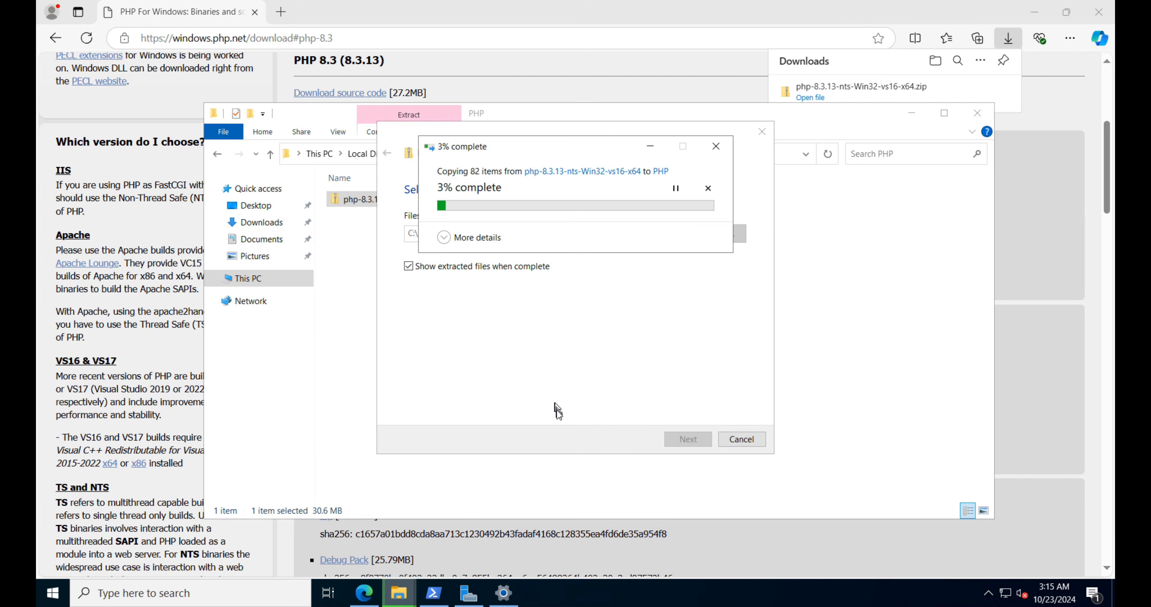
- Once extraction finishes, delete the leftover PHP zip from C:\PHP
click(476, 236)
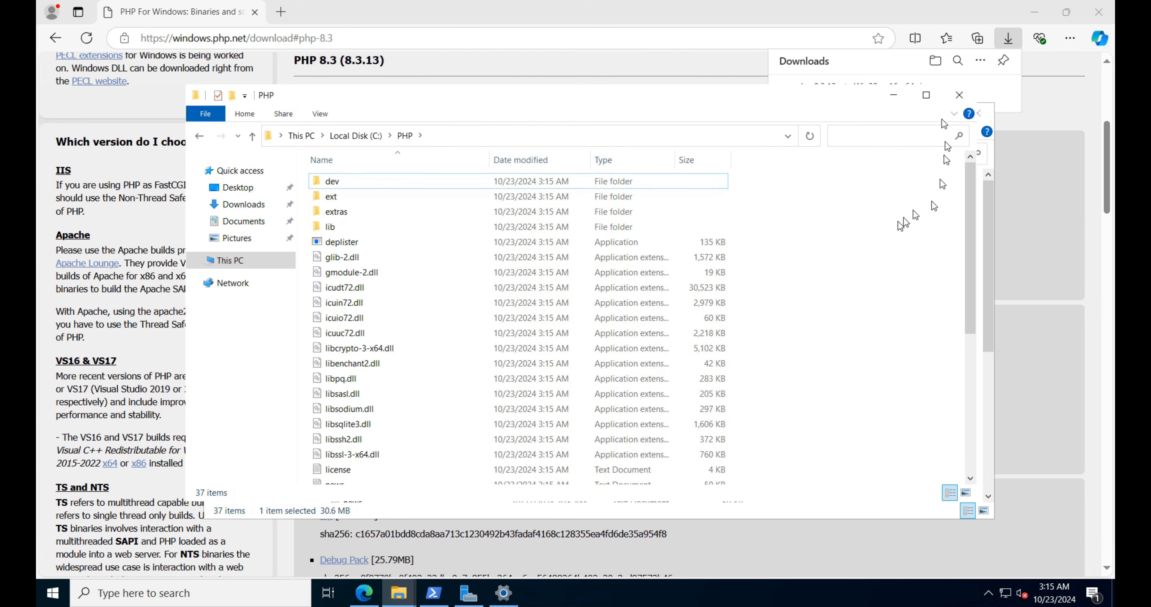
click(959, 94)
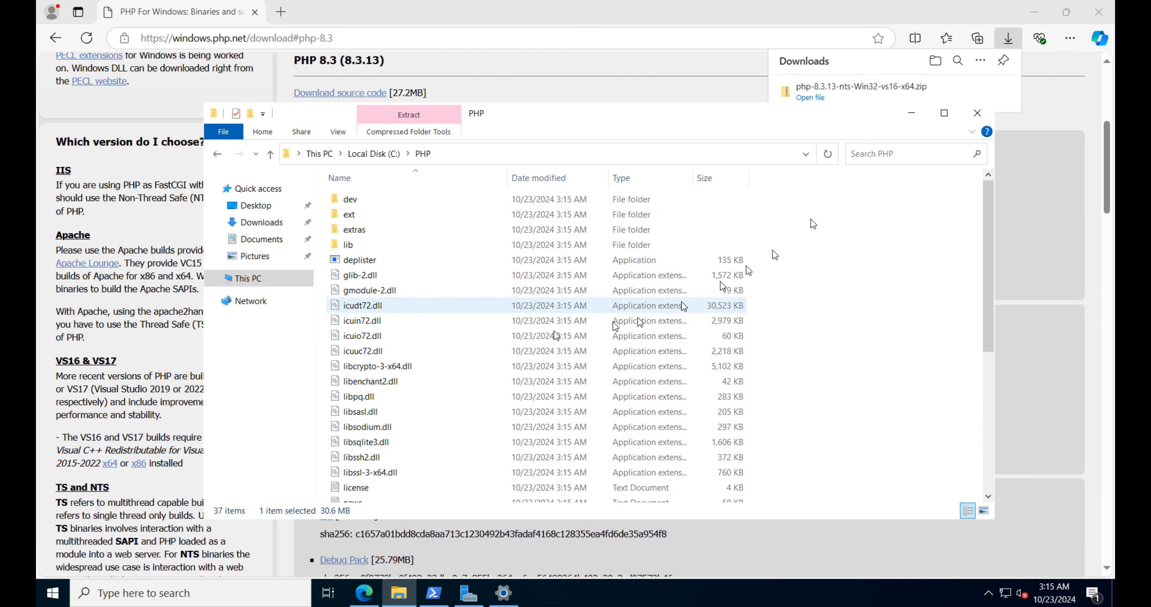
click(270, 152)
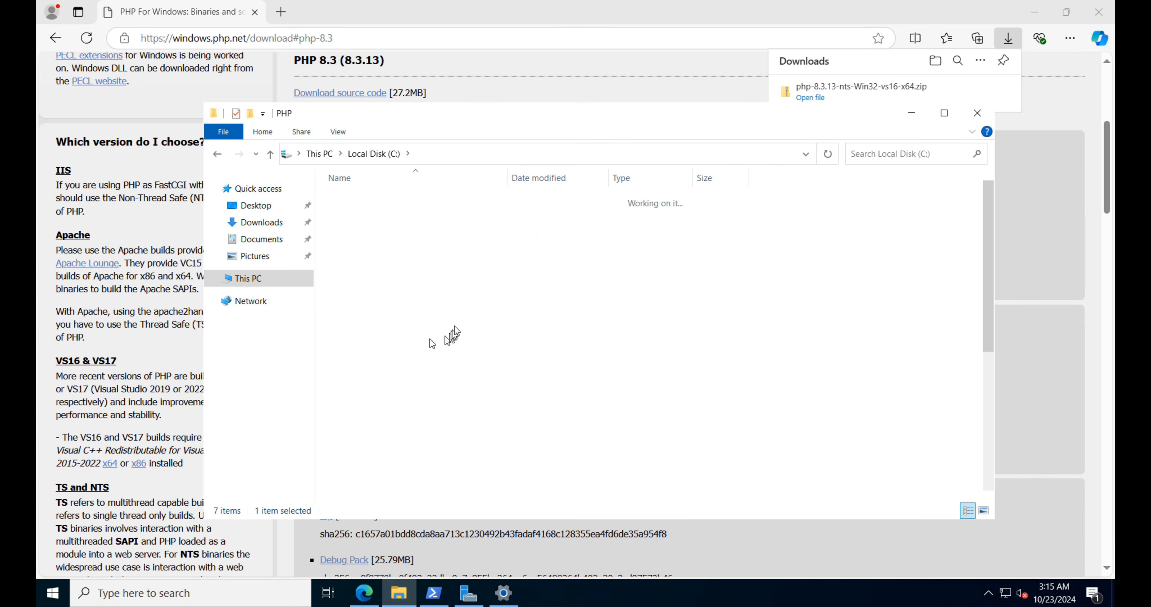
key(Return)
scroll(478, 322, down, 5)
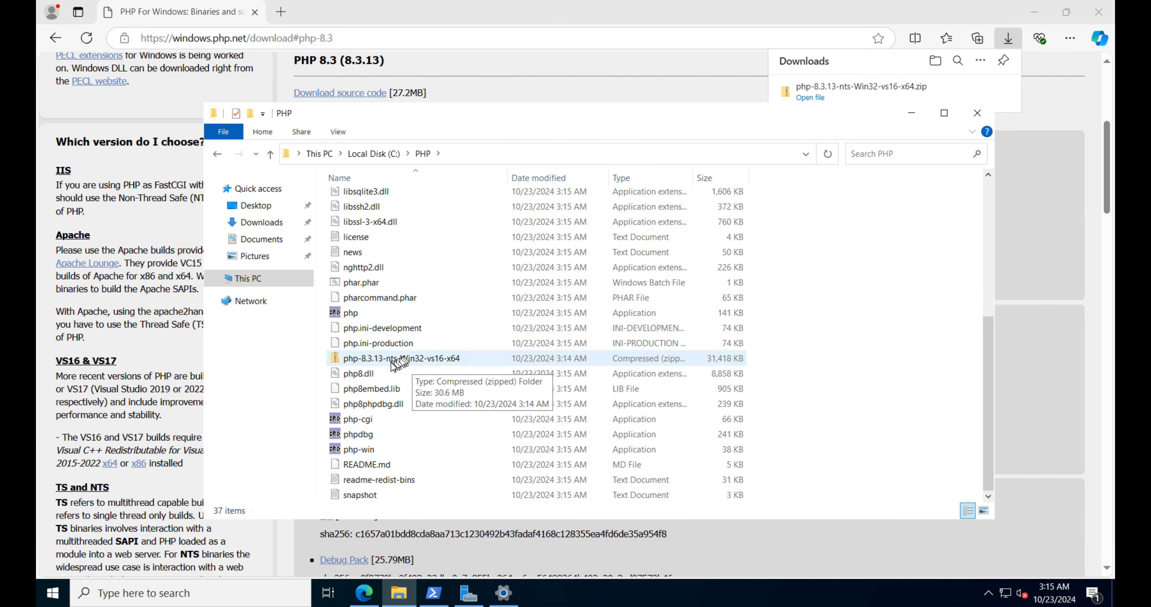
click(429, 359)
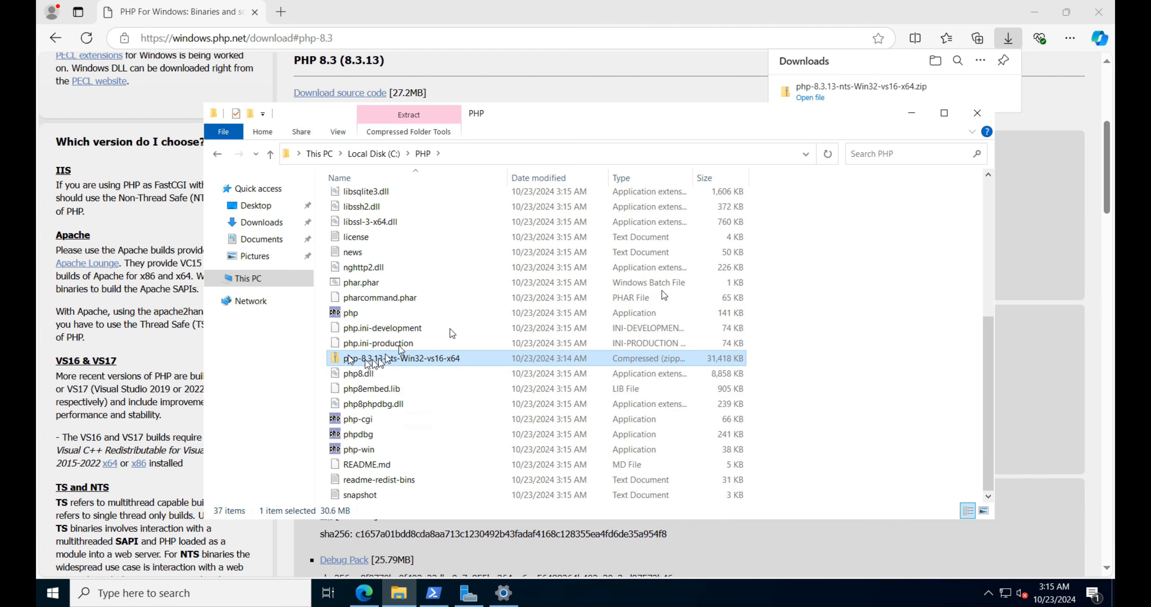
key(Delete)
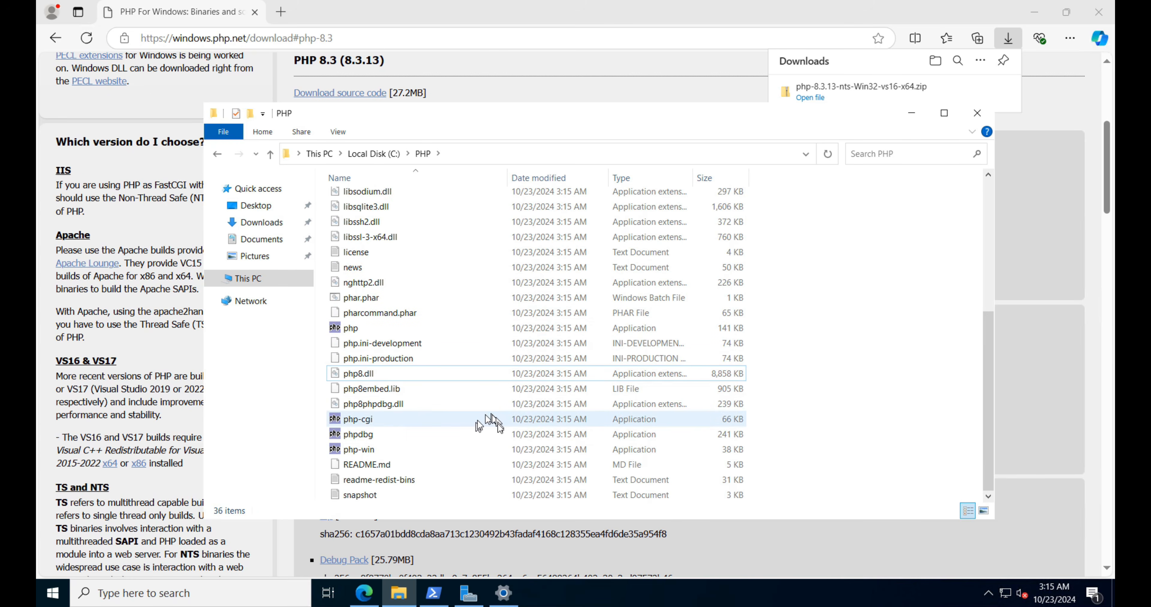
- Return to Local Disk (C:) and bring up the This PC context menu
scroll(496, 402, up, 5)
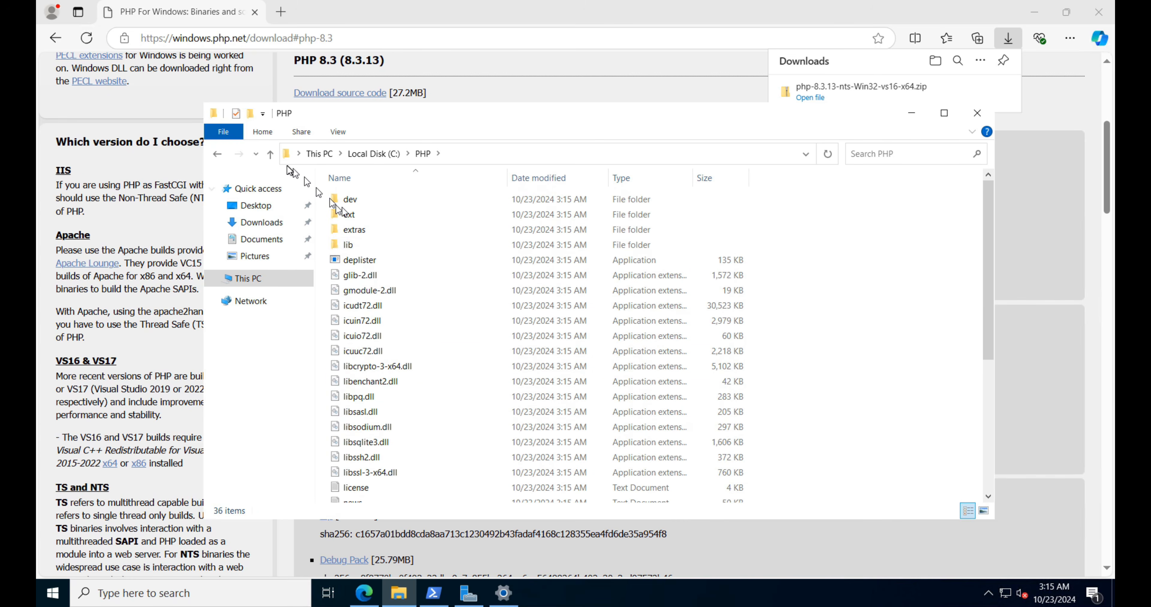
click(269, 154)
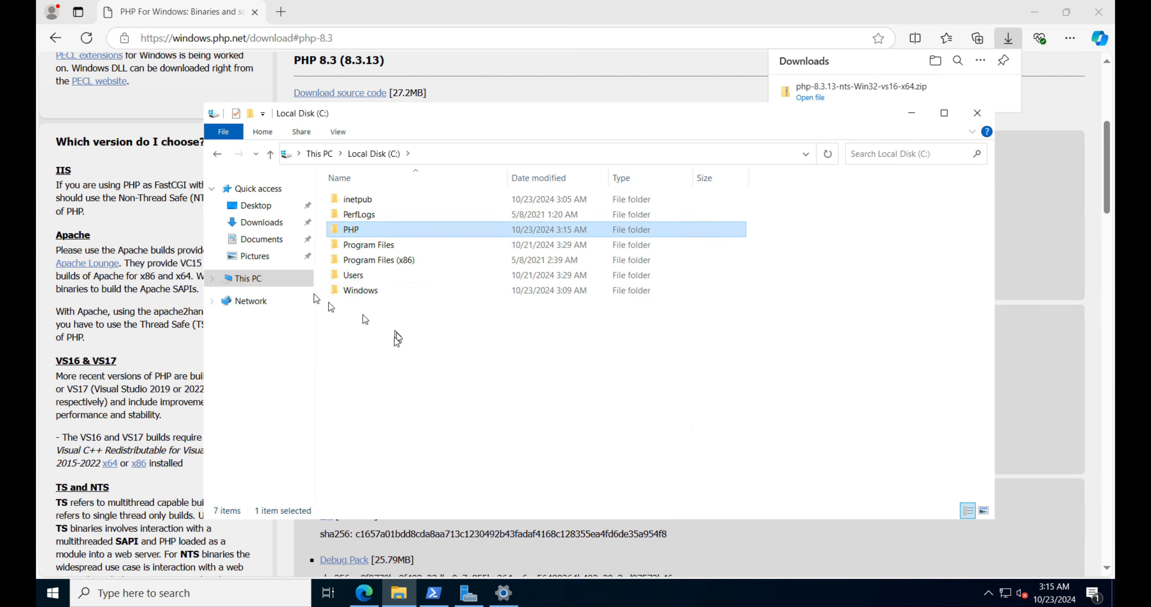
right_click(270, 286)
- From This PC properties, open Environment Variables and edit the system Path variable
click(339, 470)
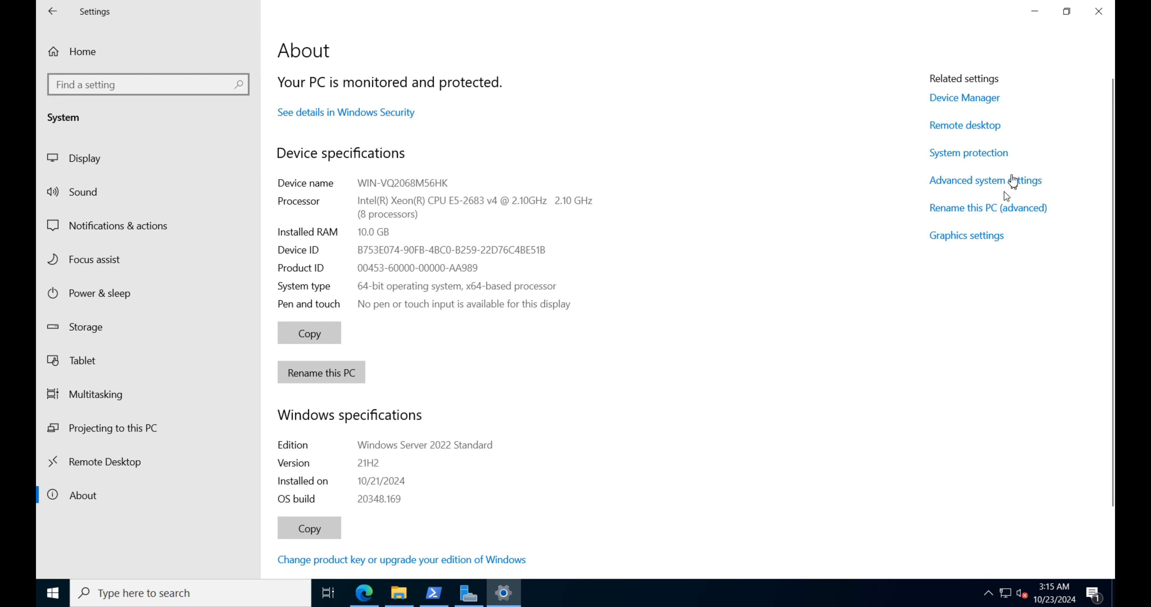
click(978, 183)
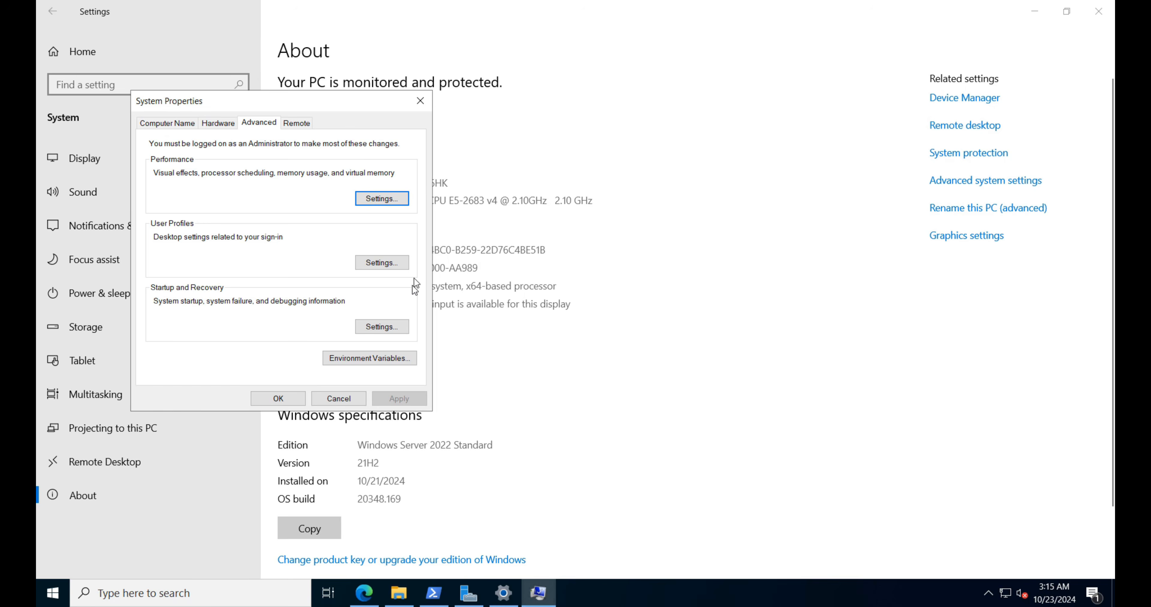
click(365, 358)
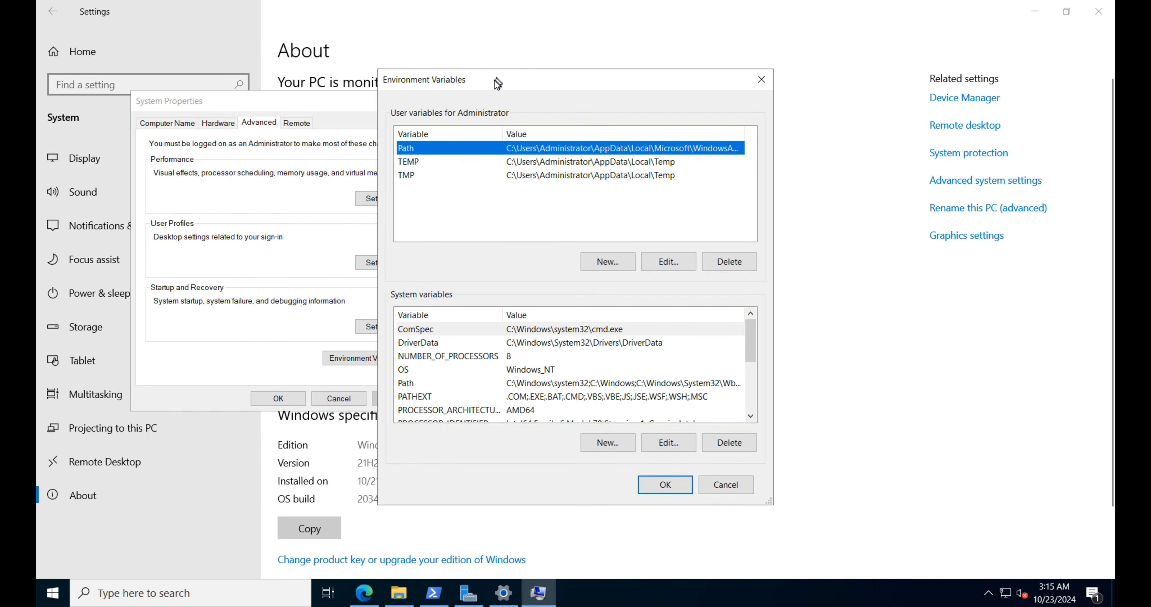
drag(497, 83, 617, 96)
scroll(697, 398, down, 2)
scroll(554, 382, up, 1)
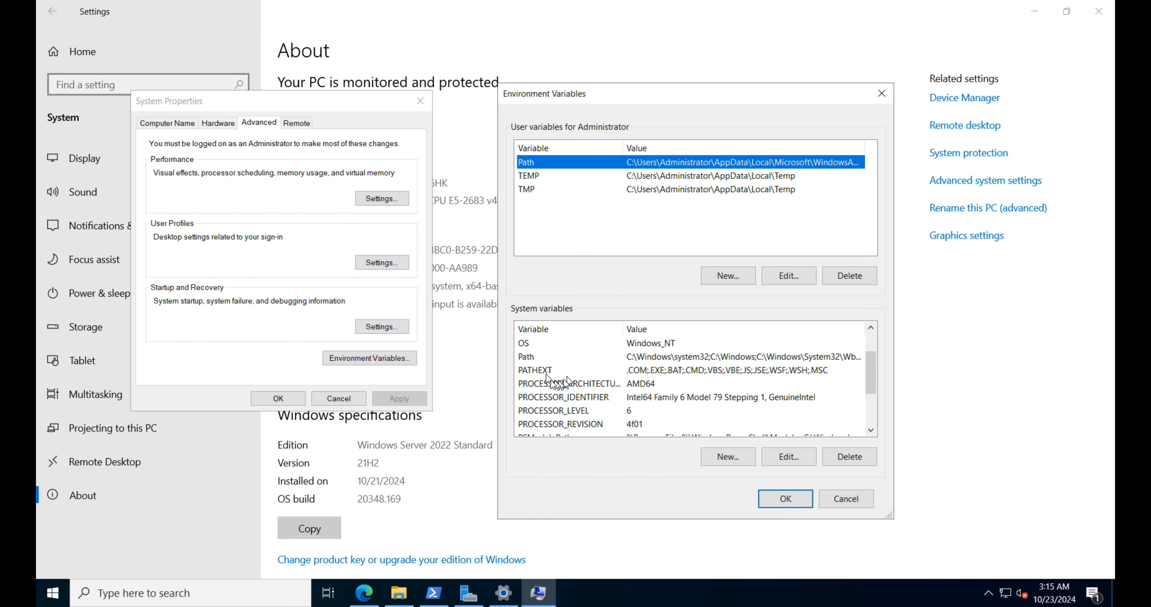
click(533, 357)
click(776, 462)
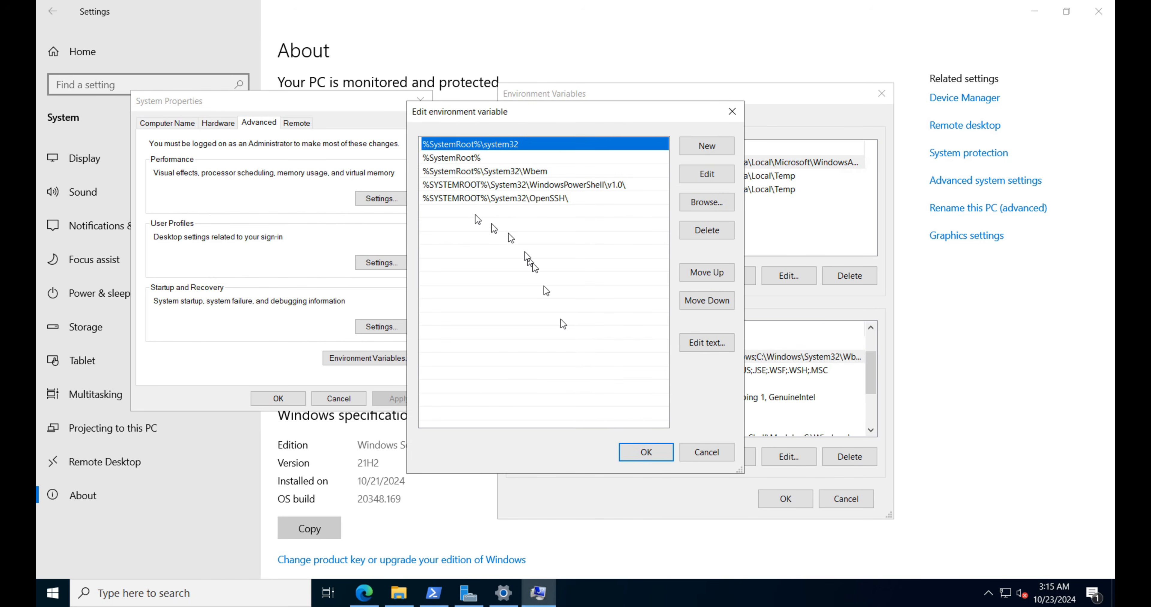
- Start a new Path entry, then fetch C:\PHP from the local guide and return
click(706, 146)
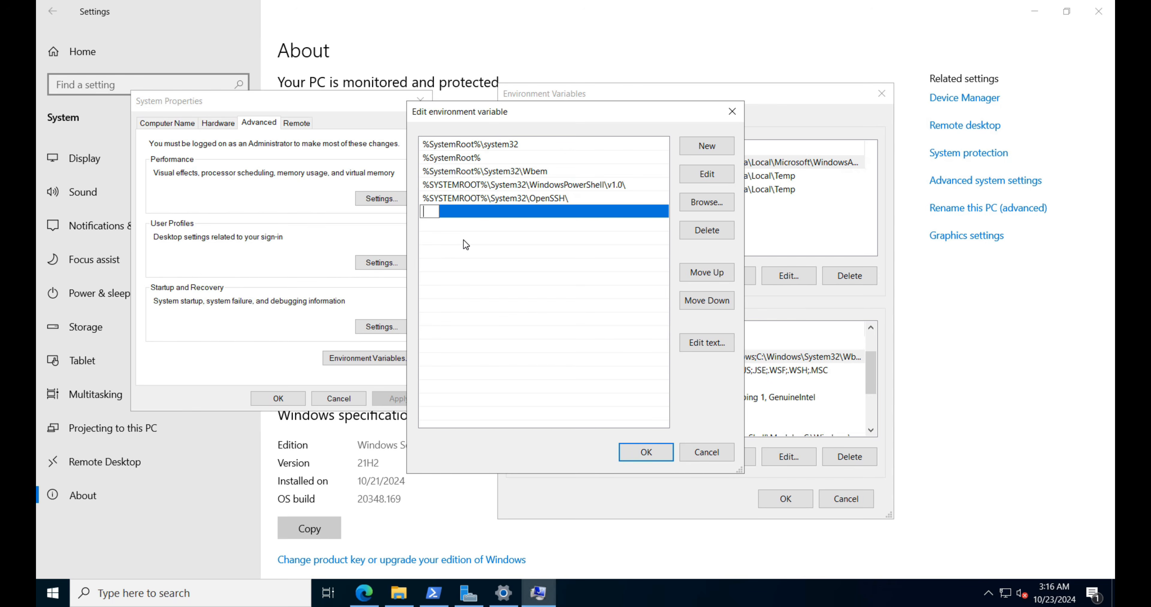
key(BackSpace)
click(627, 8)
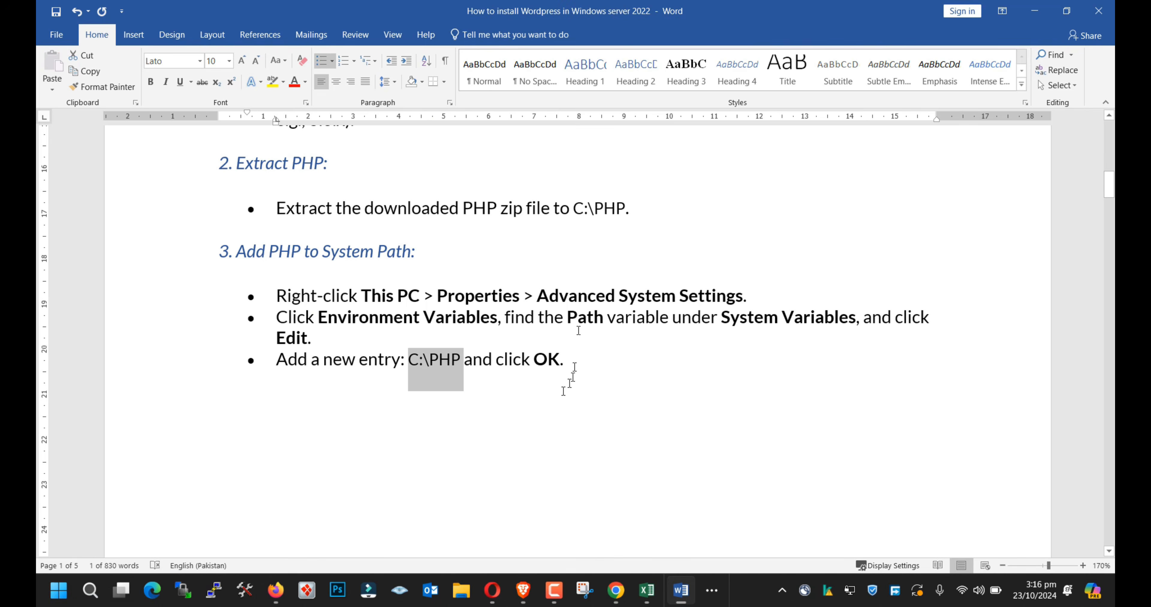
click(711, 591)
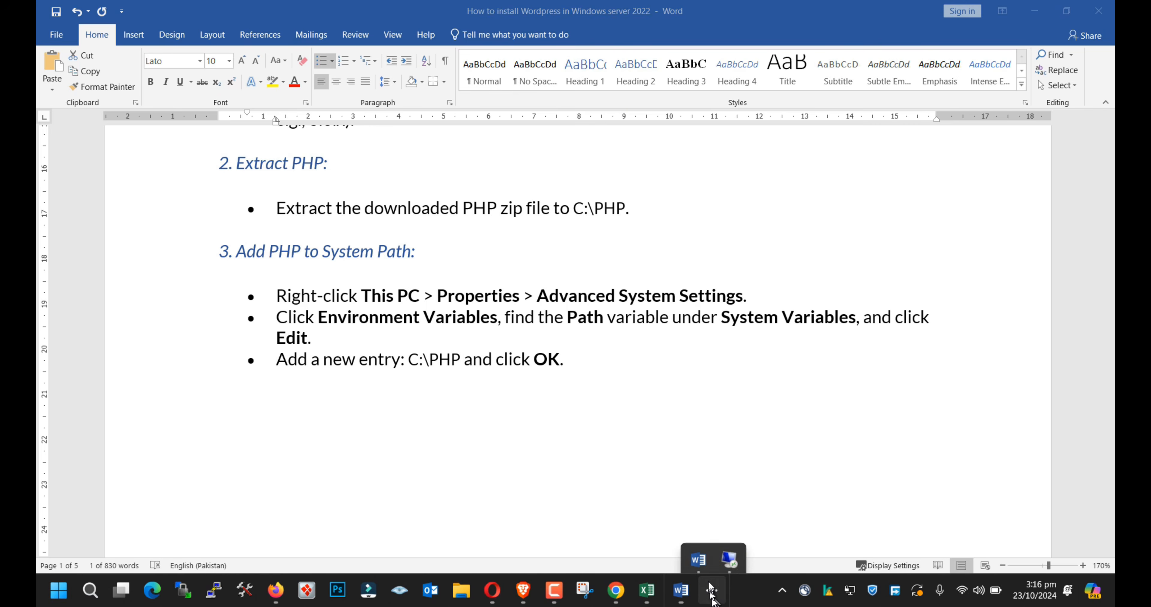
click(729, 555)
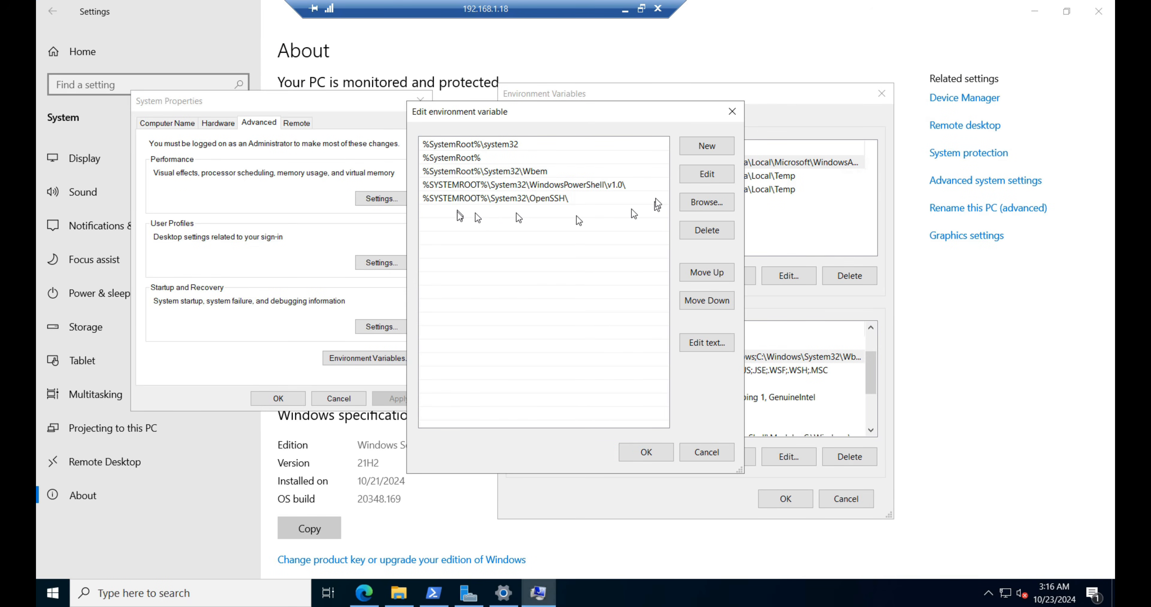
- Paste C:\PHP as a new Path entry and confirm OK through all dialogs
click(706, 146)
text(C:\PHP)
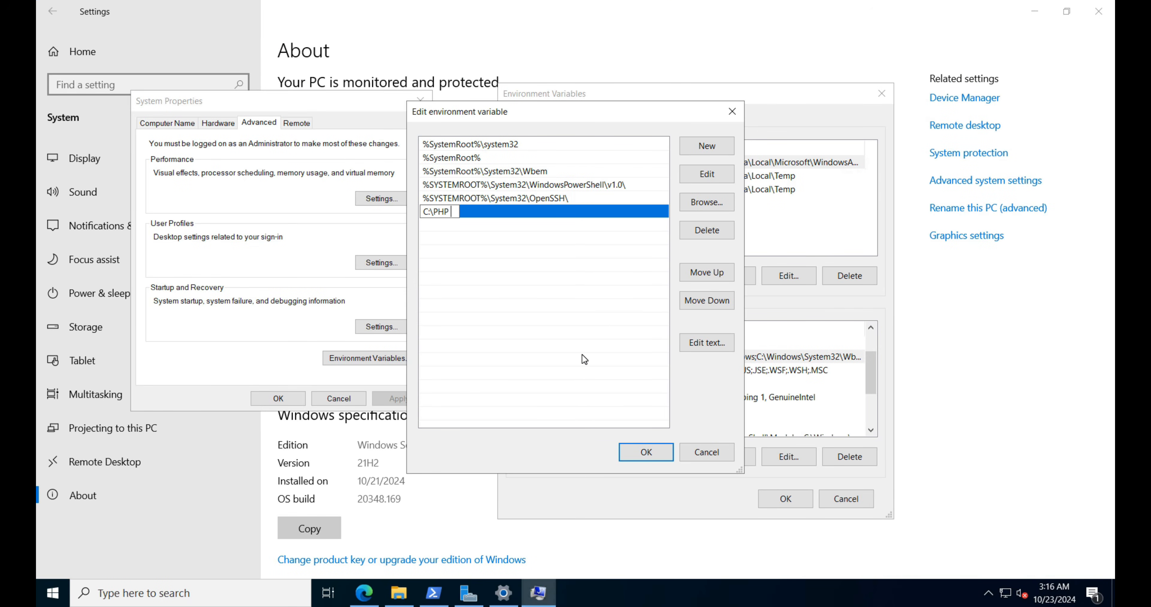
key(Return)
click(637, 457)
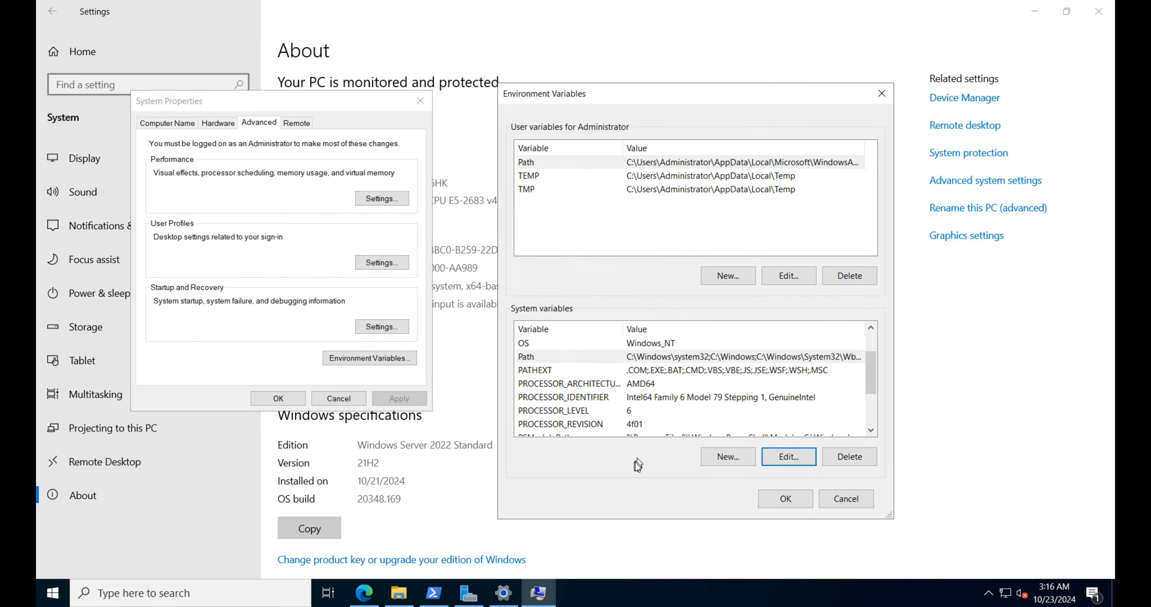
click(785, 499)
click(278, 398)
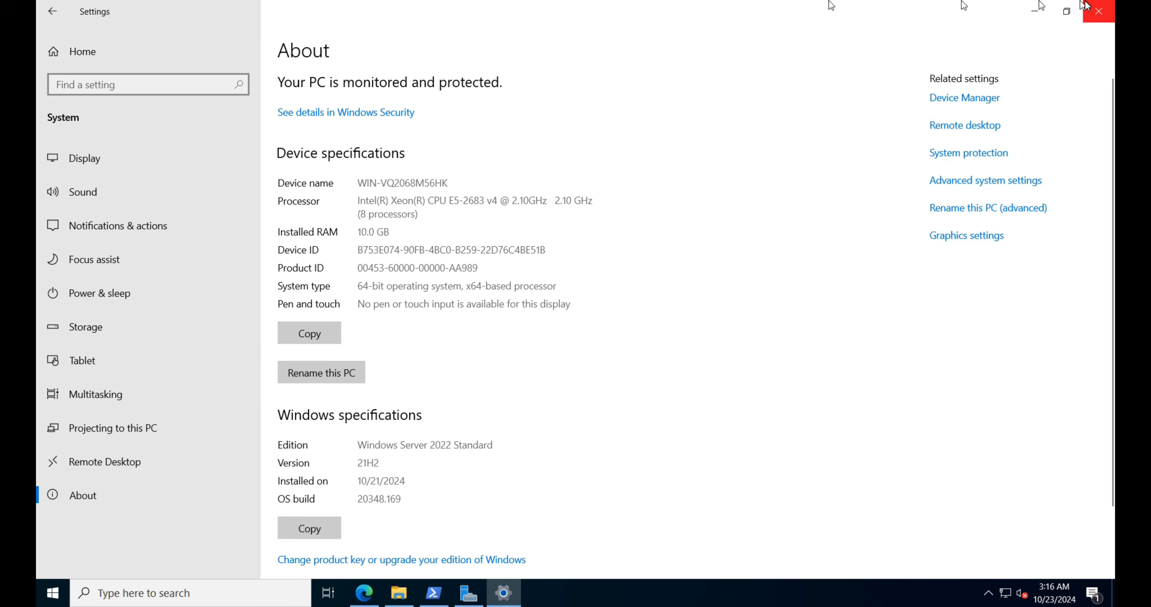
- Close Settings and the C: window, then read the guide's php.ini location heading in Word
click(1088, 8)
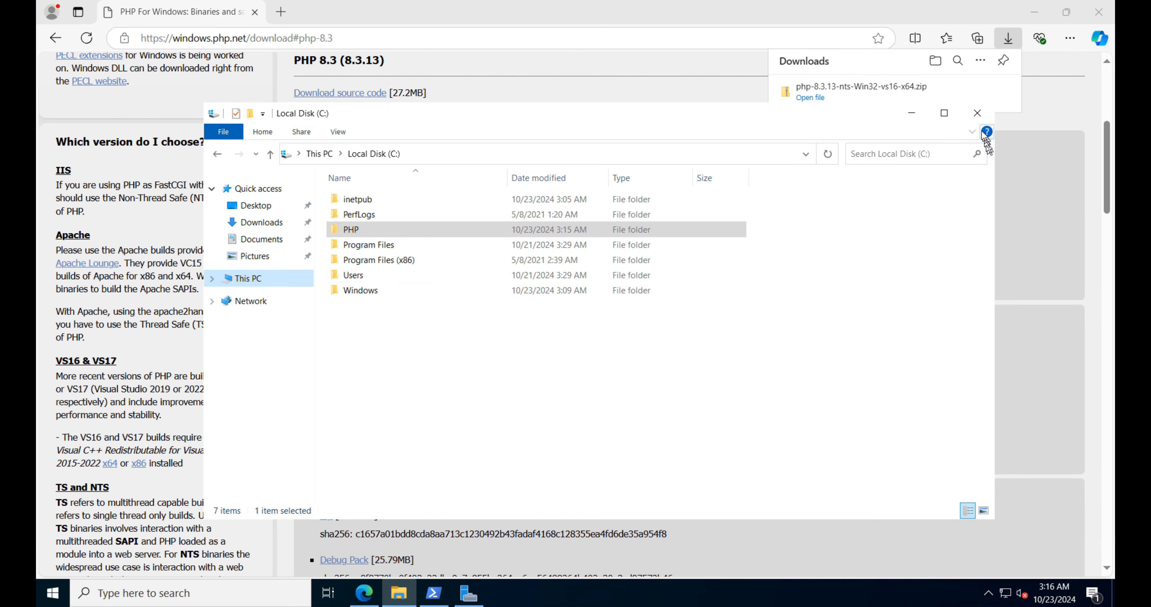
click(979, 113)
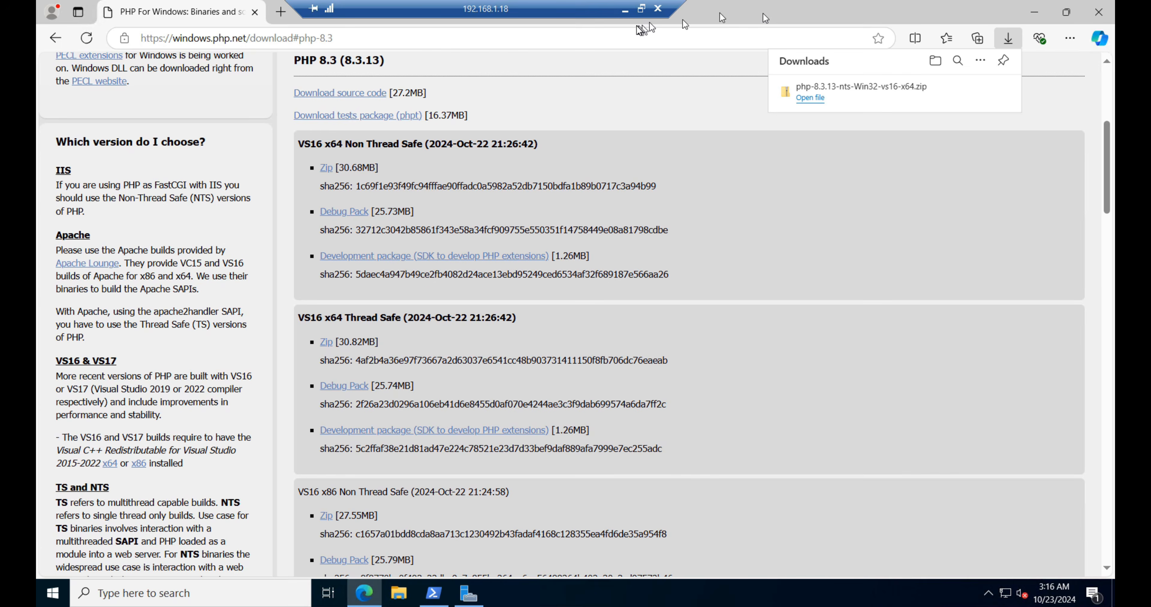
click(630, 10)
scroll(534, 324, down, 10)
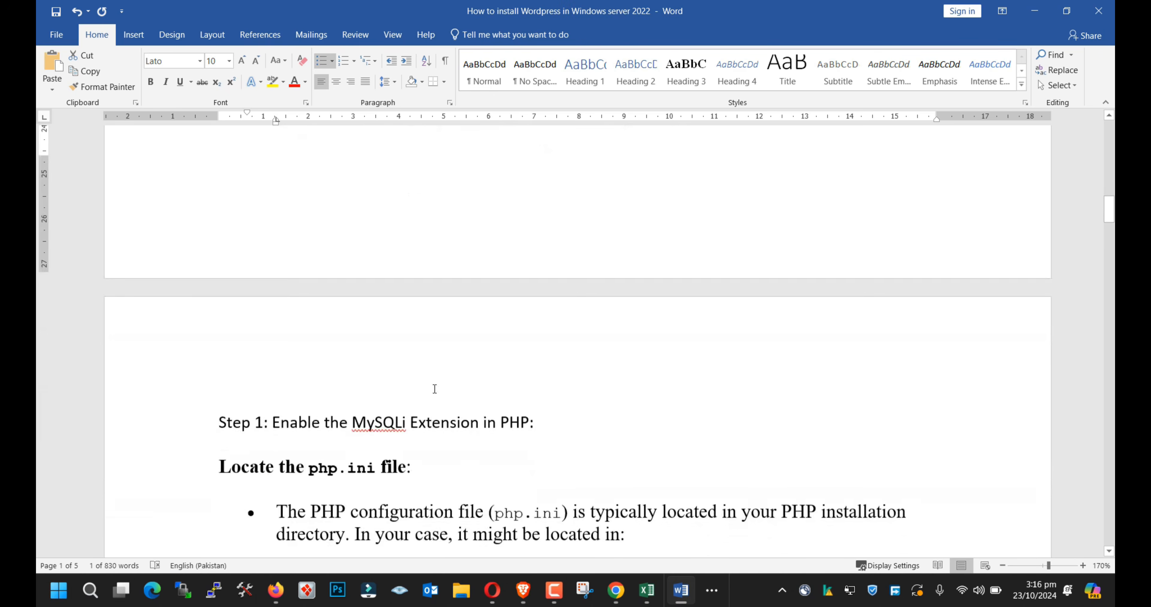
scroll(434, 389, down, 2)
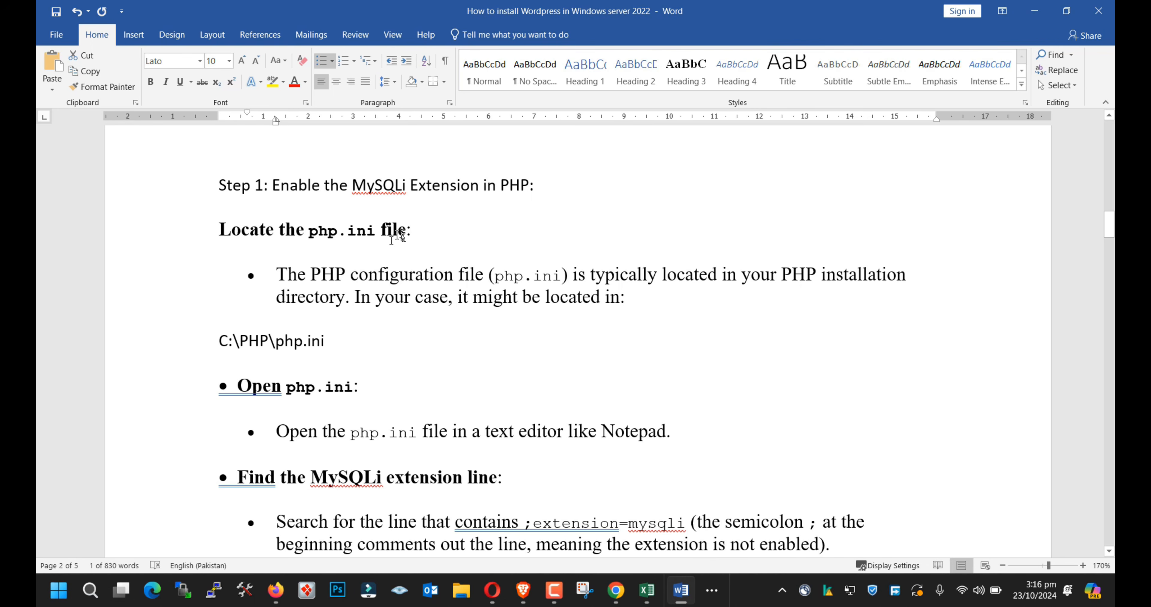
drag(302, 230, 379, 230)
click(446, 292)
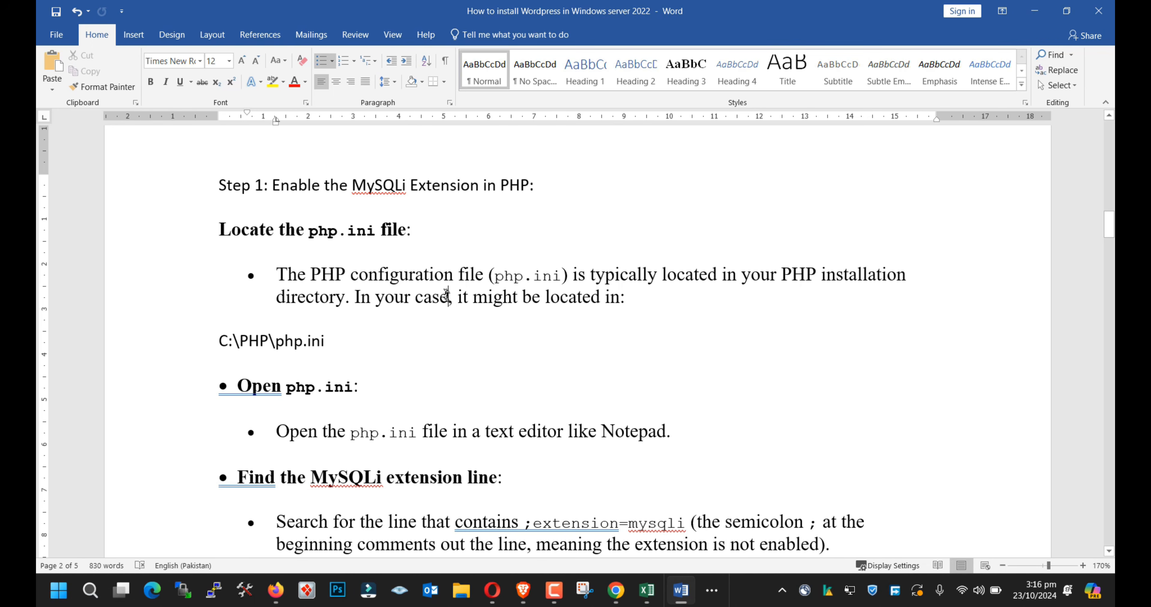
- Select the extension=mysqli line in the guide, then return to the server session
scroll(499, 350, down, 5)
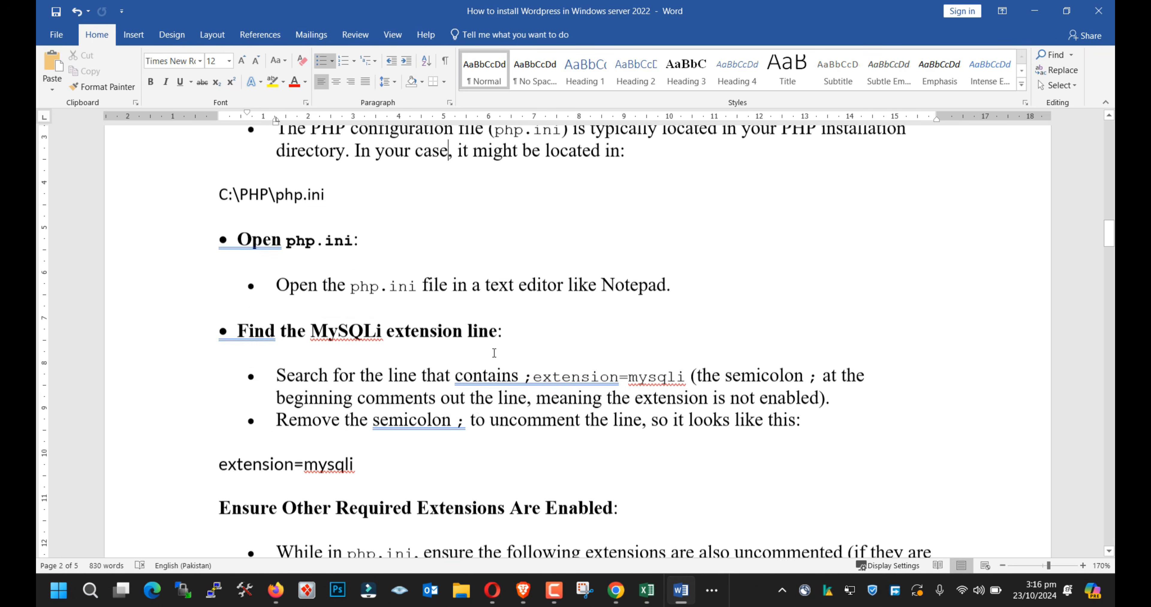
scroll(492, 353, down, 2)
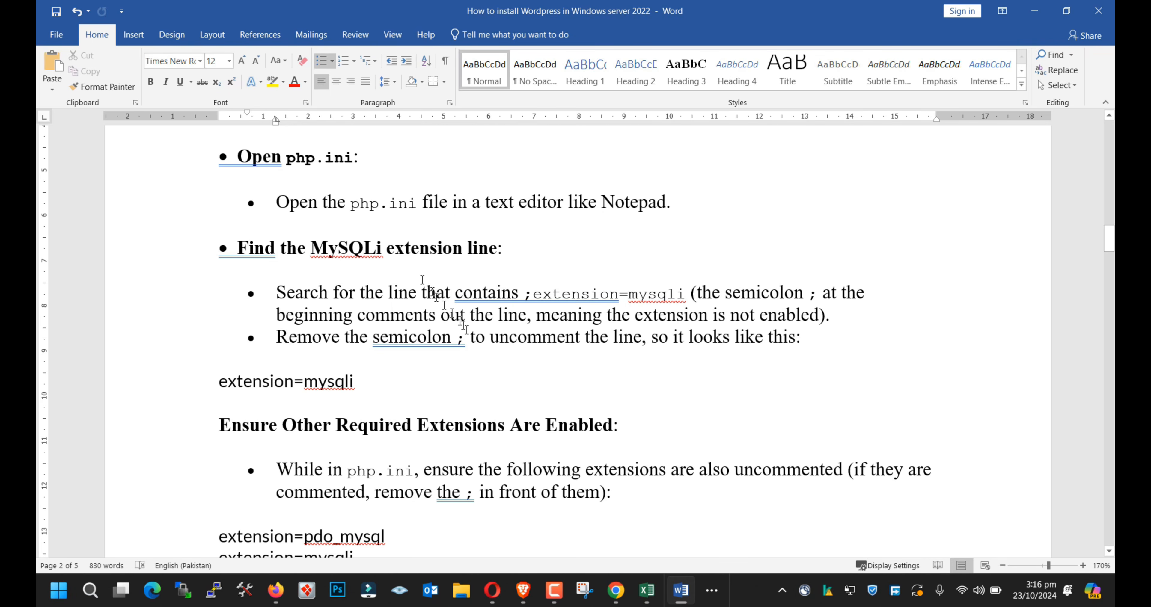
scroll(458, 383, down, 2)
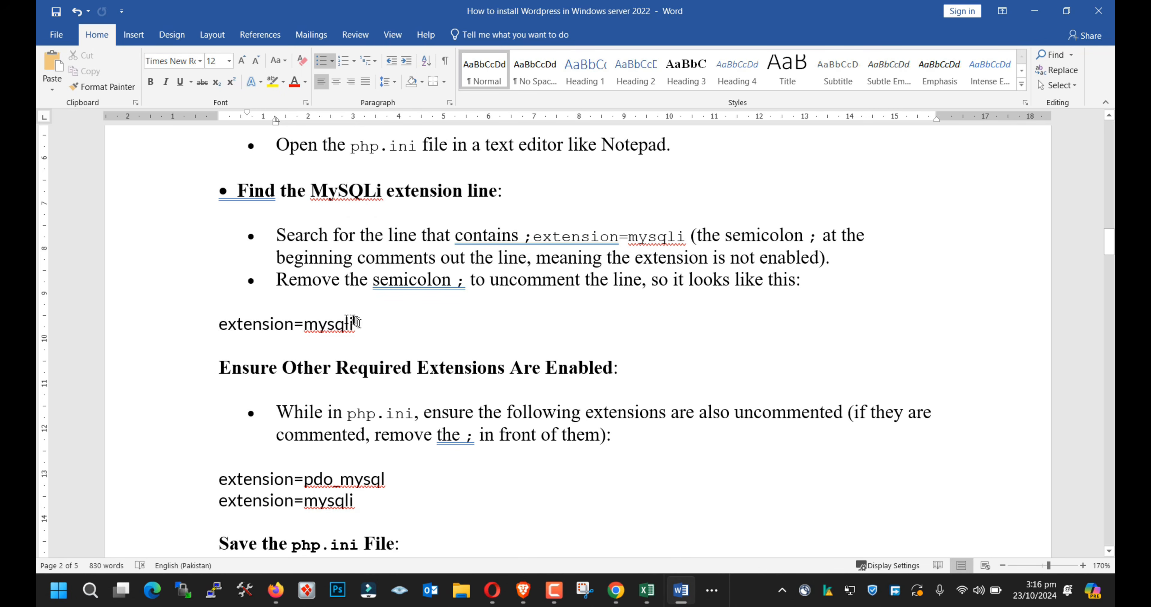
drag(353, 321, 276, 359)
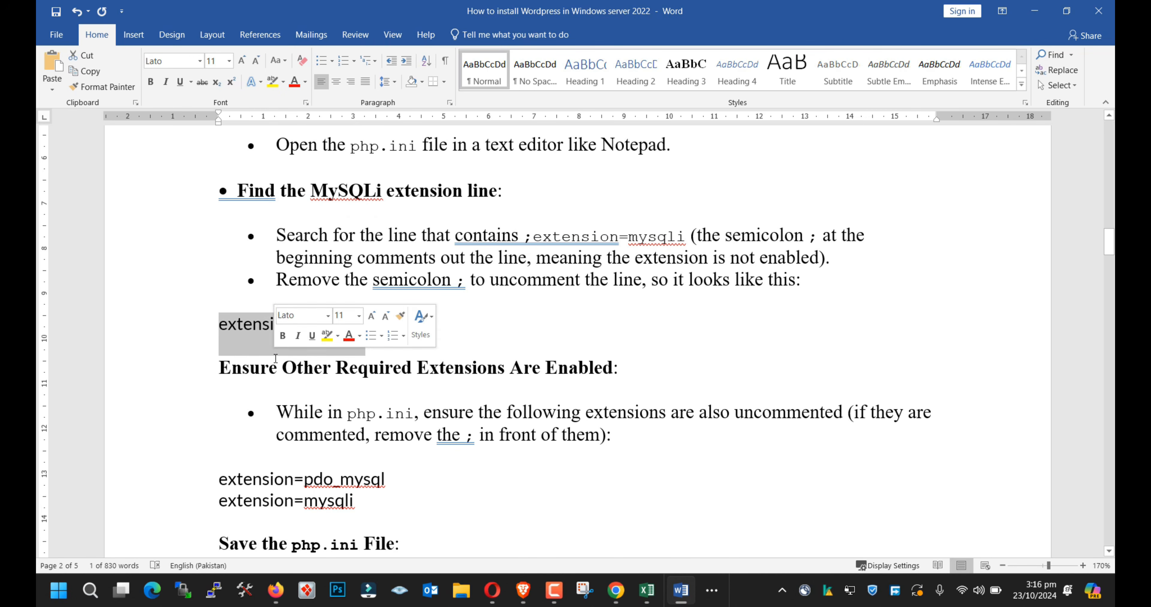
key(Right)
key(Up)
key(shift+Right)
key(shift+Right)
key(shift+Right)
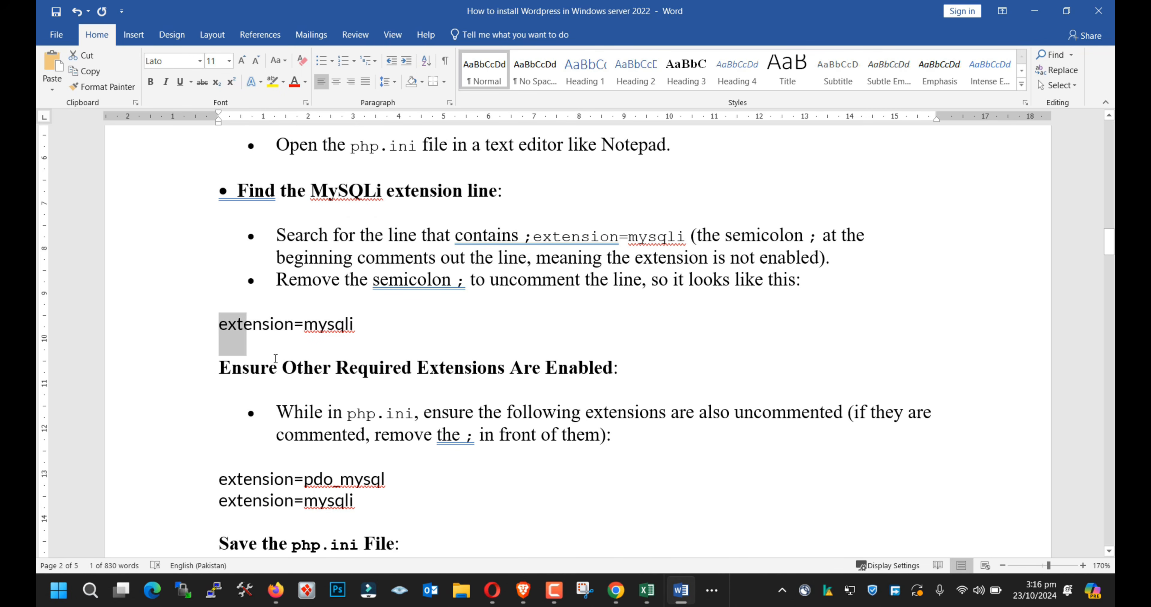
key(shift+Right)
key(shift+Right)
key(shift+Right)
key(shift+Right)
key(shift+Right)
key(shift+Right)
key(shift+Right)
key(shift+Right)
key(shift+Right)
key(shift+Right)
key(shift+Right)
key(shift+Right)
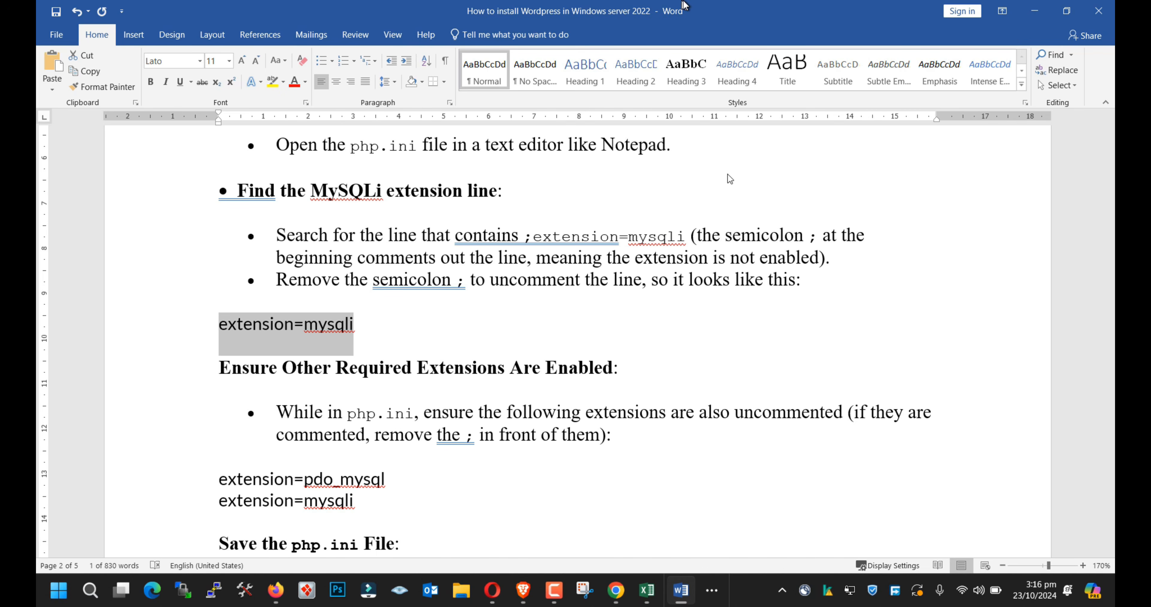
click(712, 590)
click(729, 549)
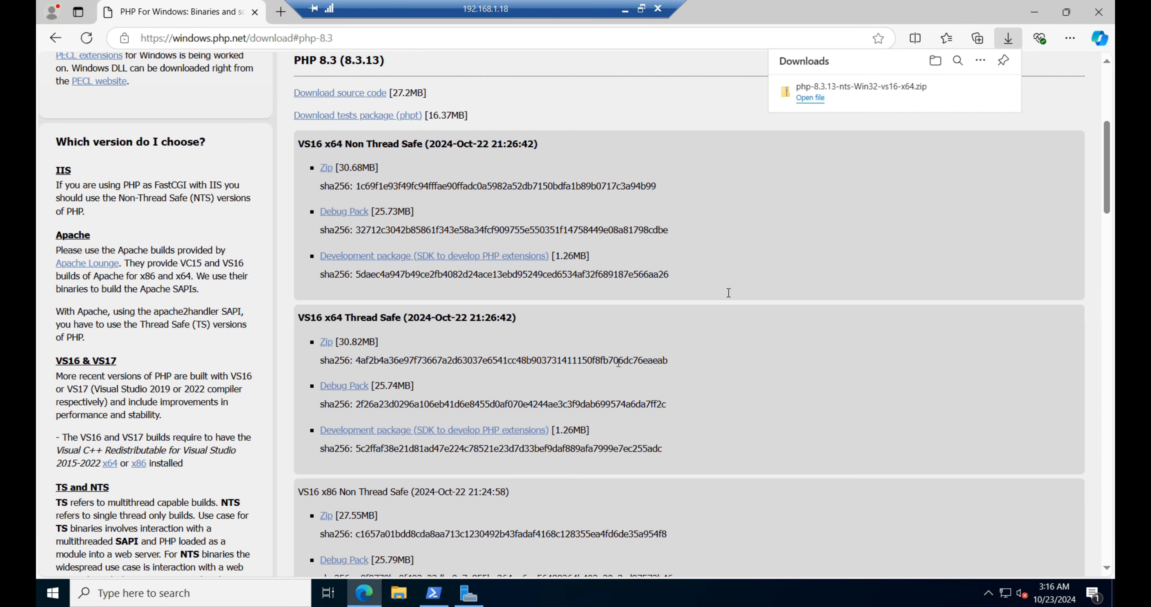
- Minimize the browser and PowerShell, close Server Manager, and open C:\PHP in File Explorer
click(1034, 12)
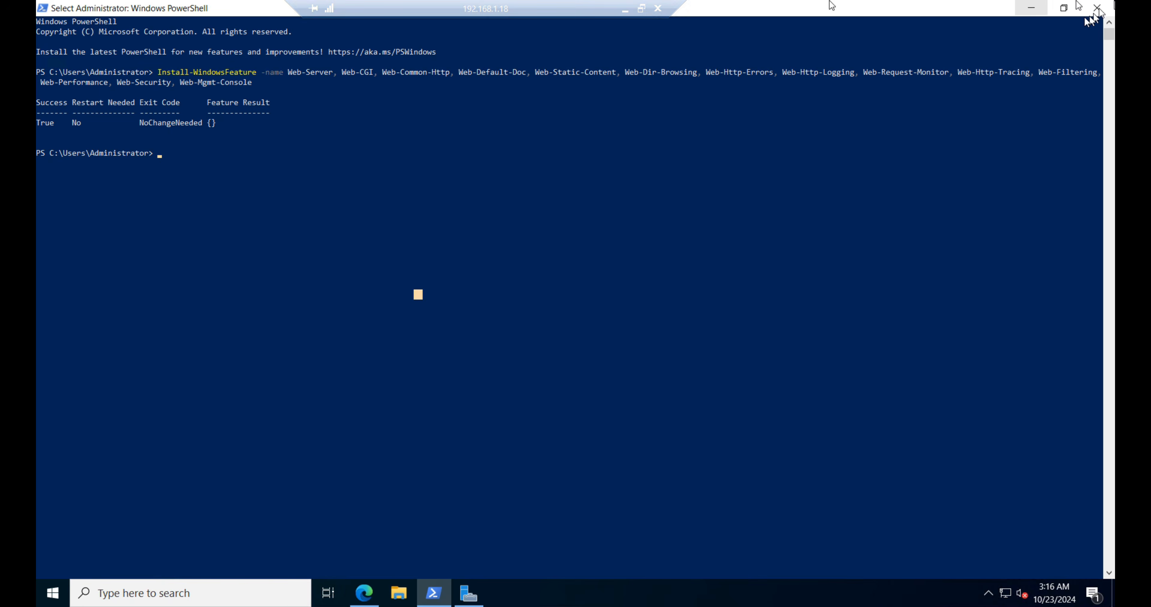
click(1031, 8)
click(1111, 8)
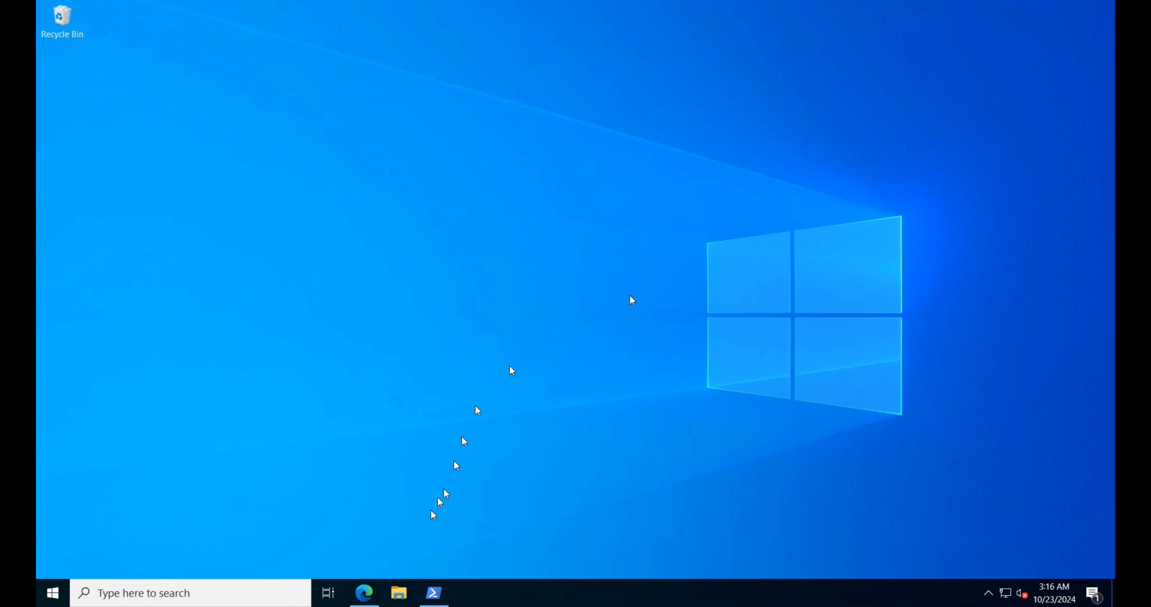
click(399, 593)
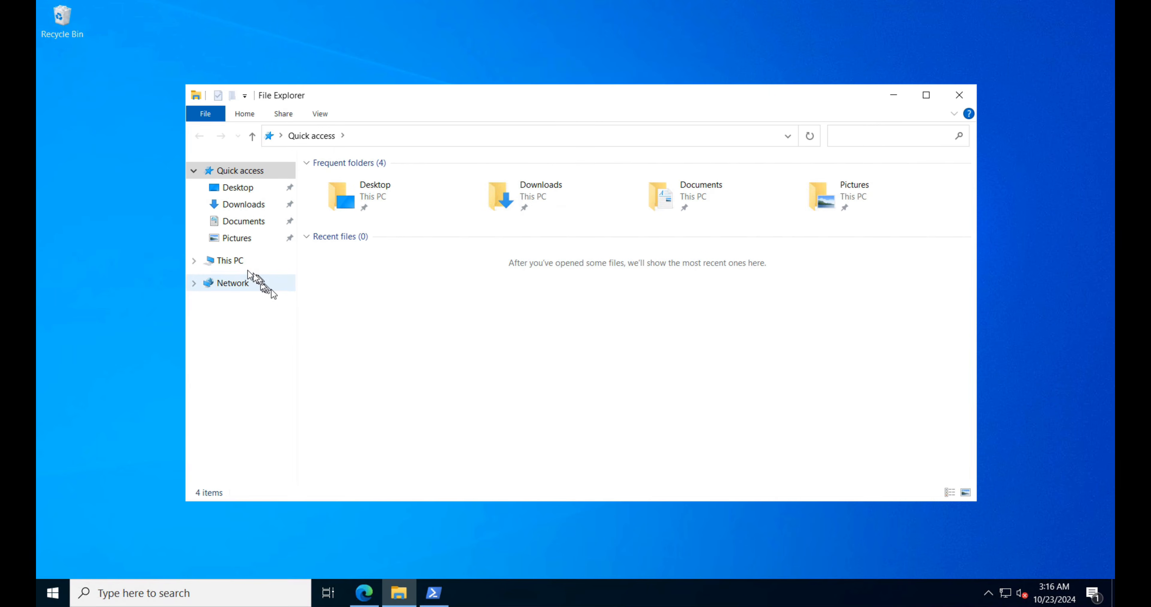
click(250, 264)
double_click(378, 327)
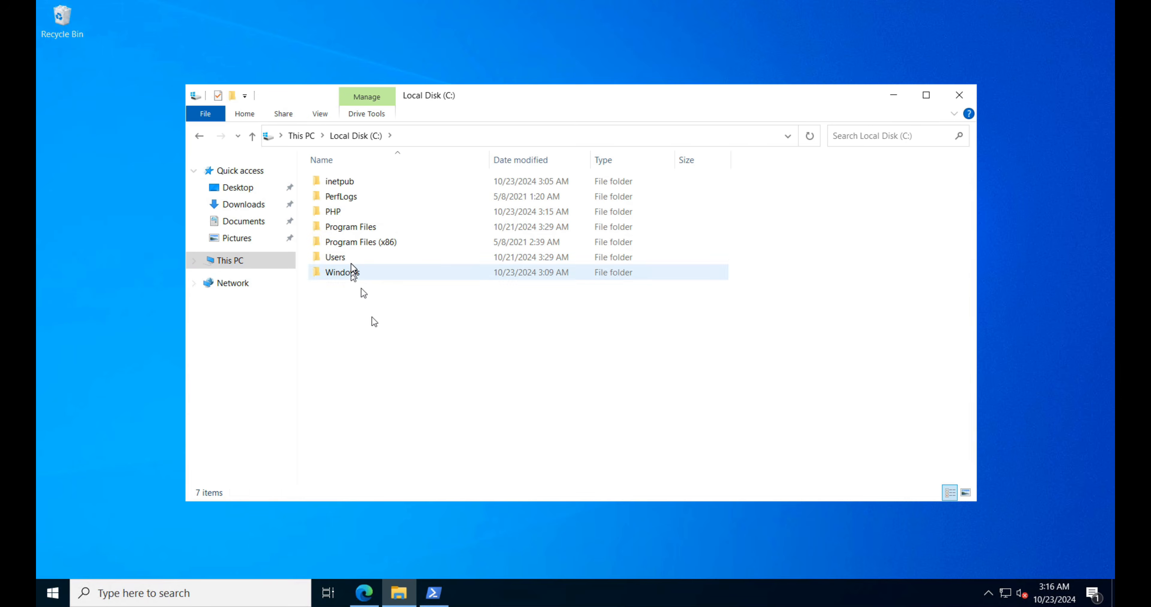
double_click(351, 213)
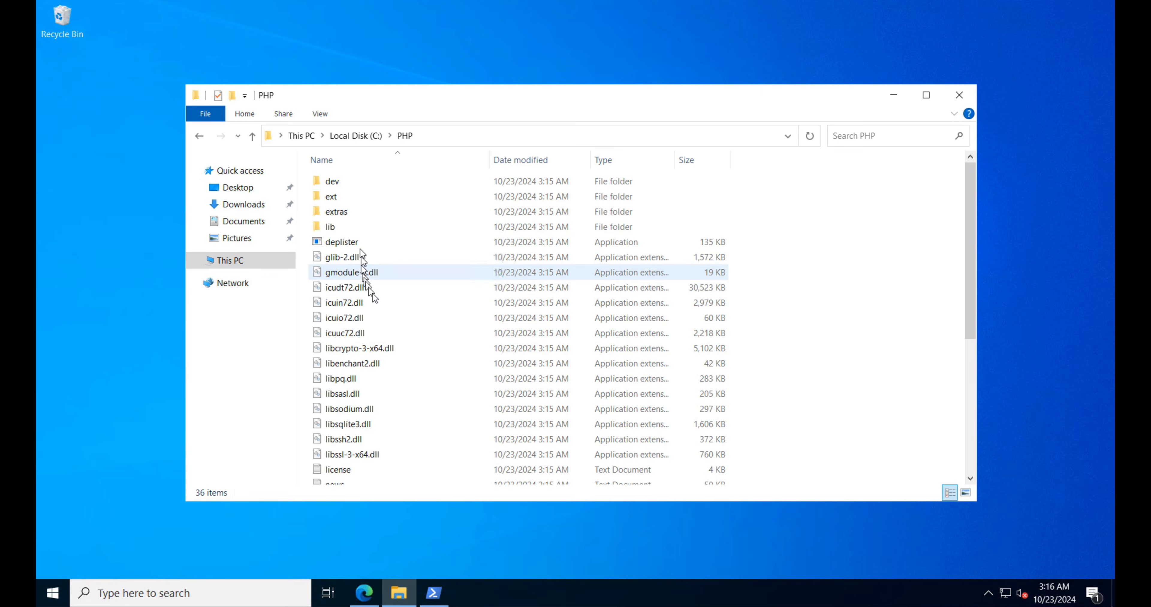
double_click(601, 96)
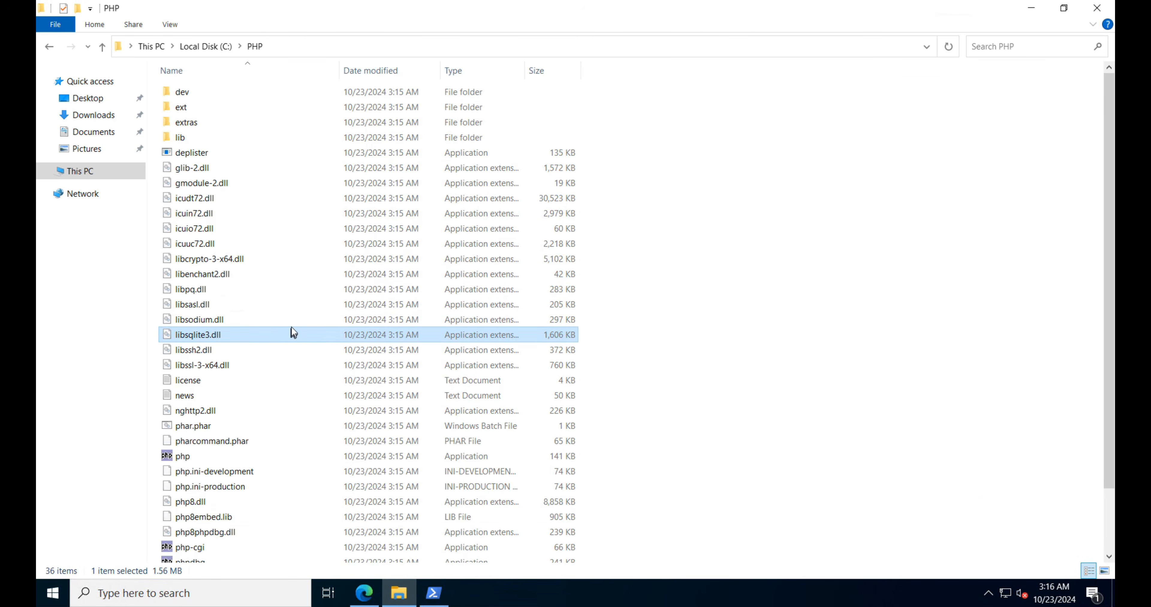
- Rename php.ini-production to php.ini, accepting the extension warning, and open it in Notepad
key(p)
key(p)
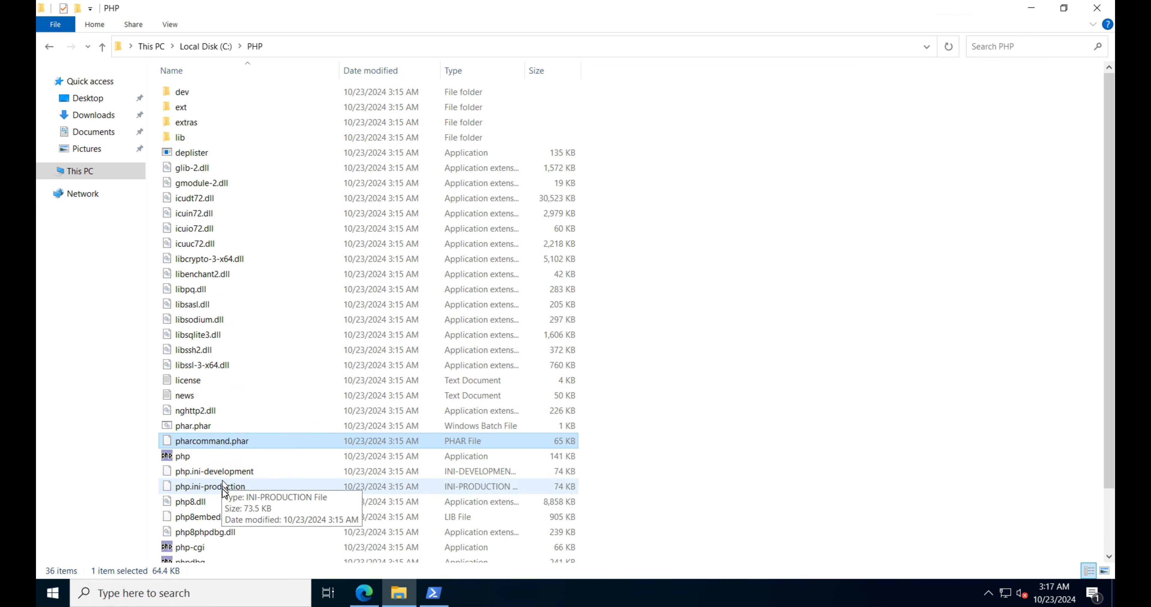
click(225, 491)
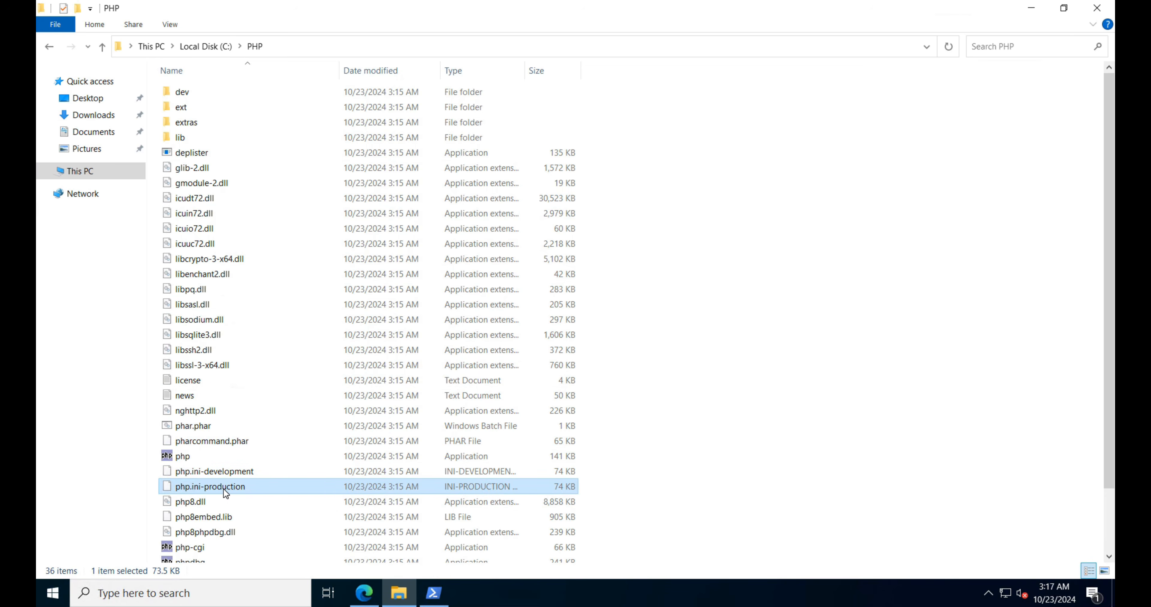
right_click(226, 491)
click(263, 458)
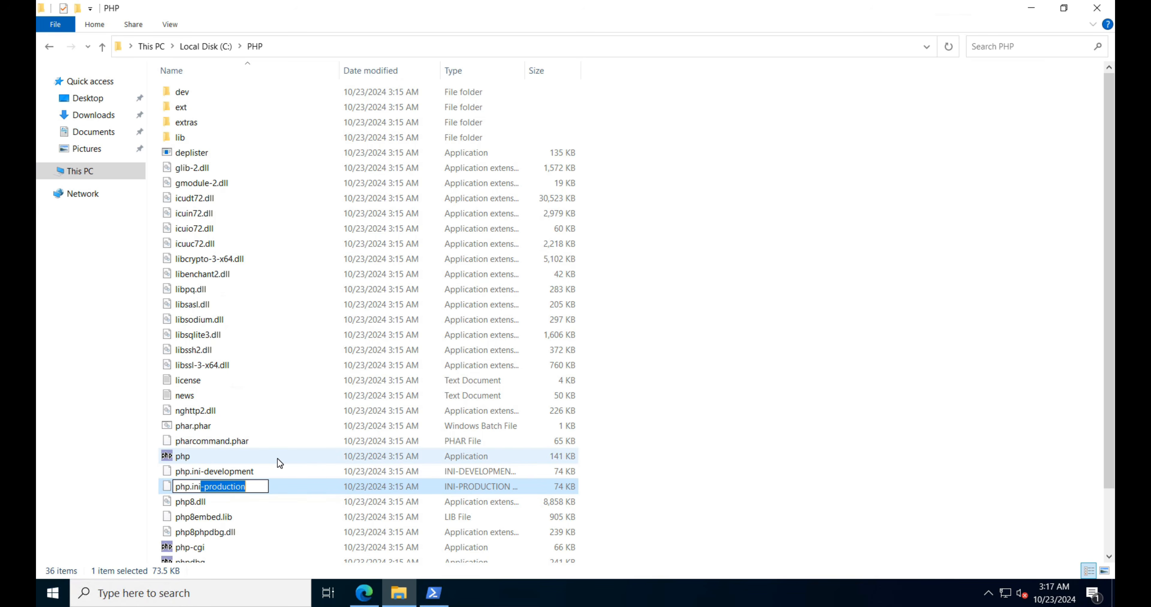
key(BackSpace)
key(Return)
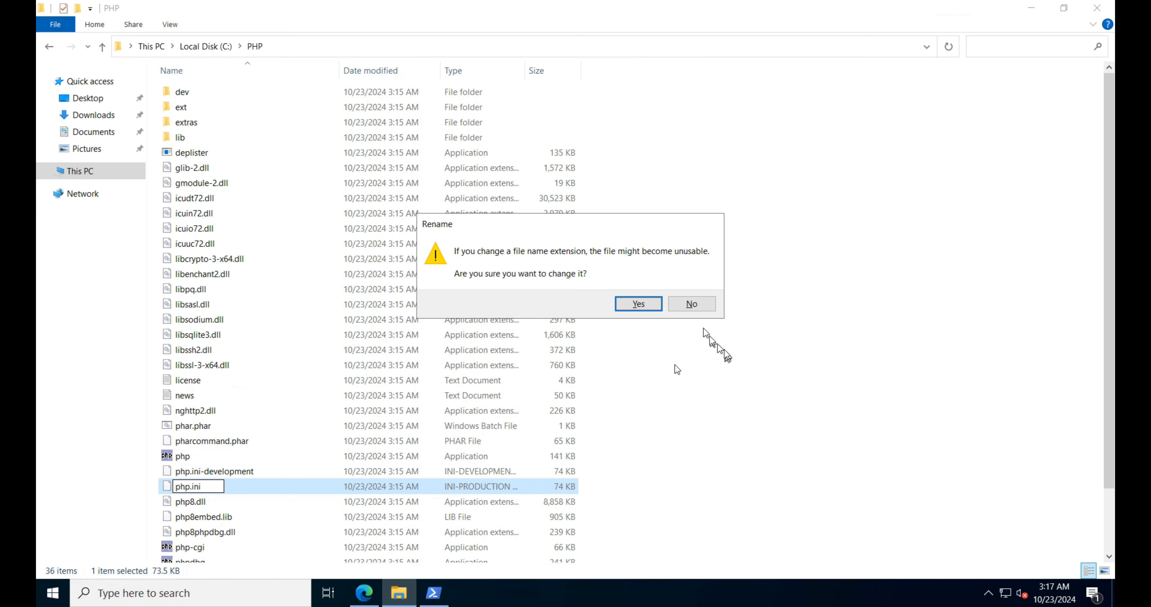
click(646, 309)
right_click(184, 474)
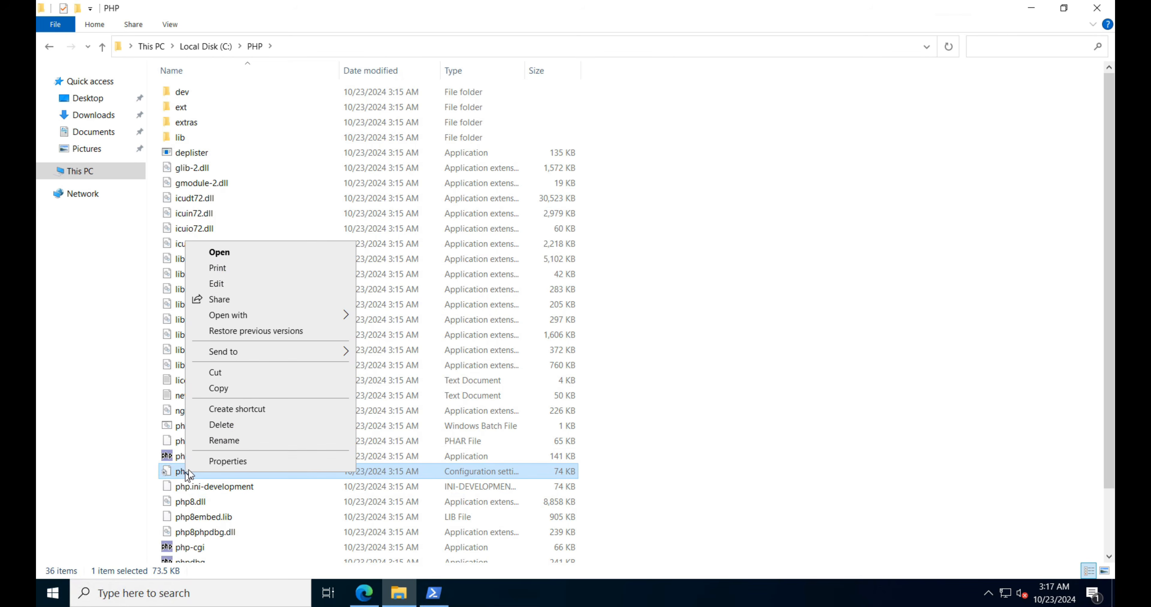
click(220, 285)
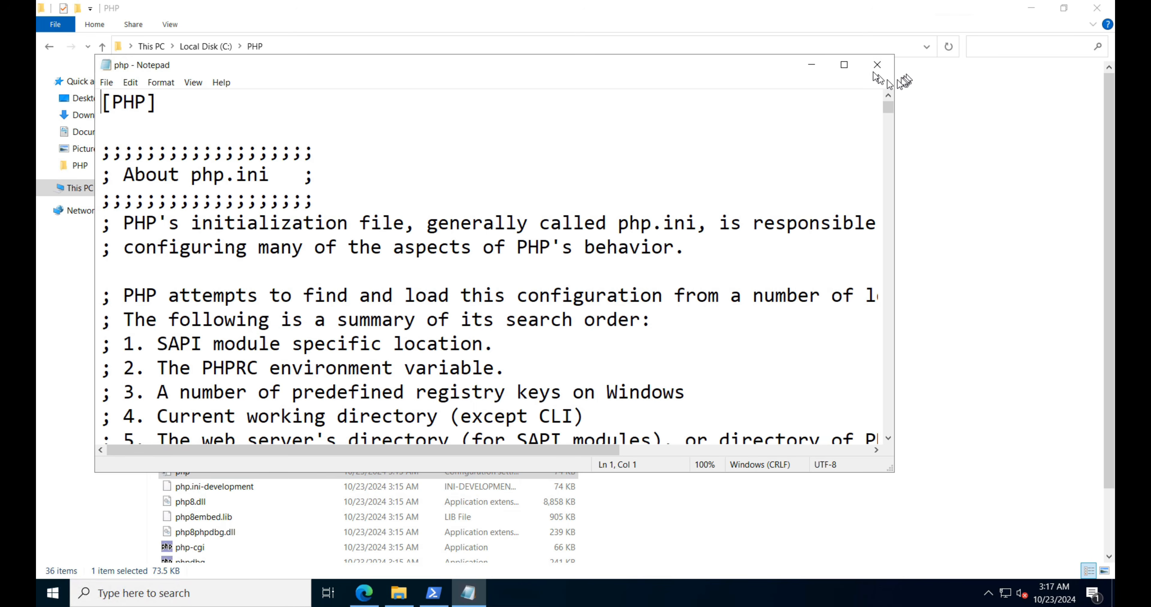
- Maximize Notepad, find ;extension=mysqli at line 950, and delete its leading semicolon
click(840, 74)
key(ctrl+f)
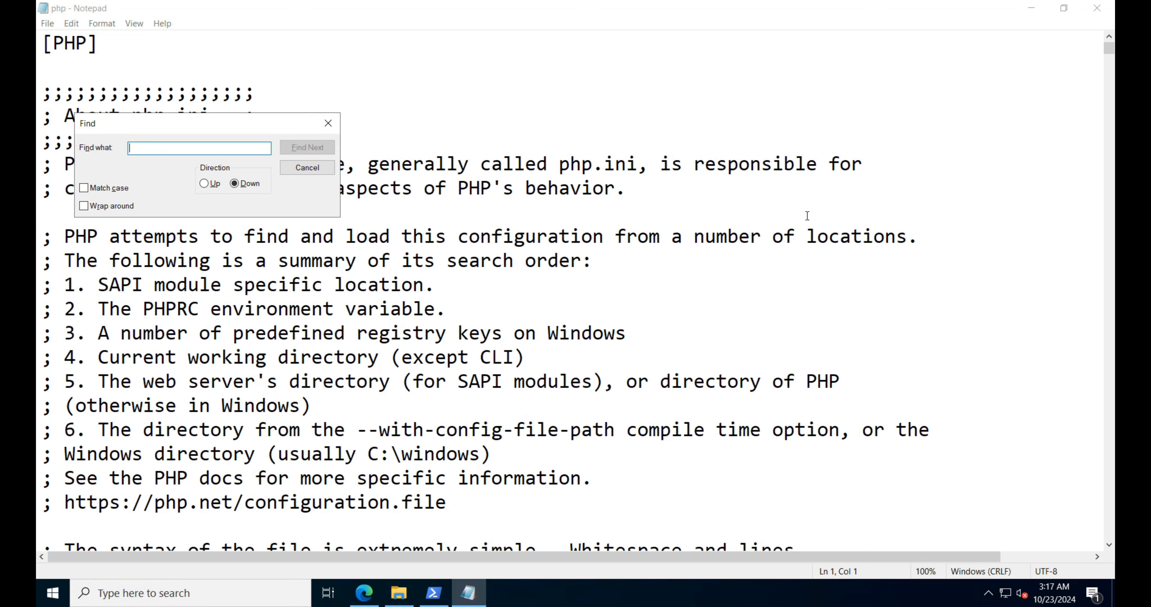
text(extension=mysqli)
key(Return)
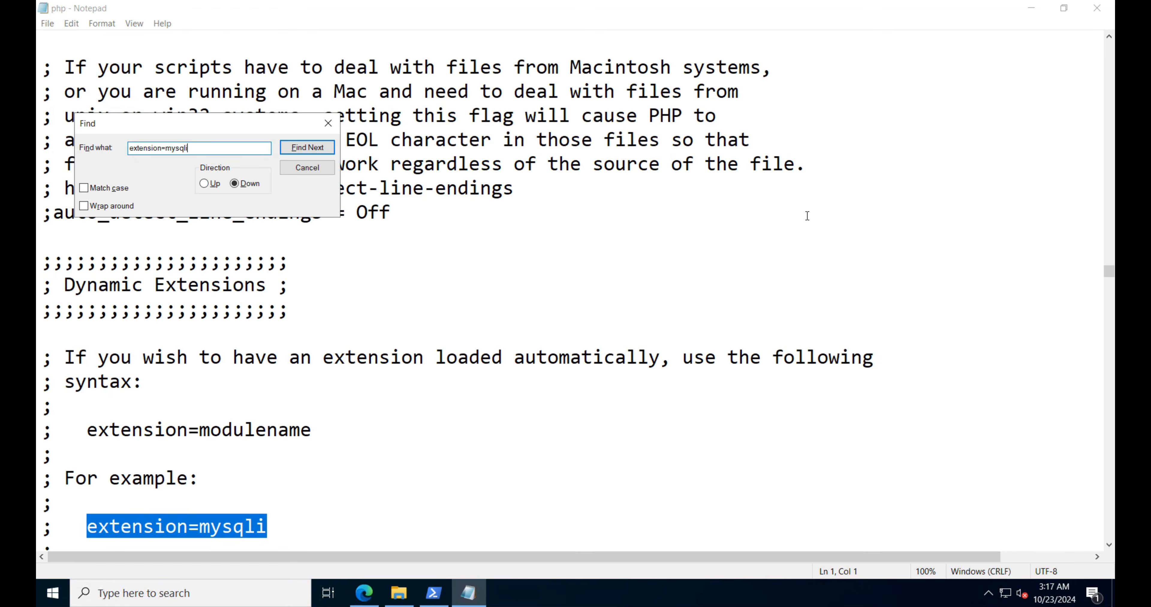
key(Return)
key(Escape)
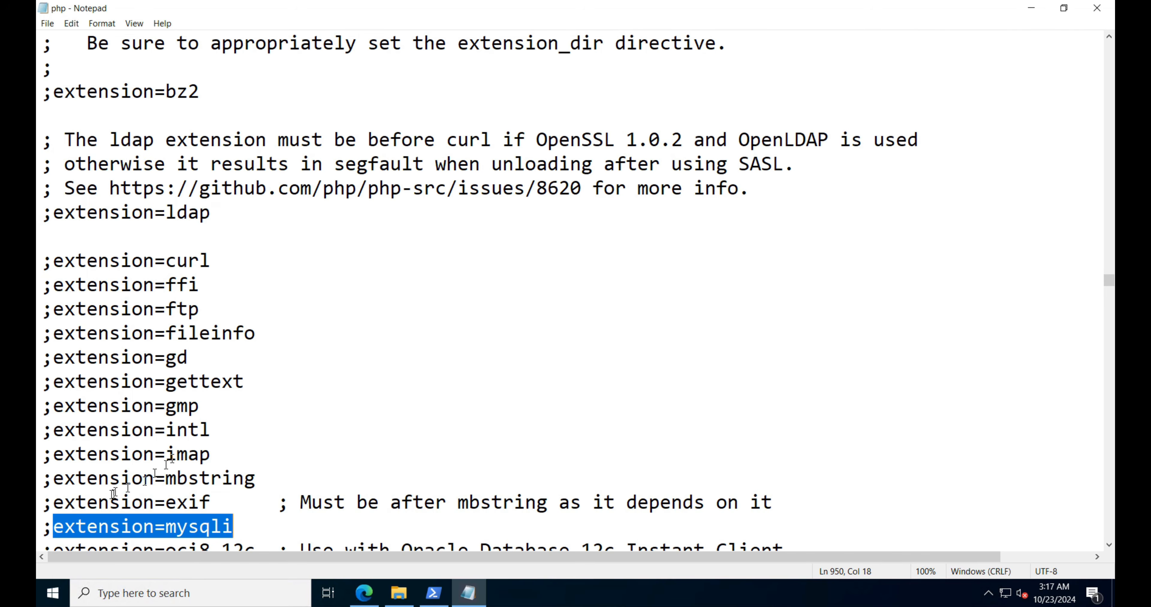
click(52, 530)
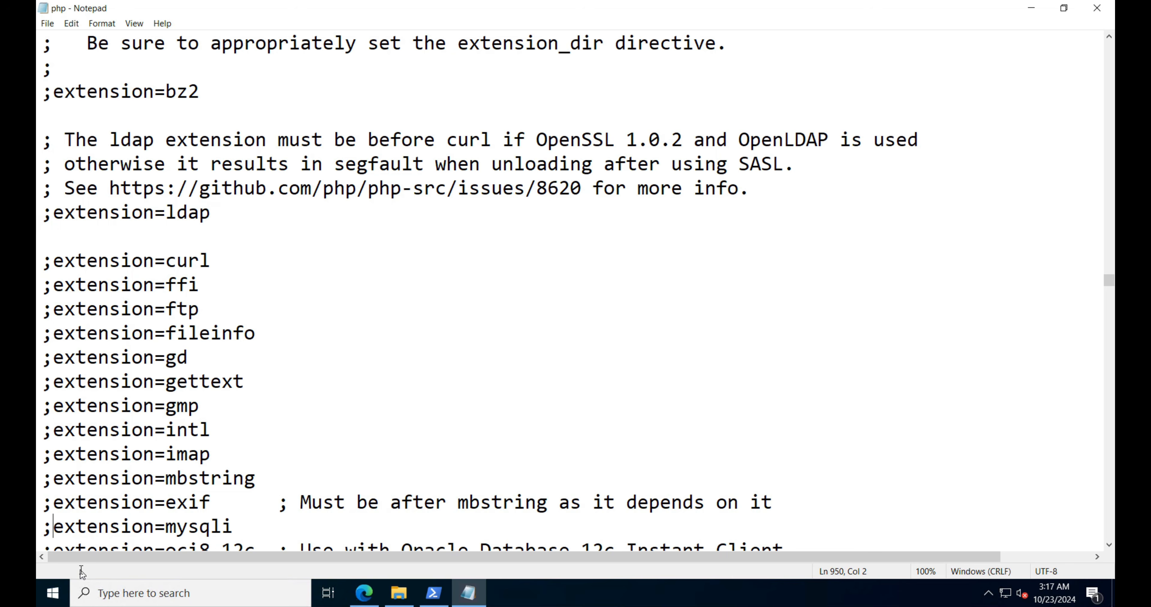
key(BackSpace)
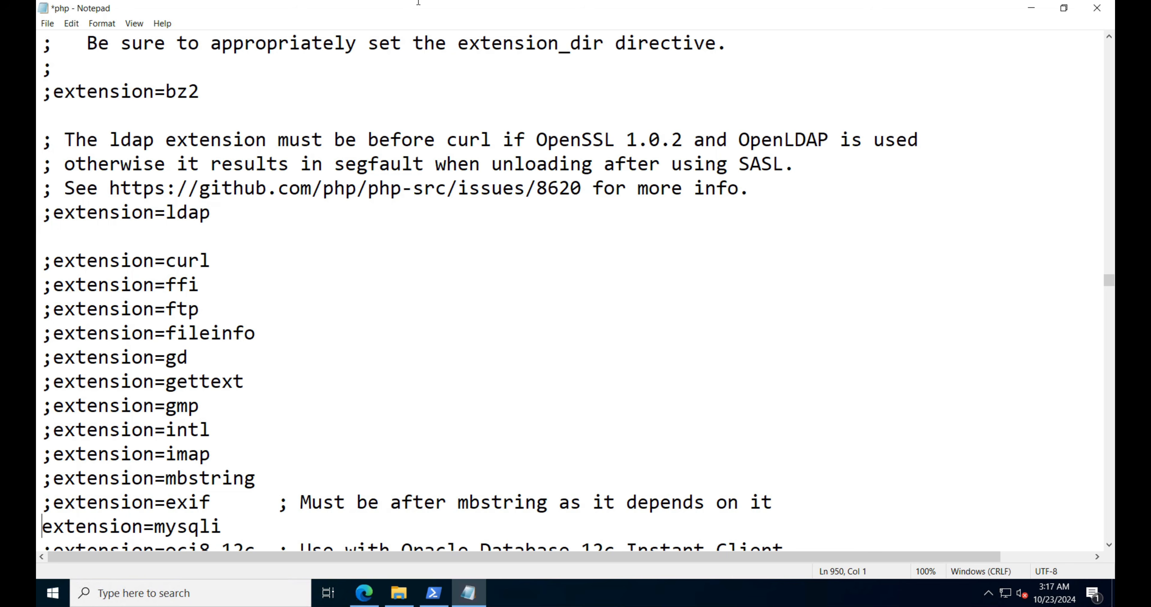
- Copy the extension=pdo_mysql line from the local setup guide and return to the server
mouse_move(796, 1)
click(626, 11)
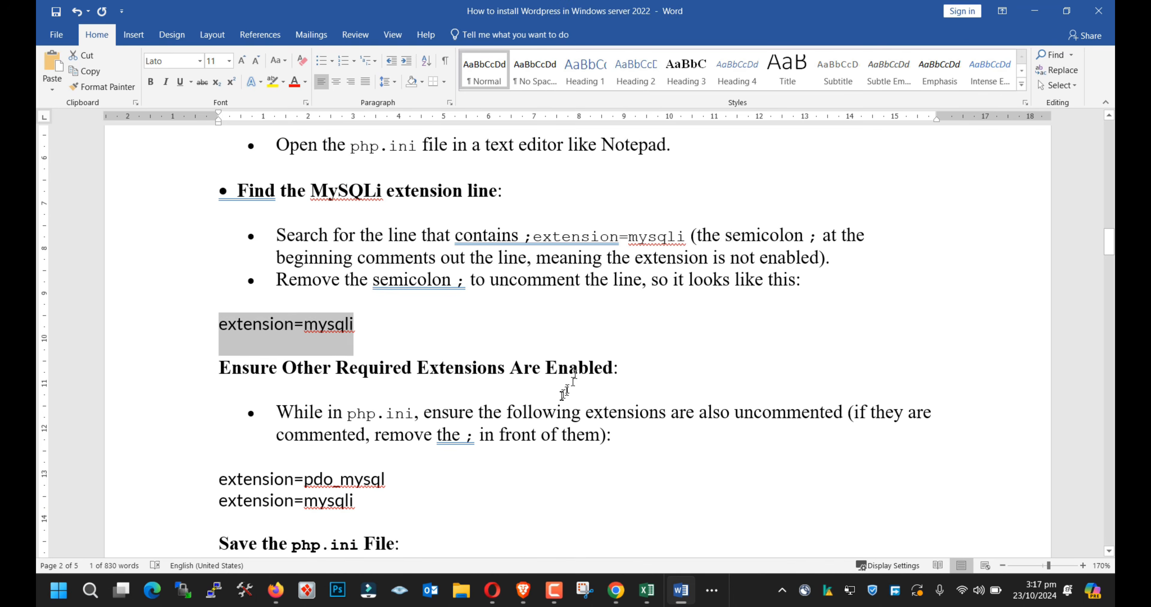
scroll(357, 384, down, 3)
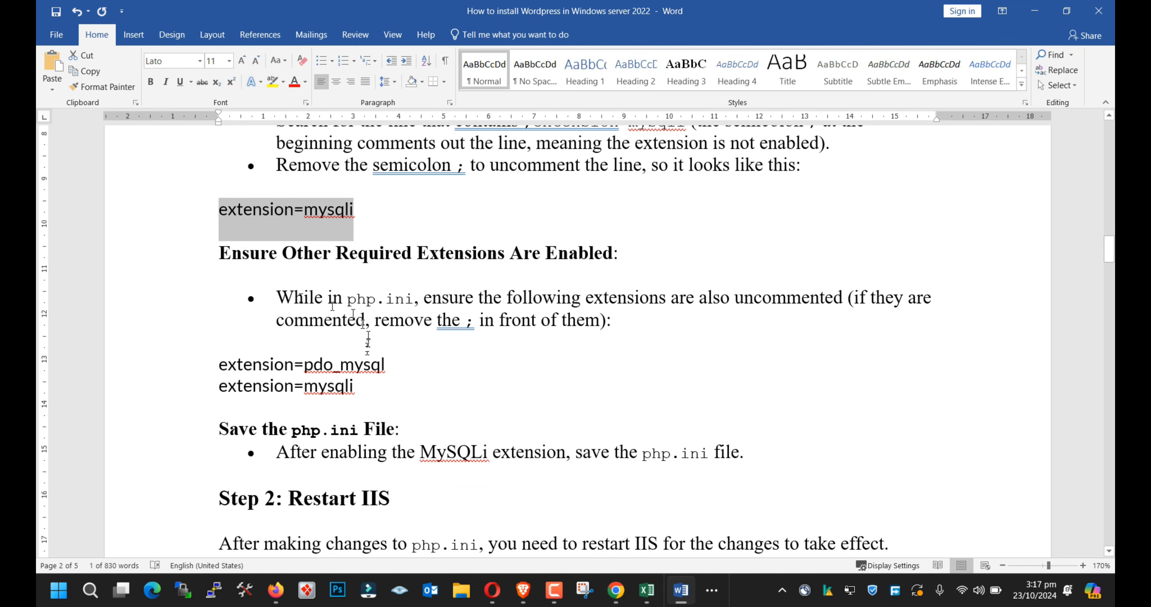
drag(259, 371, 386, 365)
key(ctrl+c)
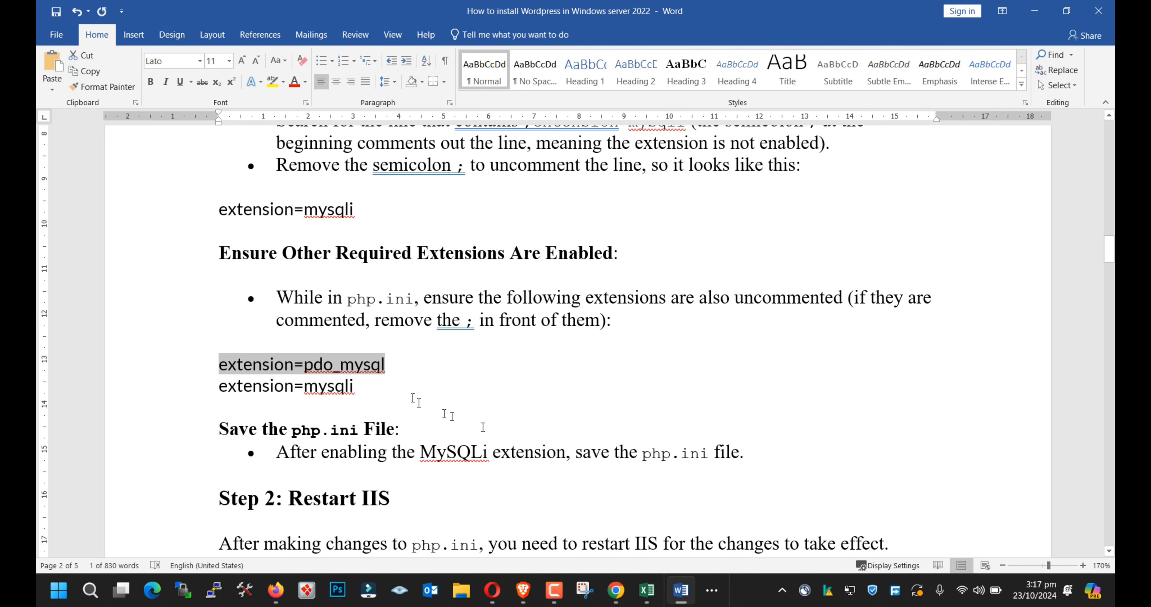
click(712, 590)
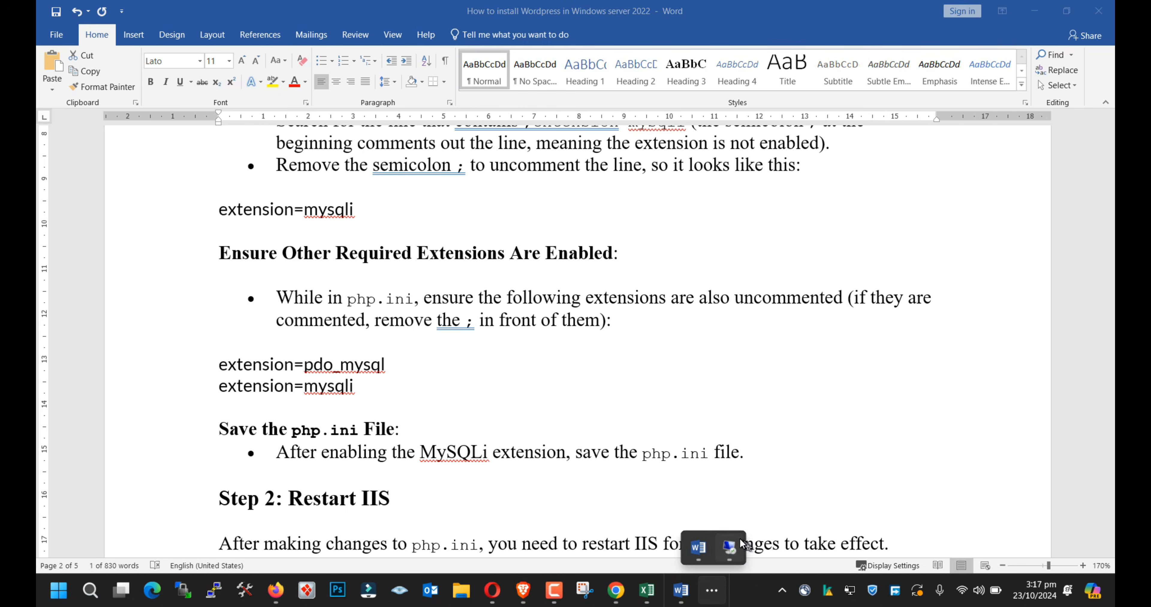
click(731, 547)
- Find ;extension=pdo_mysql, delete its semicolon, and close the saved php.ini
key(ctrl+f)
key(ctrl+v)
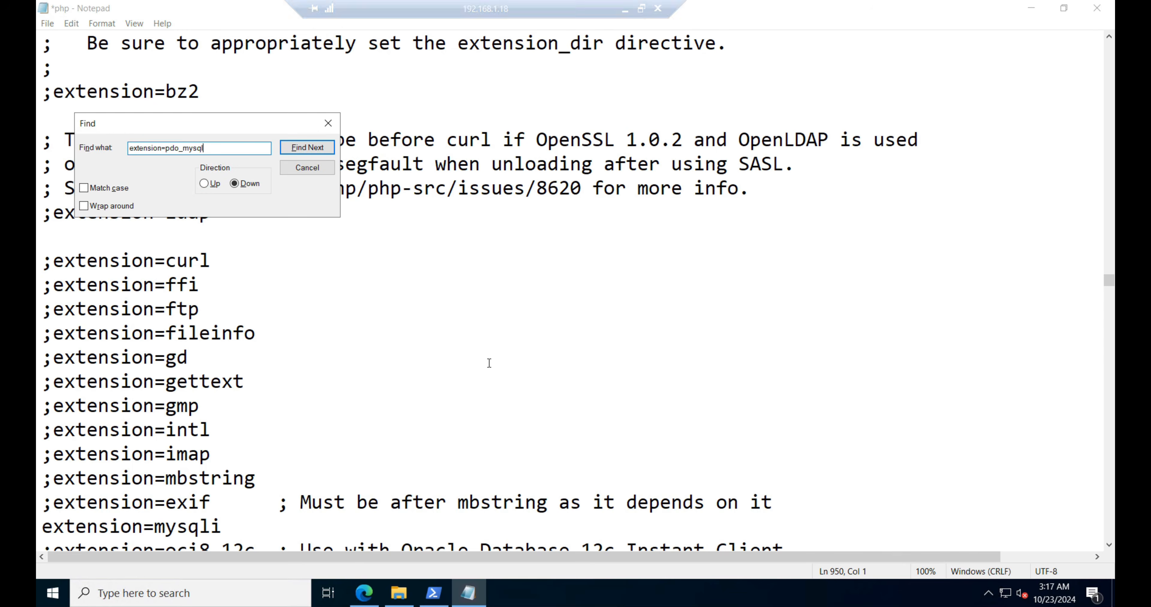
key(Return)
key(Escape)
key(Left)
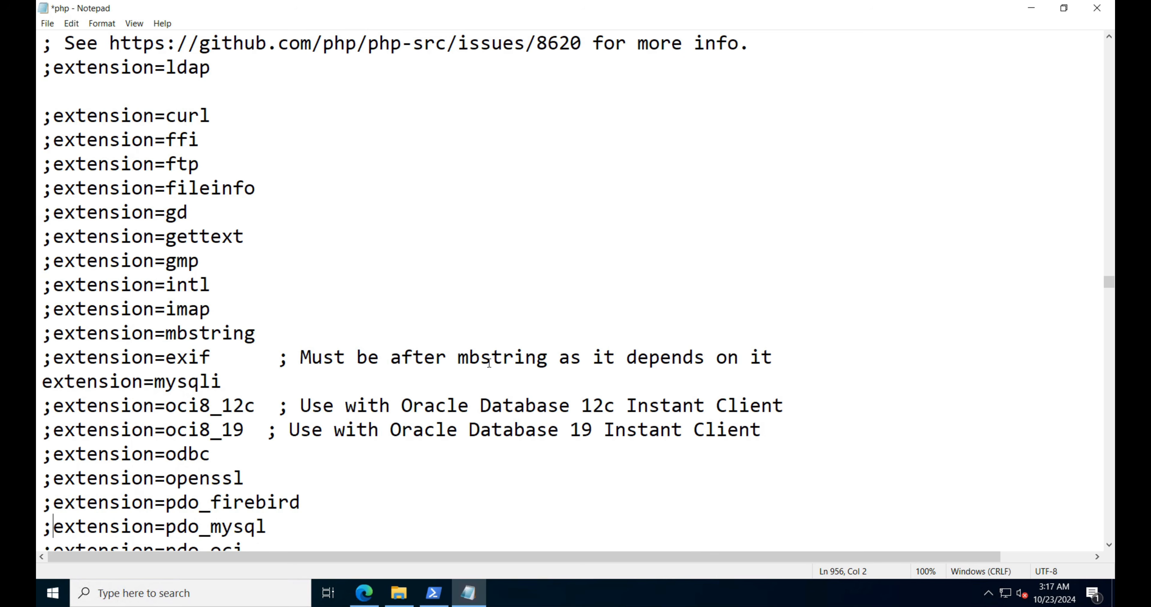
key(BackSpace)
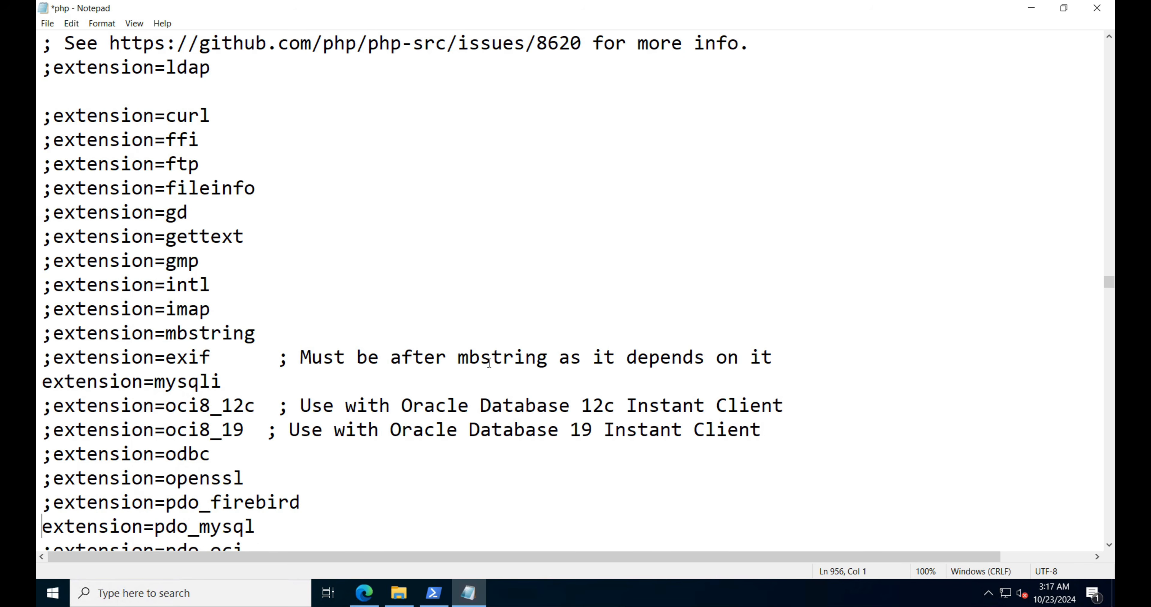
click(1092, 7)
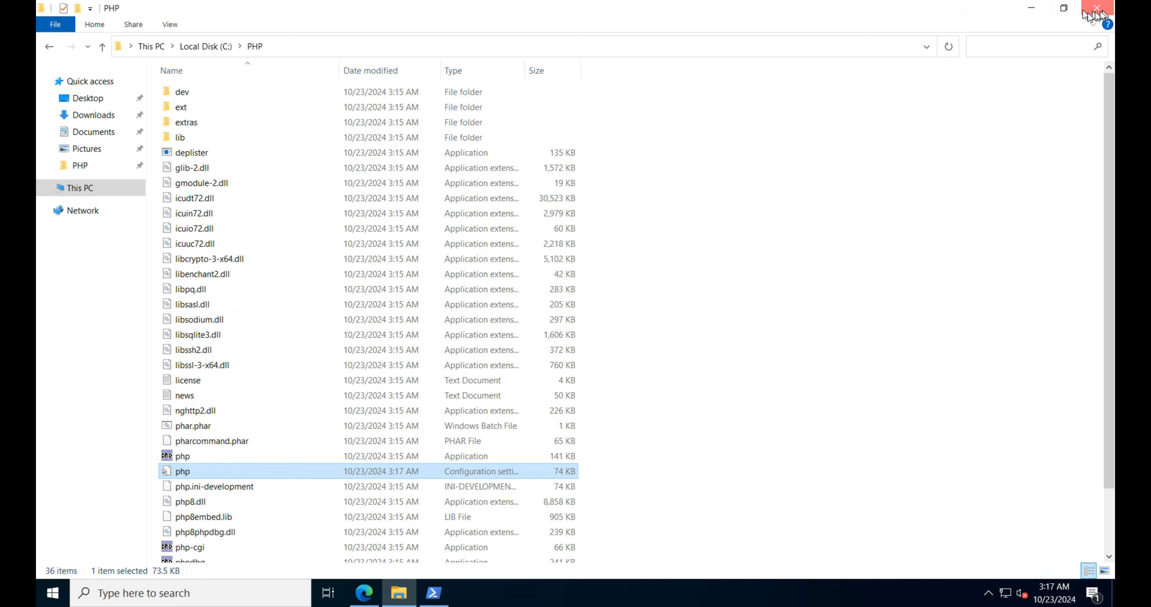
- Close the PHP folder window and copy the iisreset command from the setup guide
click(1095, 7)
click(624, 9)
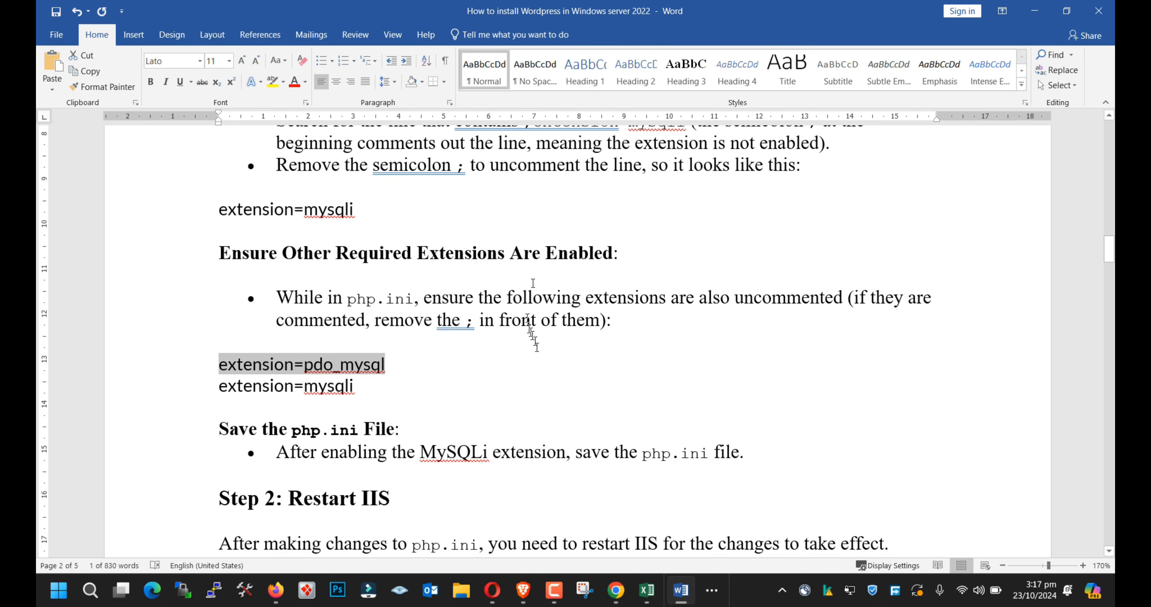
scroll(492, 352, down, 3)
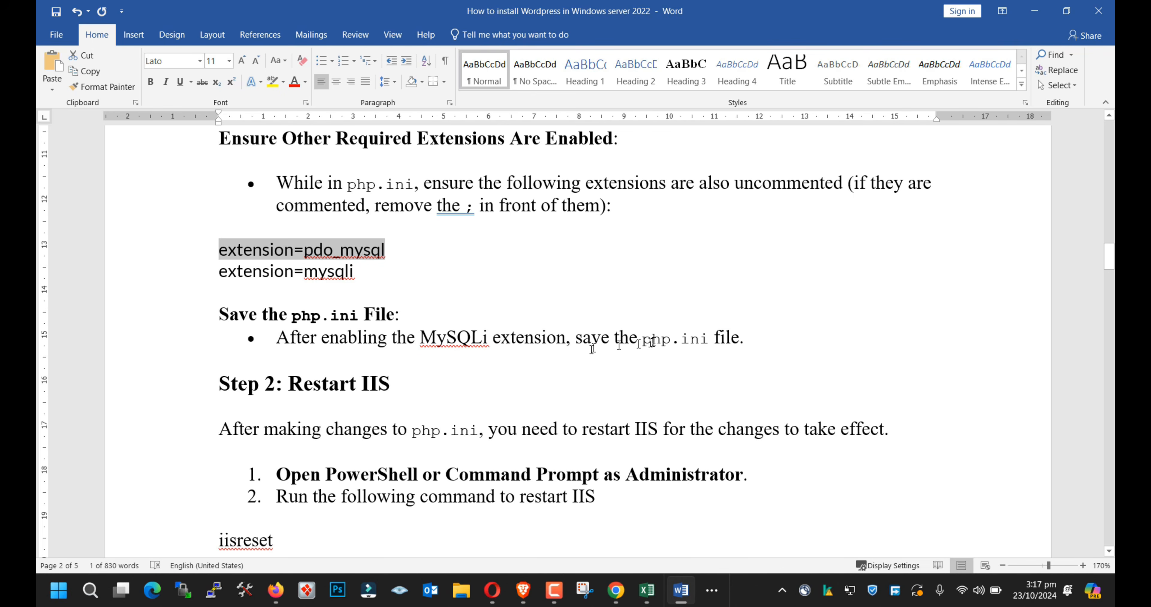
scroll(664, 349, down, 3)
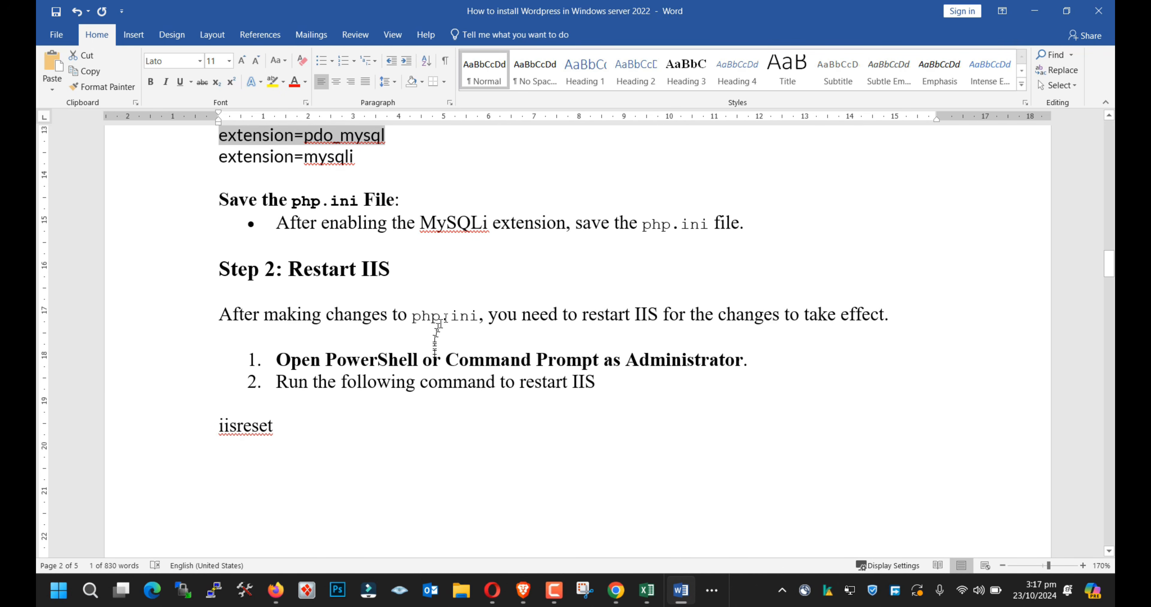
drag(287, 411, 217, 435)
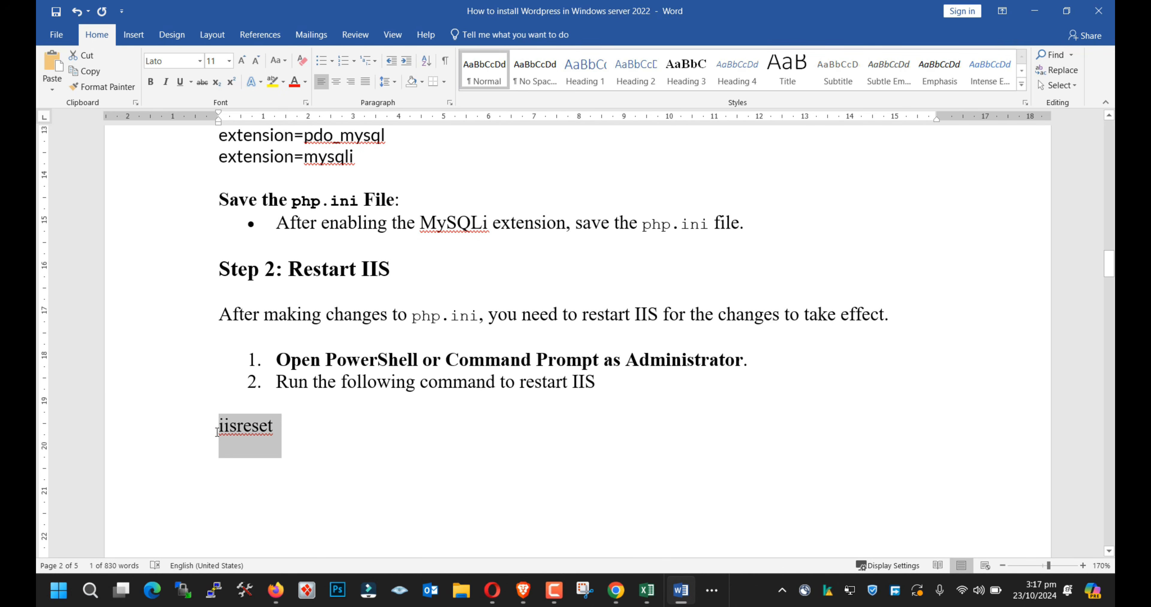
click(711, 590)
click(723, 542)
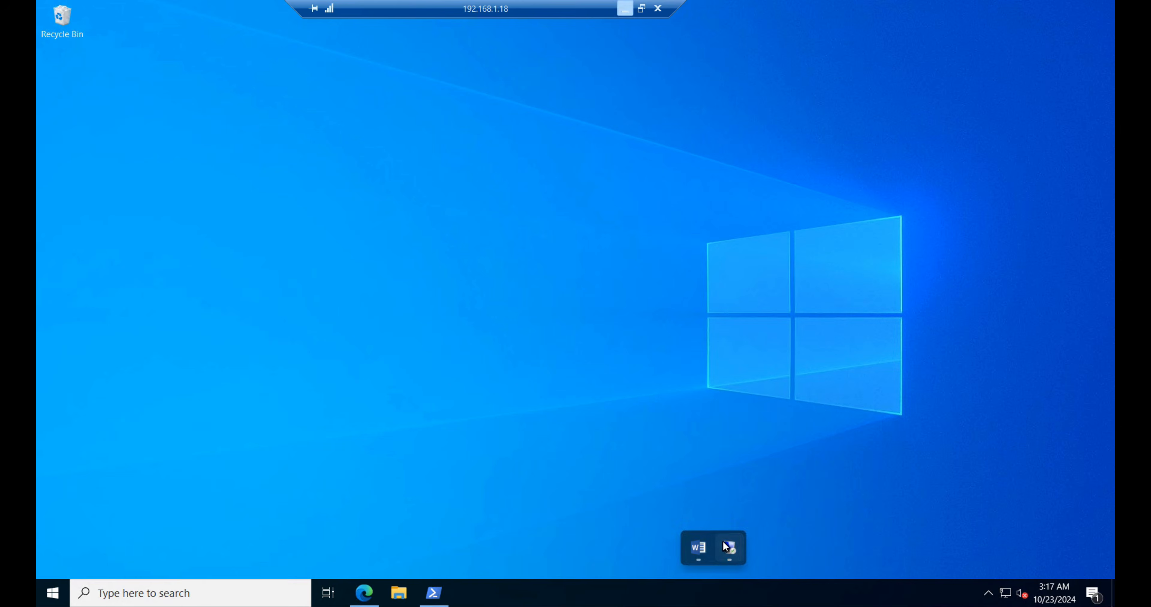
- Bring the administrator PowerShell console forward, then scroll the guide to Configure PHP in IIS
click(442, 590)
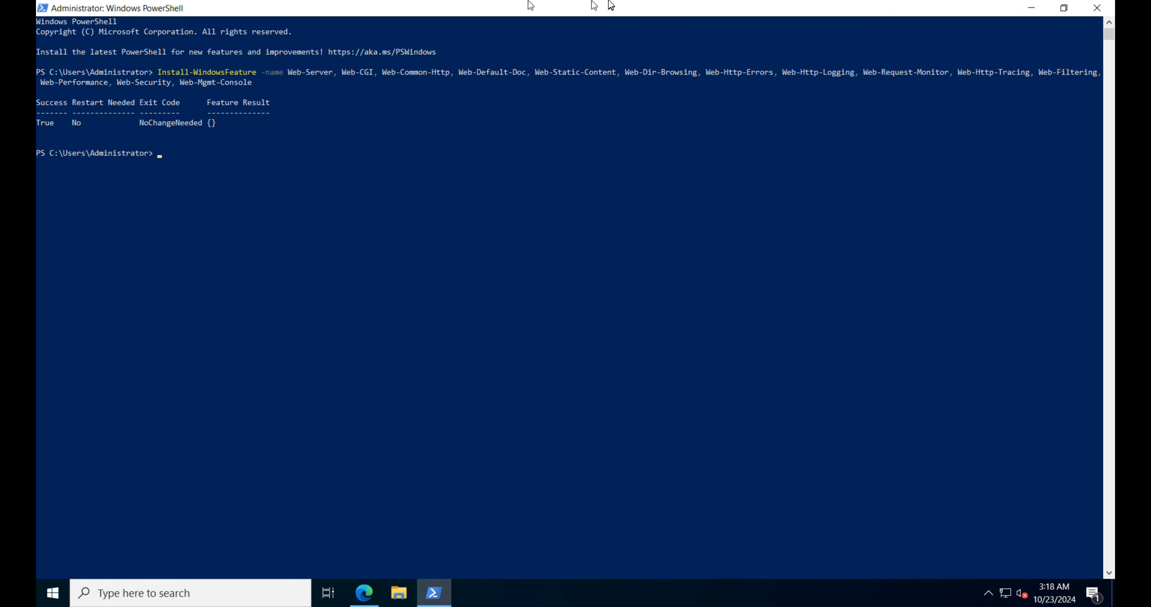
click(640, 6)
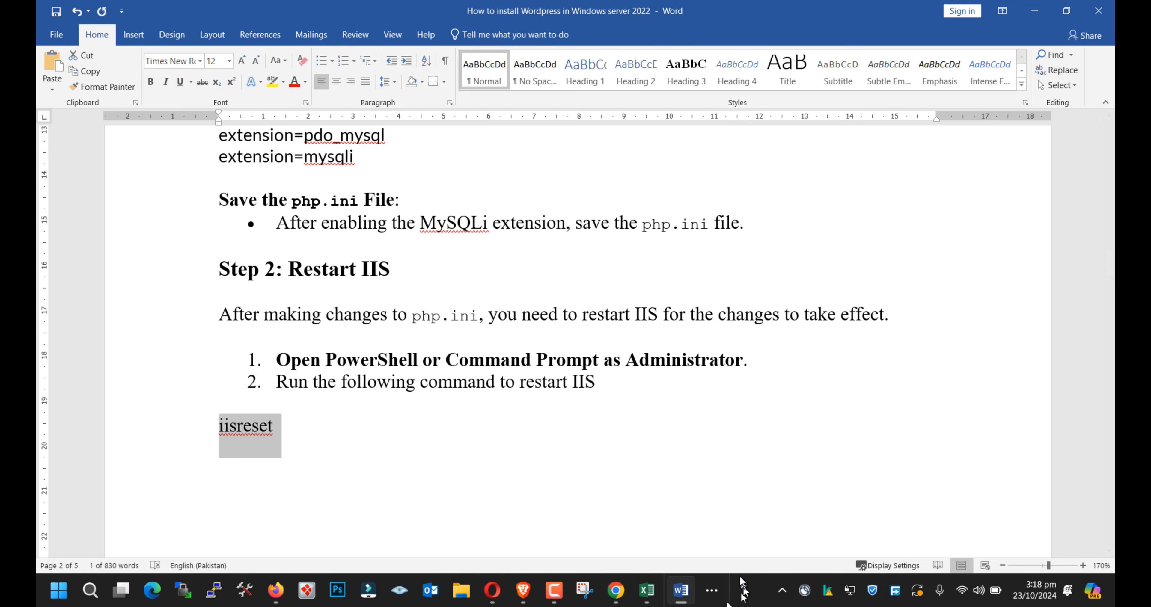
click(711, 590)
click(732, 553)
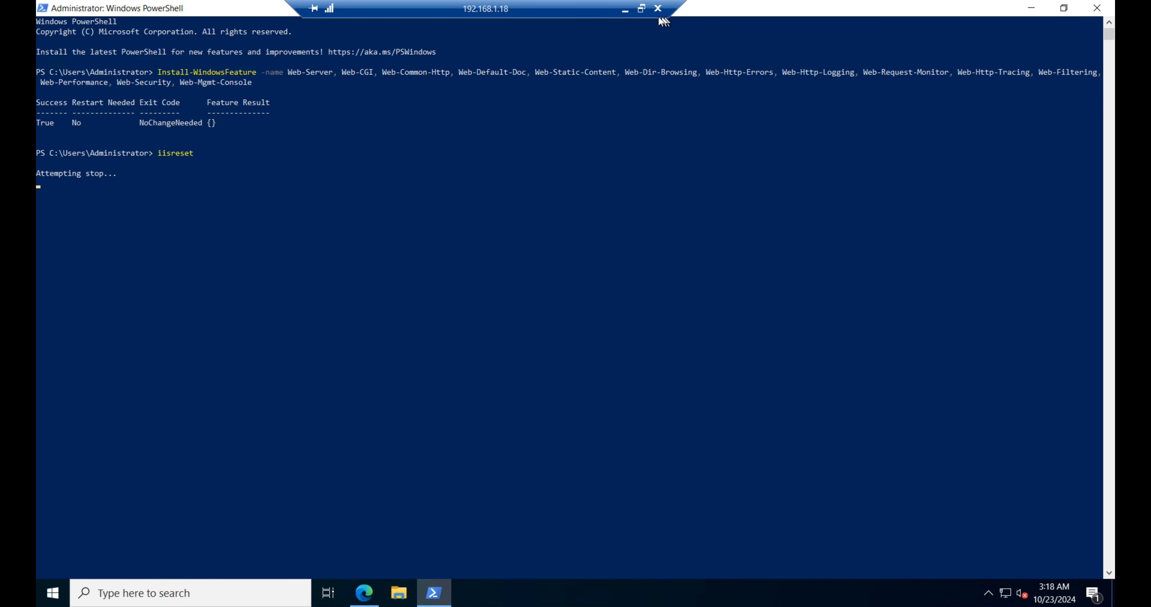
click(640, 6)
scroll(426, 390, down, 15)
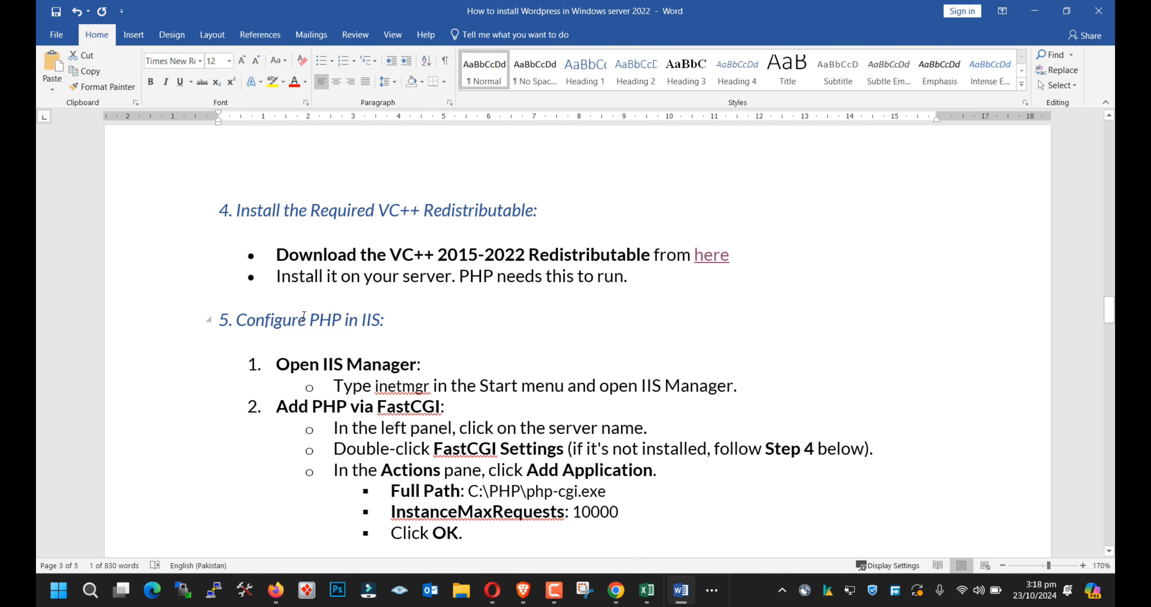
- Check the guide's 2022 Redistributable download link and bring the server's browser forward
drag(596, 250, 509, 265)
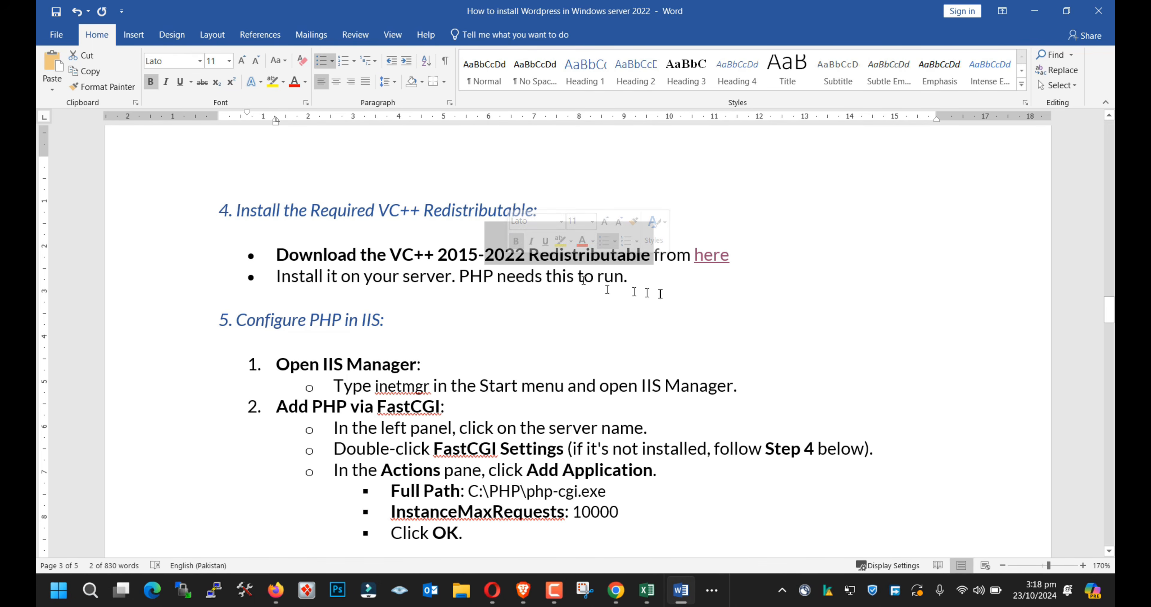
click(768, 263)
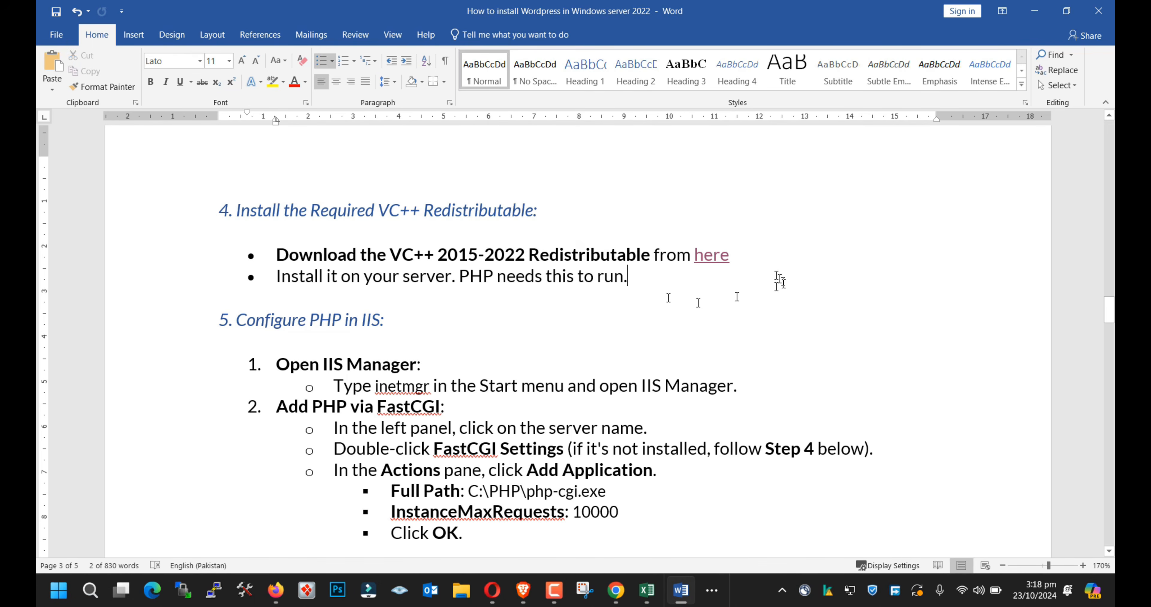
right_click(714, 258)
click(768, 356)
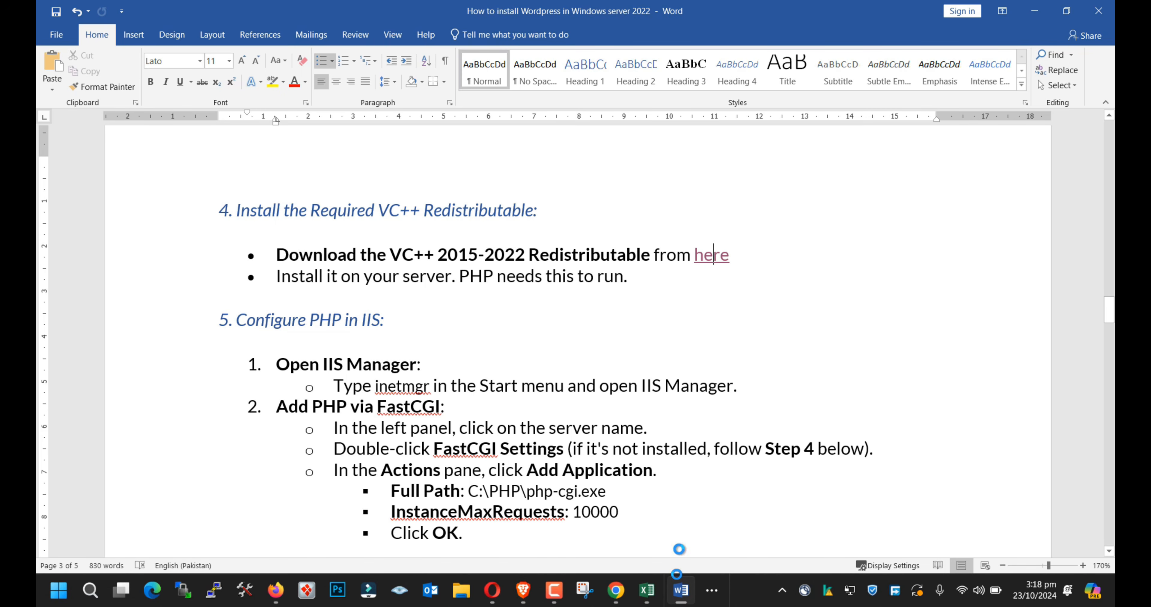
click(712, 590)
click(728, 550)
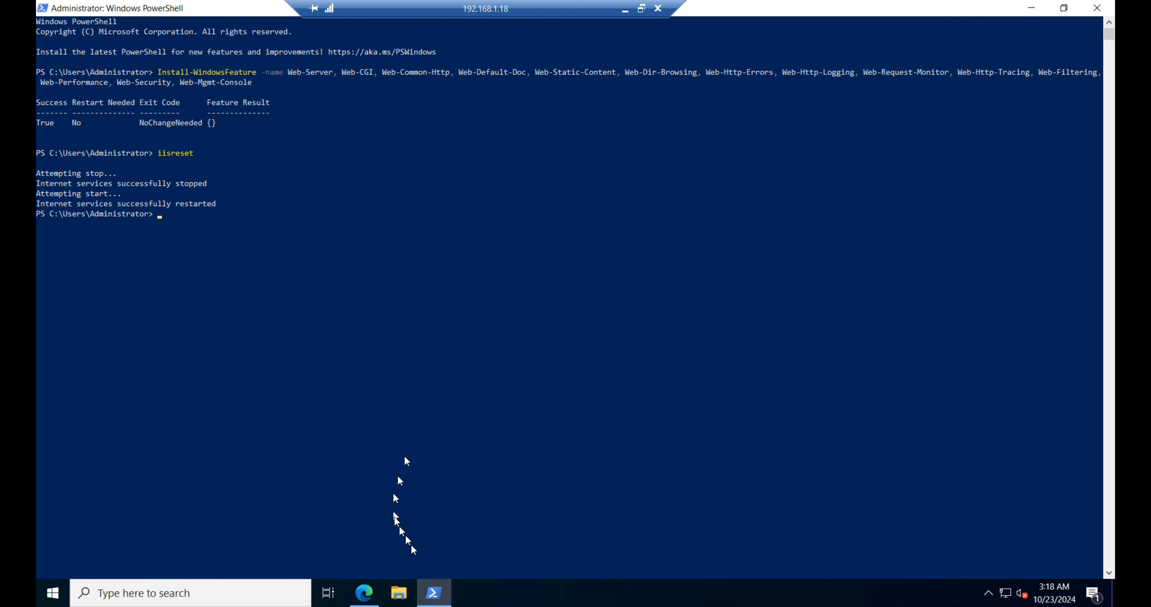
click(372, 591)
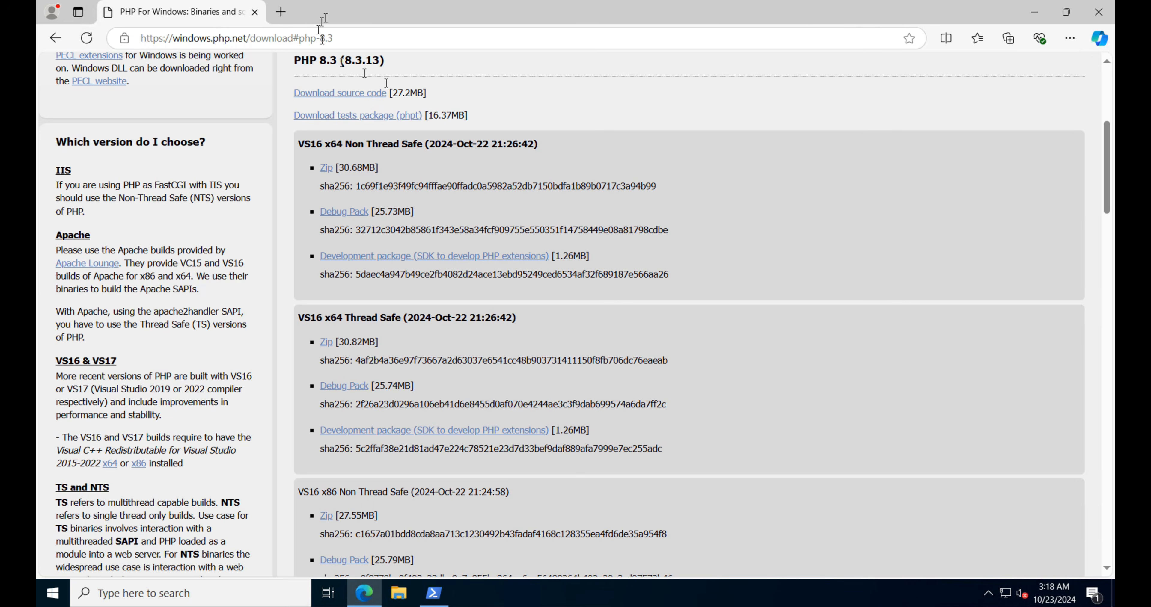
- Search the web for iisreset in a new browser tab
click(280, 12)
text(iisreset)
key(Return)
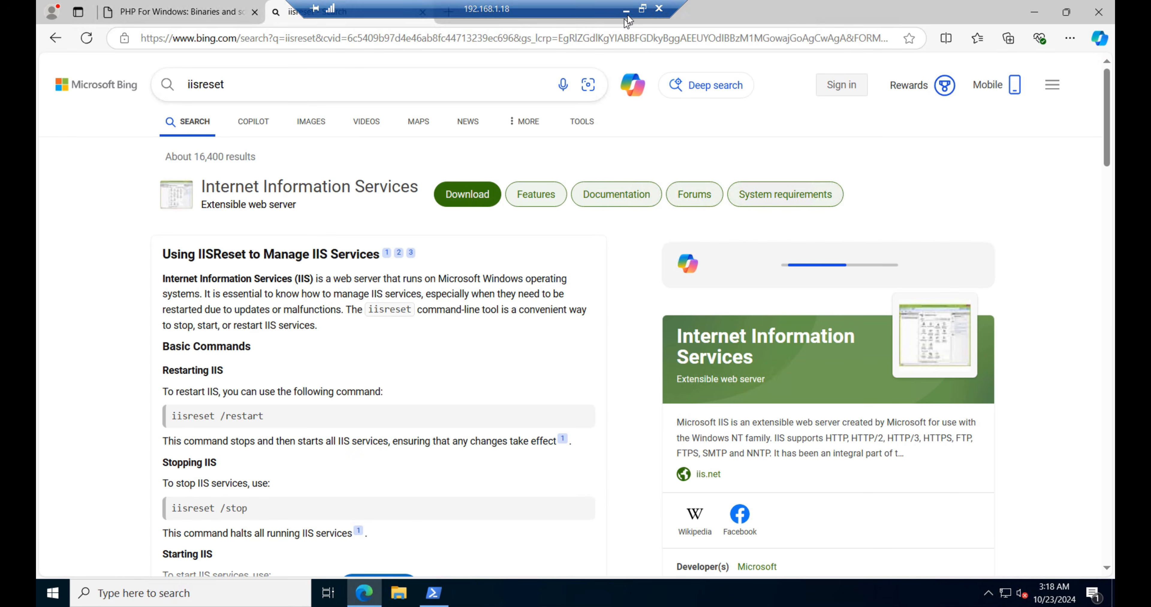
- Load the copied MajorGeeks VC++ redistributable URL in the server's Edge and watch Downloads
click(626, 11)
click(513, 52)
key(ctrl+c)
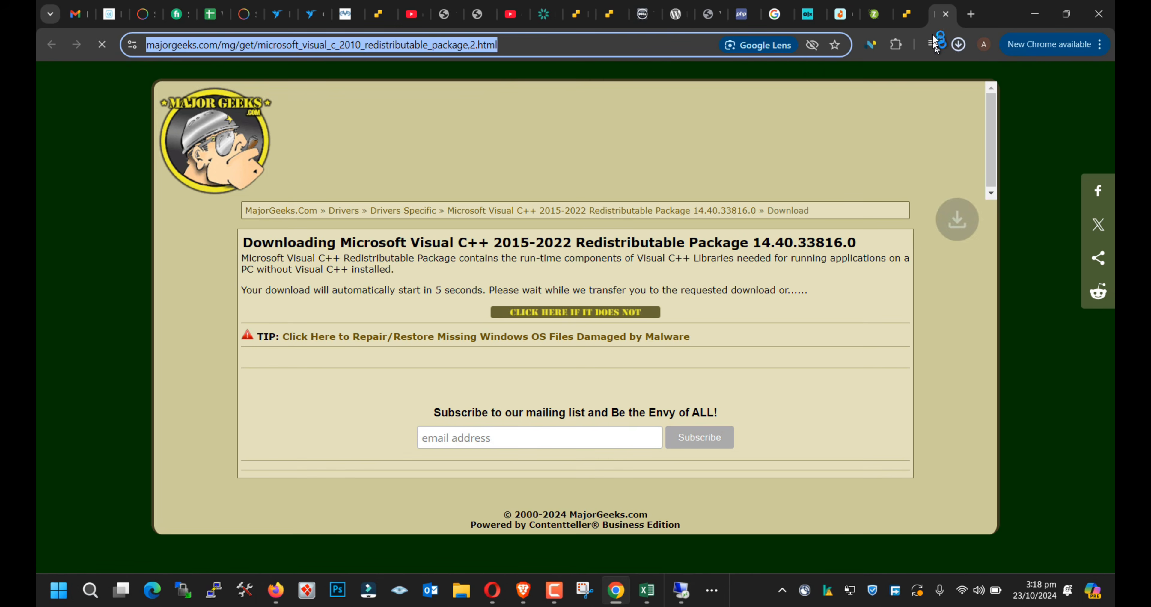
click(945, 15)
click(689, 583)
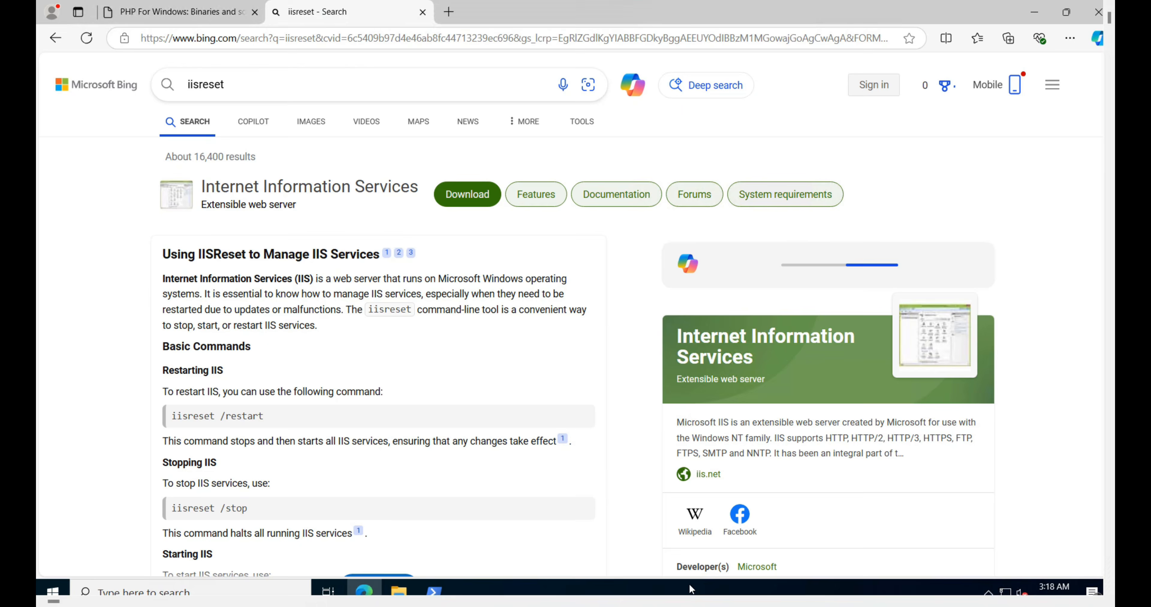
click(360, 38)
key(ctrl+v)
key(Return)
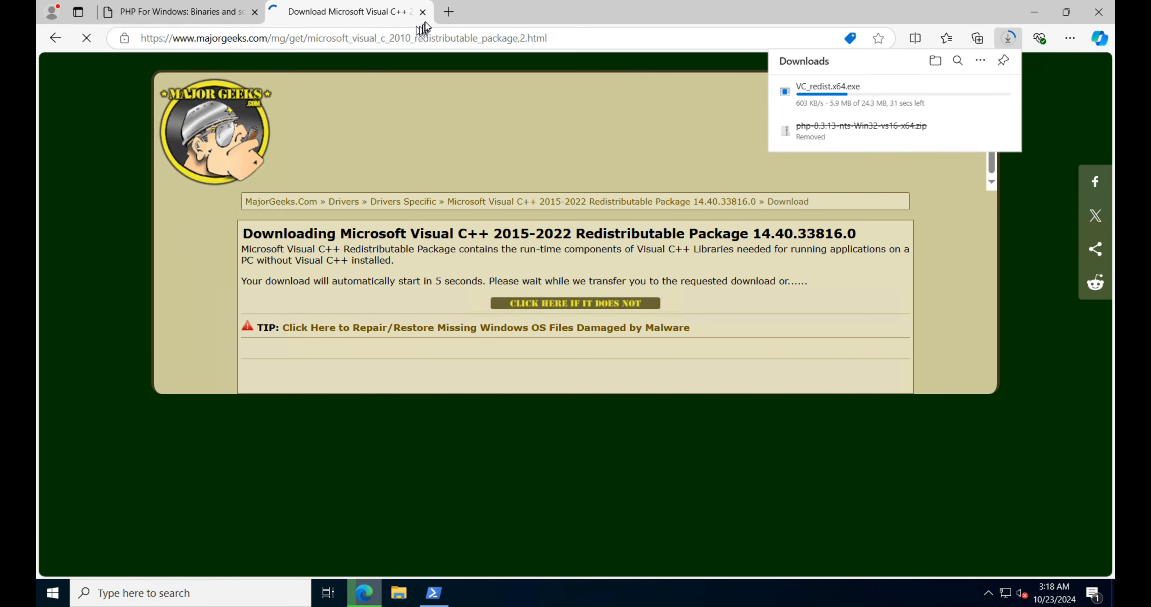
click(423, 12)
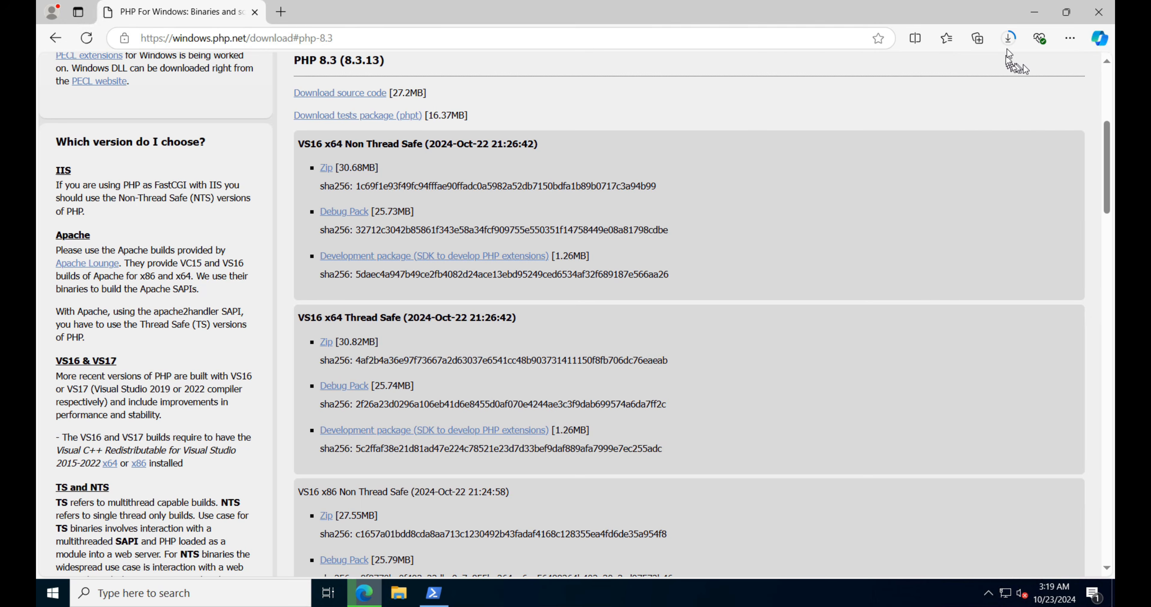
click(1008, 38)
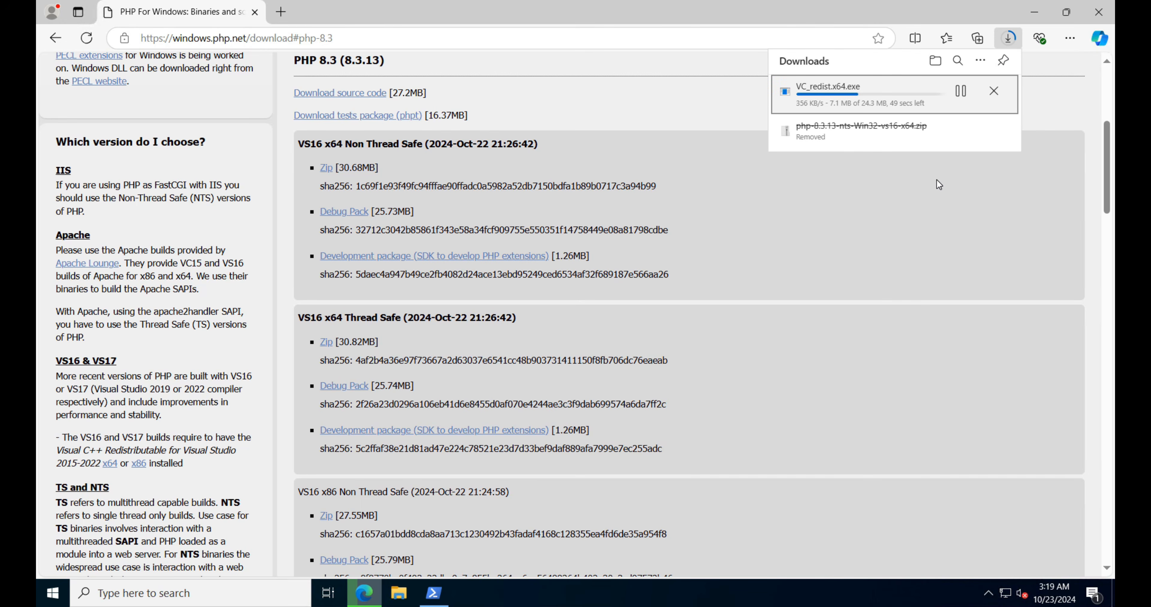
- Review the setup guide in Word, then return to the remote server session
mouse_move(730, 3)
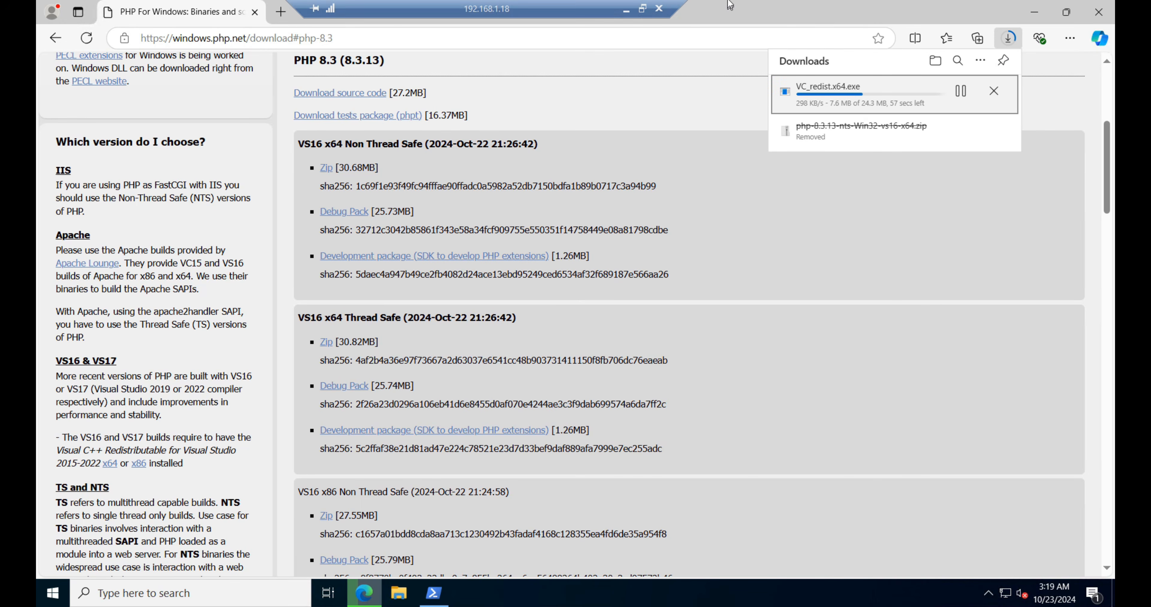
click(628, 13)
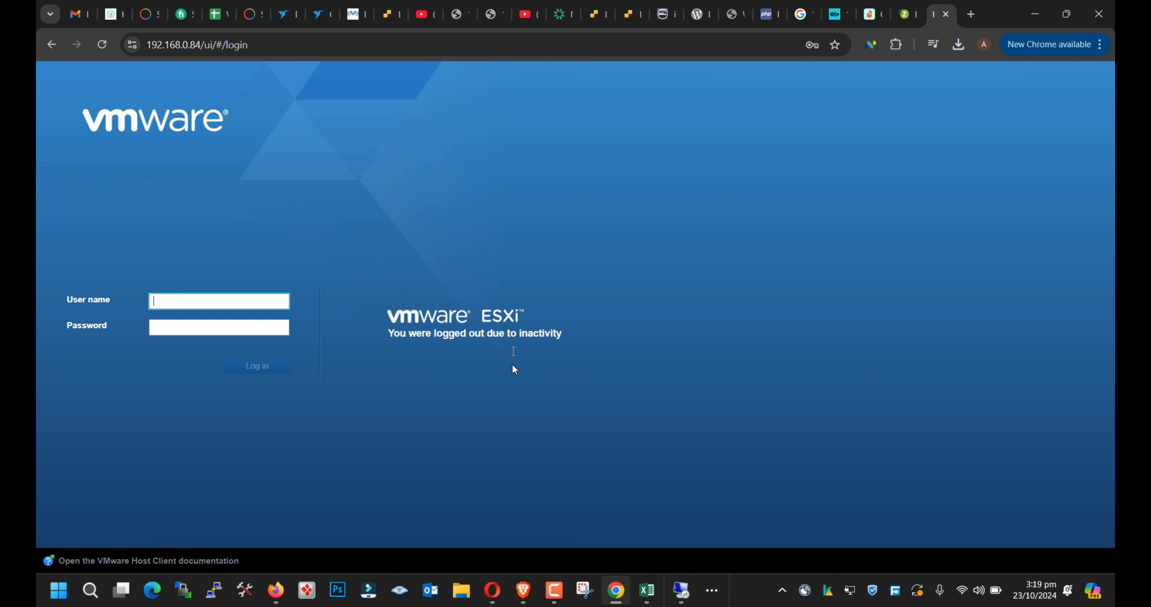
mouse_move(681, 590)
click(701, 547)
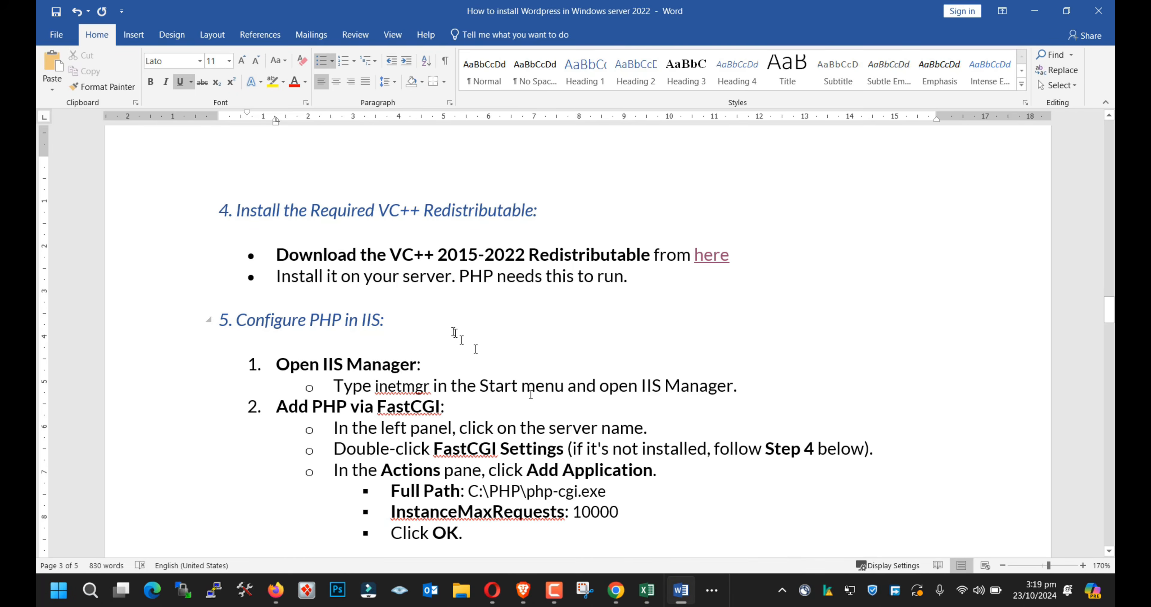
scroll(454, 333, down, 5)
scroll(525, 185, up, 3)
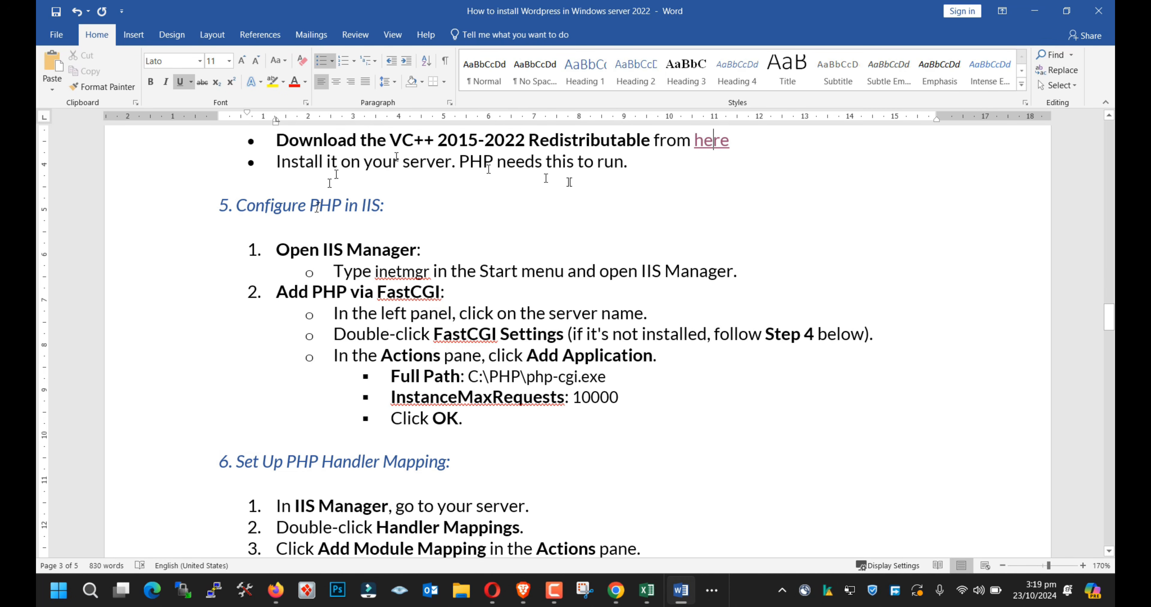
scroll(362, 263, down, 1)
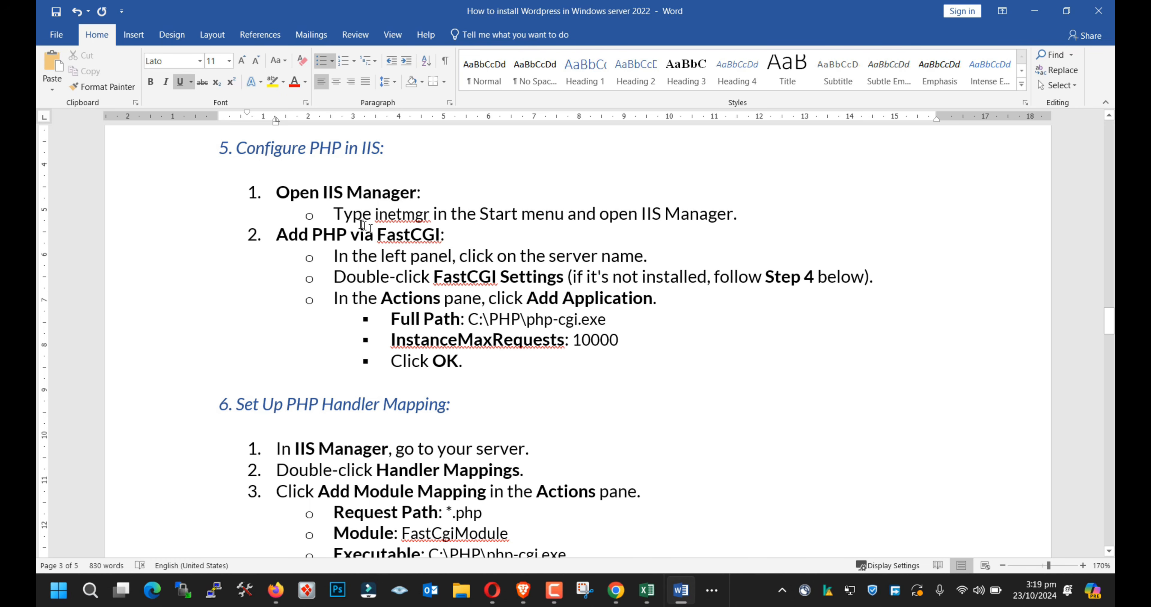
drag(282, 188, 625, 399)
scroll(625, 399, up, 2)
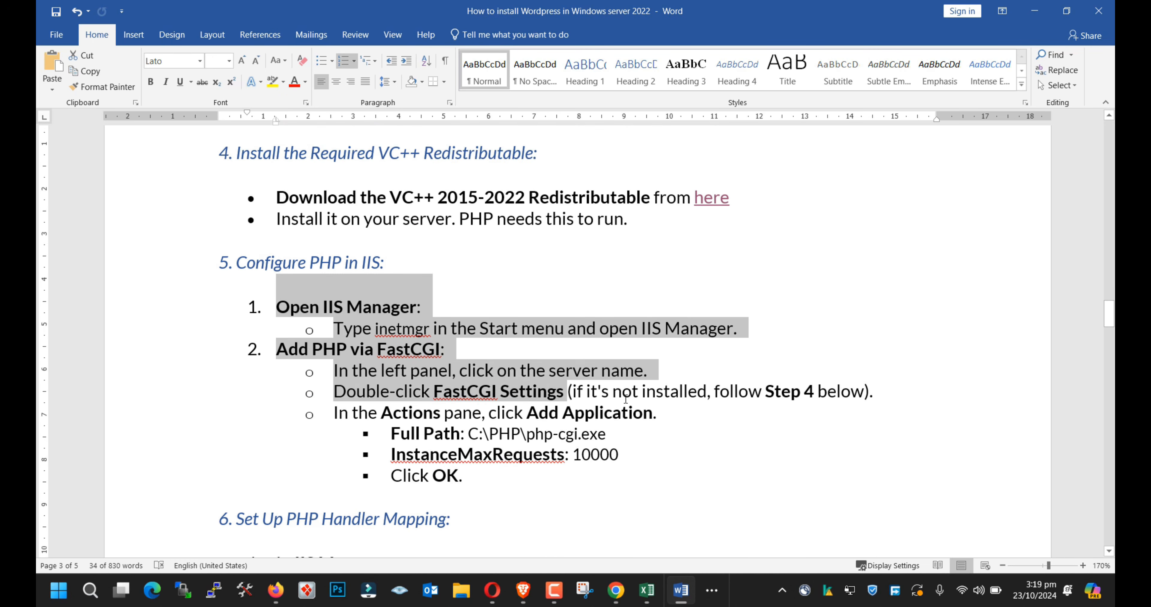
click(712, 590)
click(729, 547)
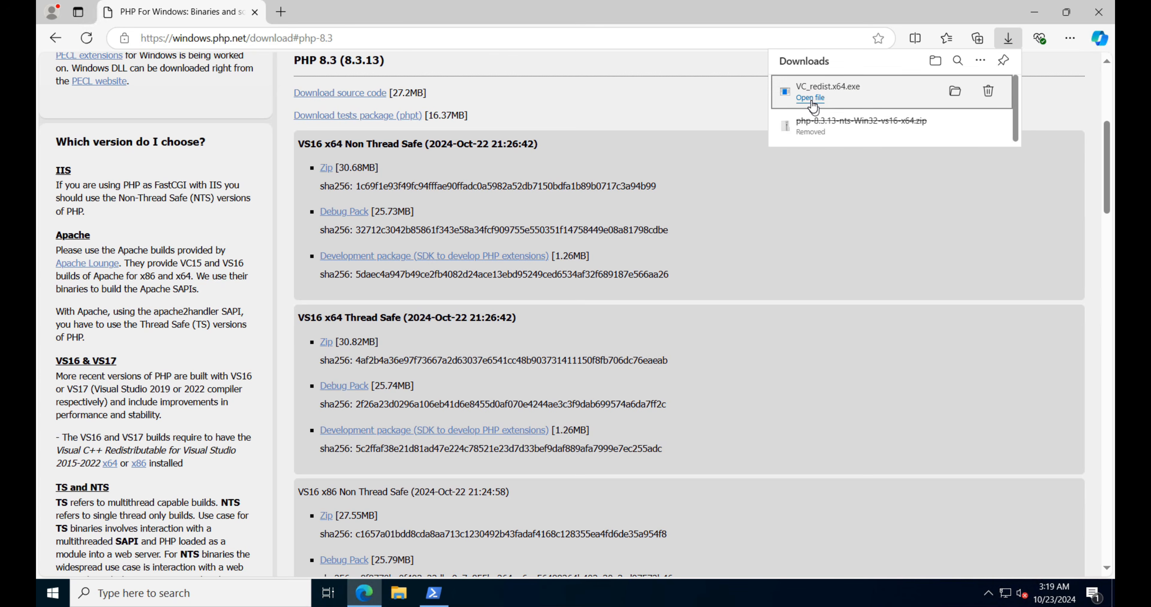
- Run VC_redist.x64.exe, agree to the license, install, and close it at Setup Successful
click(810, 99)
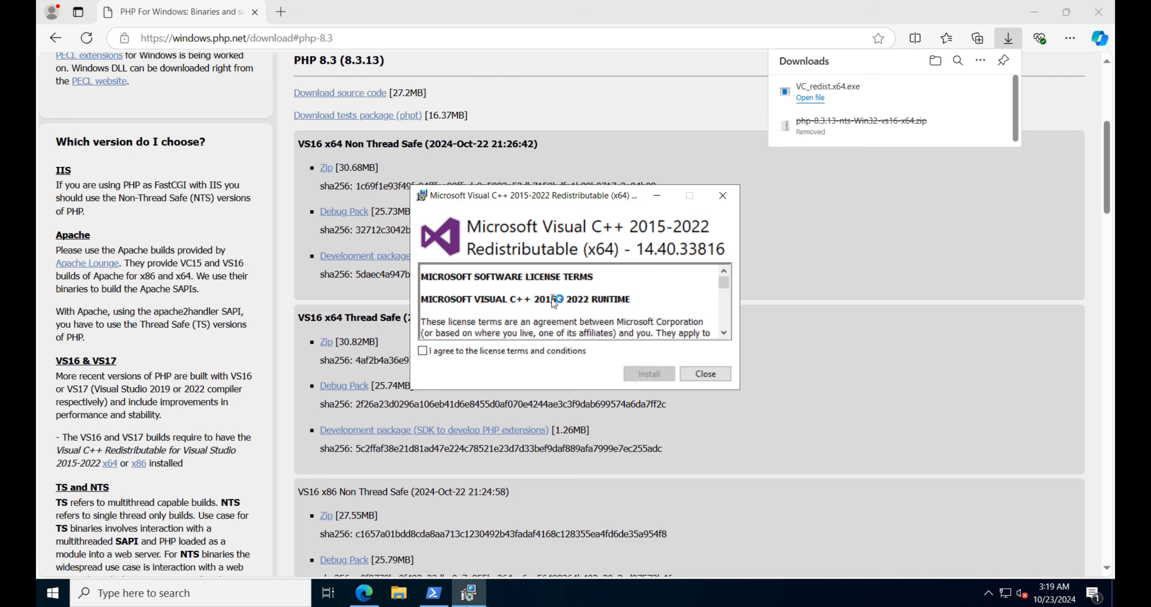
click(518, 352)
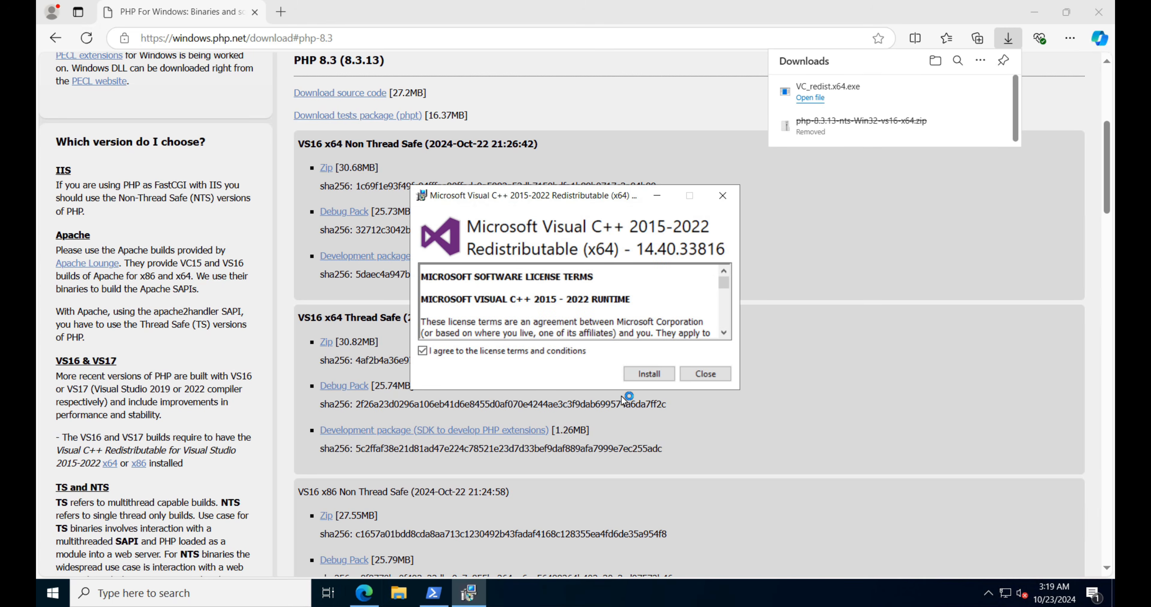
click(650, 373)
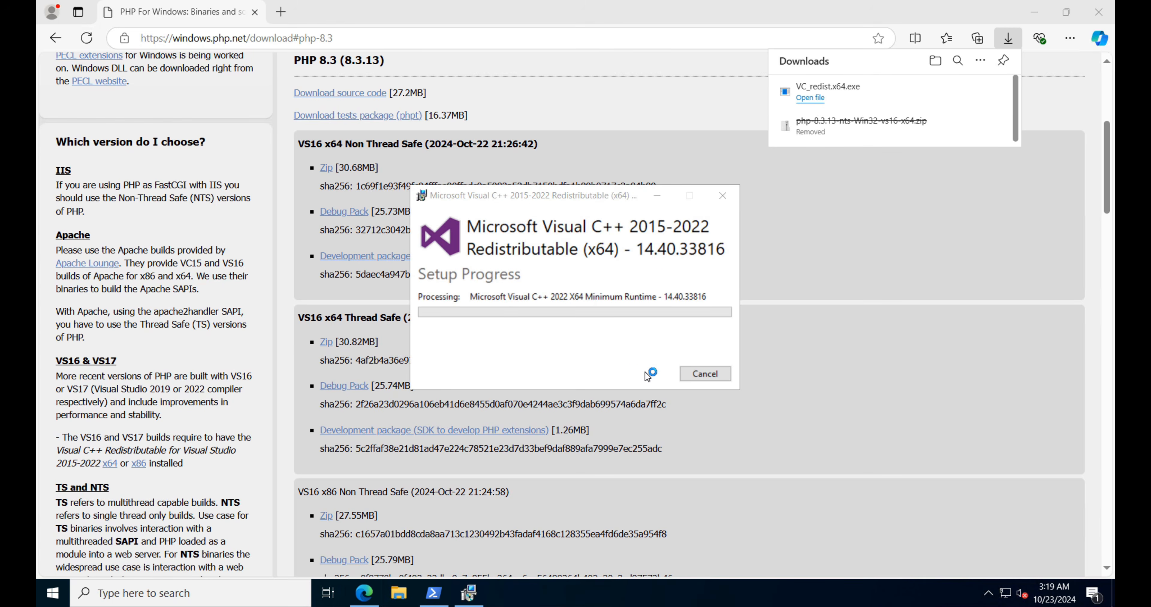
click(1034, 13)
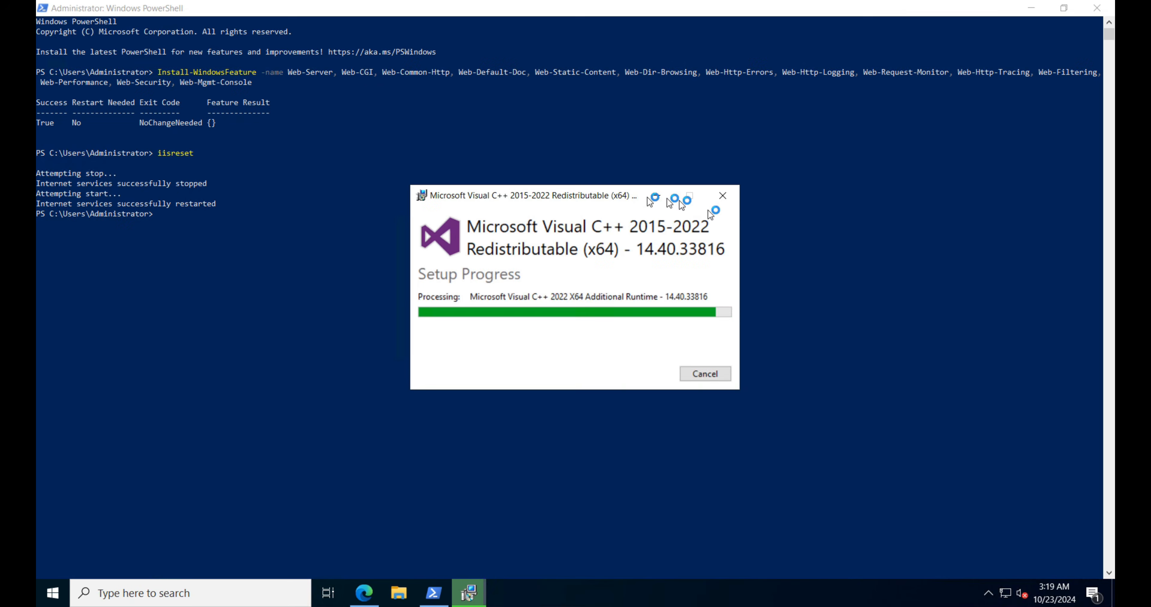
click(1031, 11)
drag(606, 196, 657, 152)
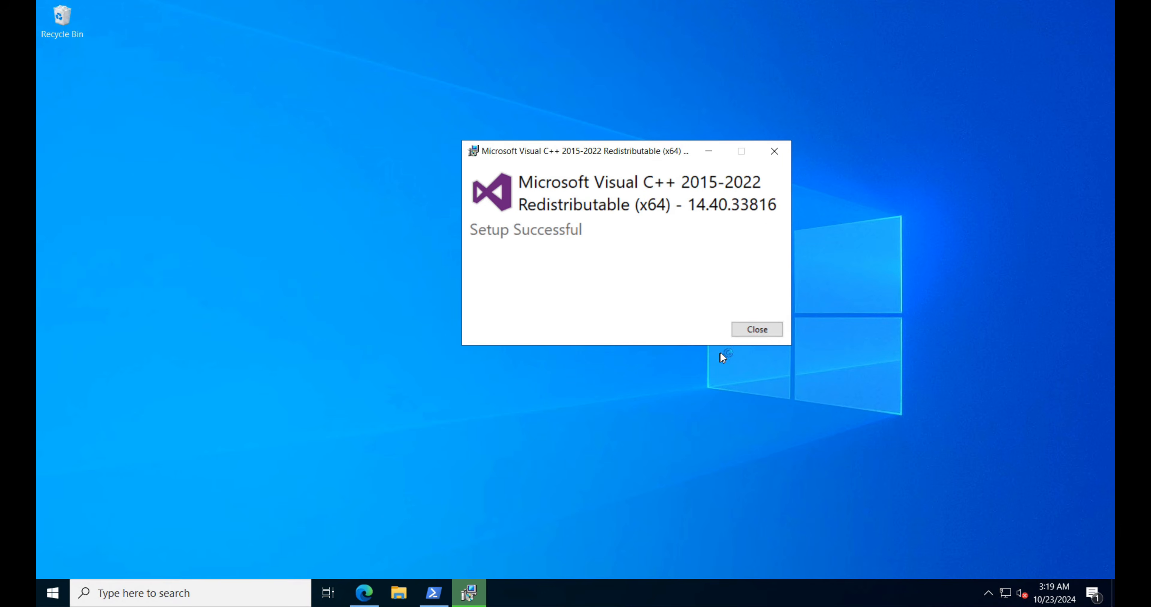
click(756, 330)
click(53, 593)
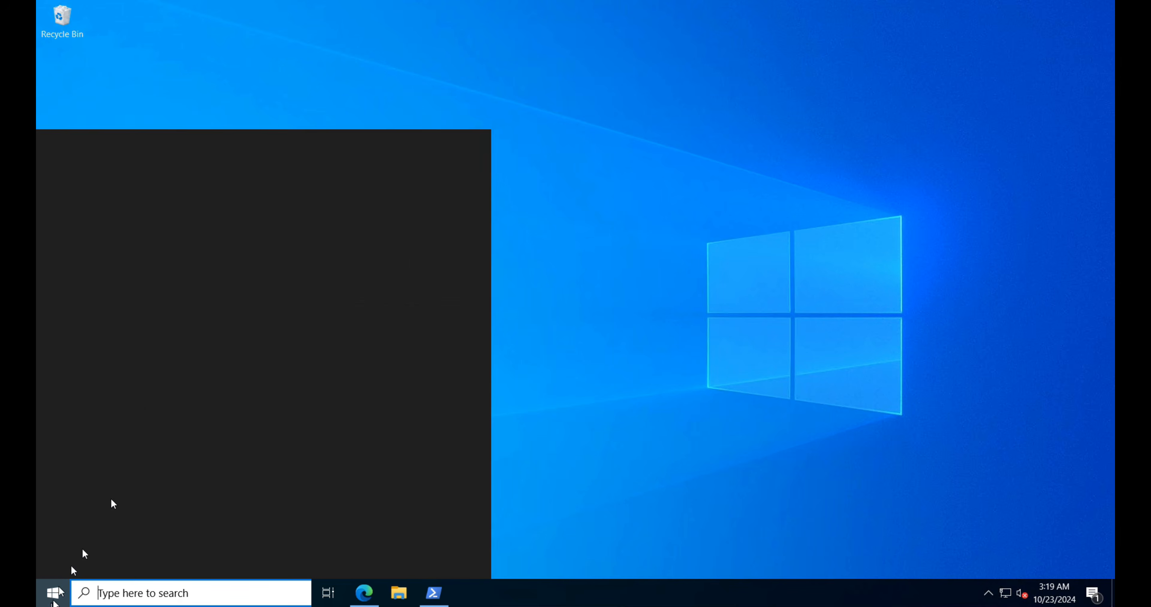
- Launch IIS Manager from Server Manager's Tools menu, maximize it, and open FastCGI Settings
click(318, 217)
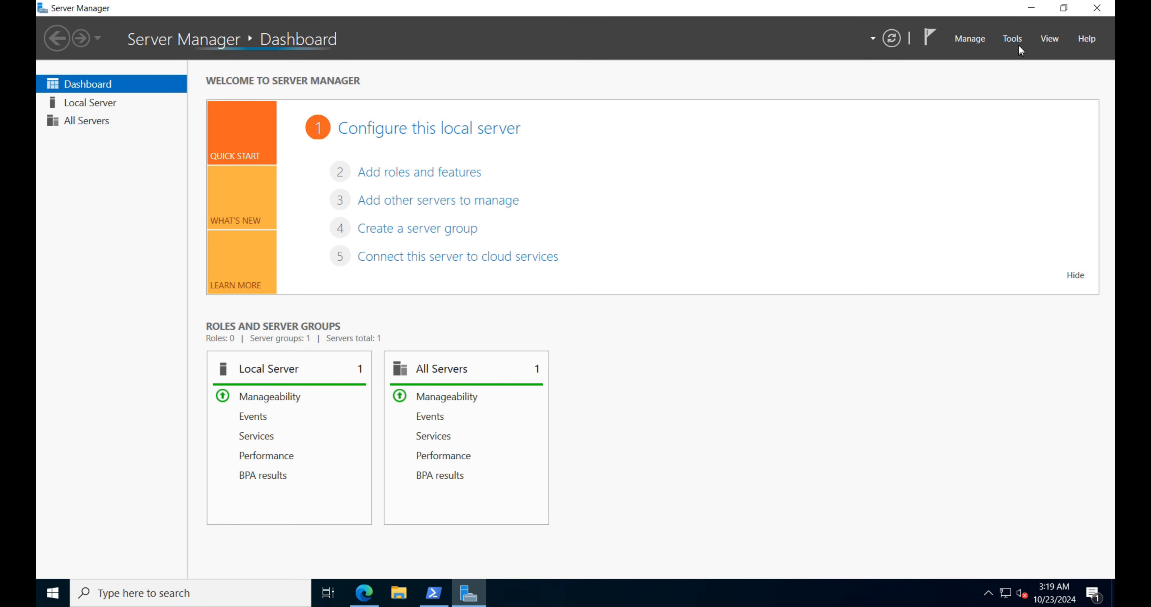
click(1017, 41)
click(990, 151)
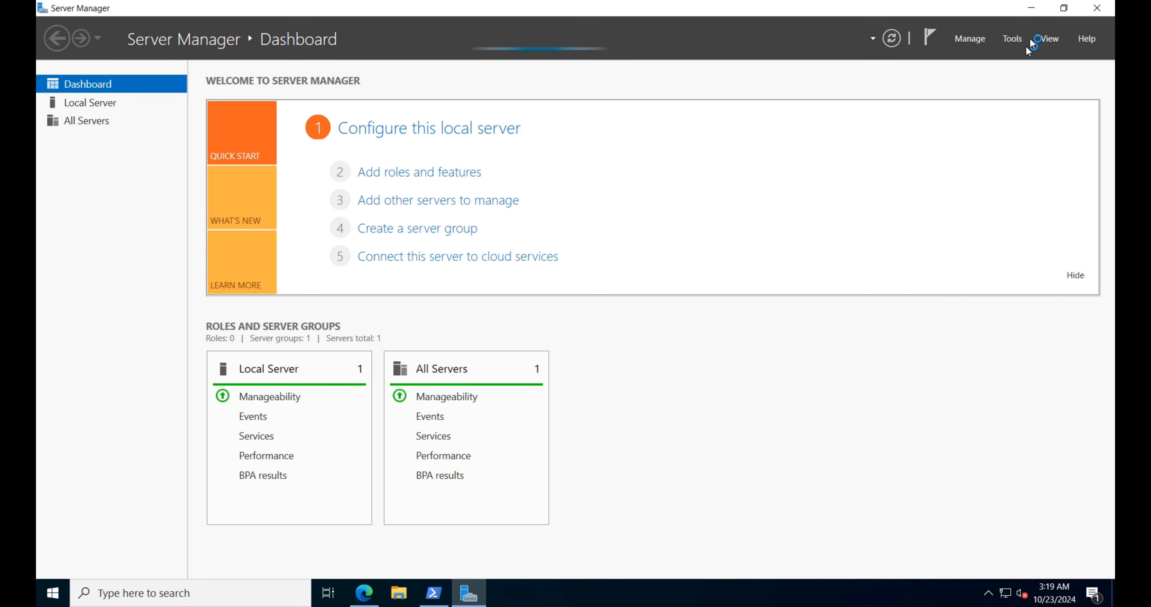
click(1037, 8)
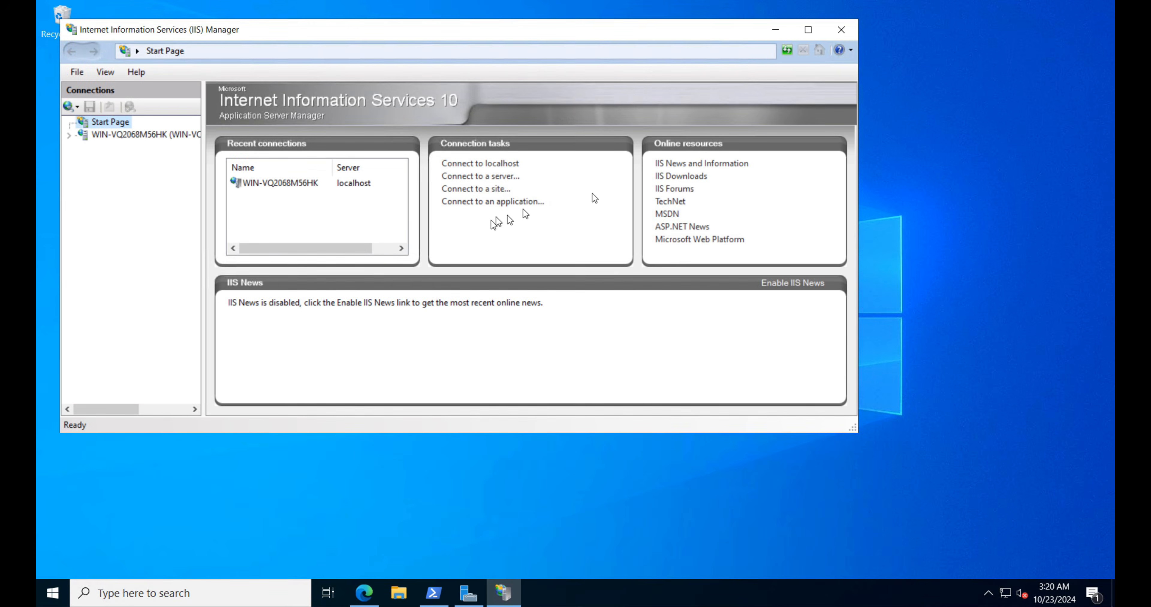
click(807, 29)
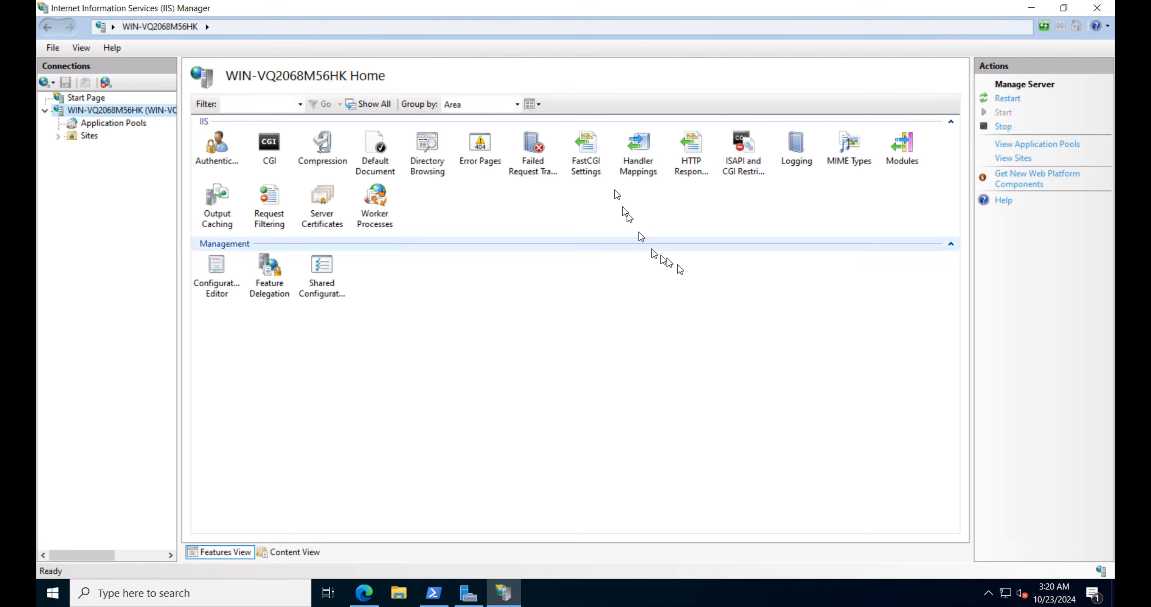
click(586, 152)
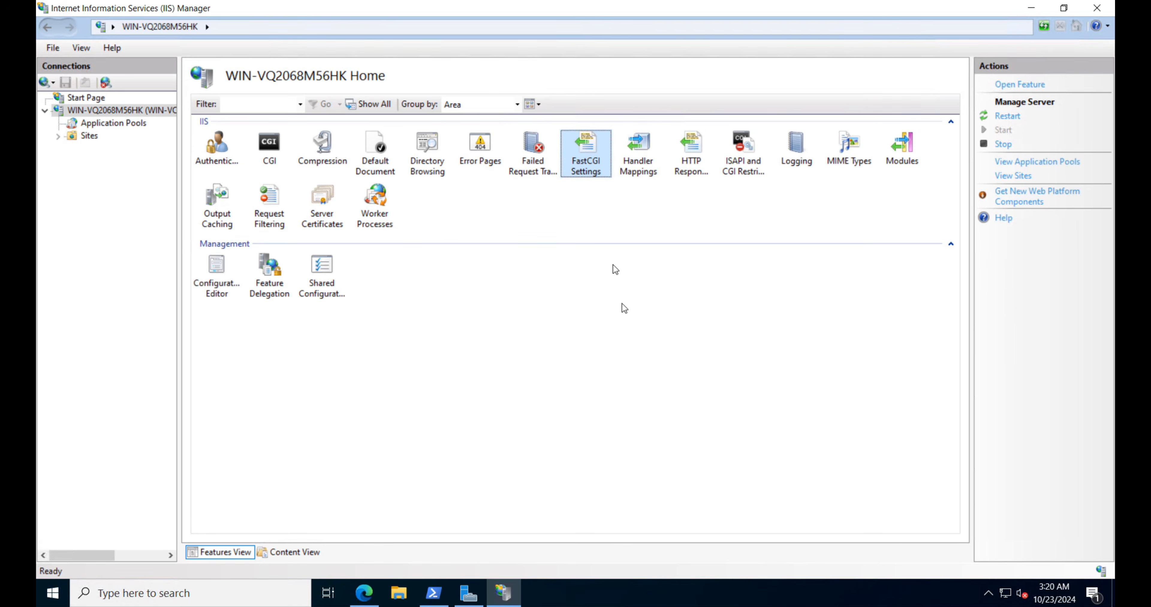
double_click(592, 167)
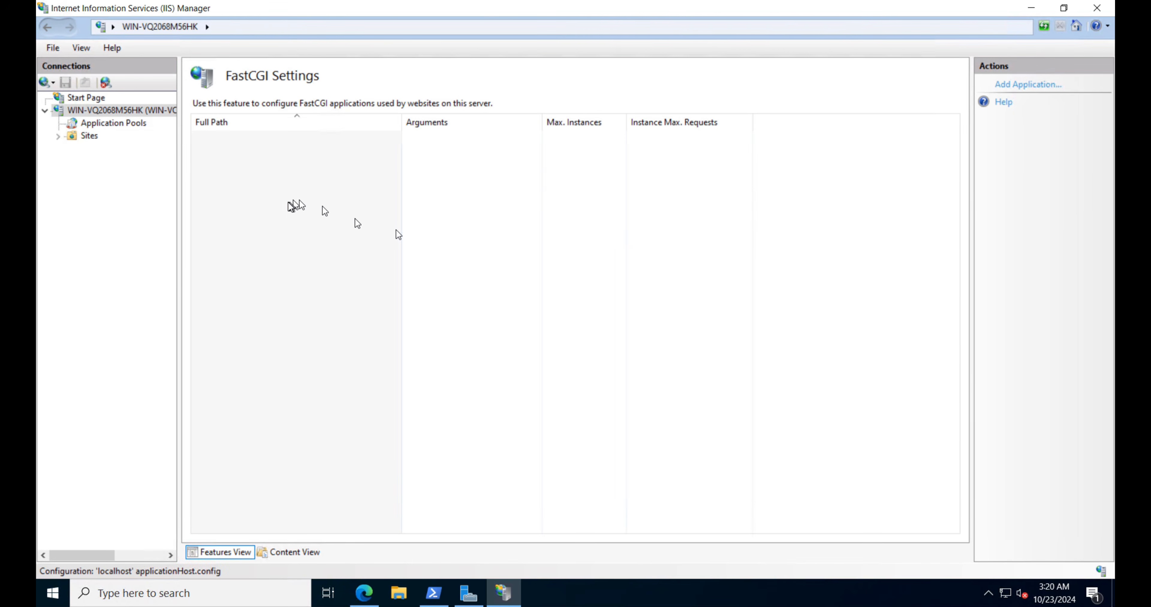
- Copy the C:\PHP\php-cgi.exe path from the local setup guide
mouse_move(678, 2)
click(625, 9)
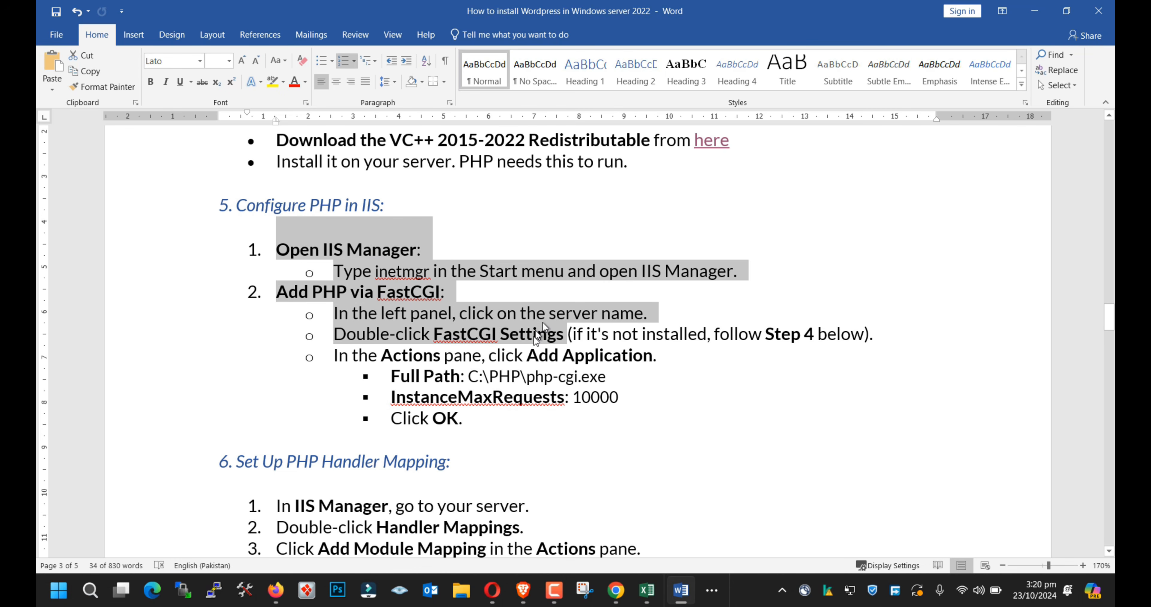
click(538, 356)
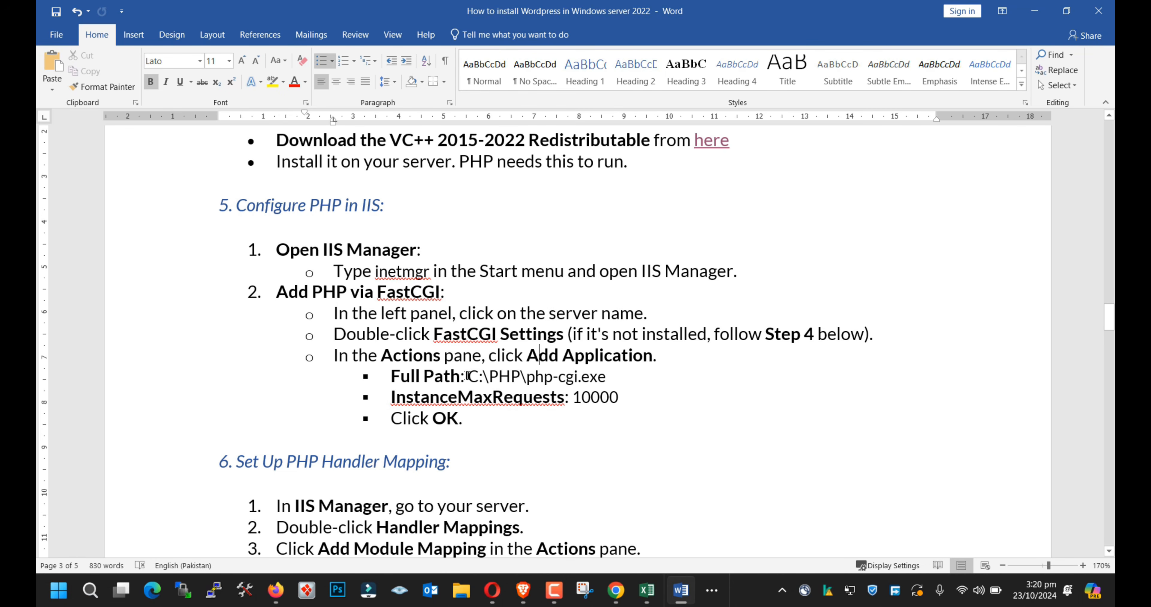
drag(467, 376, 605, 377)
key(ctrl+c)
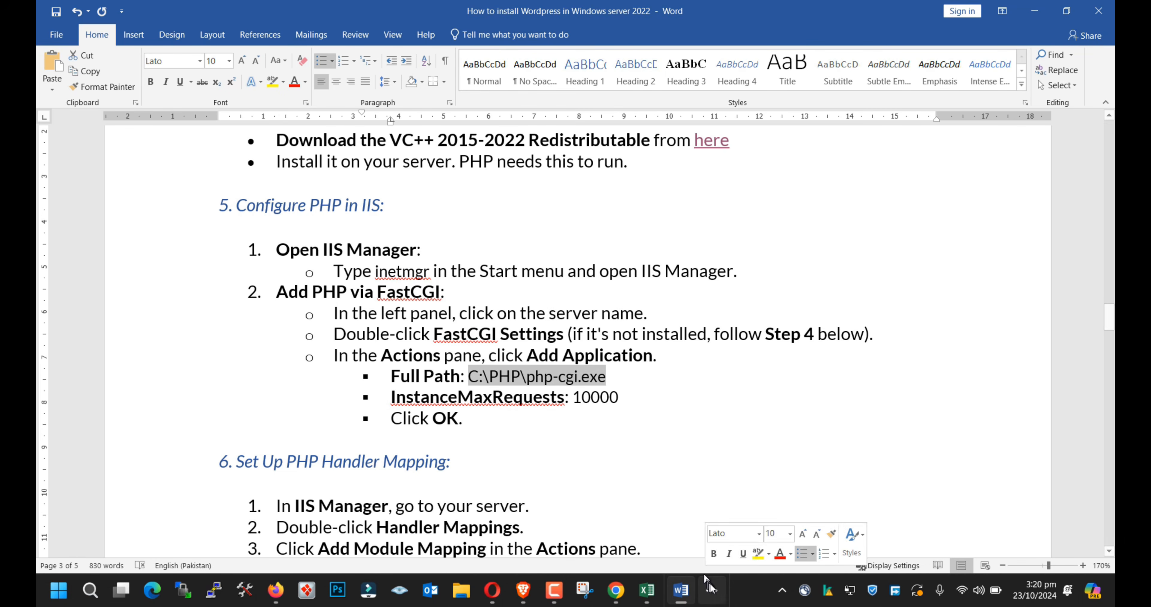
mouse_move(710, 587)
click(723, 549)
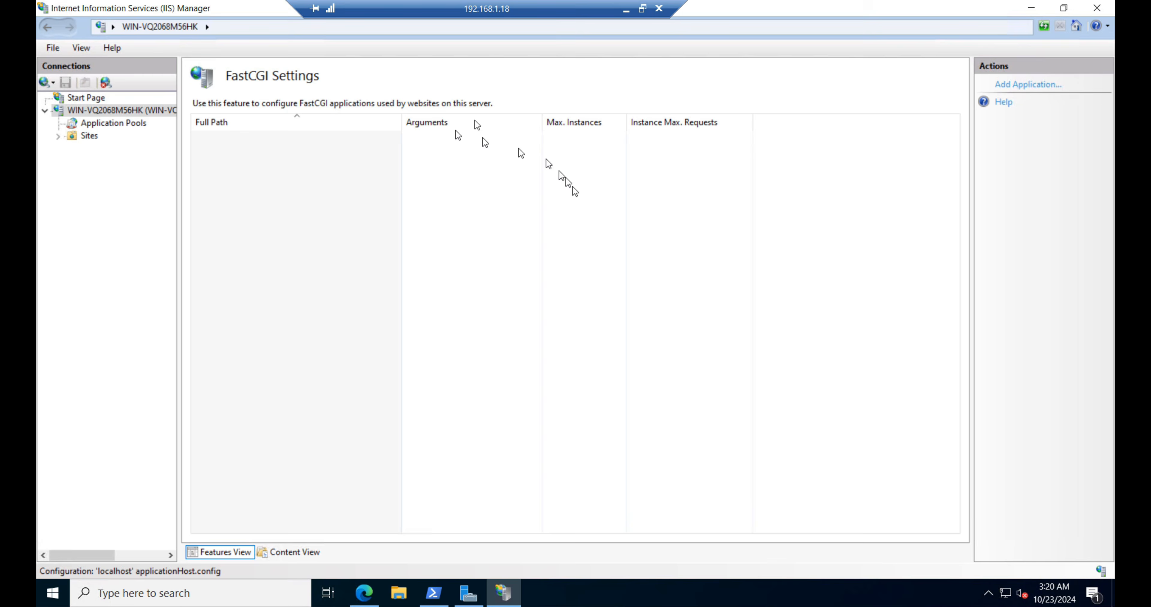
- Add a FastCGI application with full path C:\PHP\php-cgi.exe and Instance MaxRequests 1000
click(1001, 85)
key(ctrl+v)
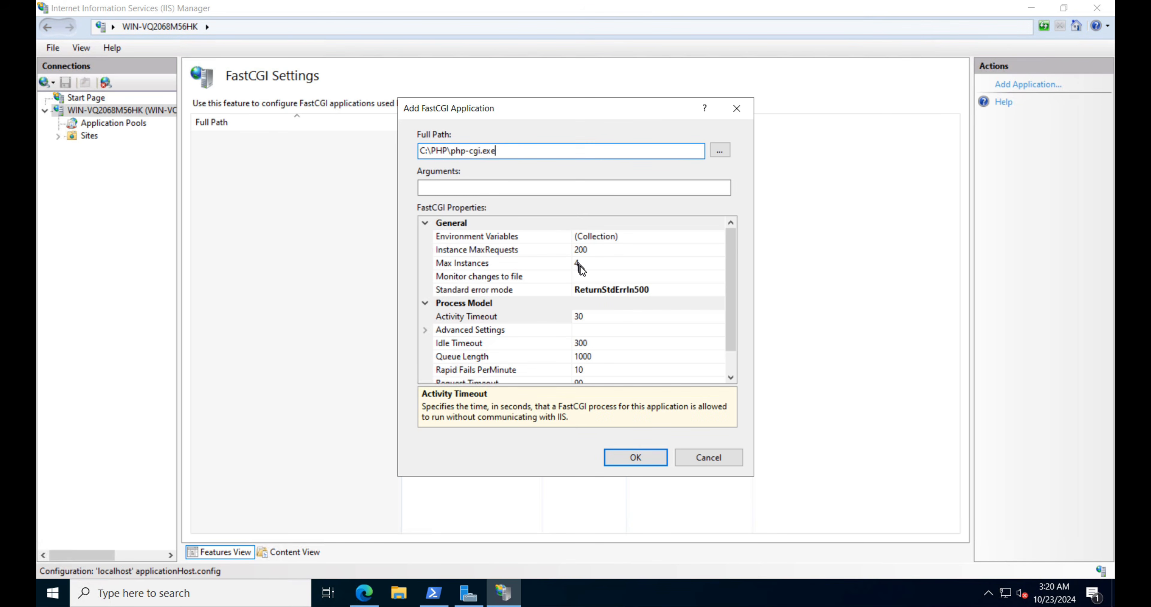
click(593, 251)
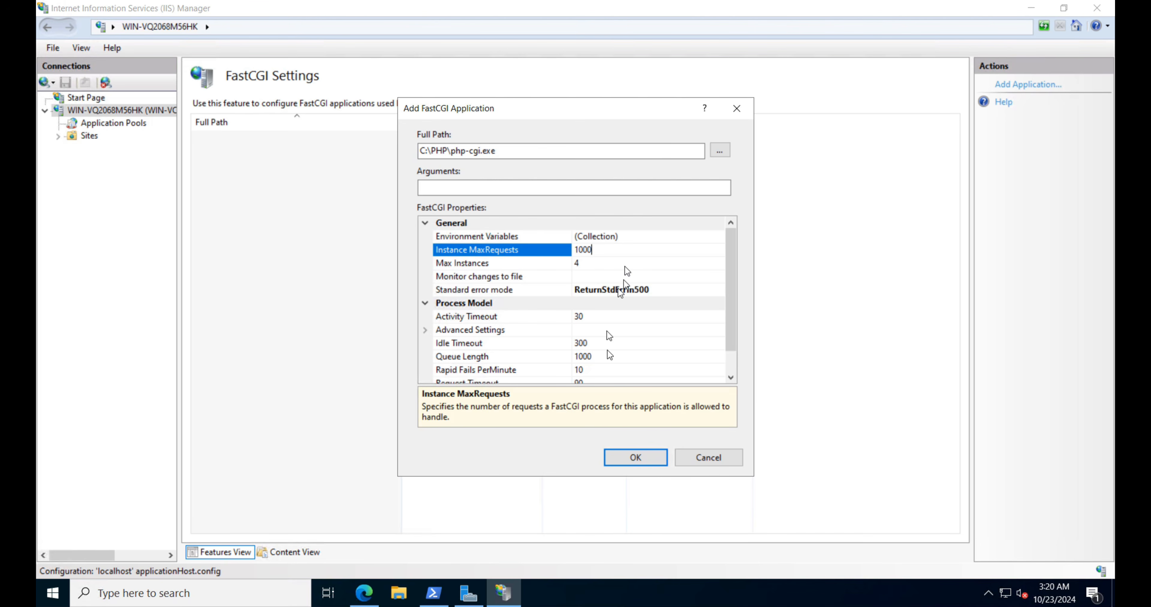
click(657, 460)
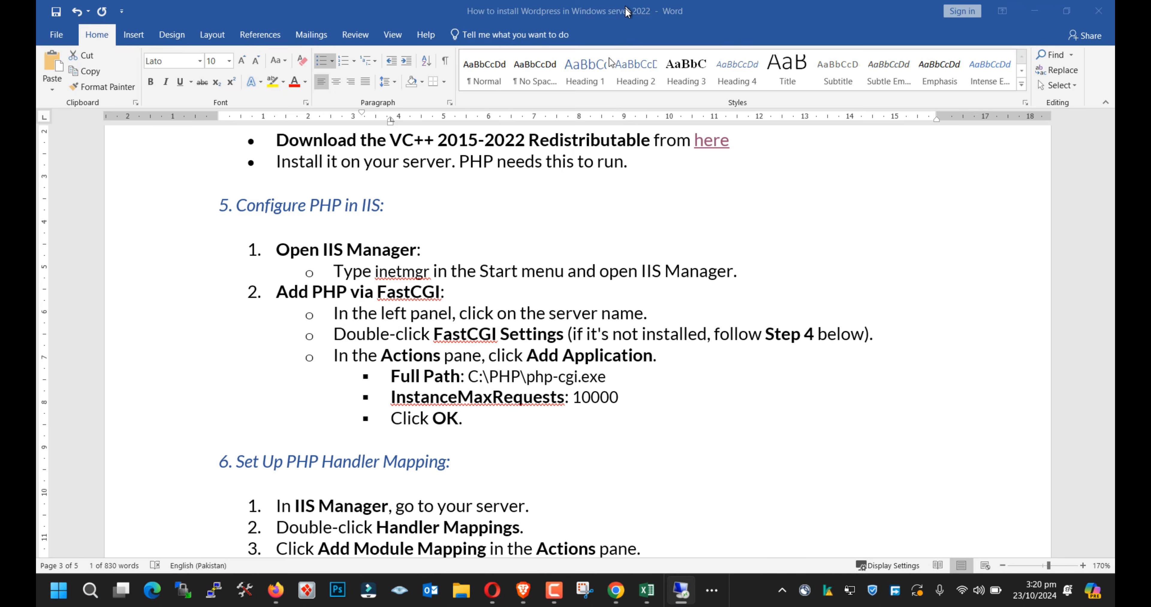
click(635, 6)
- Open the server's Handler Mappings in IIS Manager and begin a new module mapping
scroll(518, 312, down, 3)
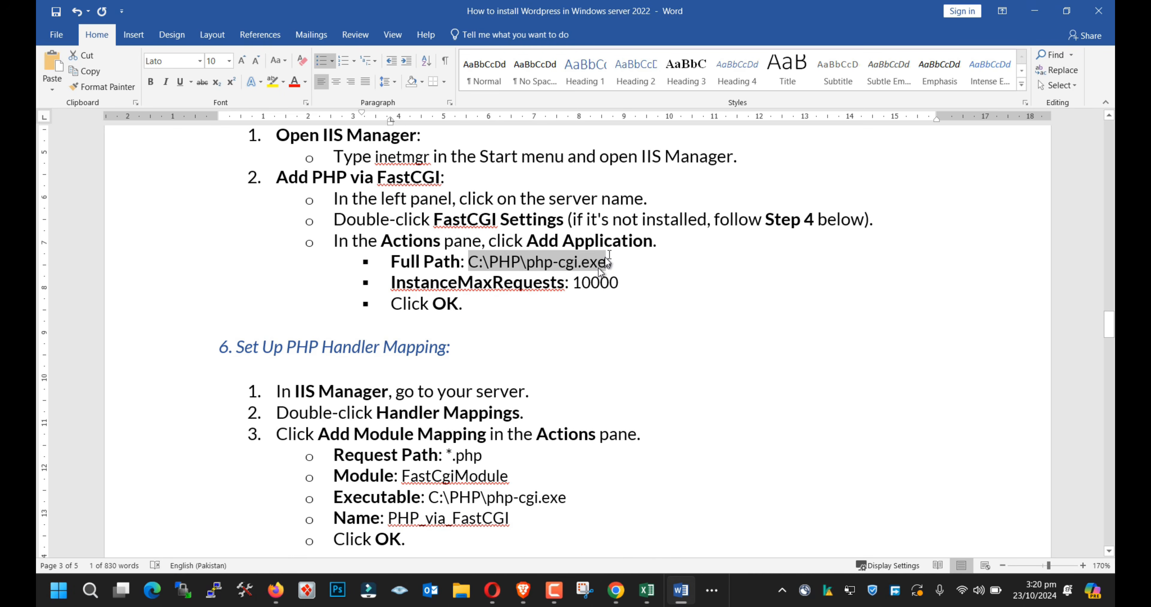
scroll(509, 319, down, 1)
scroll(502, 325, down, 1)
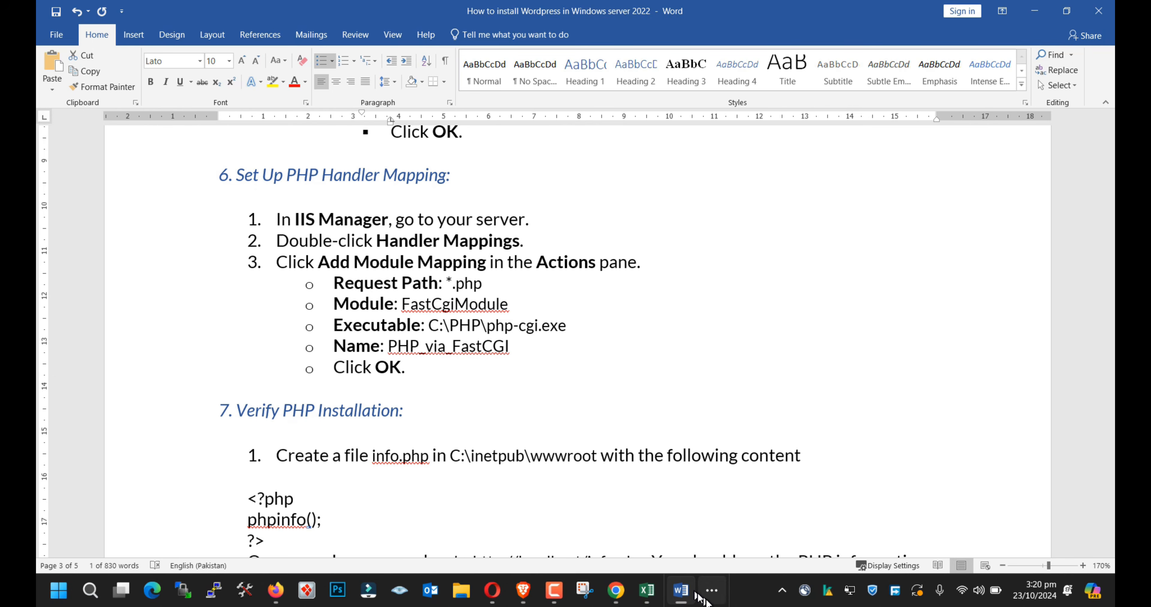
click(712, 590)
click(727, 549)
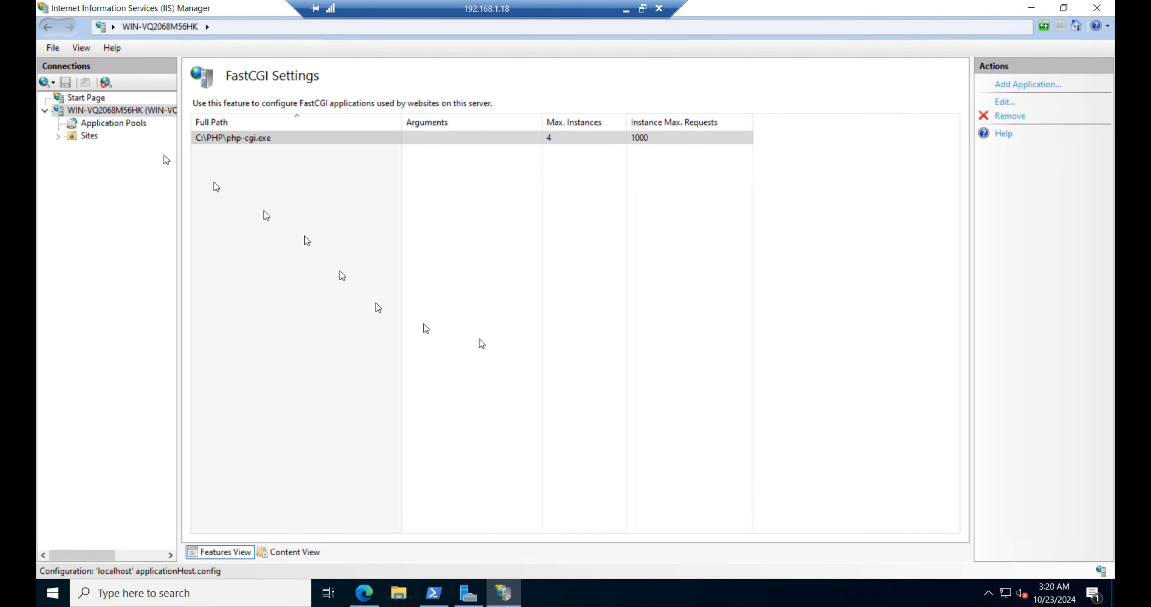
click(83, 111)
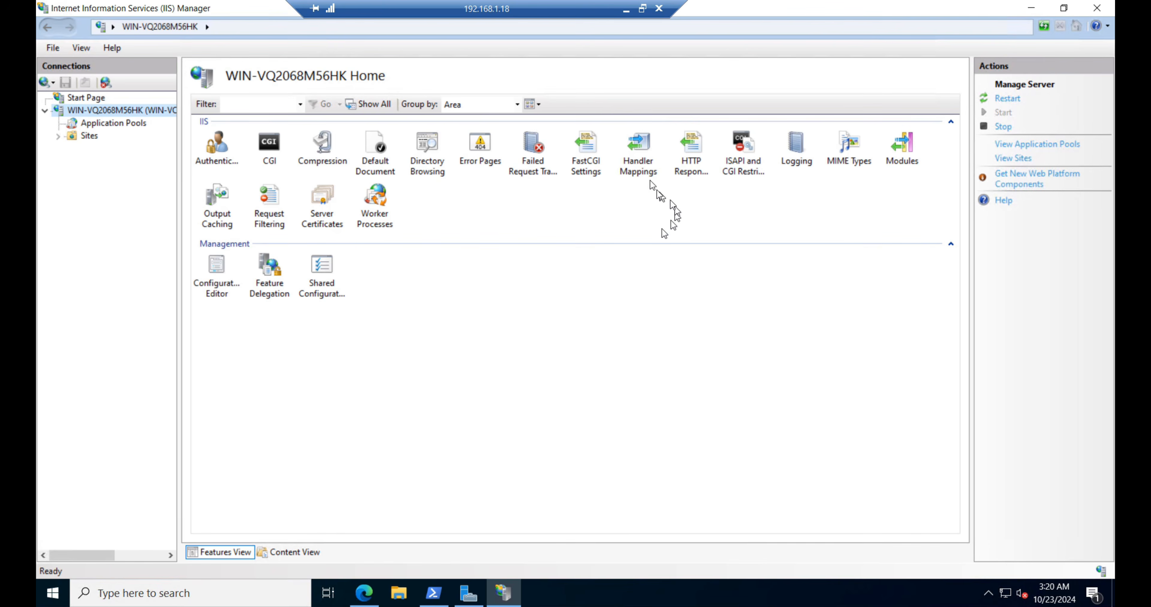
double_click(641, 177)
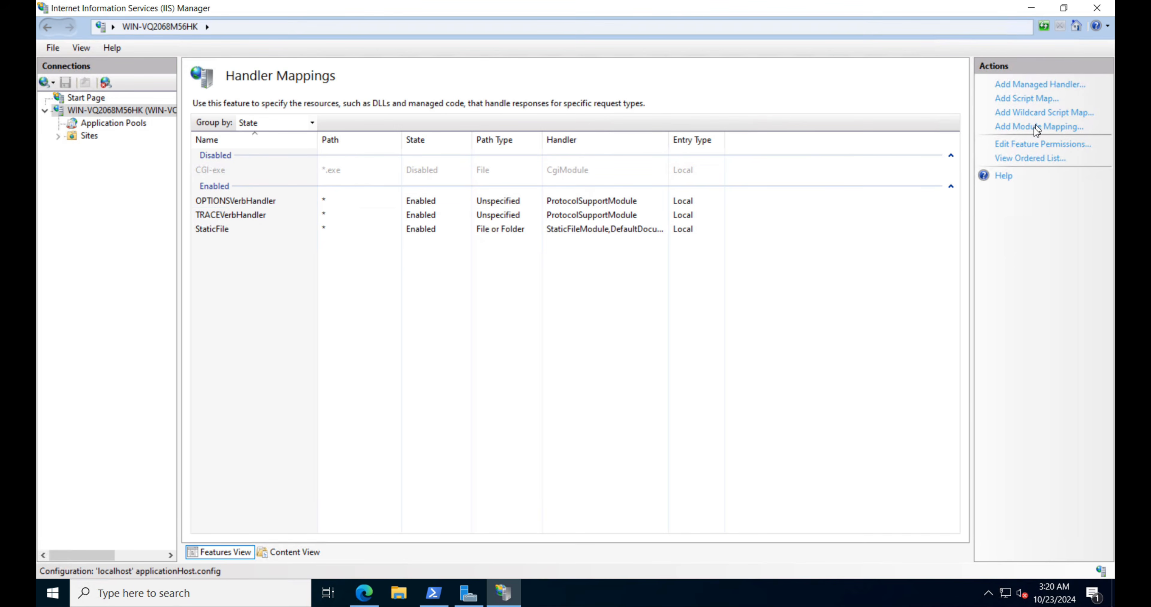
click(1011, 128)
- Enter *.php as the request path, copied from the Word guide
mouse_move(729, 8)
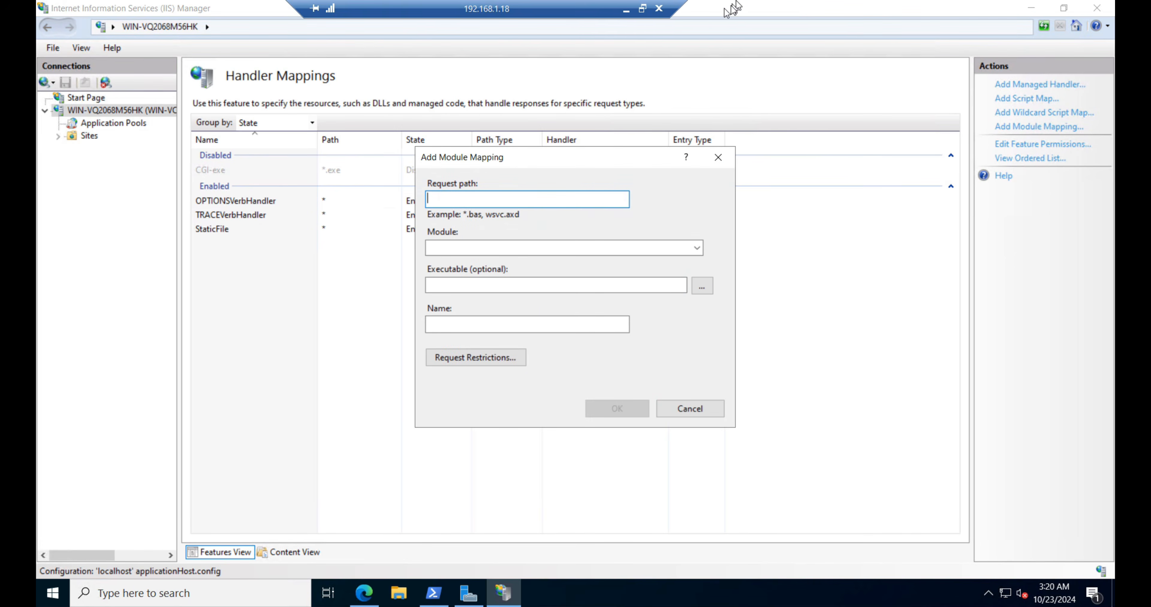
click(626, 9)
scroll(591, 218, down, 3)
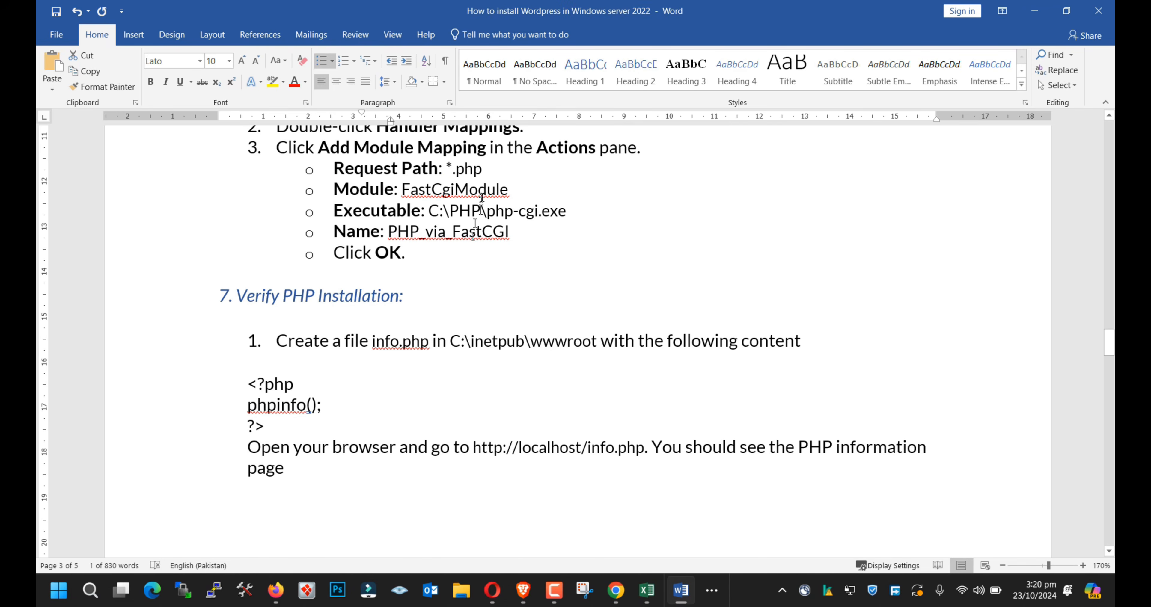
drag(483, 169, 446, 161)
key(ctrl+c)
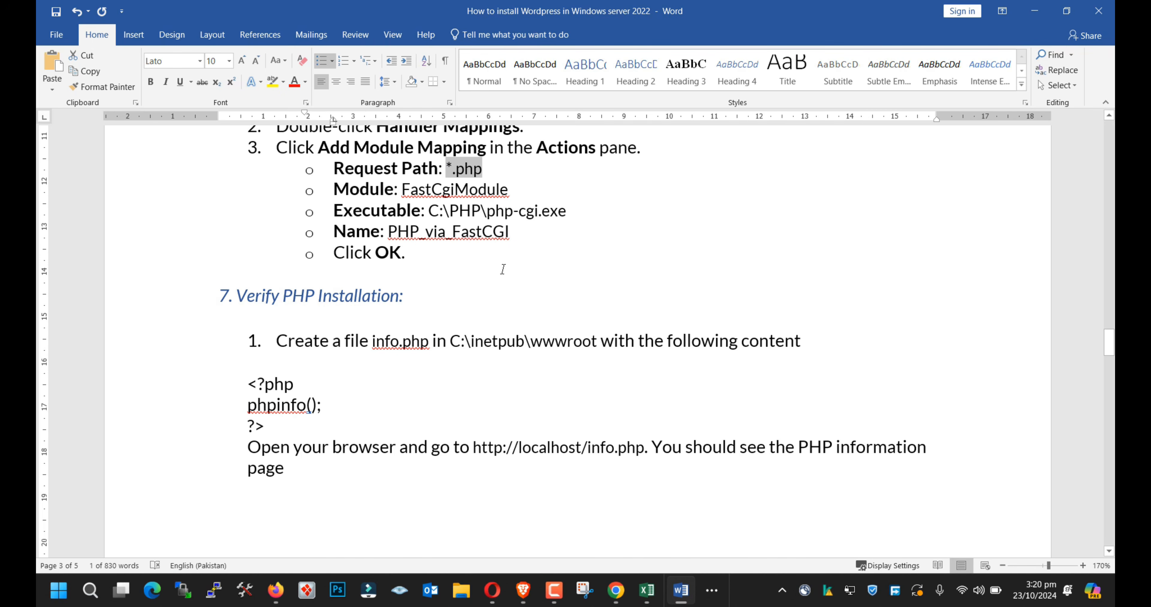
click(711, 590)
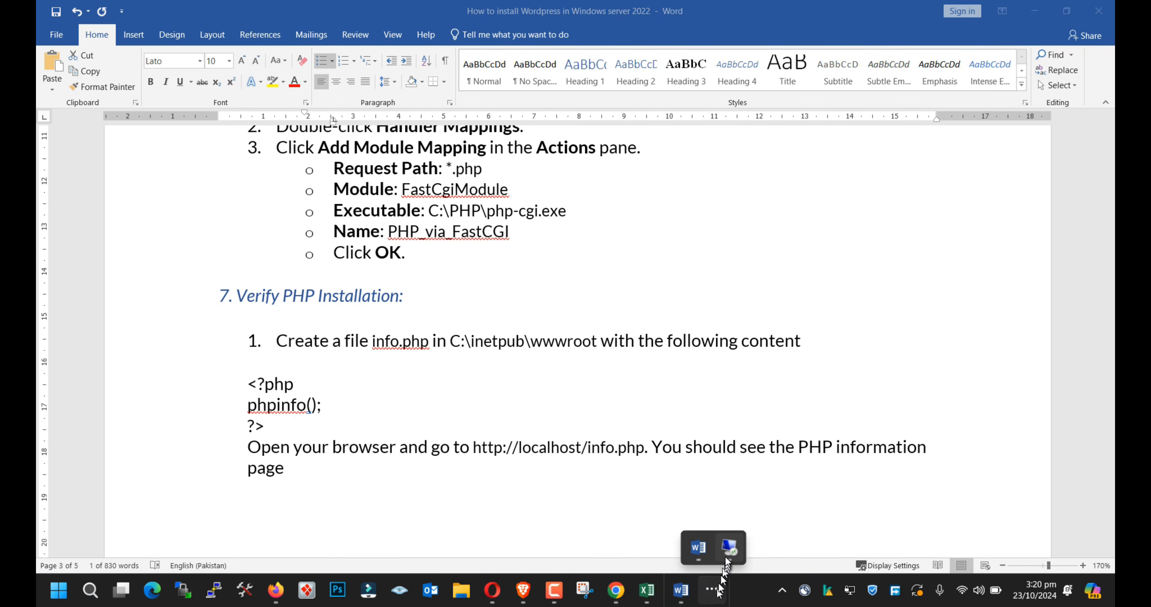
click(729, 558)
key(ctrl+v)
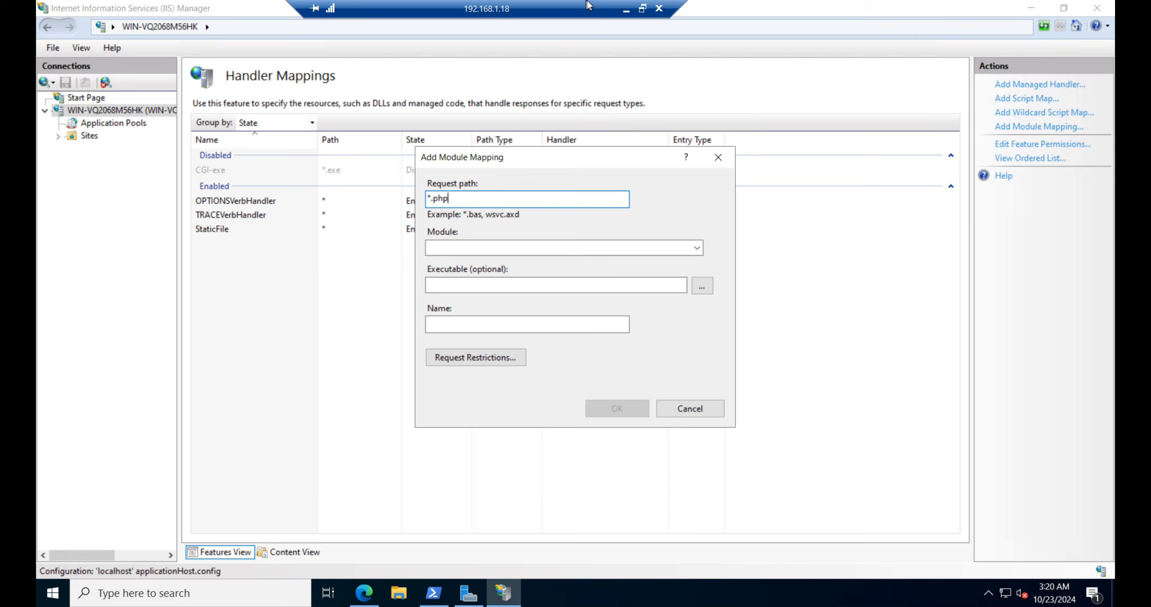
- Set the mapping's module to FastCgiModule
click(626, 9)
drag(509, 189, 405, 184)
key(ctrl+c)
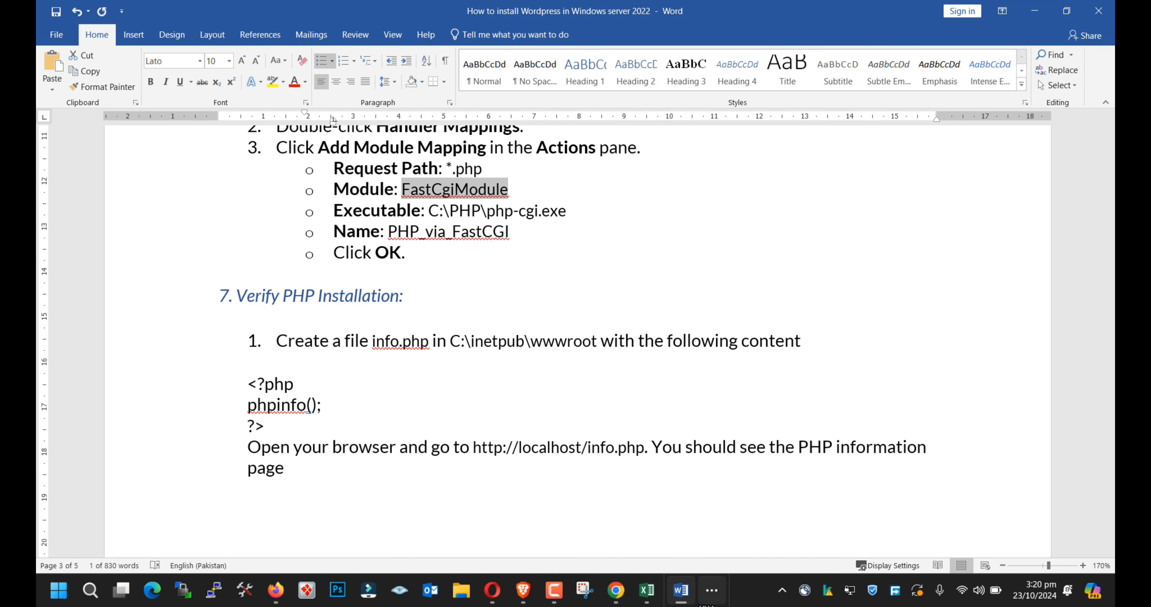
click(711, 590)
click(729, 558)
click(453, 247)
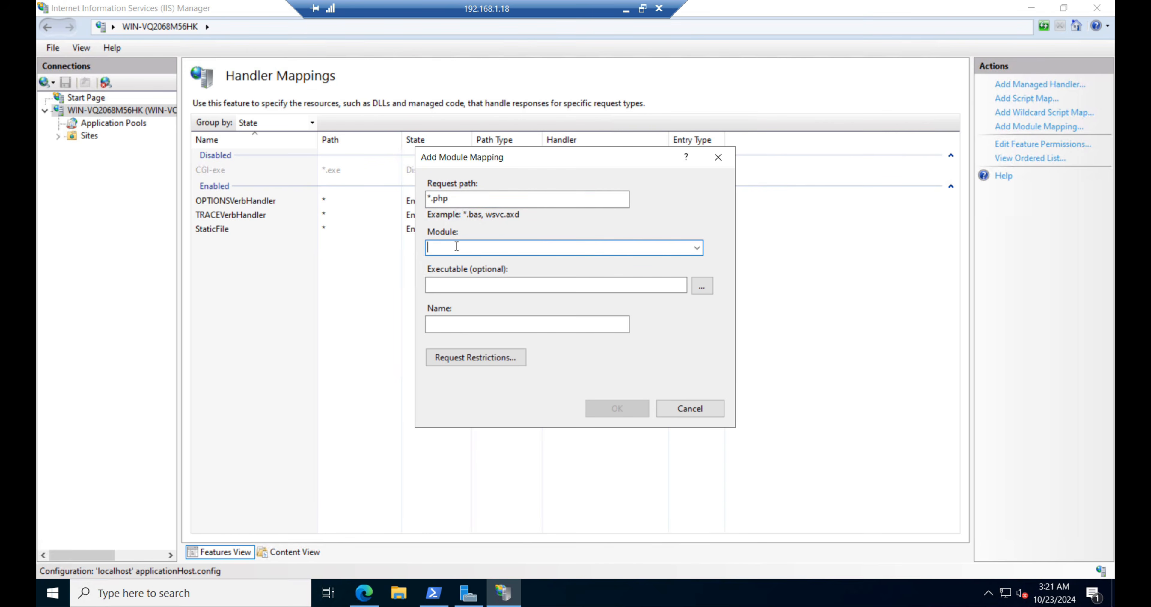
key(ctrl+v)
- Copy the C:\PHP\php-cgi.exe path from the guide for the executable field
click(625, 10)
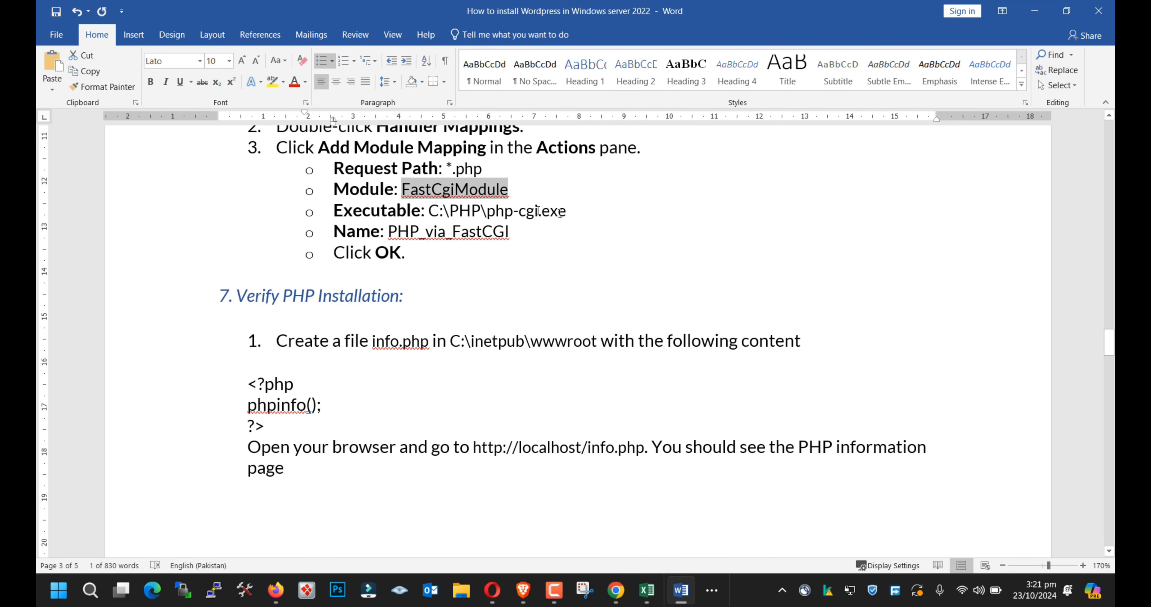
drag(560, 212, 462, 208)
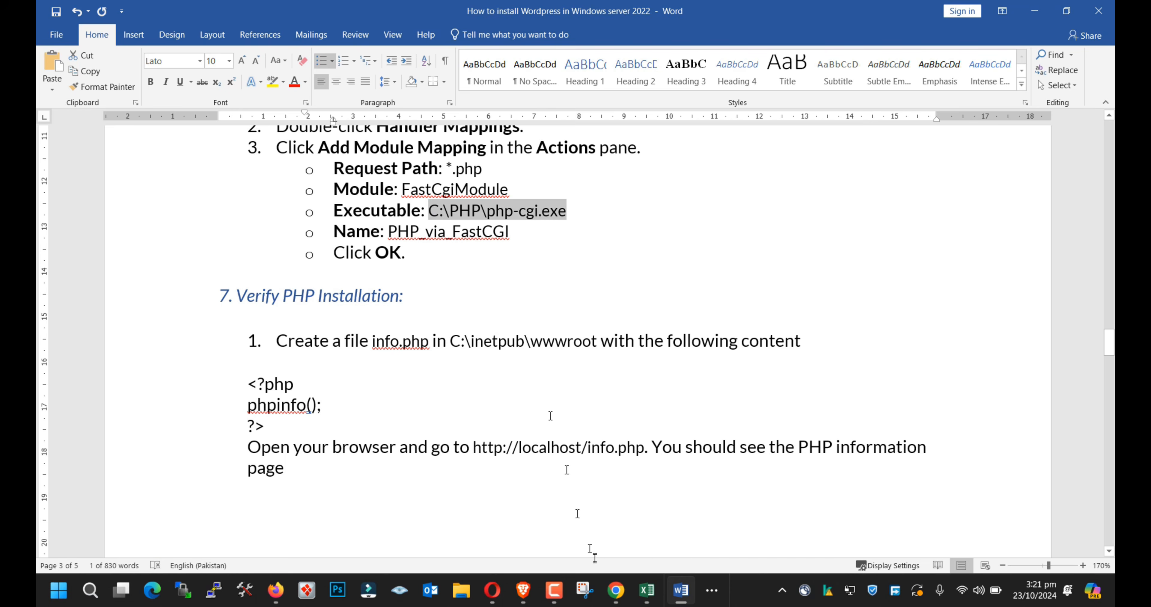
click(713, 592)
click(730, 548)
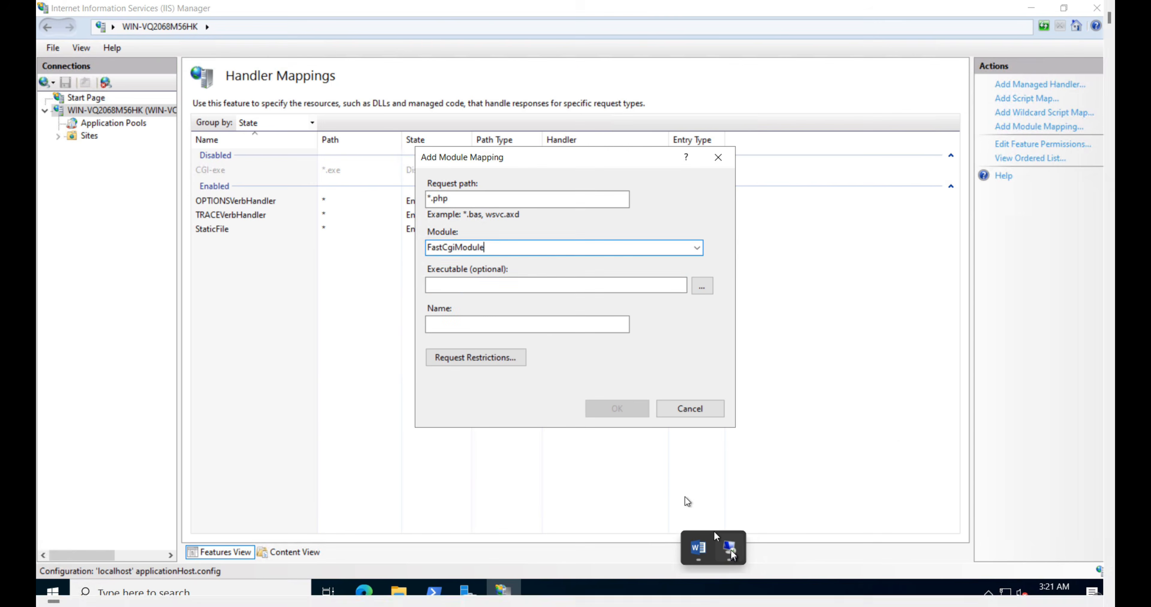
click(463, 290)
- Name the mapping PHP_via_FastCGI
click(623, 8)
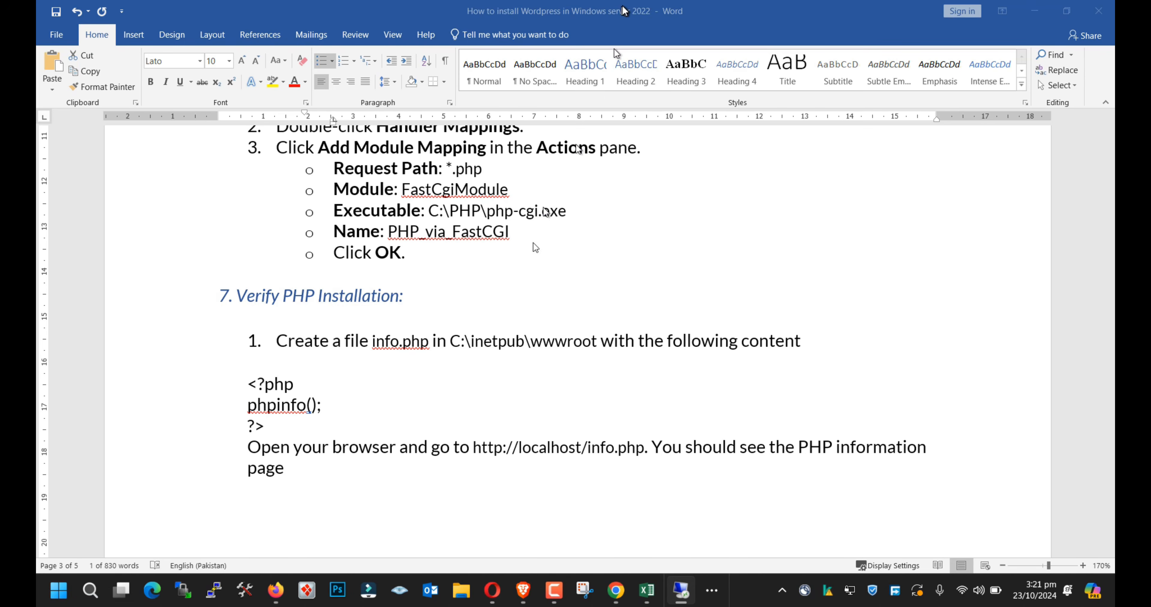
drag(513, 234, 406, 222)
key(ctrl+c)
key(alt+Tab)
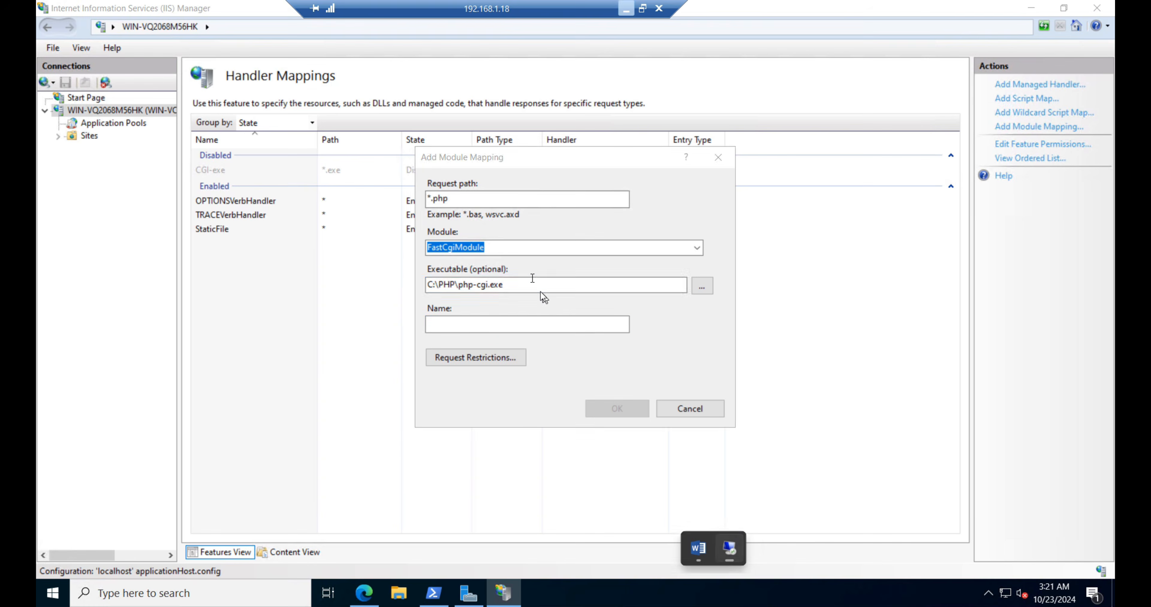
click(492, 324)
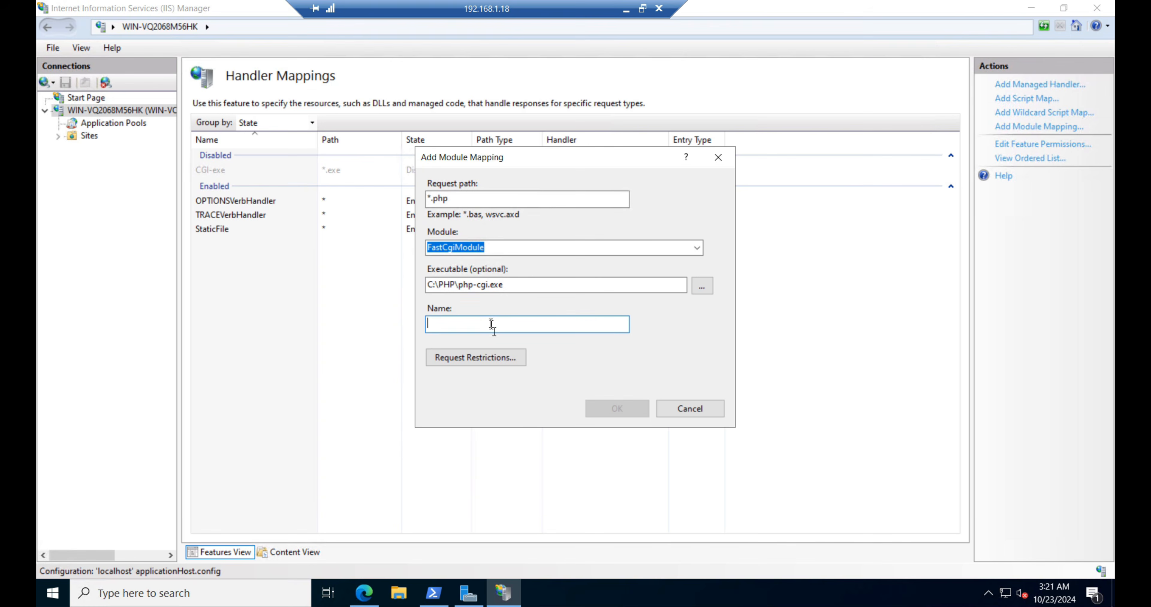
key(ctrl+v)
- Save the mapping, accept creating its FastCGI application, and continue to the Verify PHP Installation step
click(615, 410)
click(570, 354)
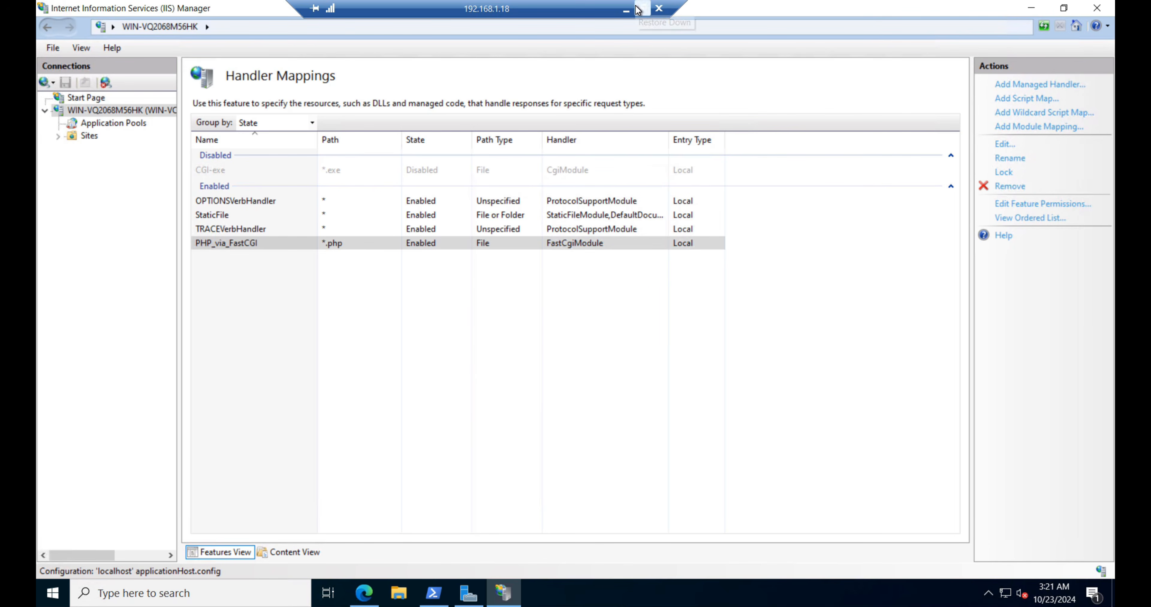
click(626, 9)
scroll(491, 290, down, 3)
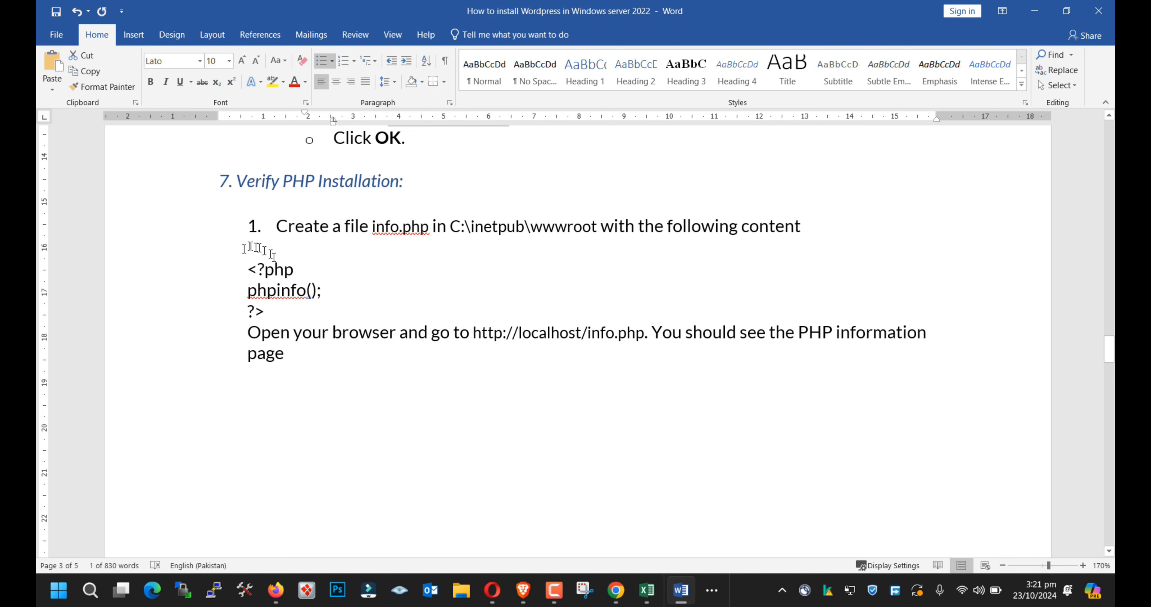
- Select the <?php / phpinfo(); / ?> code lines in the Word guide for copying
drag(242, 263, 268, 316)
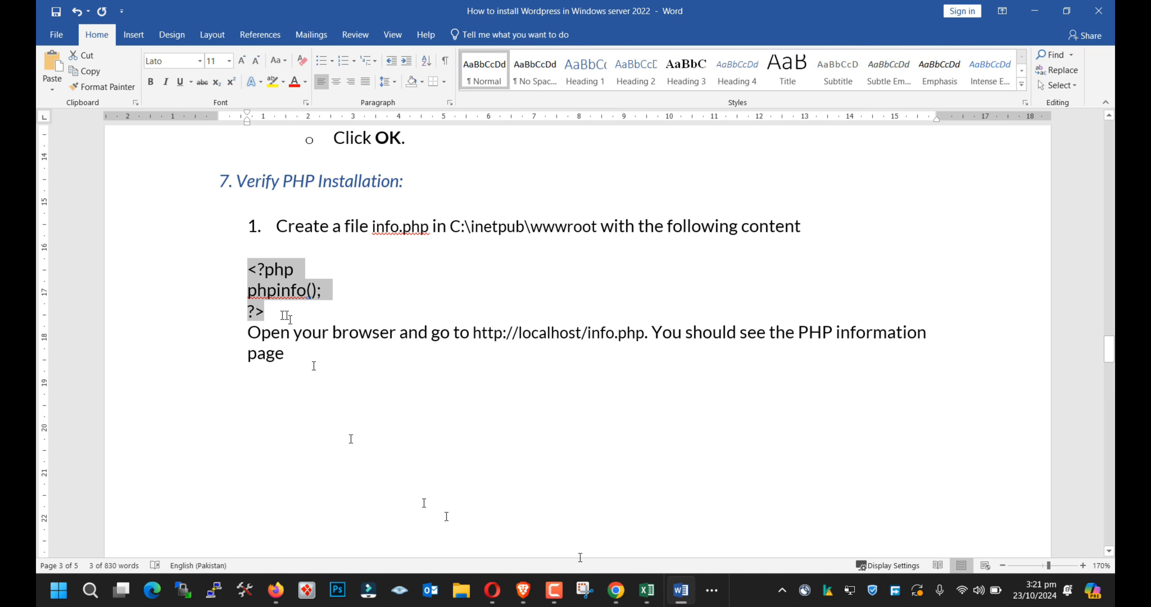
click(712, 590)
- Browse File Explorer to the C:\inetpub\wwwroot folder
click(730, 549)
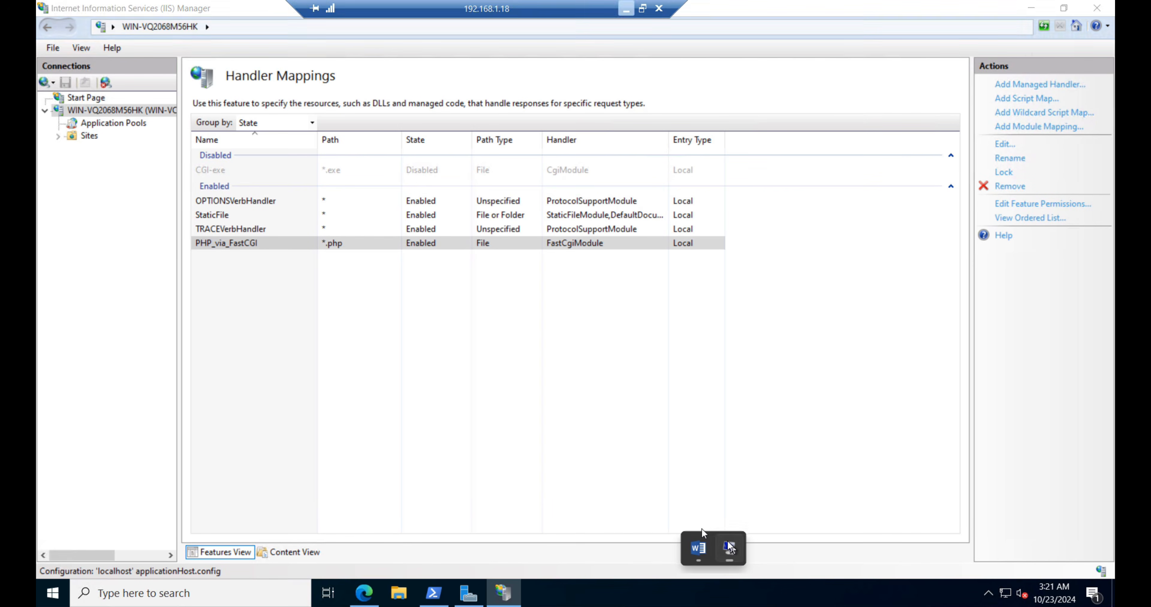
click(399, 594)
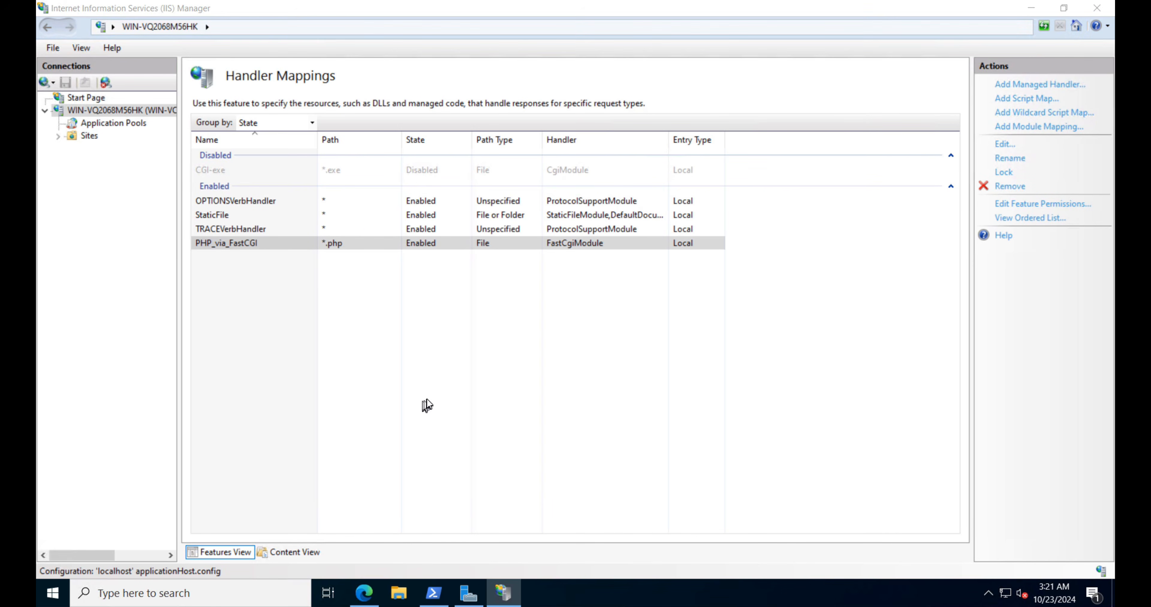
click(89, 187)
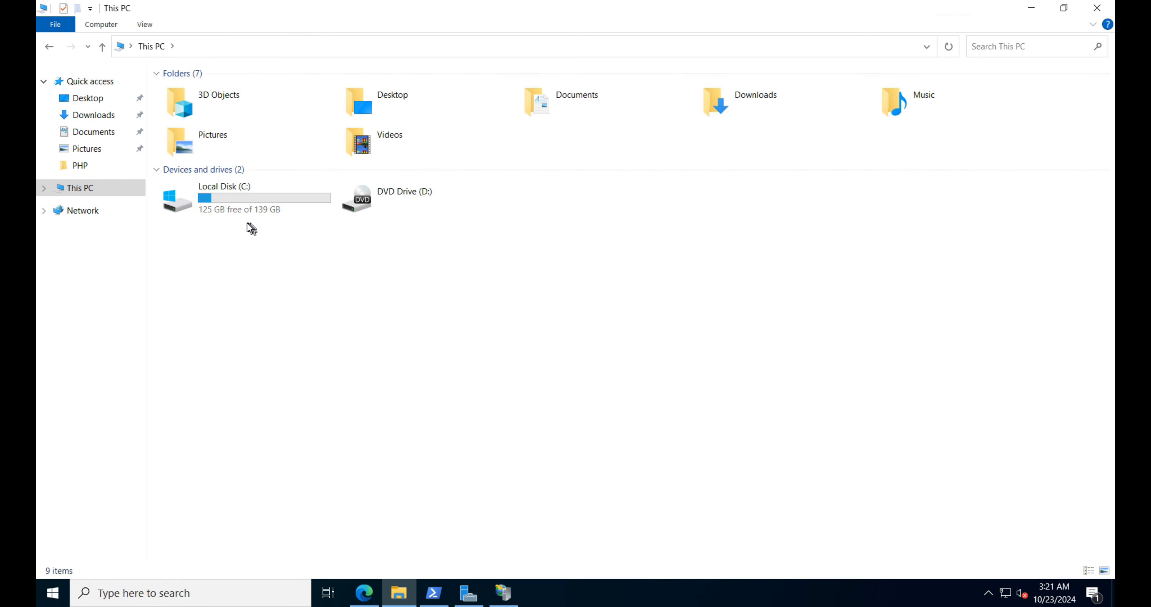
double_click(244, 212)
double_click(218, 97)
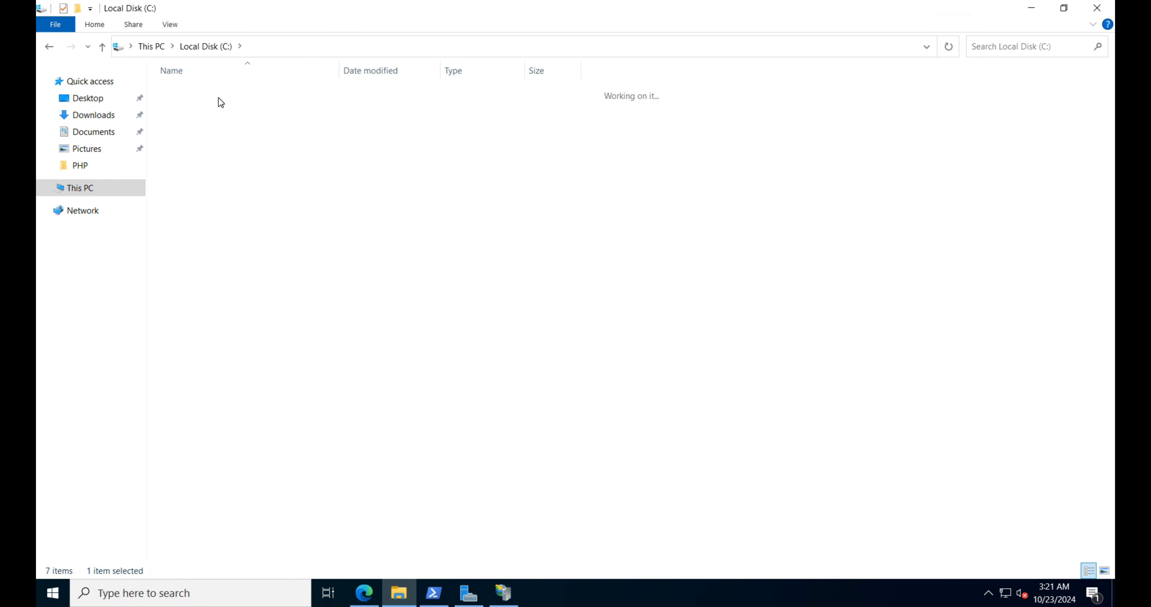
double_click(201, 160)
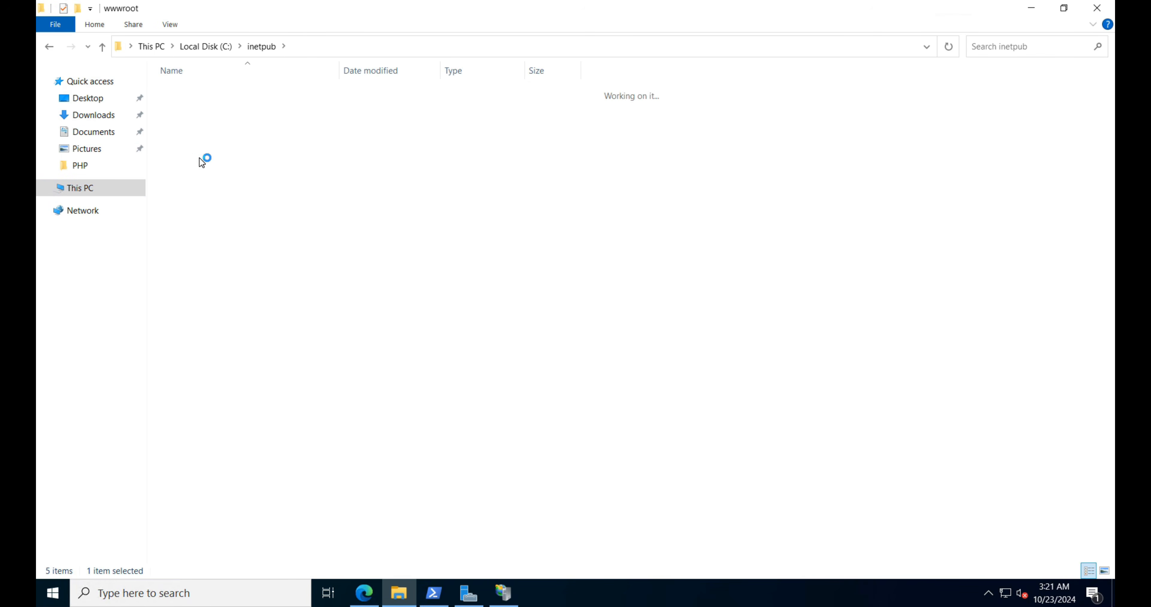
- Turn off hiding extensions for known file types via 'control folder' Folder Options
right_click(223, 190)
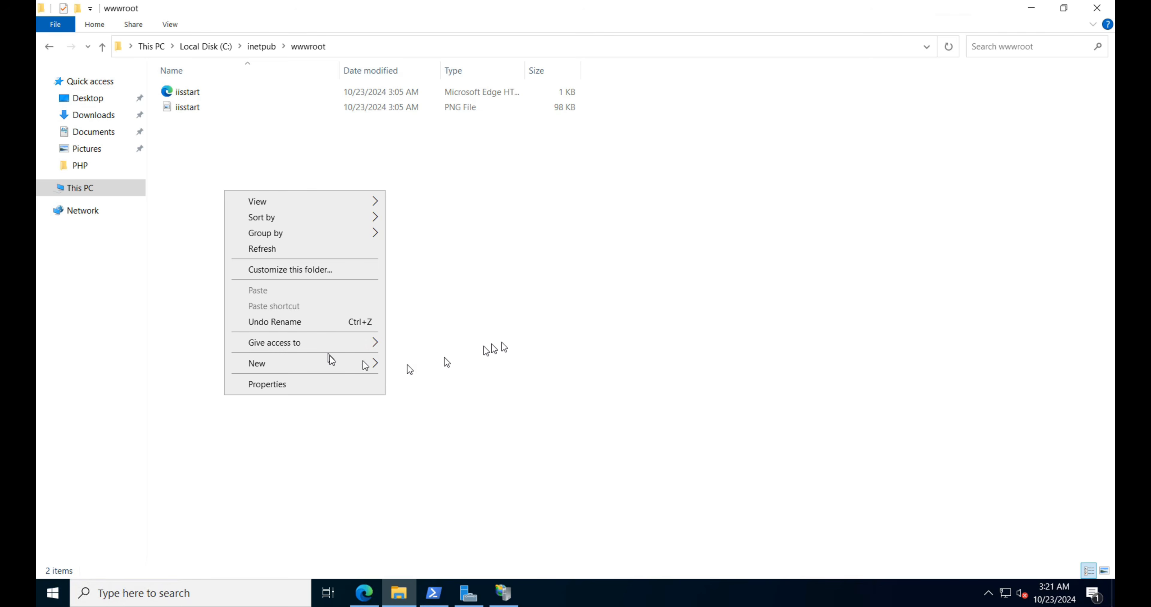
key(super+r)
text(cont)
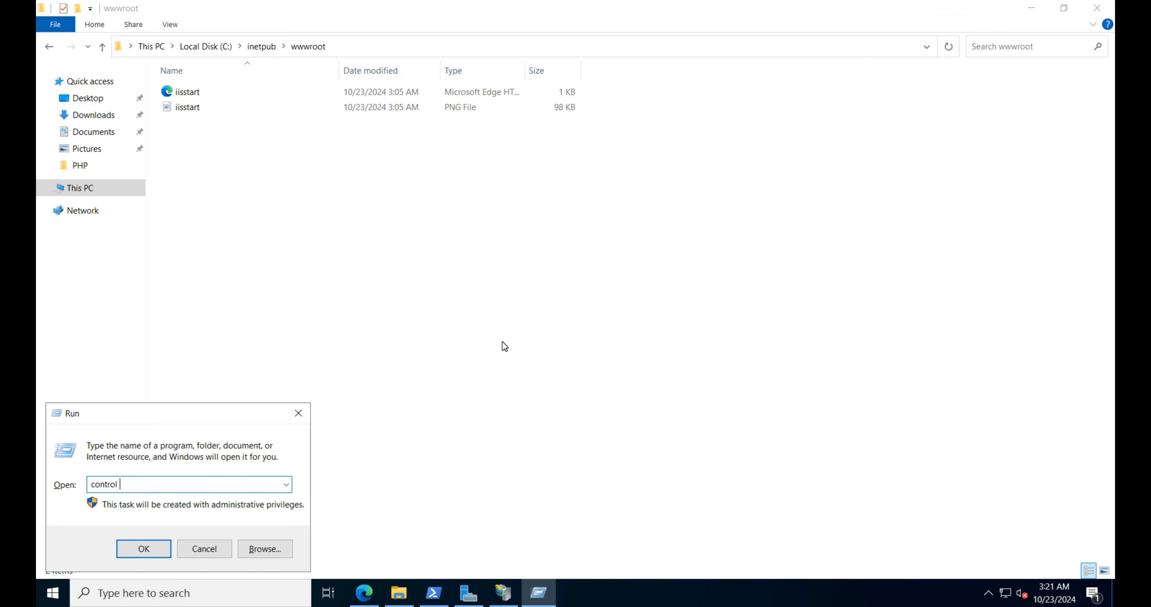
text(rol folder)
key(Return)
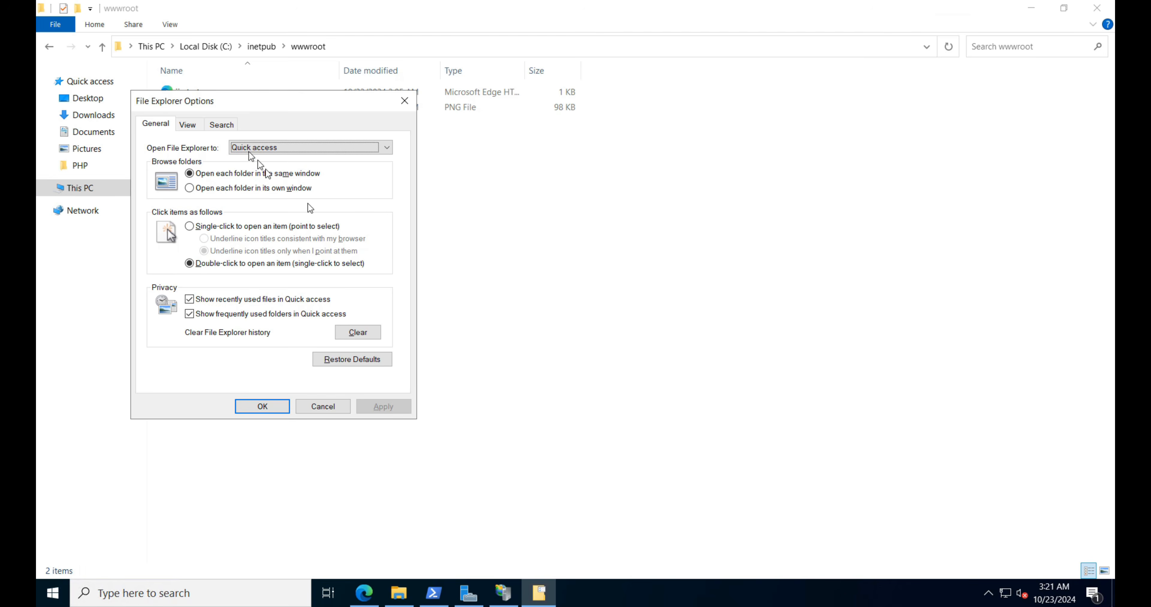
click(187, 124)
click(191, 331)
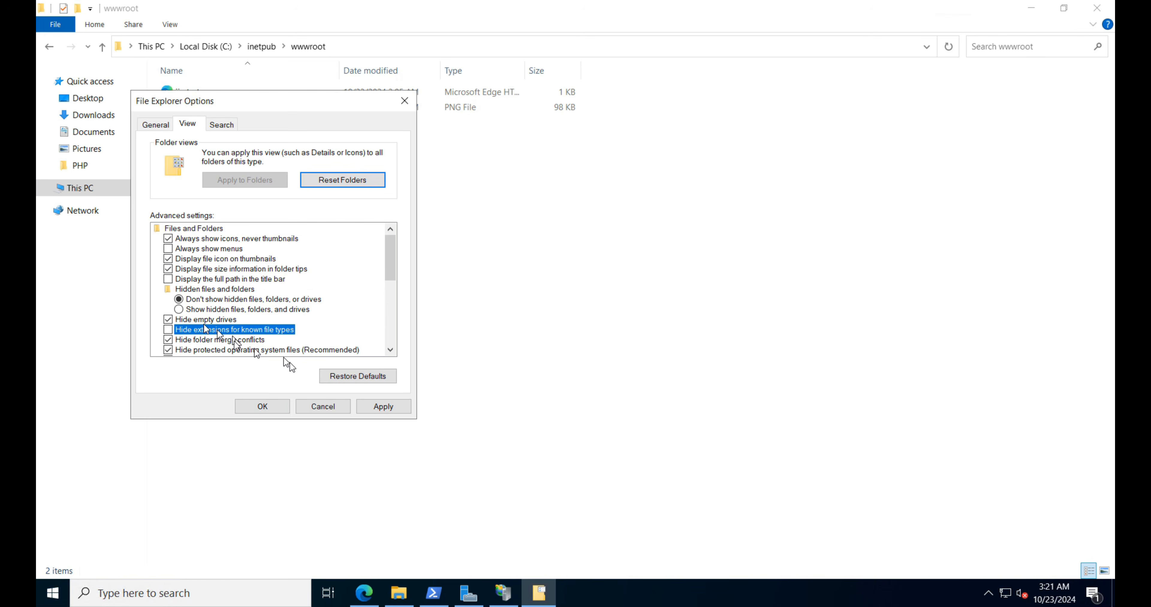
click(272, 406)
- Create a new text document in wwwroot named info.php
right_click(222, 171)
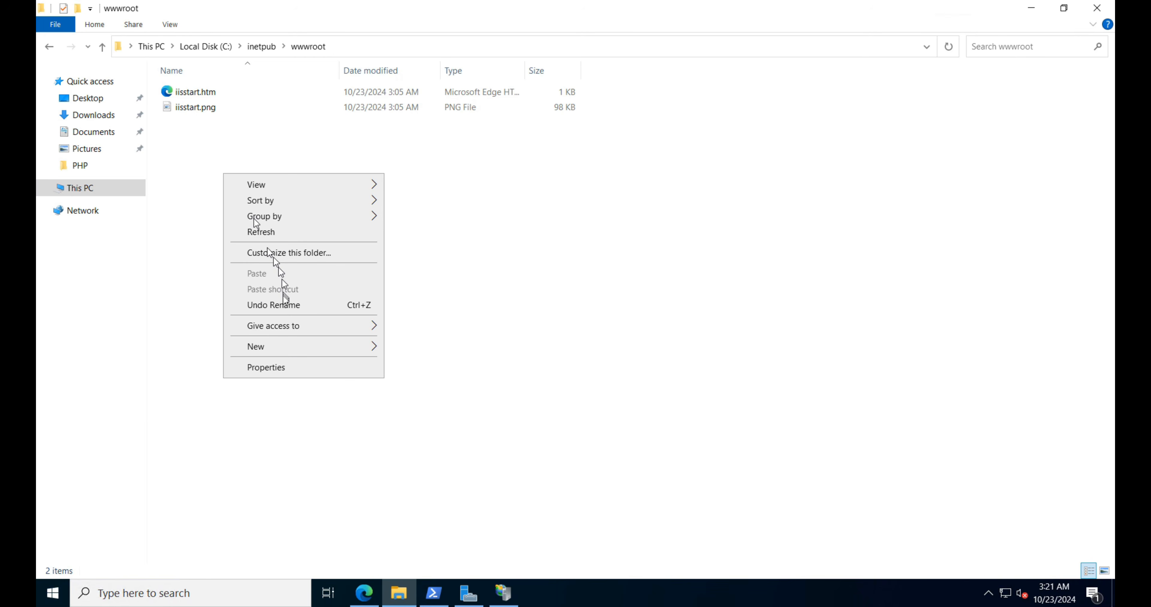
click(187, 179)
right_click(222, 241)
mouse_move(311, 413)
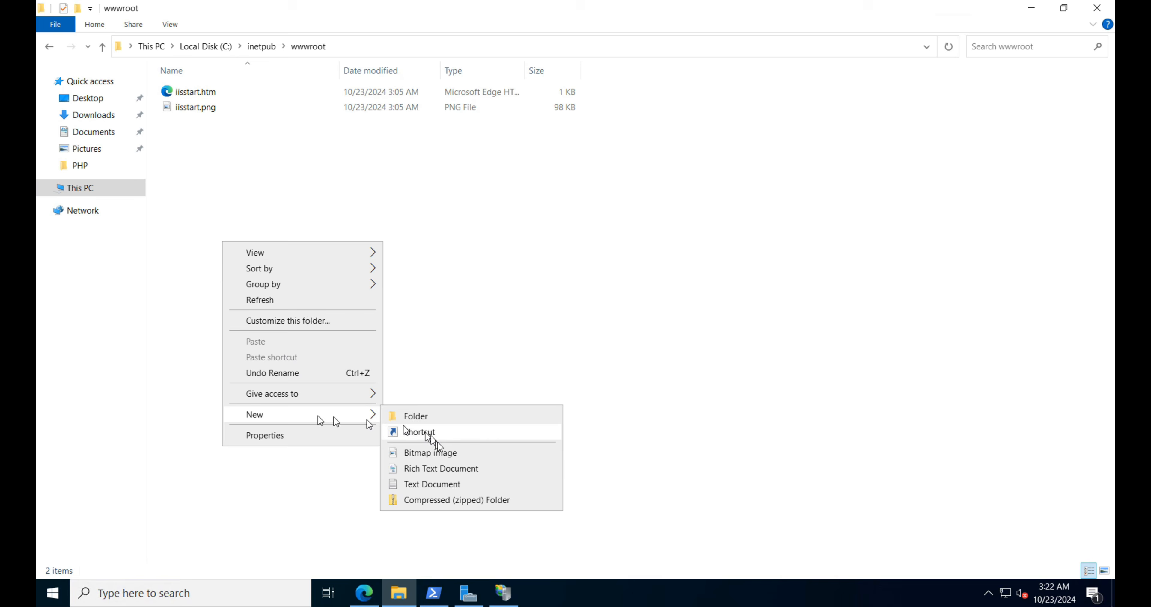
click(443, 487)
text(php)
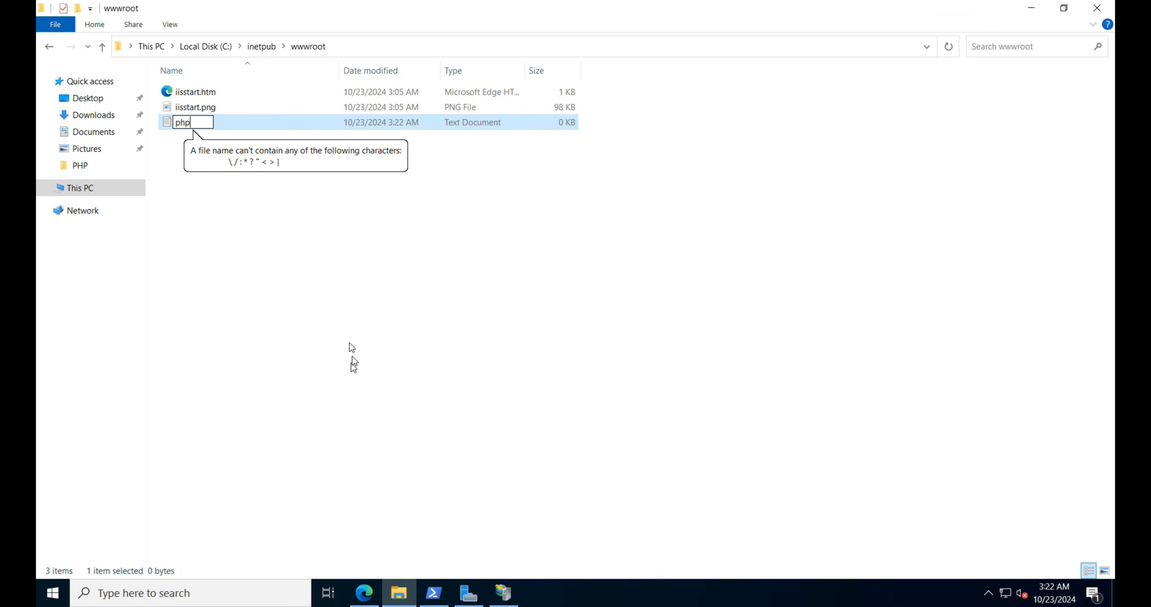
key(BackSpace)
key(BackSpace)
text(info)
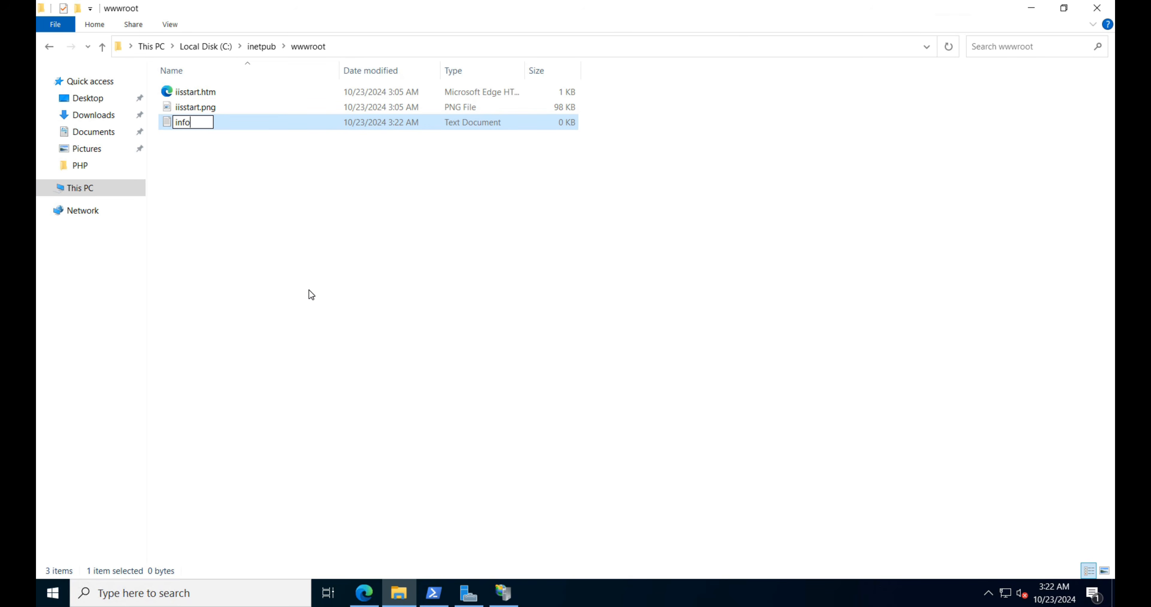
text(.php)
key(Return)
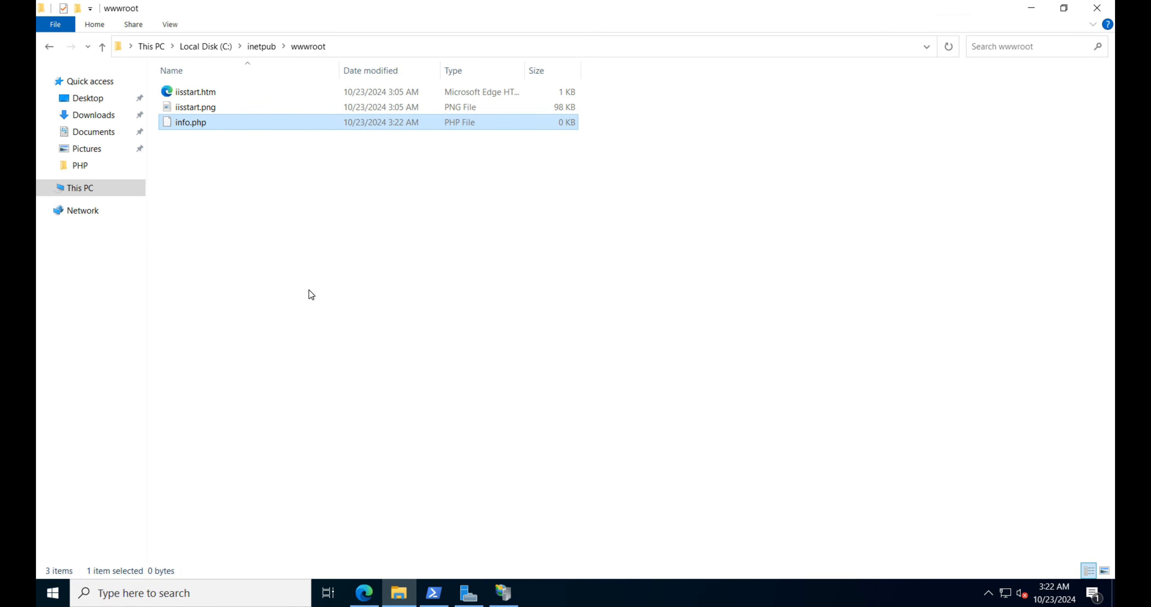
- Open info.php in Notepad and paste the clipboard into it
right_click(203, 122)
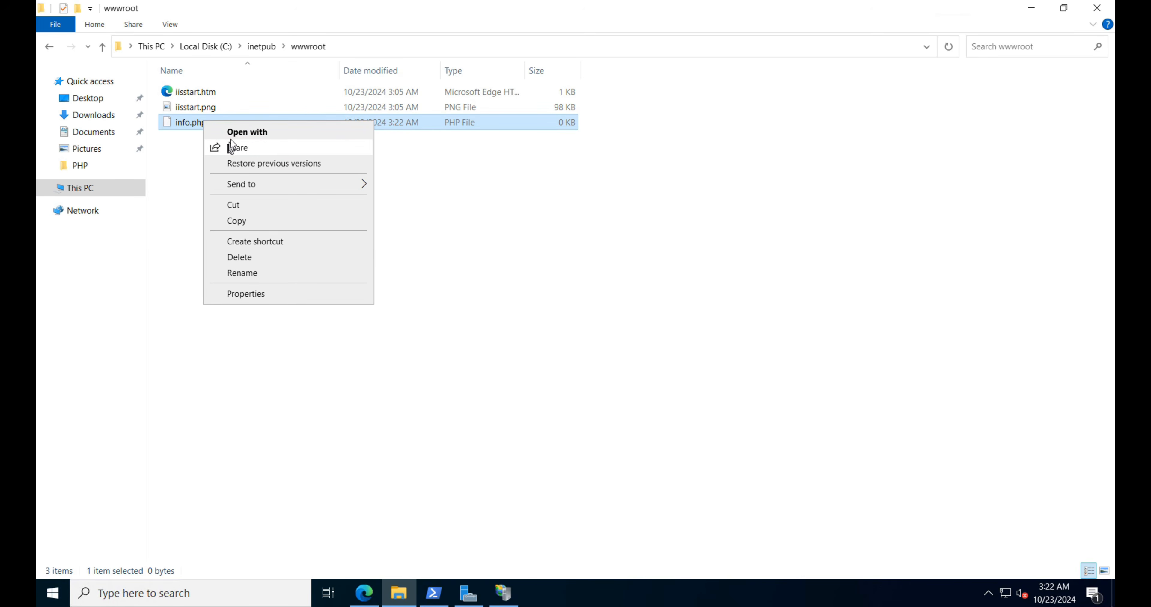
click(231, 135)
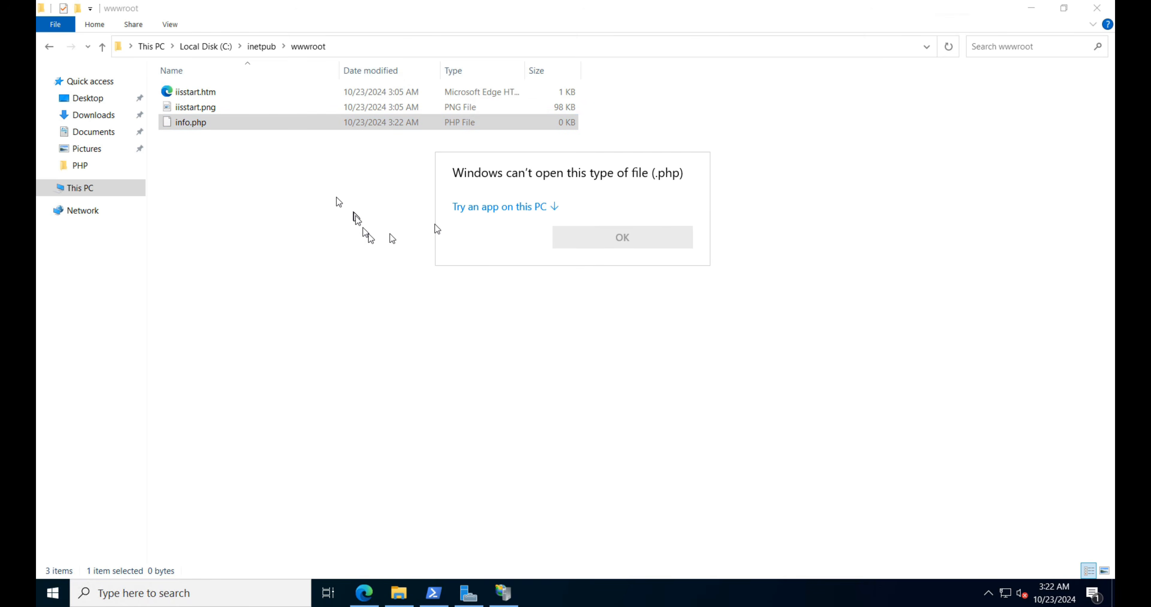
click(512, 208)
click(487, 250)
click(608, 457)
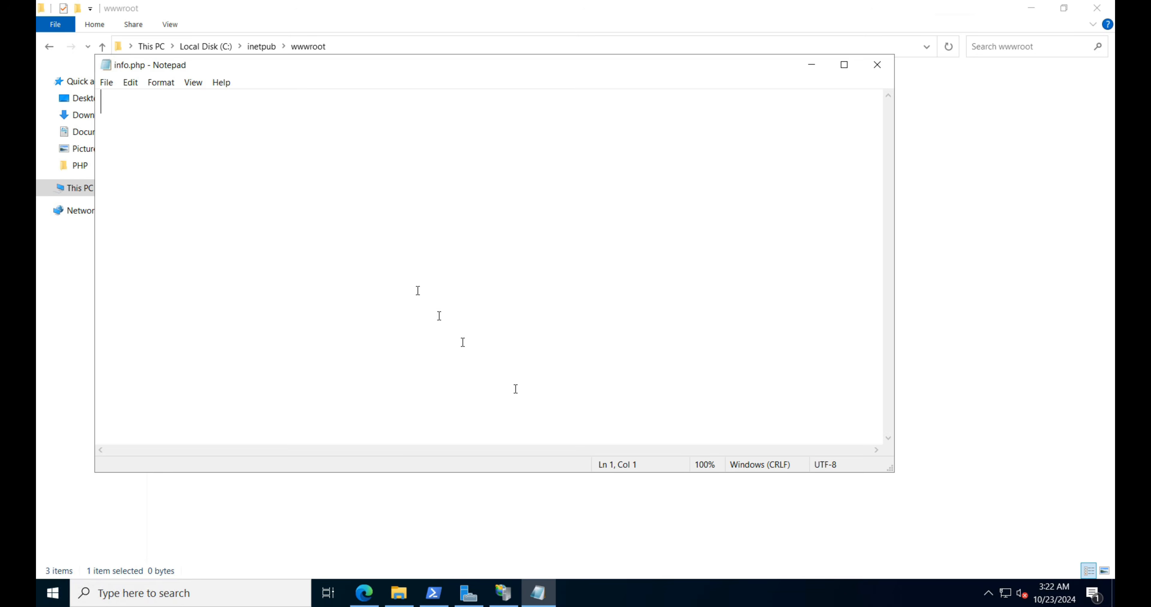
text(php phpinfo();)
- Reselect the three PHP code lines in the Word guide and return to the server
mouse_move(713, 5)
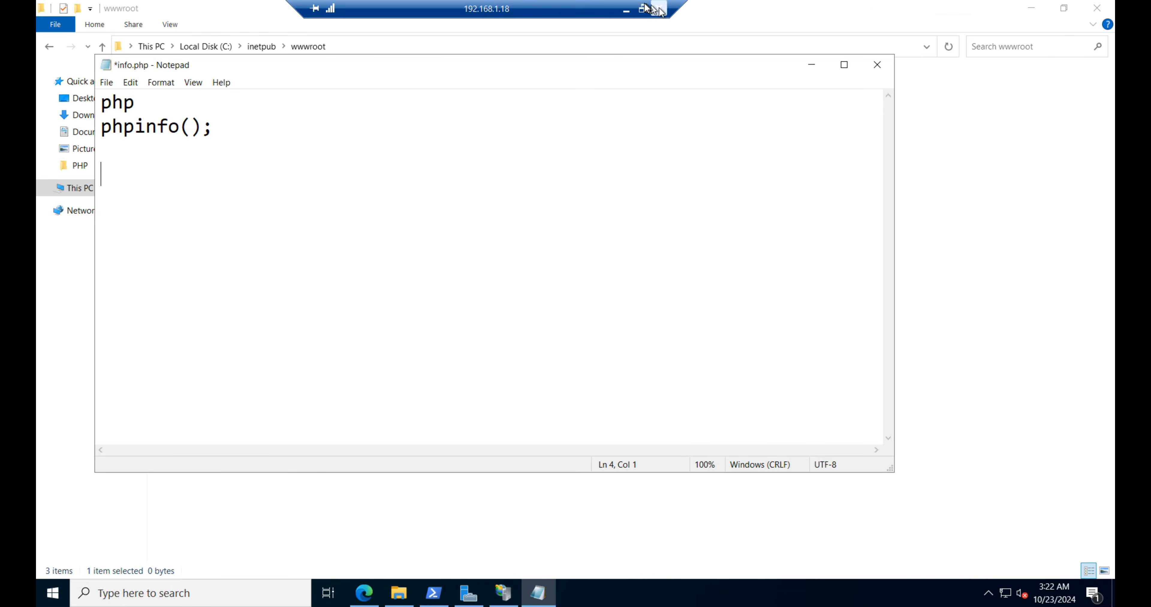
click(631, 7)
click(328, 269)
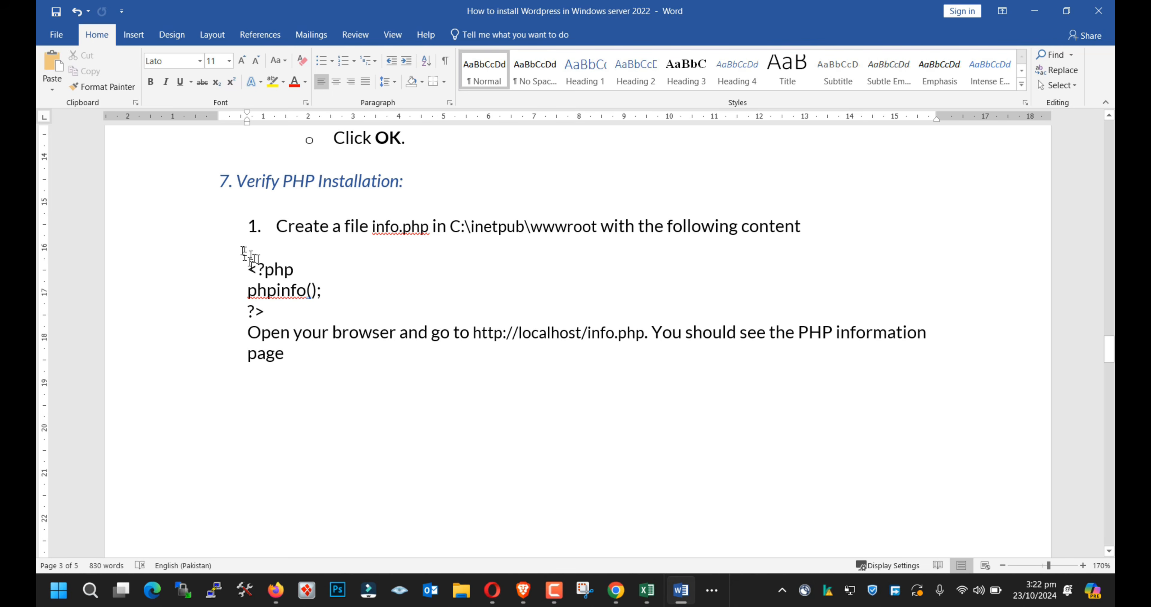
drag(249, 264, 291, 310)
key(ctrl+c)
click(711, 590)
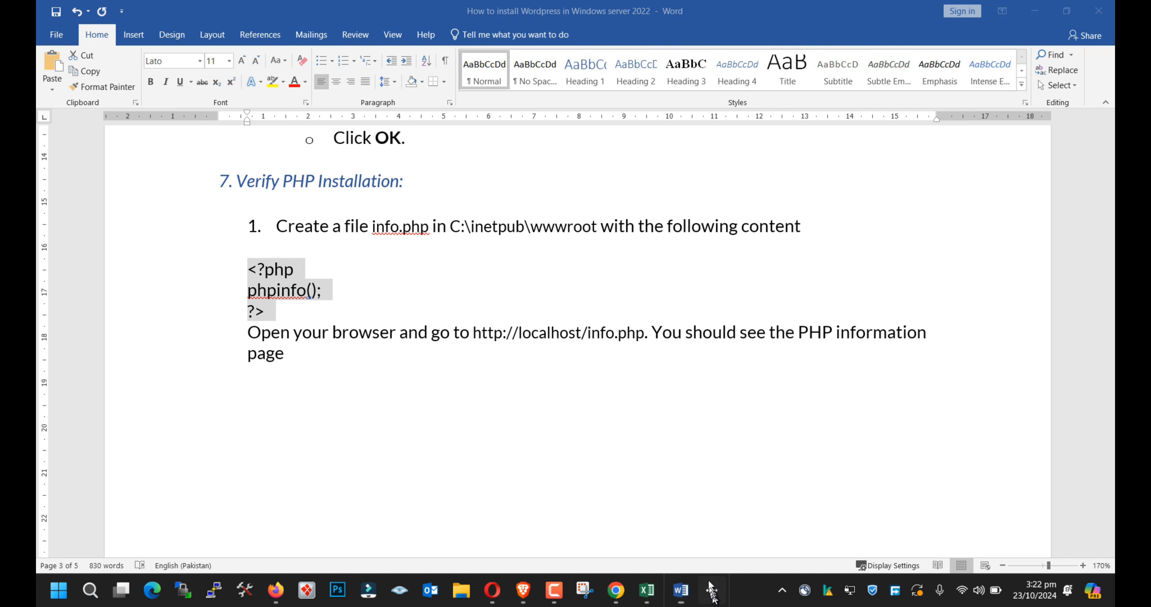
click(729, 553)
- Replace info.php's contents with the phpinfo code, save it, and close Notepad and Explorer
click(249, 149)
key(ctrl+a)
key(ctrl+v)
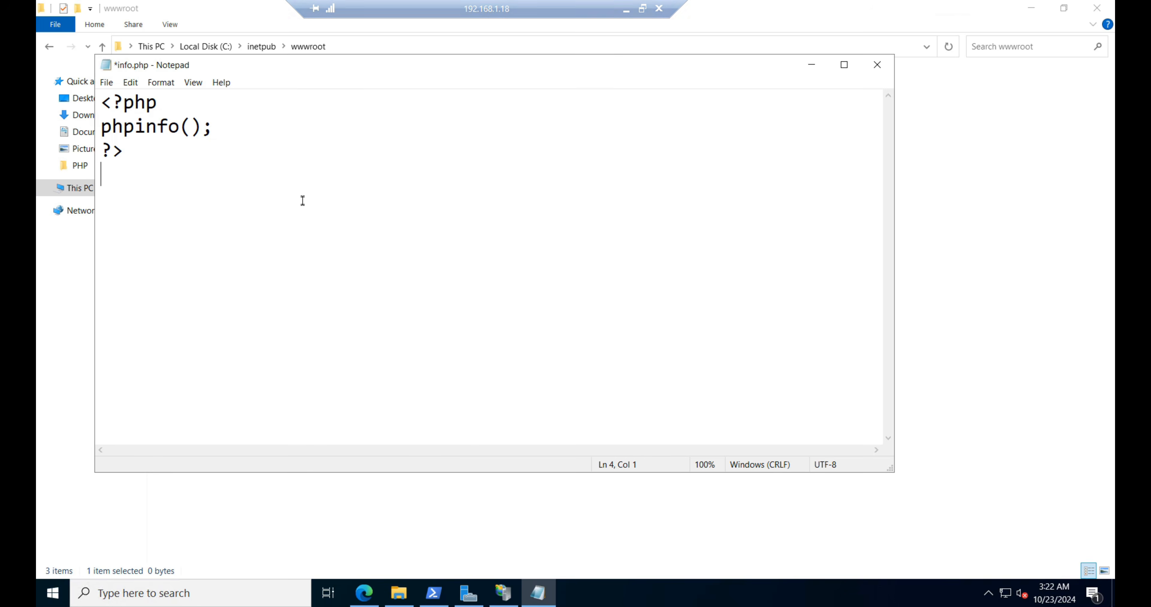
key(ctrl+s)
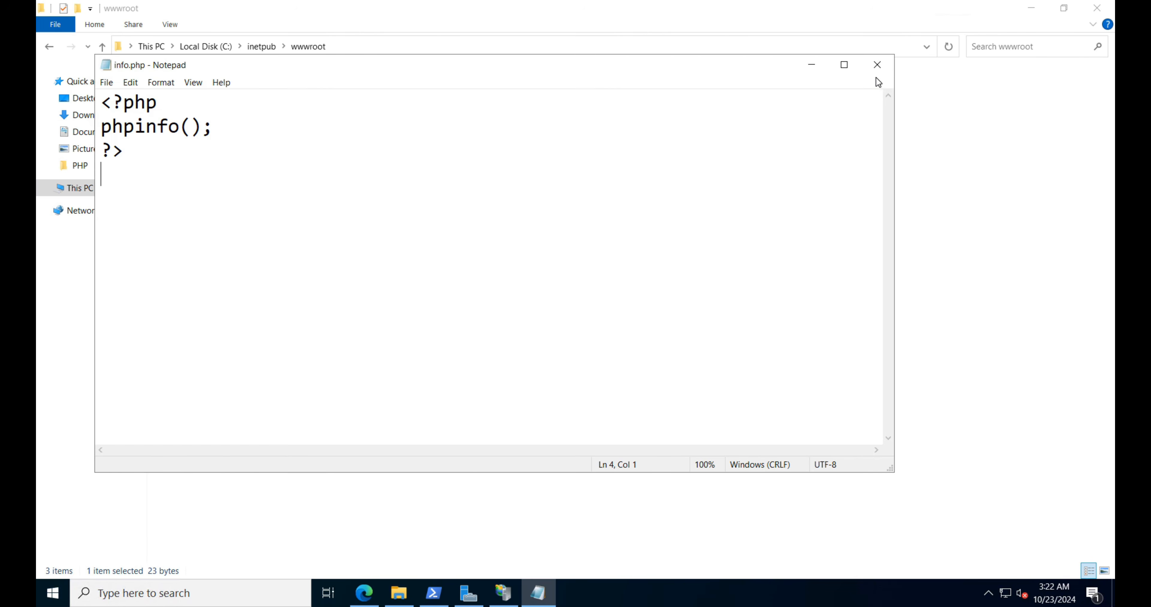
click(877, 66)
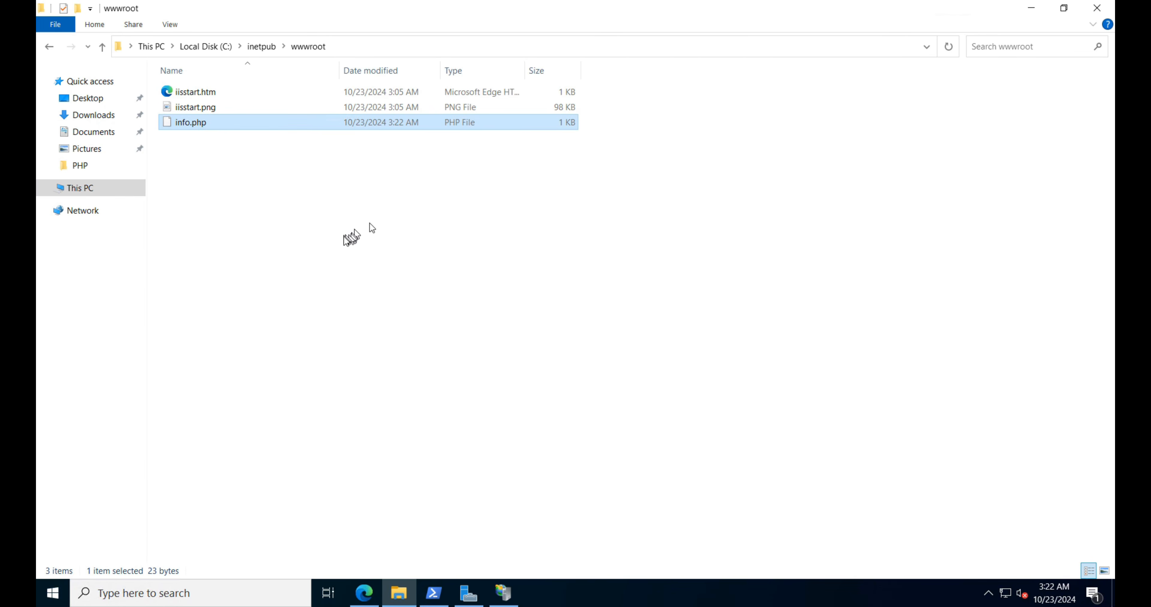
click(1111, 16)
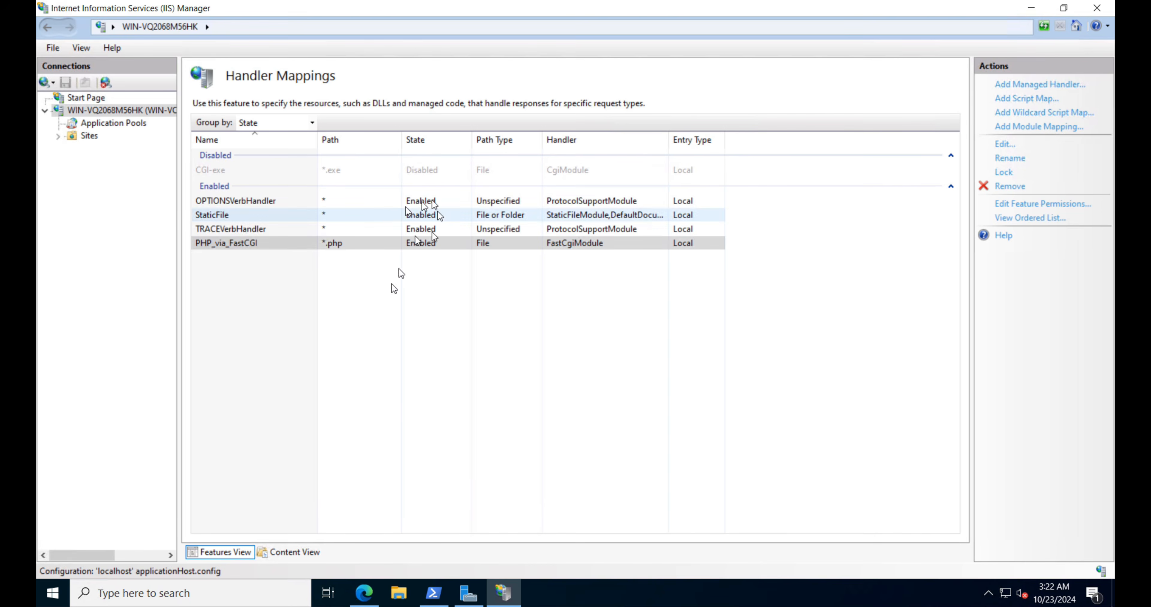
- Load localhost/info.php in a new Edge tab and check the PHP Version 8.3.13 heading
click(367, 592)
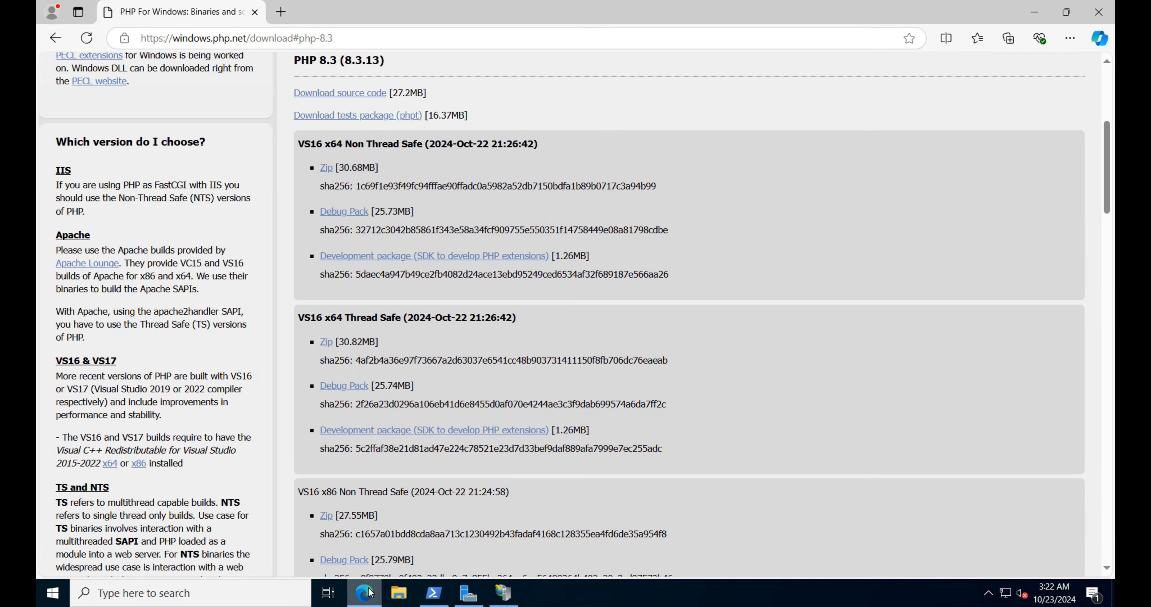
click(280, 12)
text(localhost)
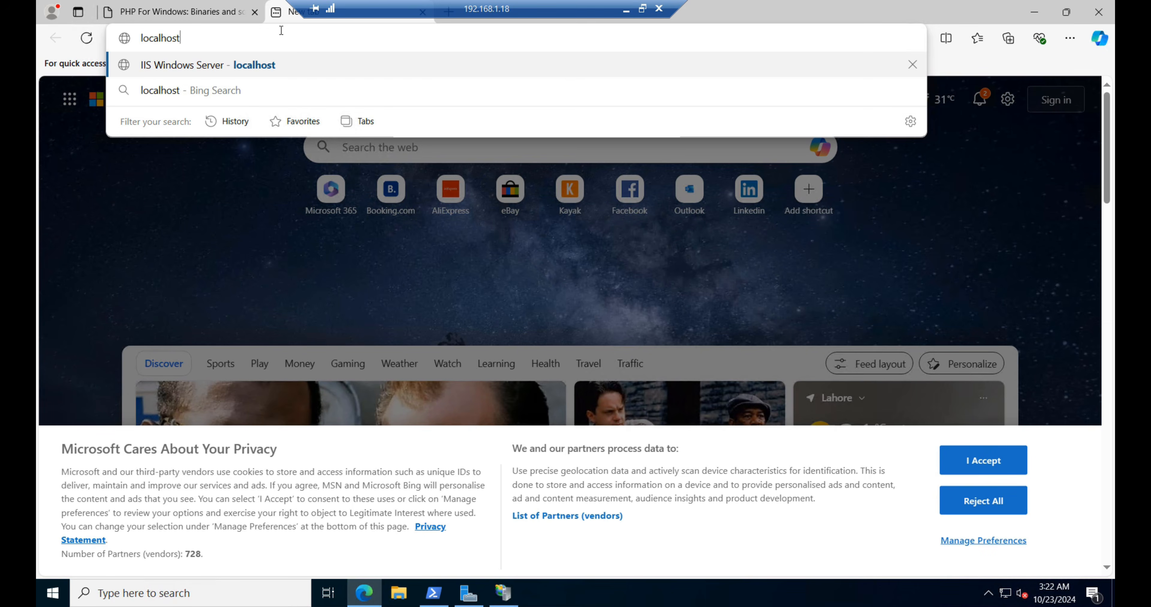
text(/)
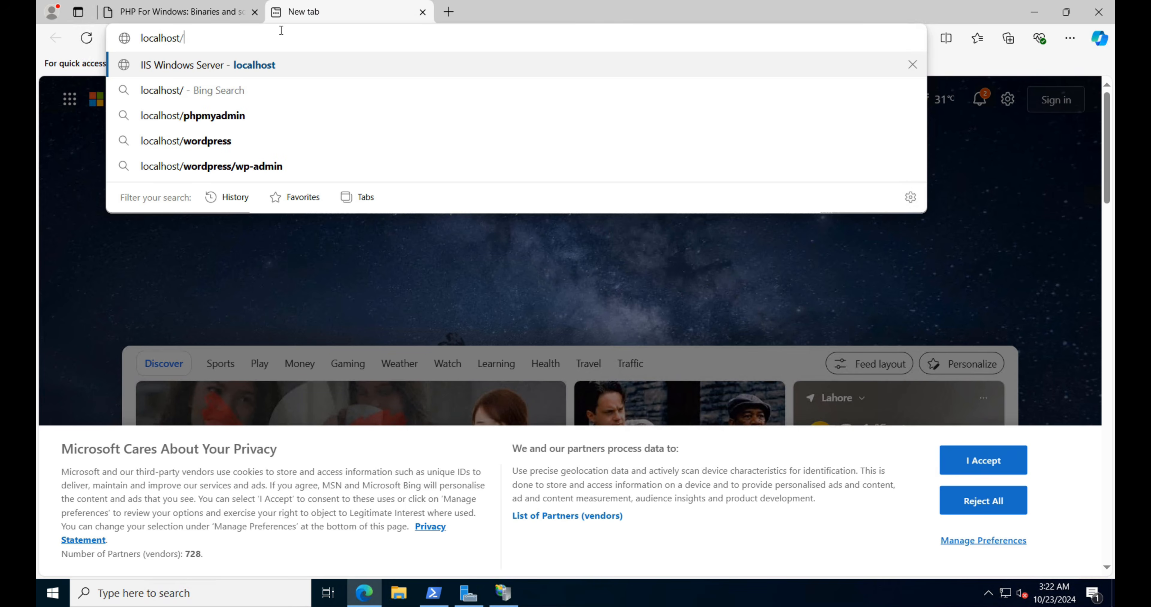
text(info.php)
key(Return)
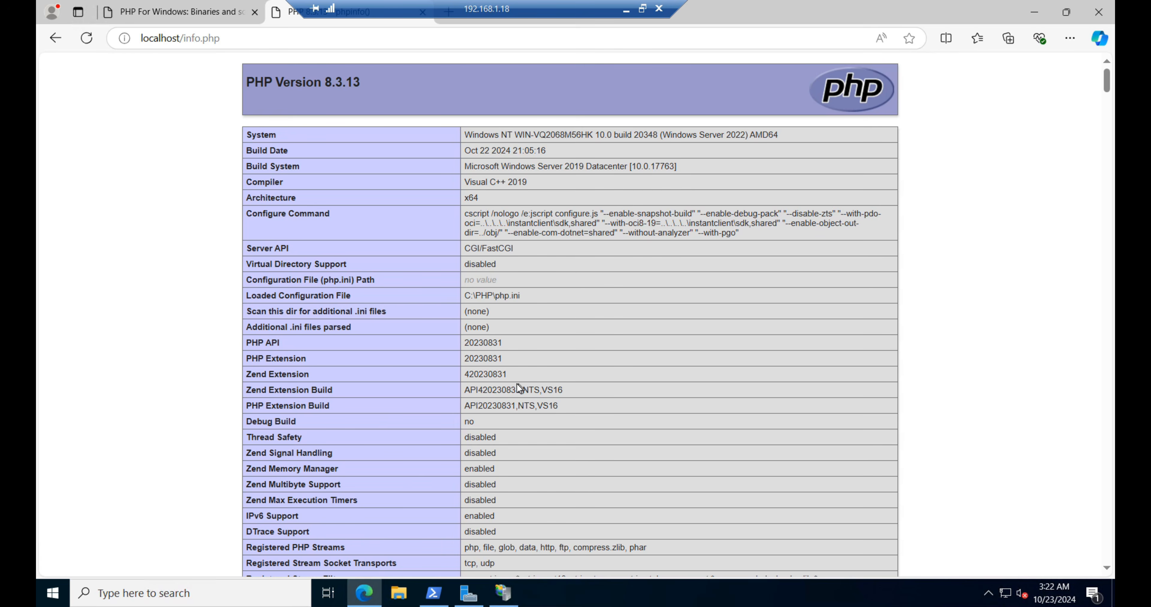
drag(247, 85, 371, 89)
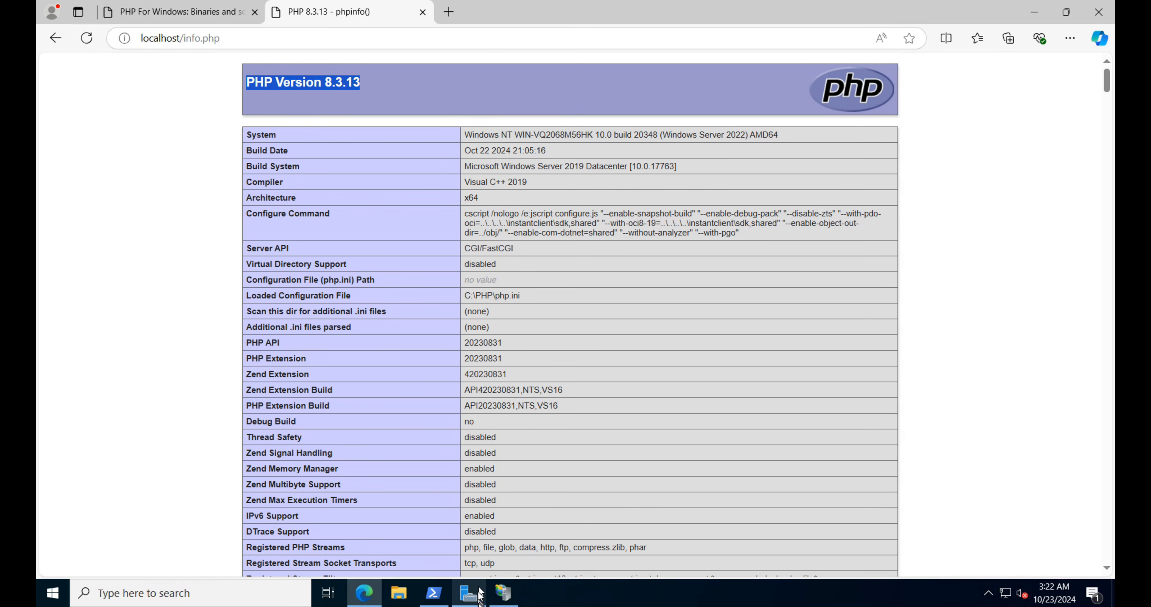
click(468, 593)
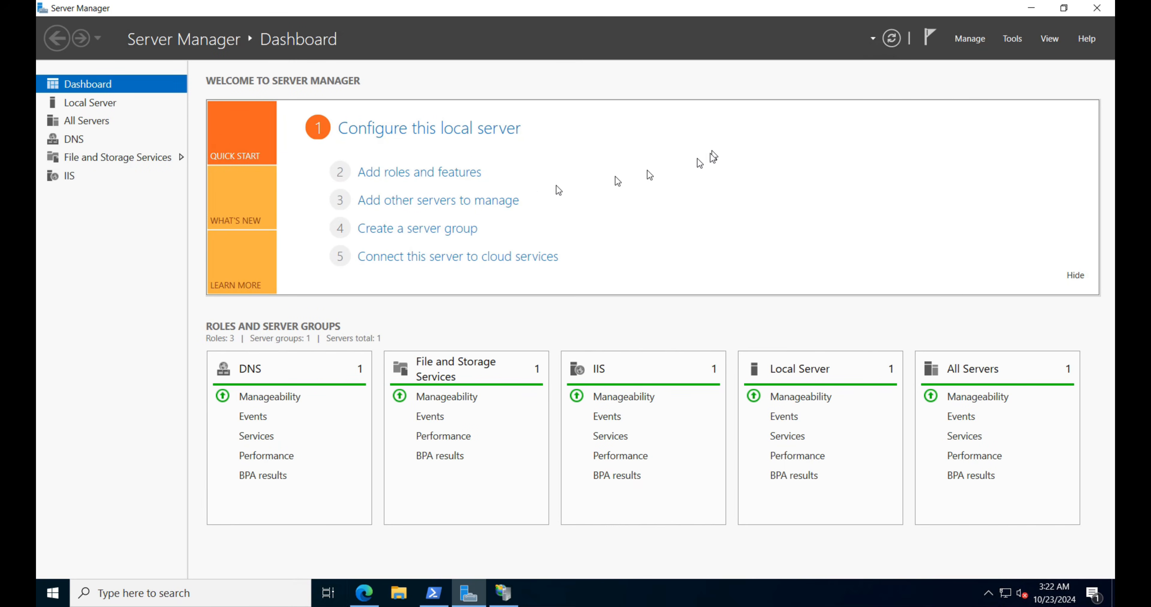
- Open DNS Manager and expand Forward Lookup Zones on server WIN-VQ2068M56HK
click(1005, 42)
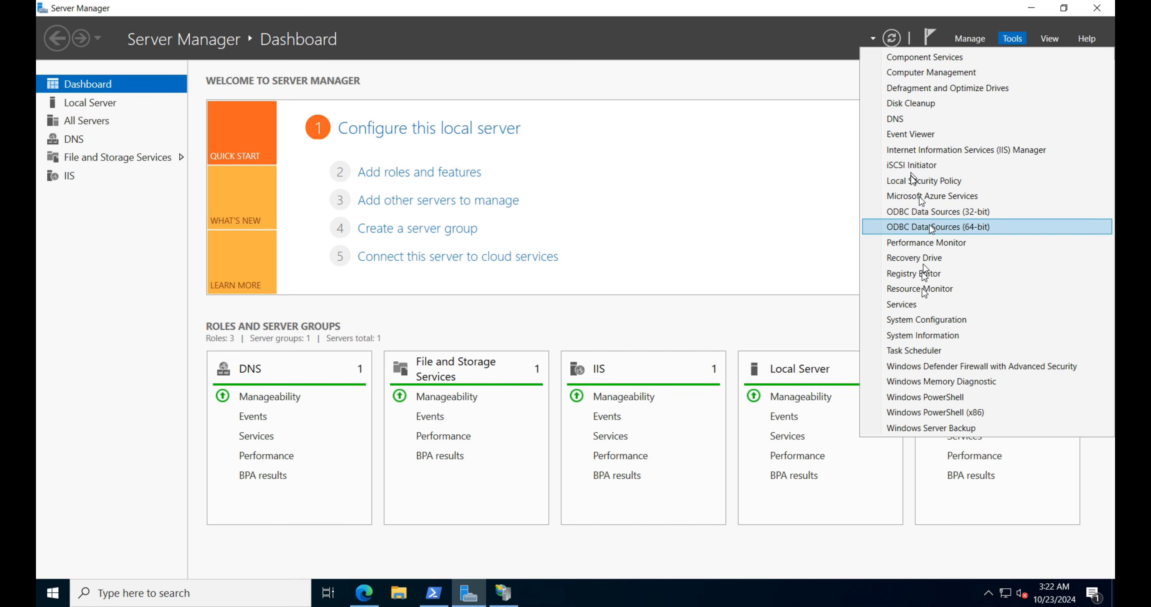
click(895, 119)
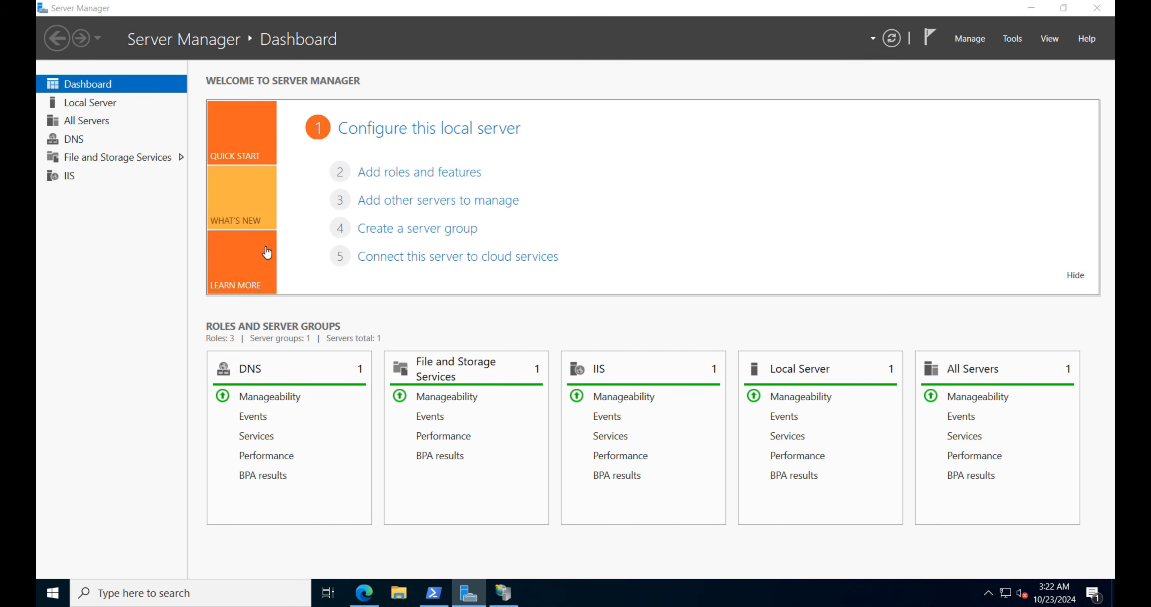
click(550, 43)
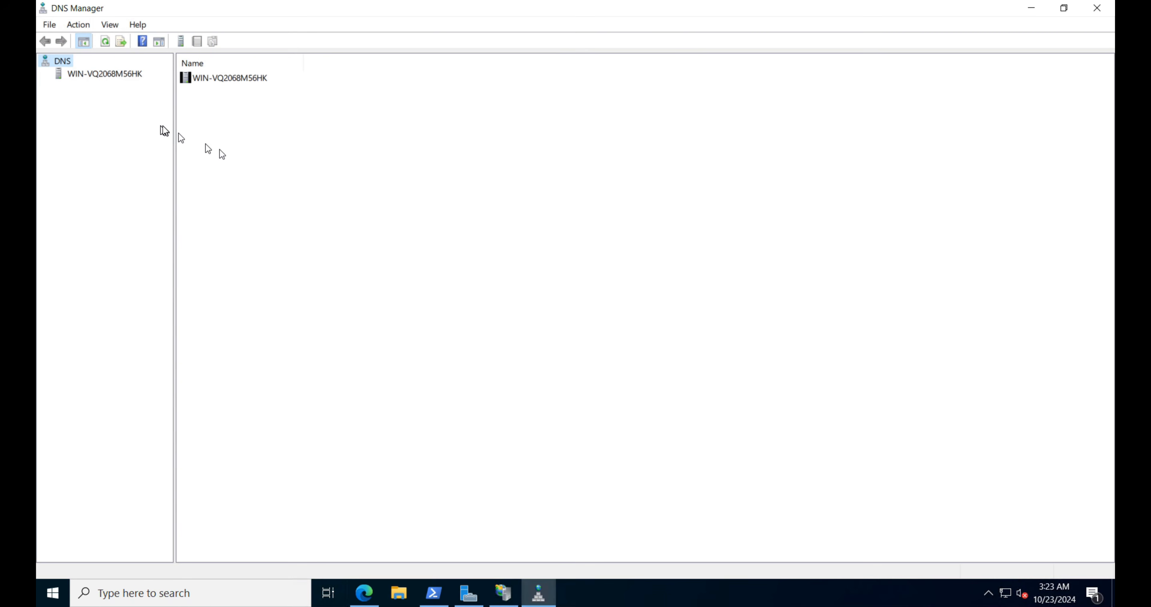
drag(174, 126, 258, 125)
click(115, 74)
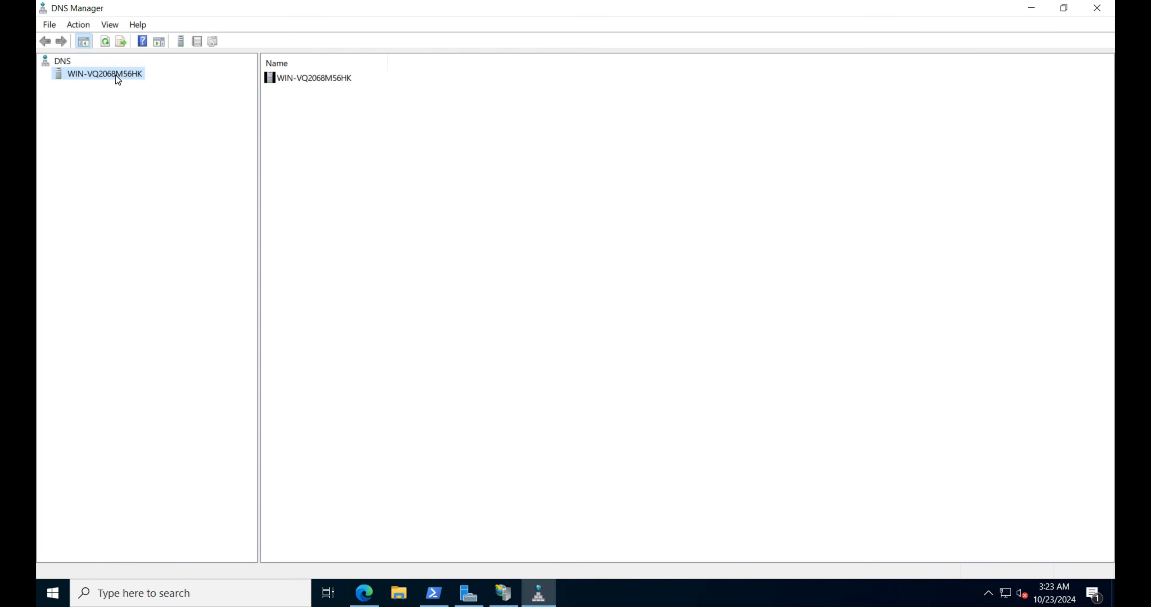
double_click(311, 82)
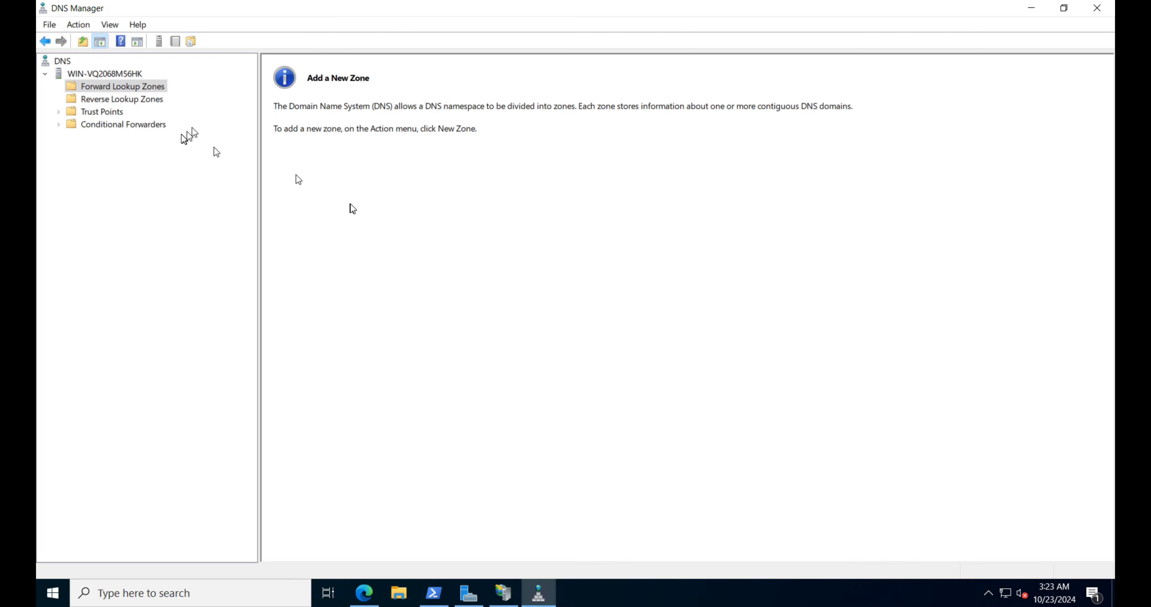
- Create primary zone theshellguru.local allowing nonsecure and secure dynamic updates, then open it
right_click(149, 86)
click(183, 95)
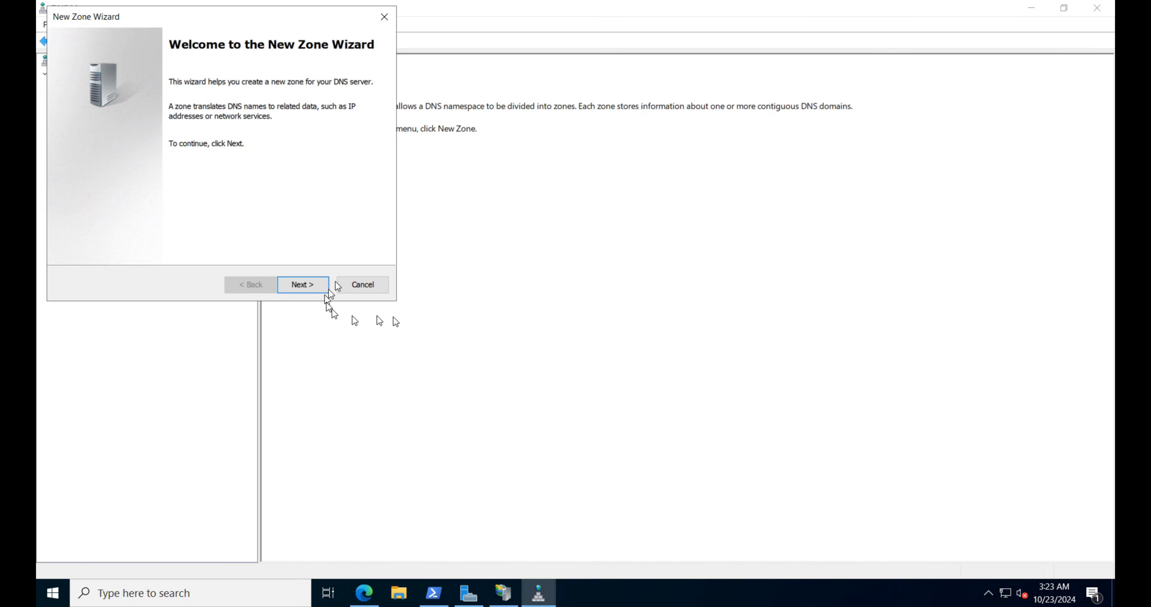
click(304, 284)
click(303, 284)
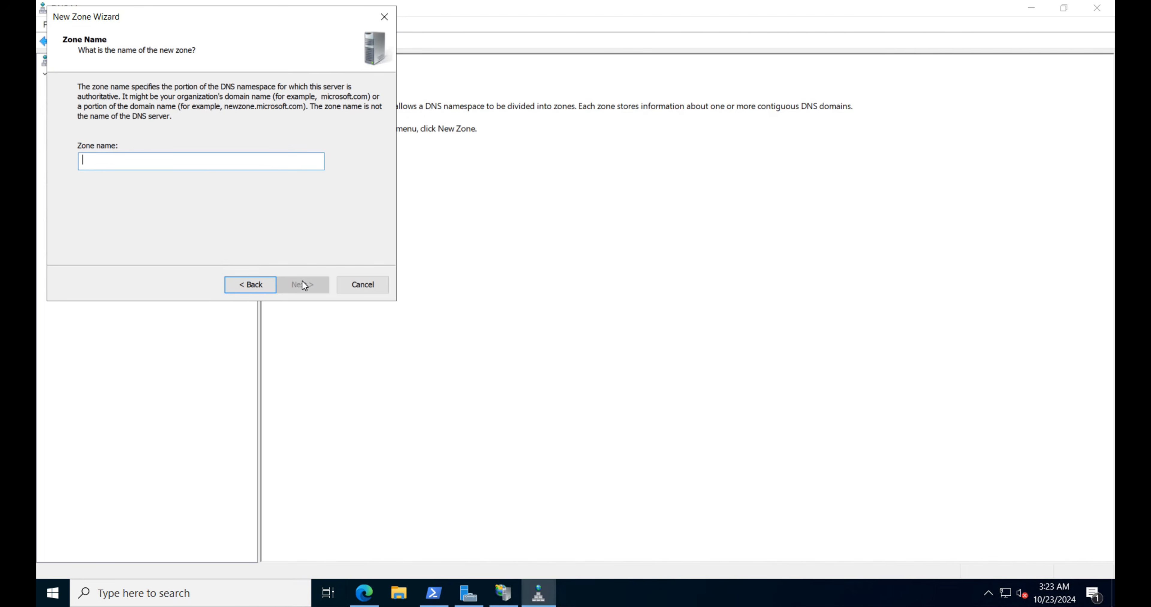
text(theshellguru.local)
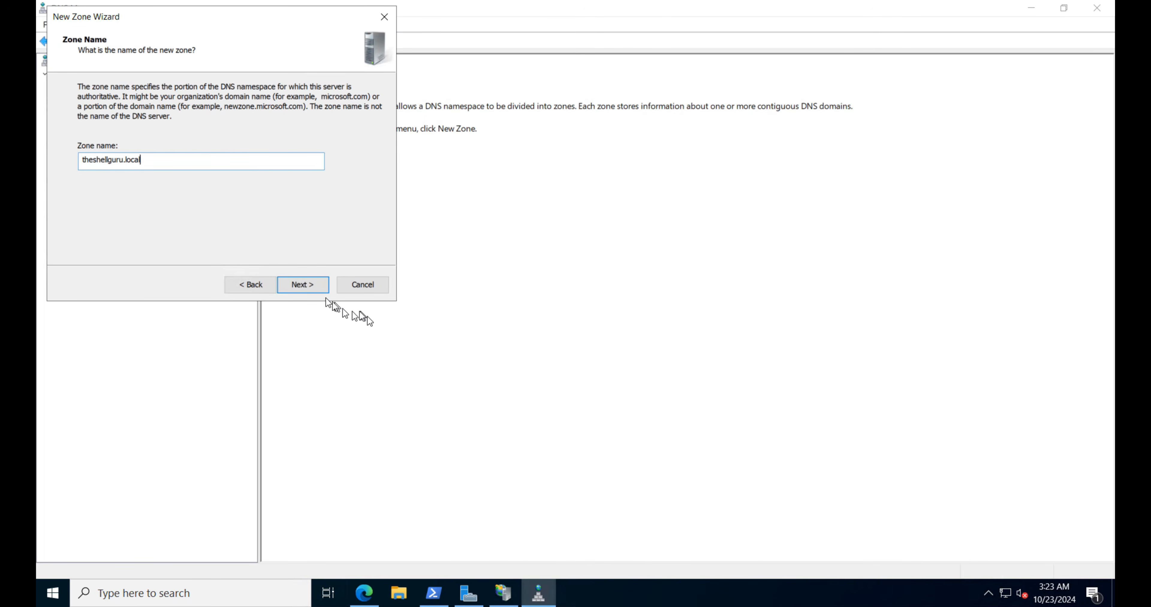
click(311, 284)
click(312, 284)
click(111, 175)
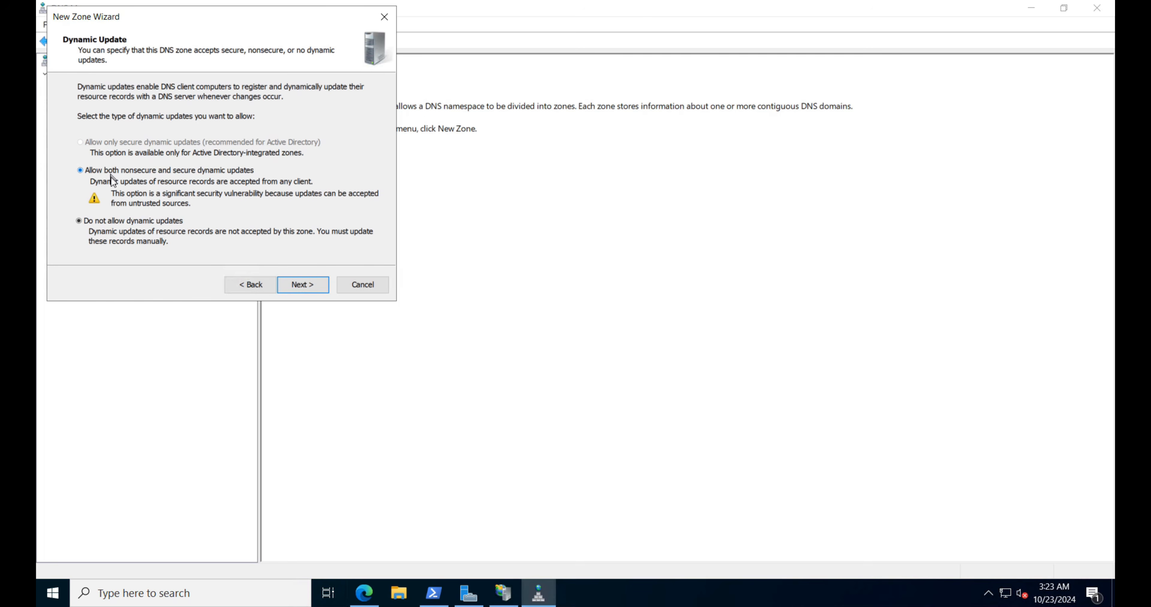
click(312, 284)
click(312, 286)
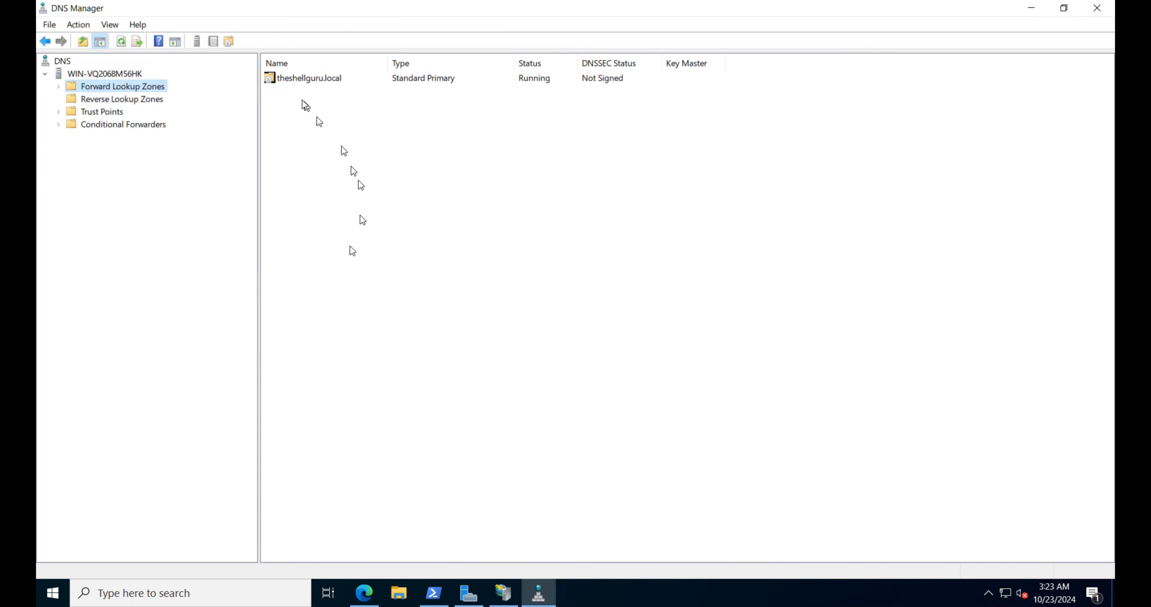
double_click(299, 77)
- Add a new host record in the zone pointing to 192.168.1.18
right_click(373, 211)
click(439, 254)
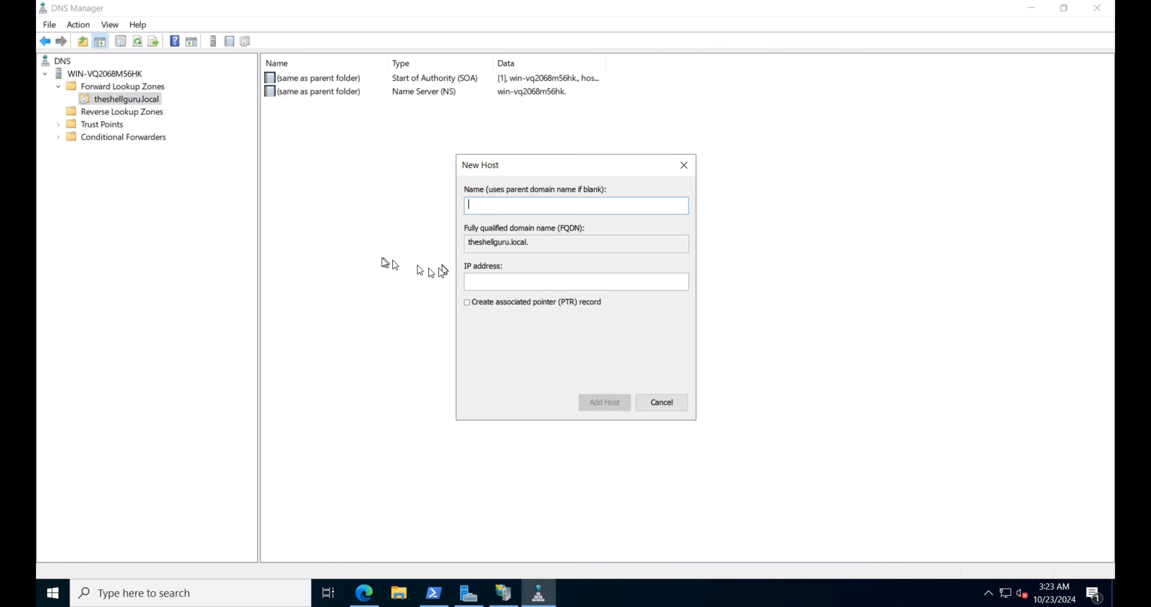
text(192.16)
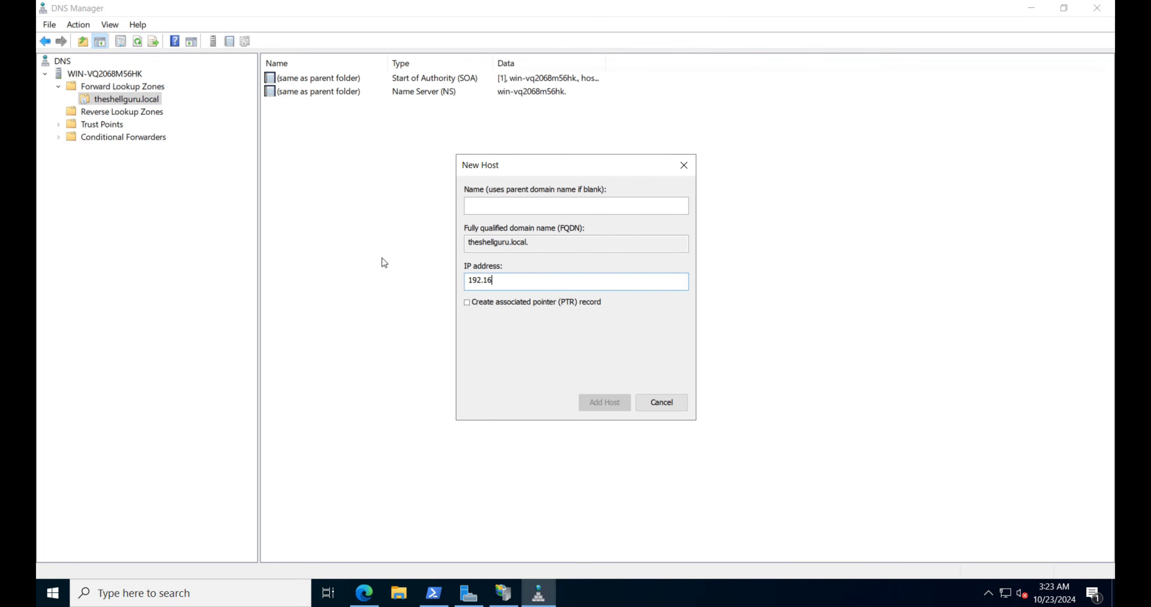
text(8.1.18)
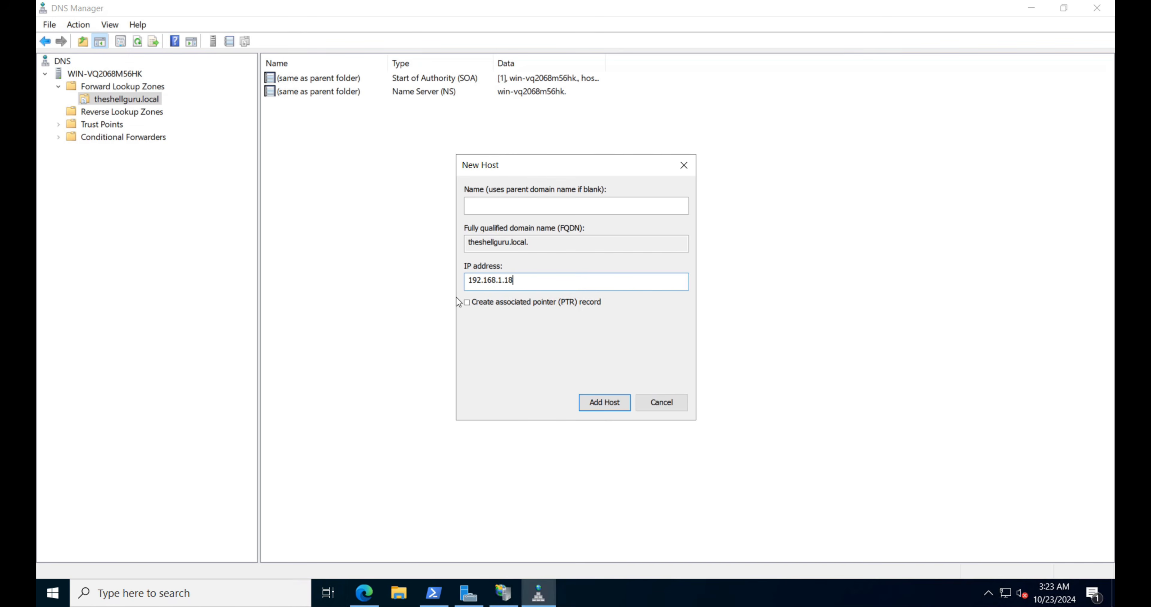
click(604, 402)
click(660, 403)
click(660, 403)
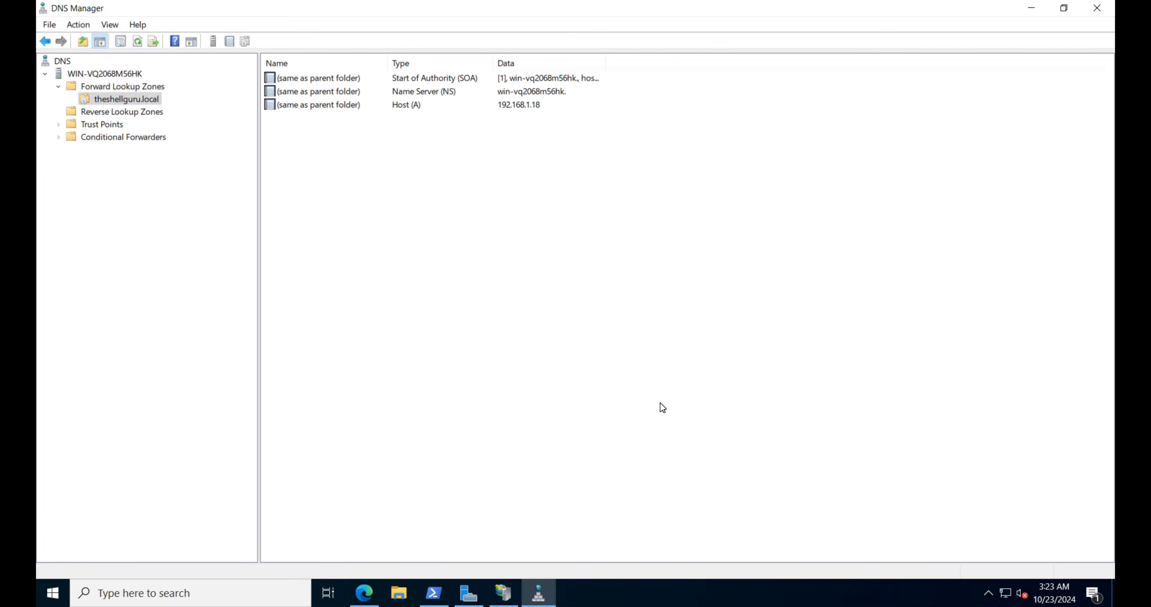
- Open a command prompt and ping the new domain name
key(super+r)
text(cmd)
key(Return)
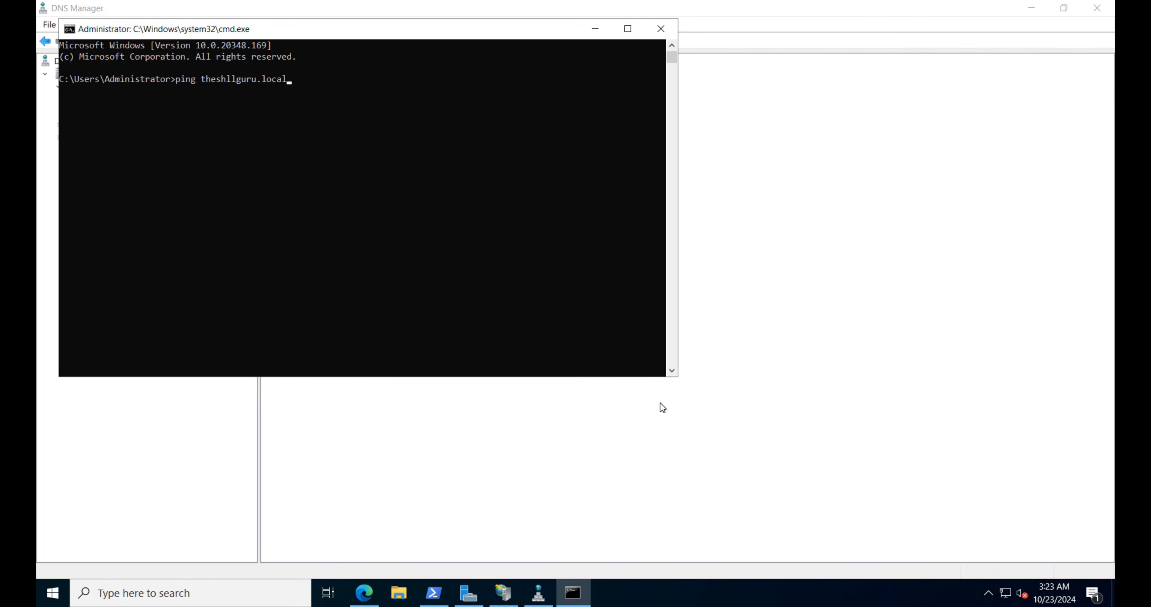
key(Return)
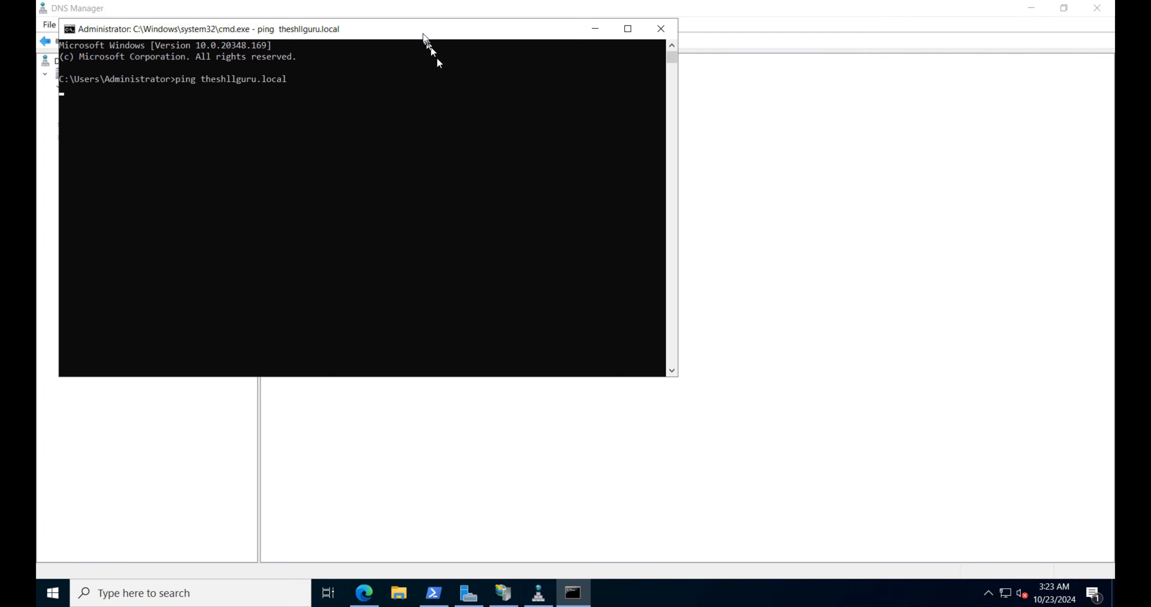
drag(424, 34, 607, 99)
click(633, 234)
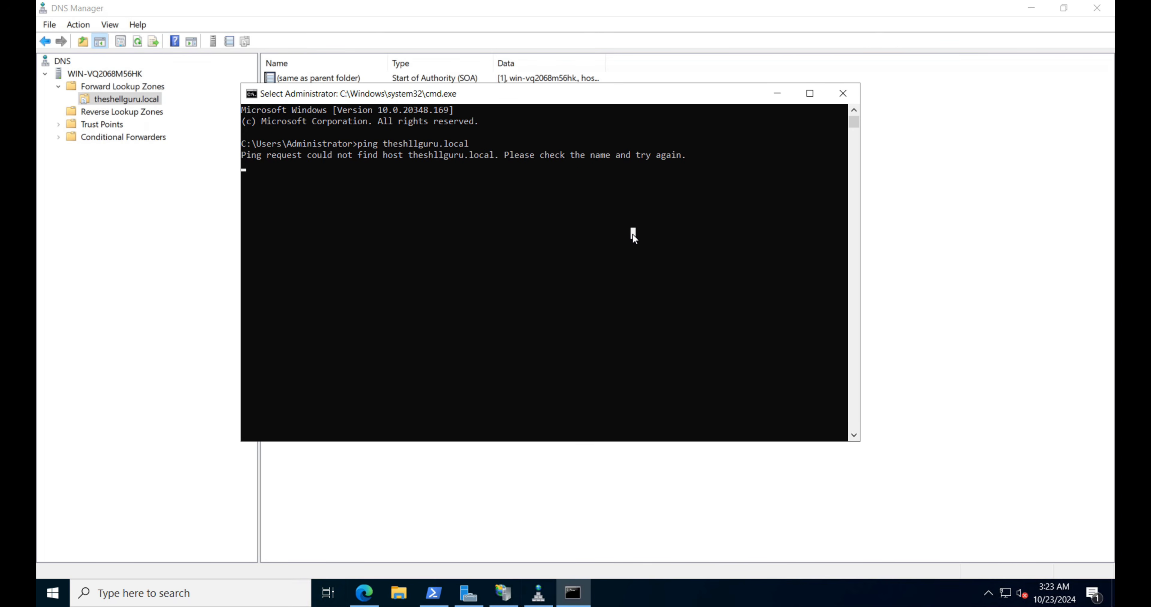
key(Escape)
key(Up)
key(Return)
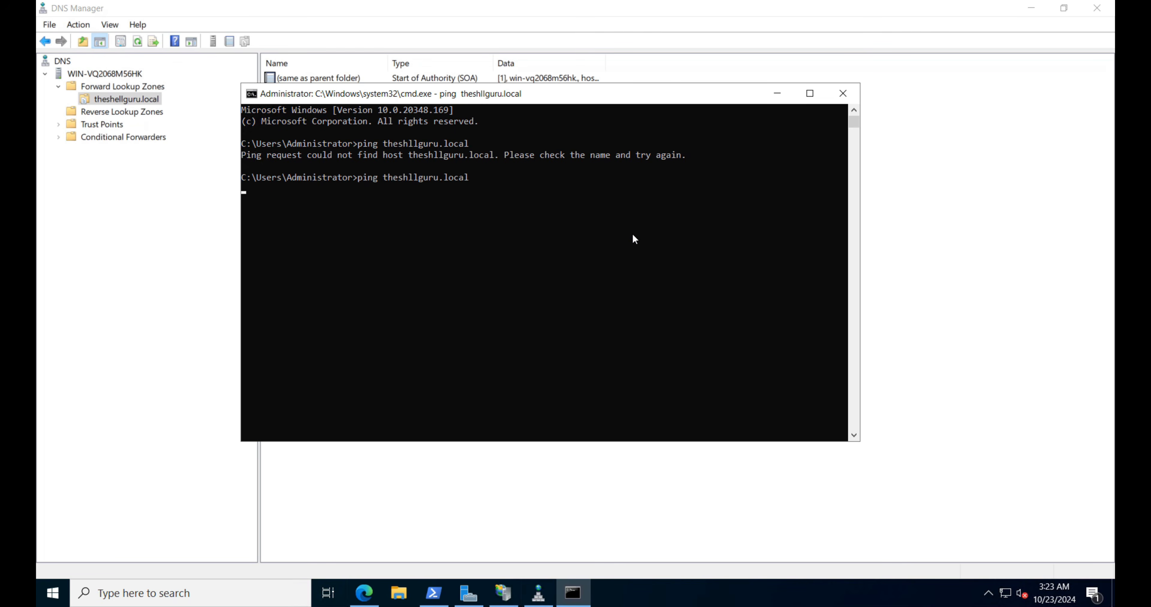
- Ping theshellguru.local with corrected spelling to confirm it resolves to 192.168.1.18
key(Return)
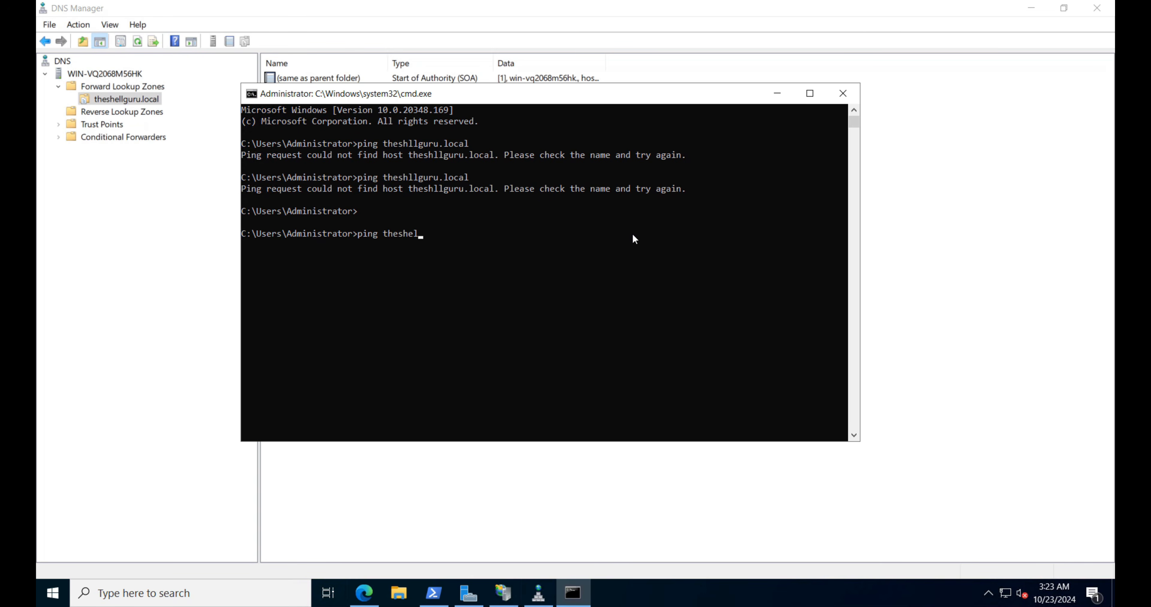
text(ping theshellguru.local)
key(Return)
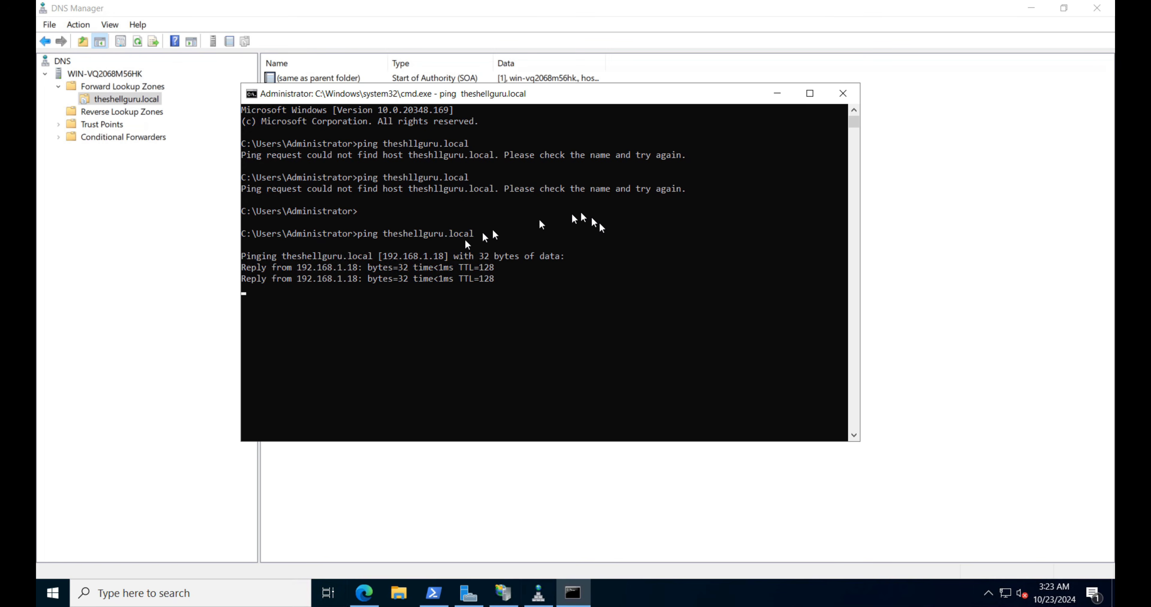
drag(478, 234, 423, 235)
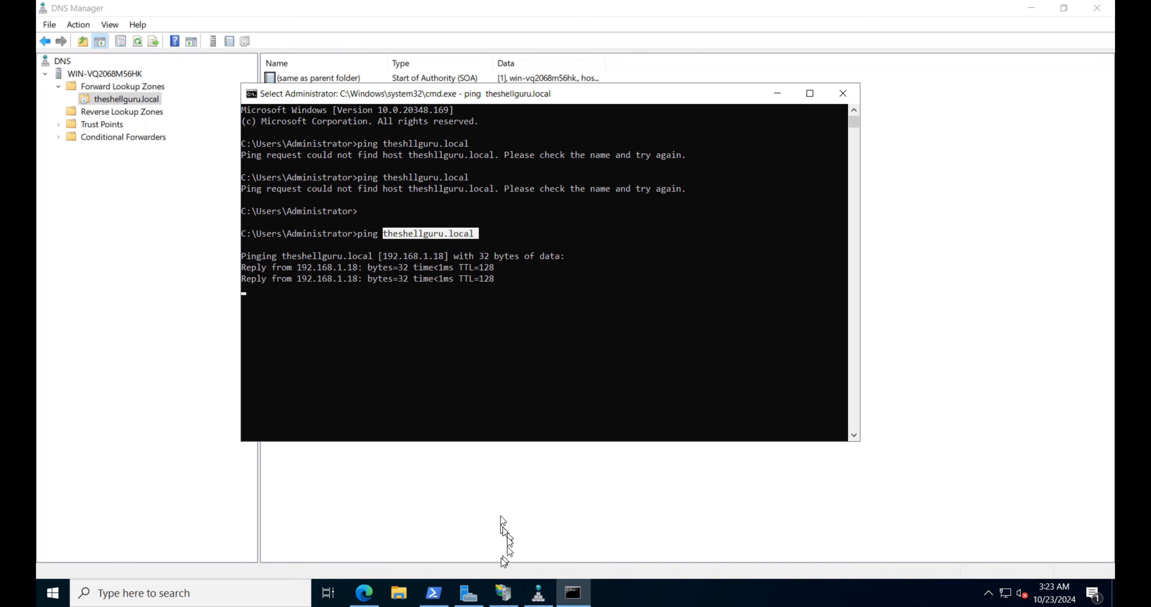
click(364, 593)
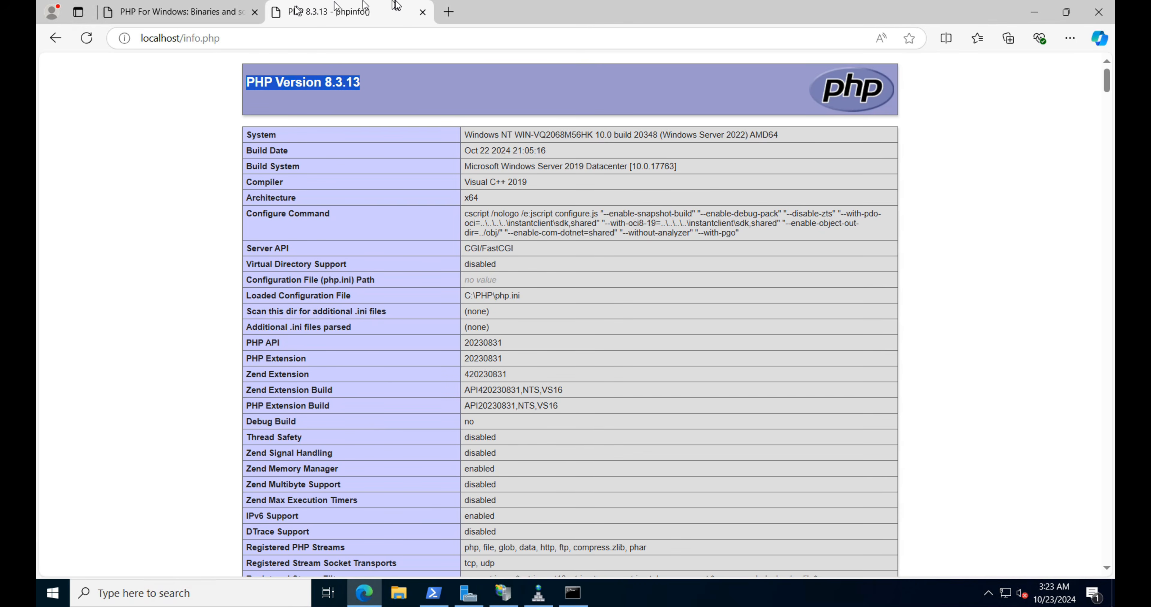
- Open theshellguru.local/info.php in a new Edge tab, close the localhost tab, and check the address
click(449, 12)
text(theshell)
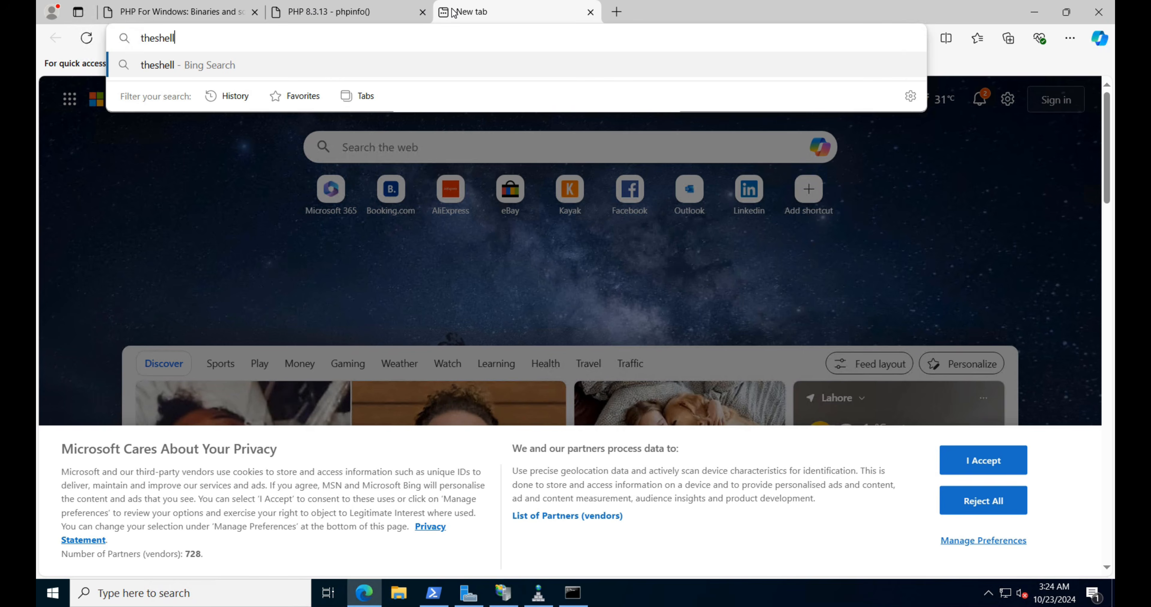
text(guru.local/)
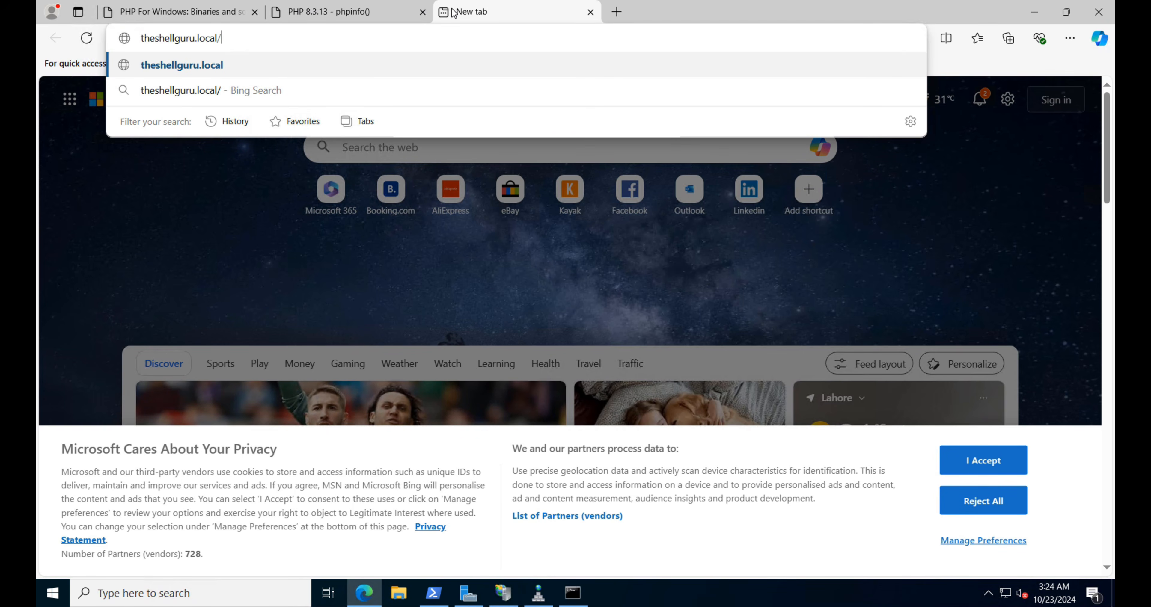
text(info.pho)
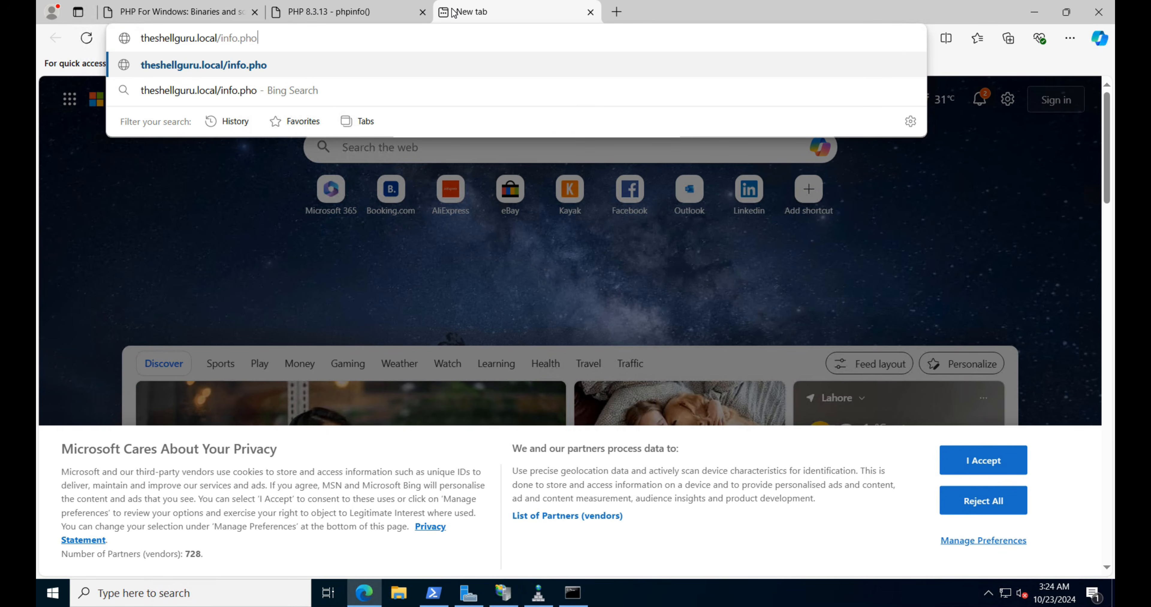
key(BackSpace)
text(p)
key(Return)
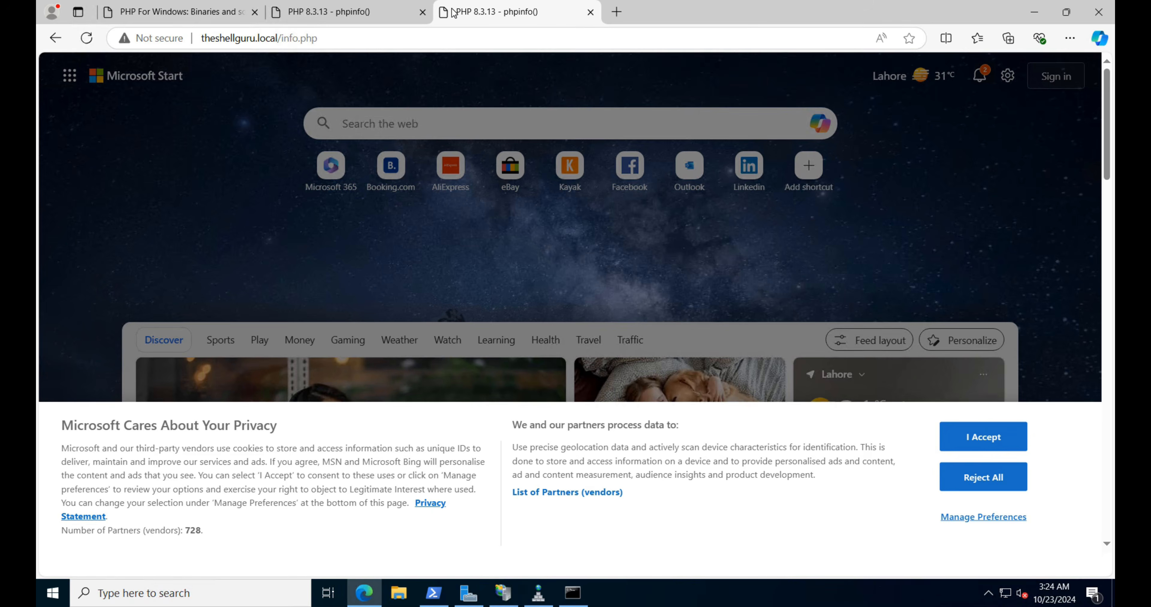
click(422, 12)
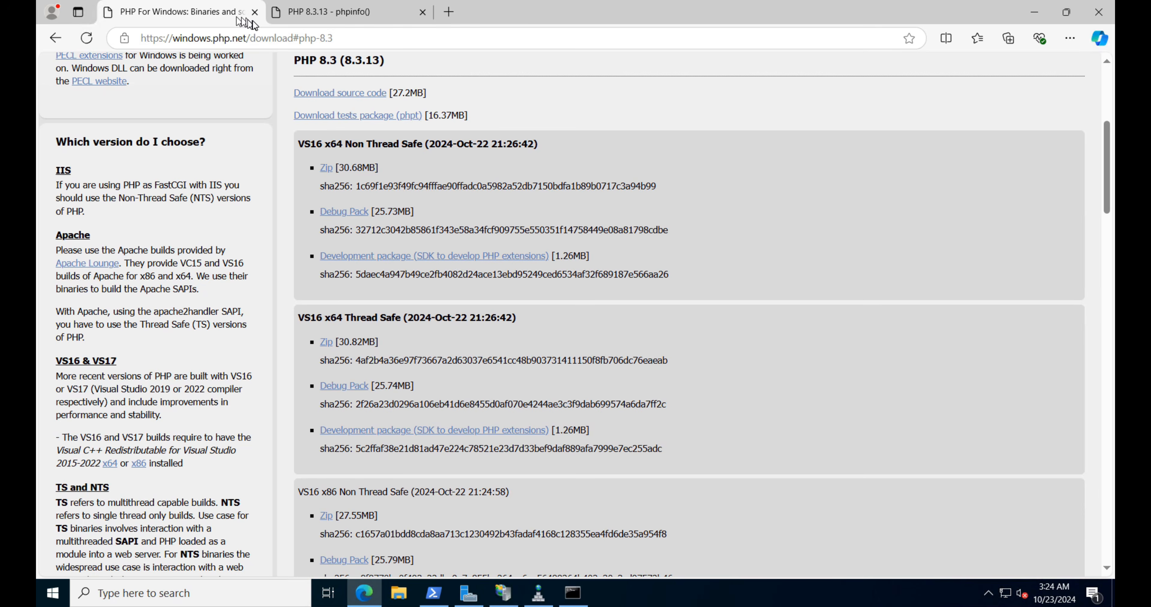
click(243, 20)
click(268, 18)
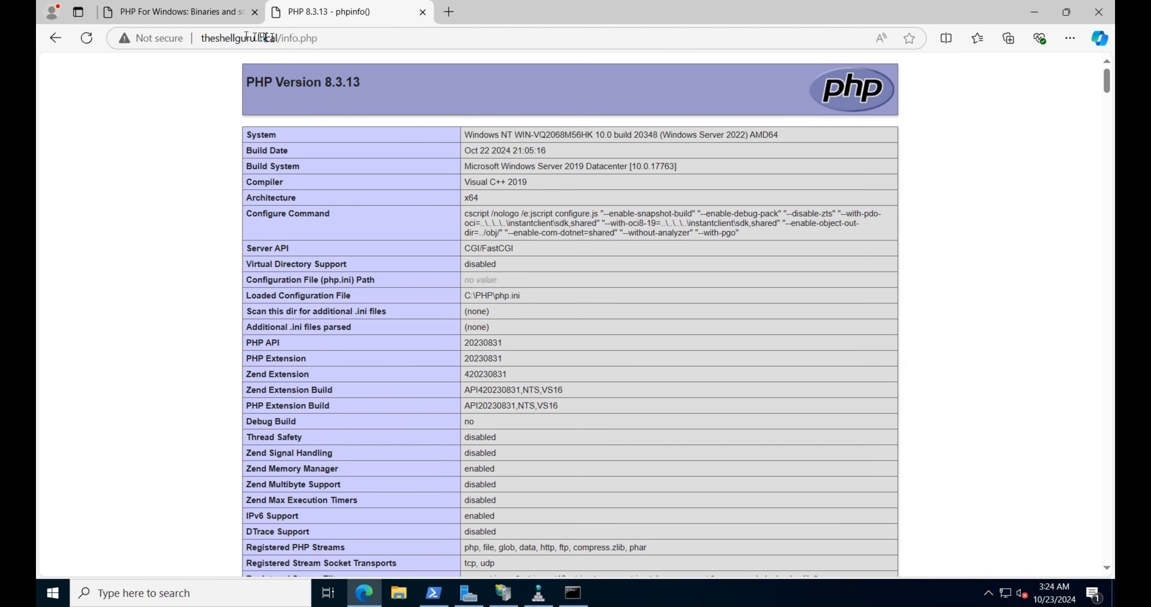
drag(278, 39, 240, 39)
click(341, 32)
click(413, 331)
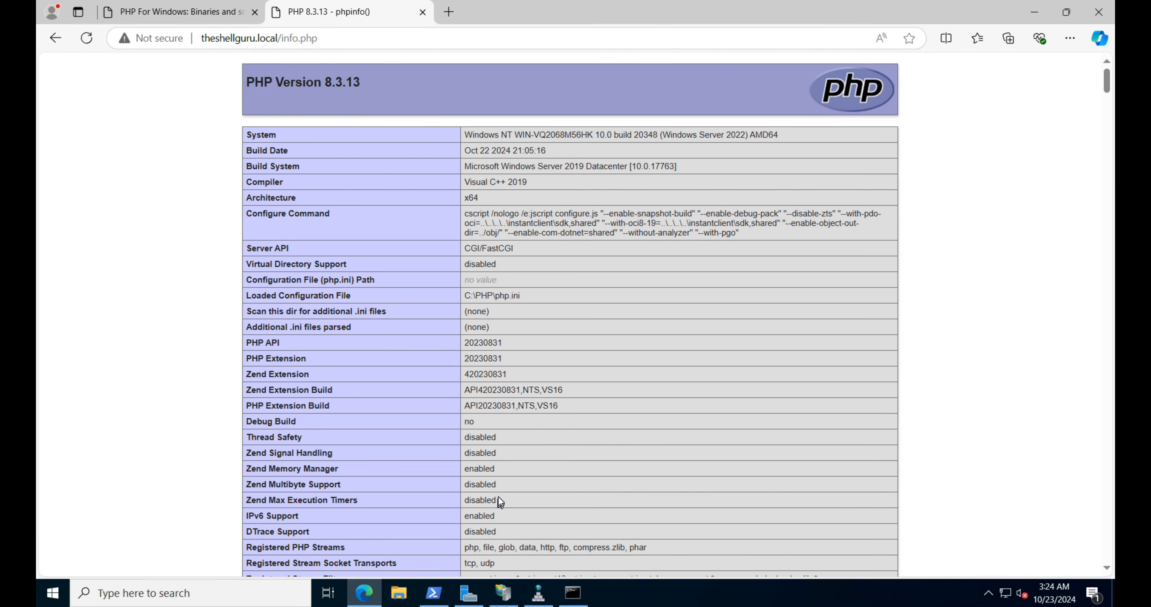
- Scroll the Word guide to Step 3: Install MySQL and copy the MySQL Downloads hyperlink
click(625, 10)
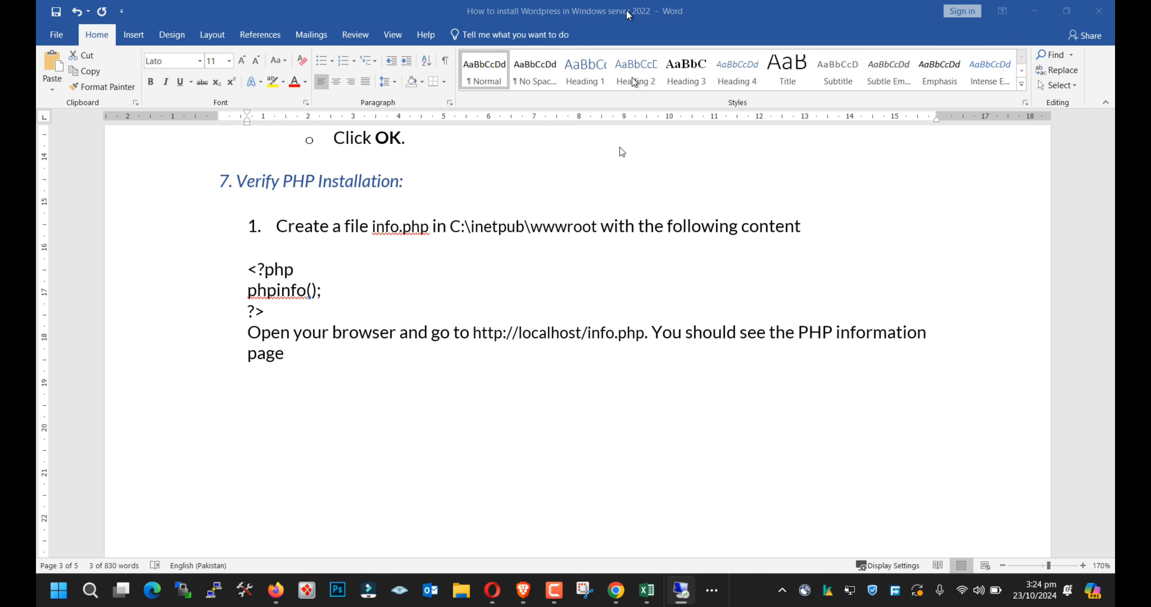
scroll(457, 398, down, 1)
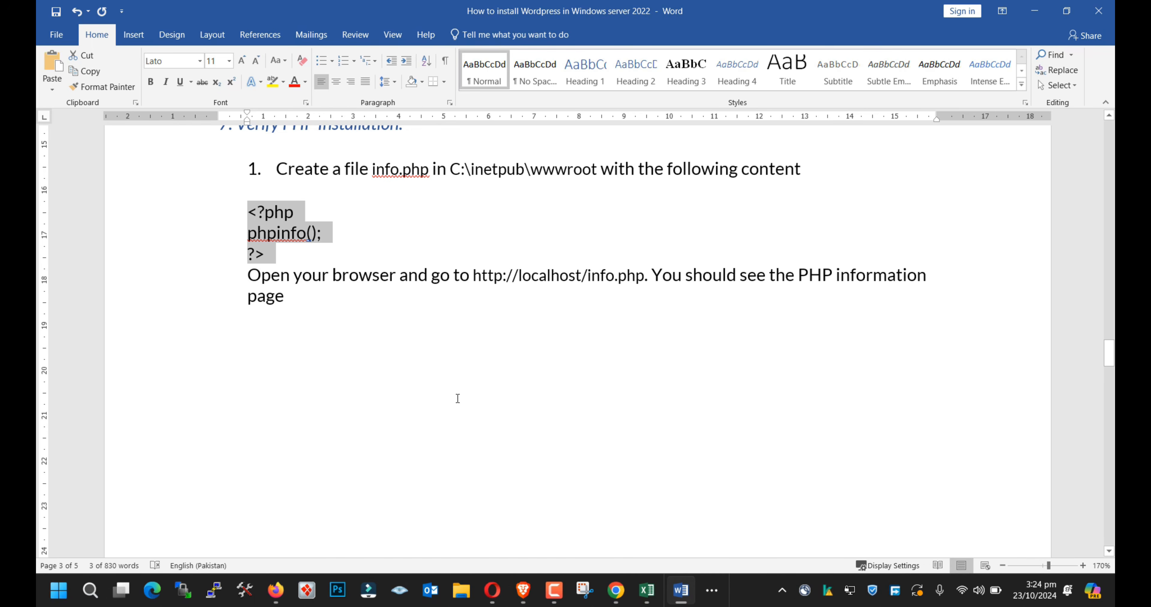
scroll(457, 398, down, 10)
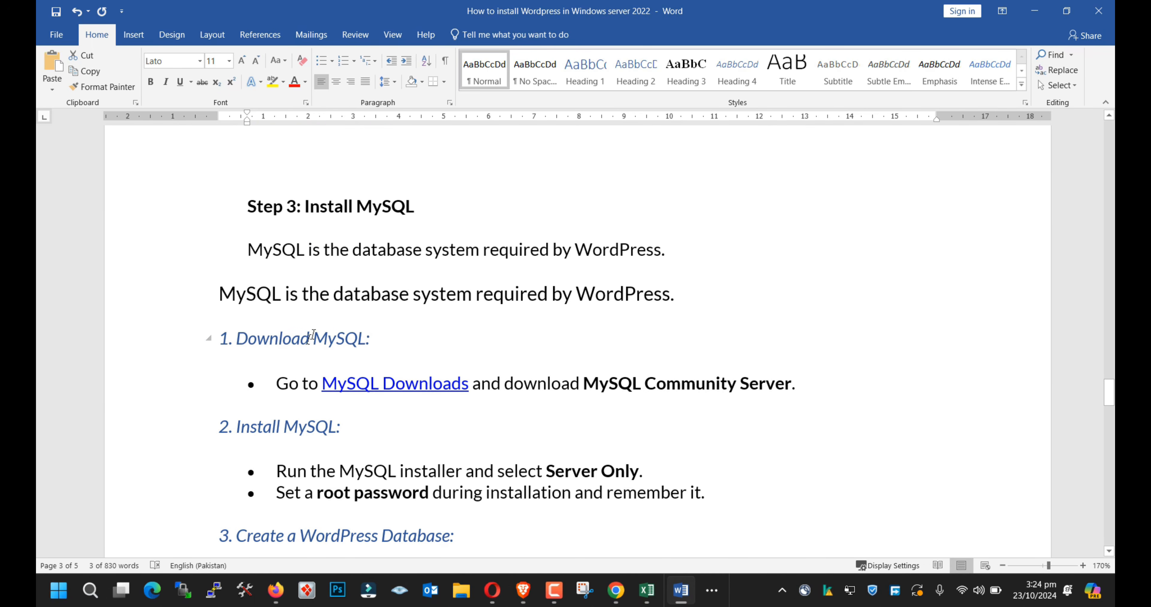
right_click(423, 390)
click(490, 223)
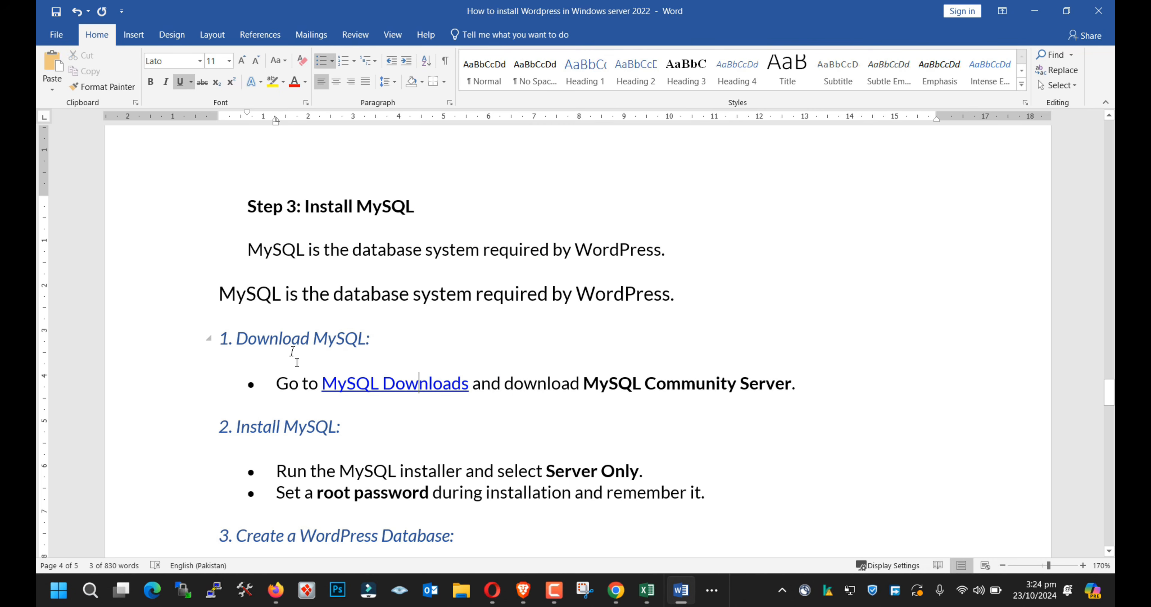
click(715, 600)
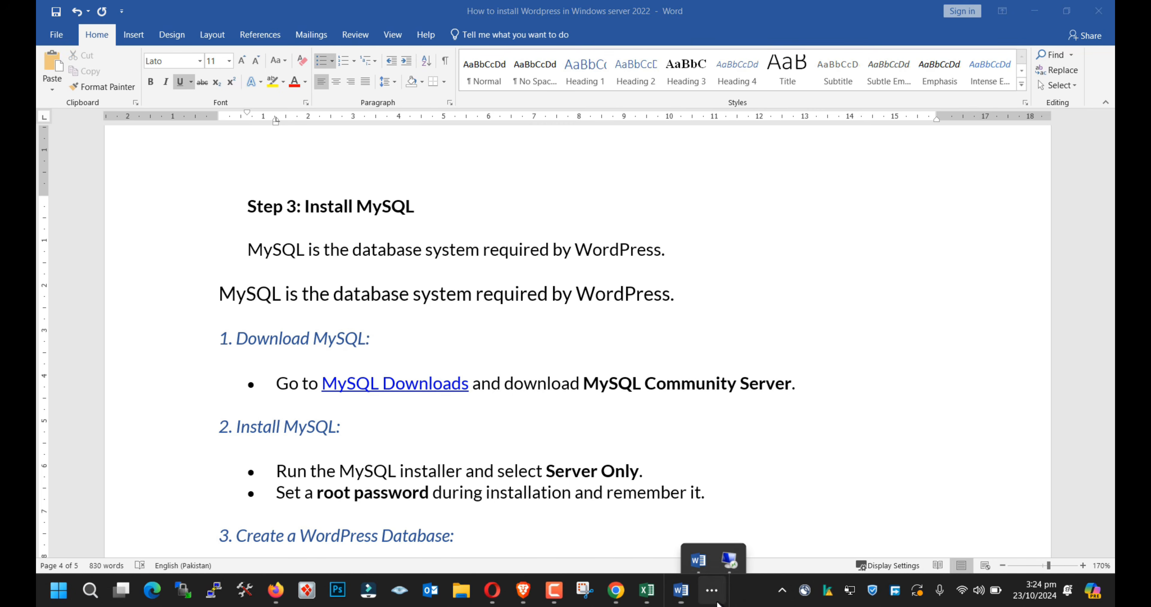
click(730, 559)
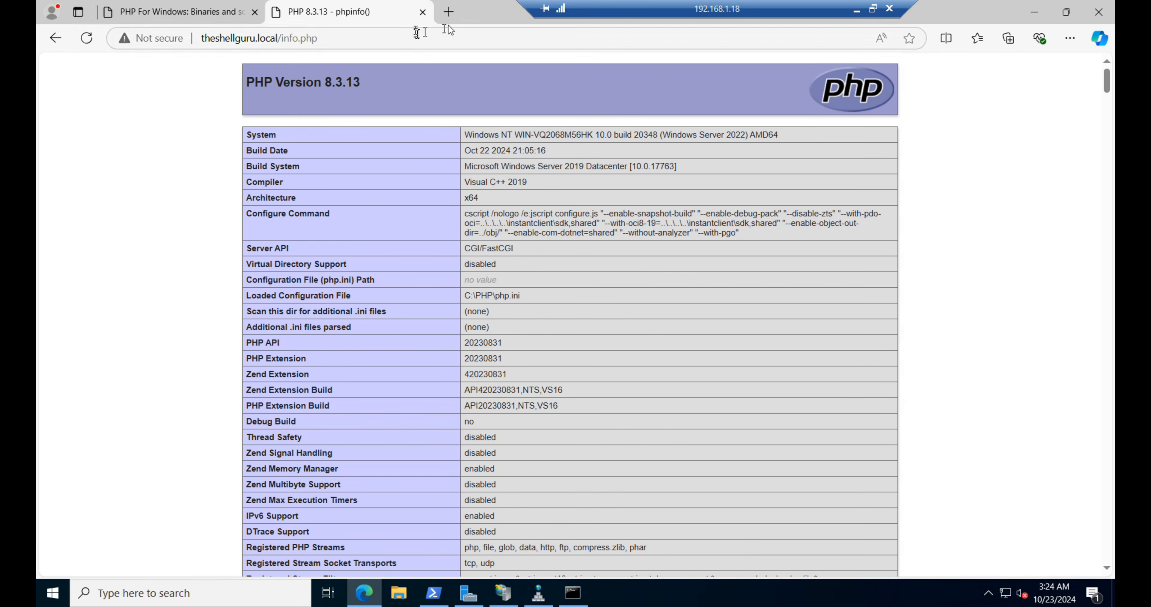
- Download the 64-bit MSI installer from the MySQL downloads page, skipping the login
click(448, 12)
key(ctrl+v)
key(Return)
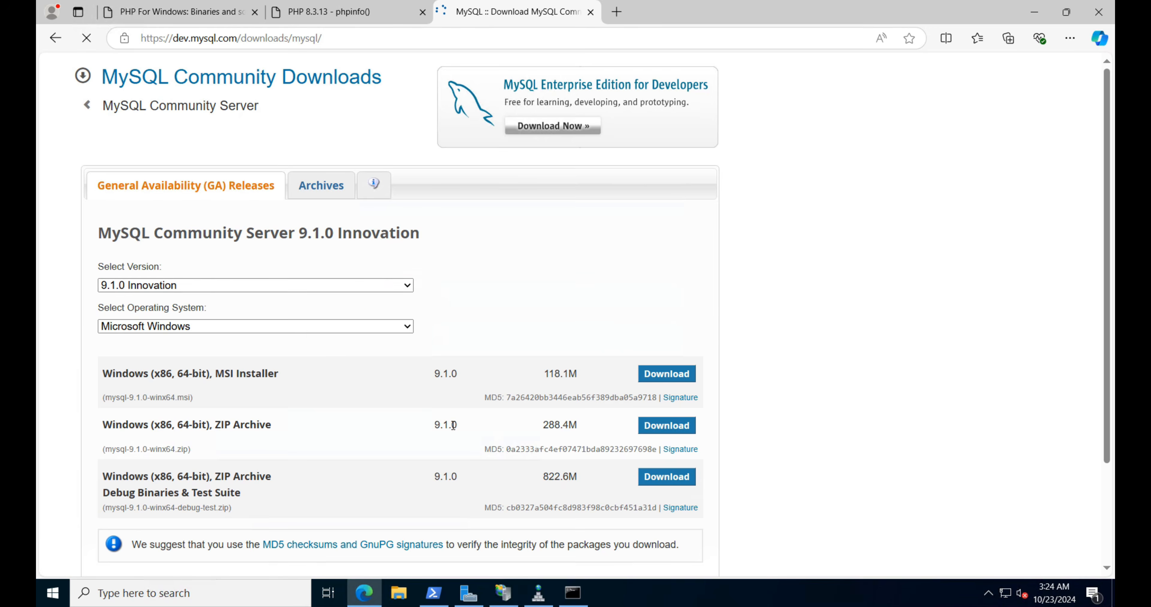
scroll(452, 422, down, 1)
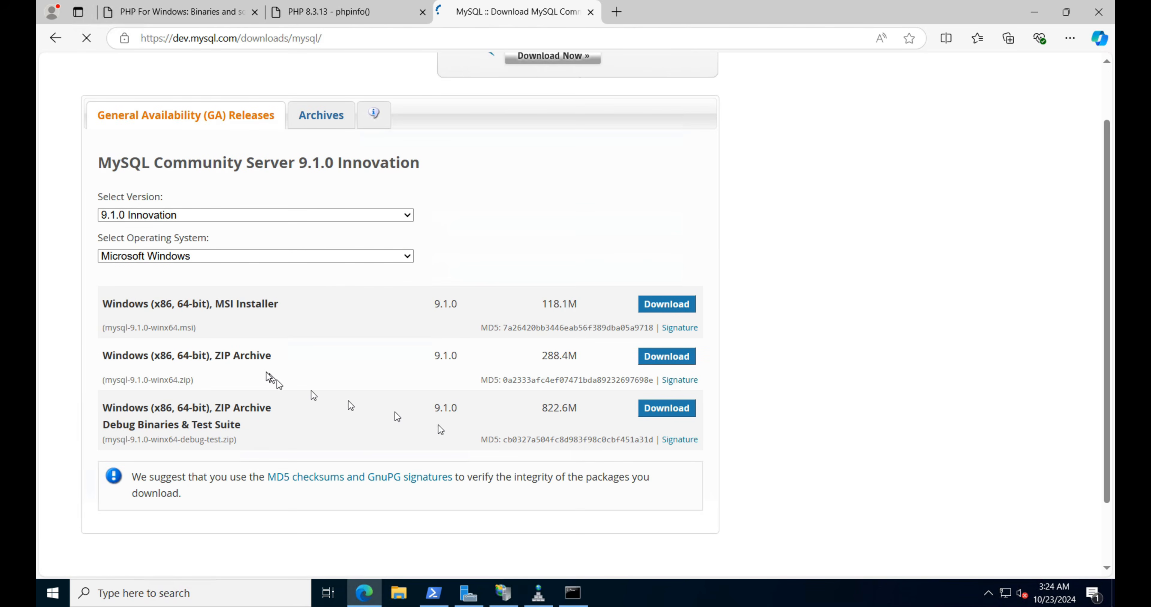
click(648, 304)
click(173, 419)
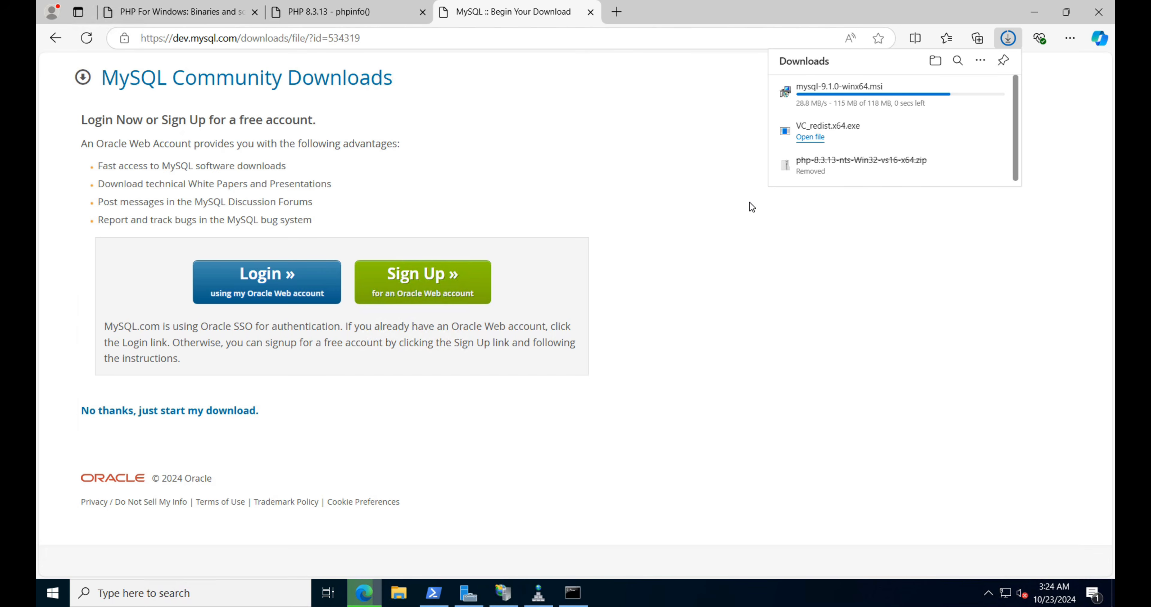
- Run the downloaded mysql-9.1.0-winx64.msi installer
click(879, 6)
drag(866, 322, 748, 566)
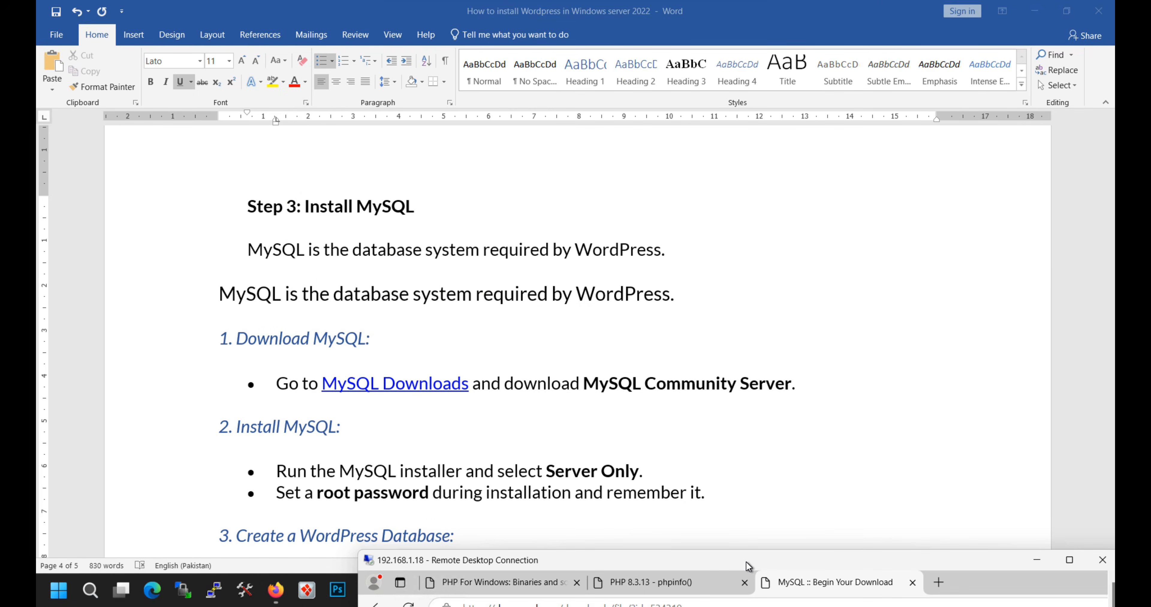
scroll(728, 520, down, 8)
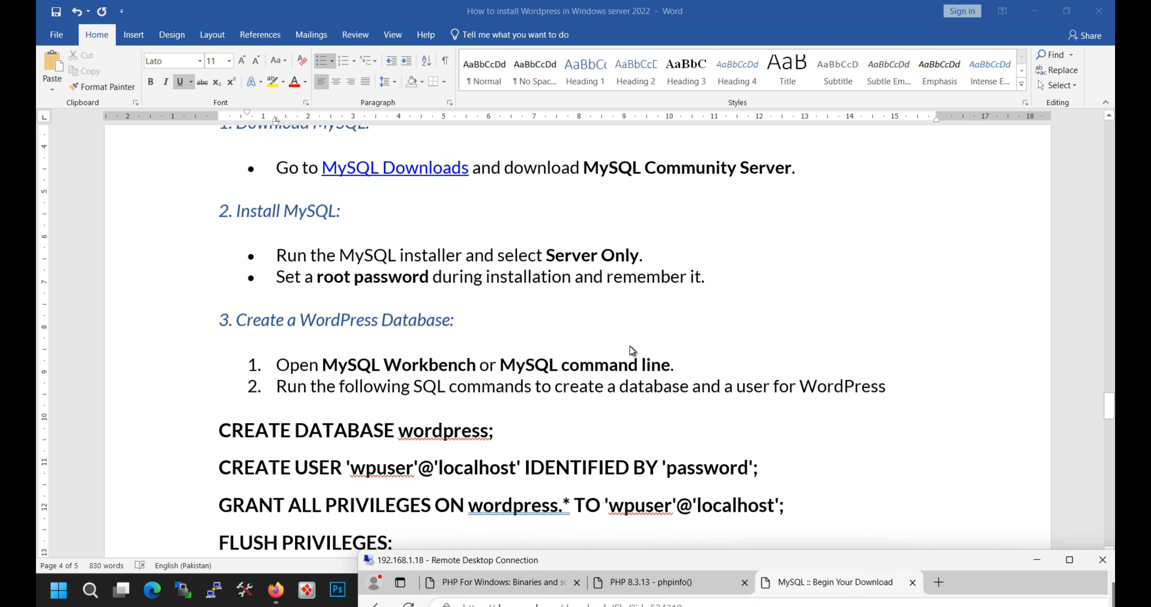
drag(963, 565, 820, 306)
double_click(820, 306)
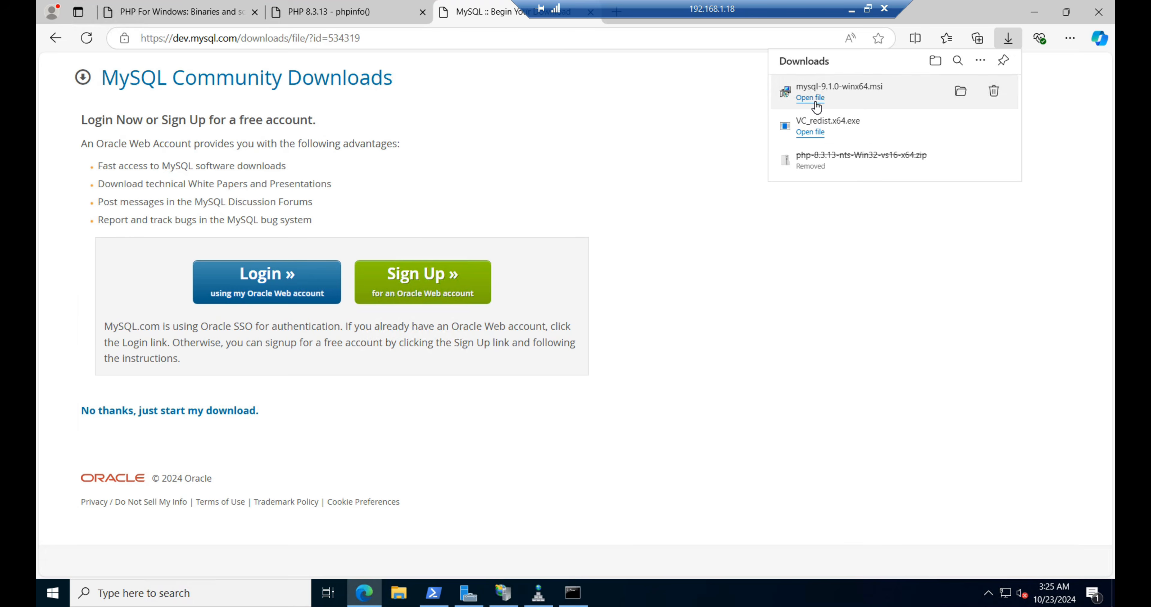
click(809, 97)
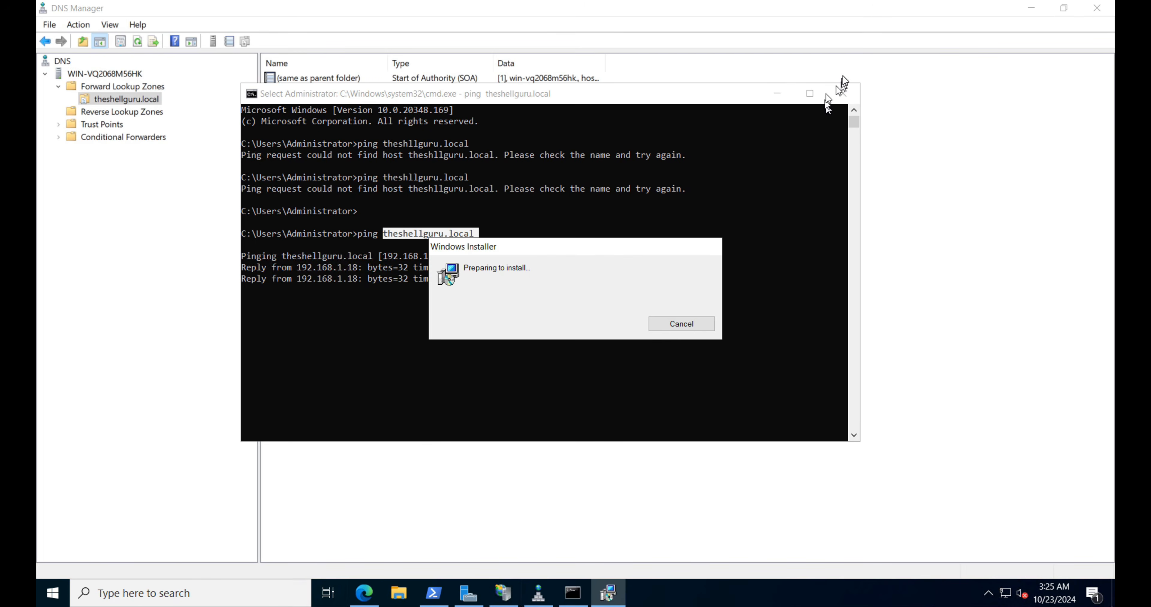
- Close DNS Manager, accept the licence, and install MySQL Server 9.1 as Typical, launching the configurator
click(1097, 8)
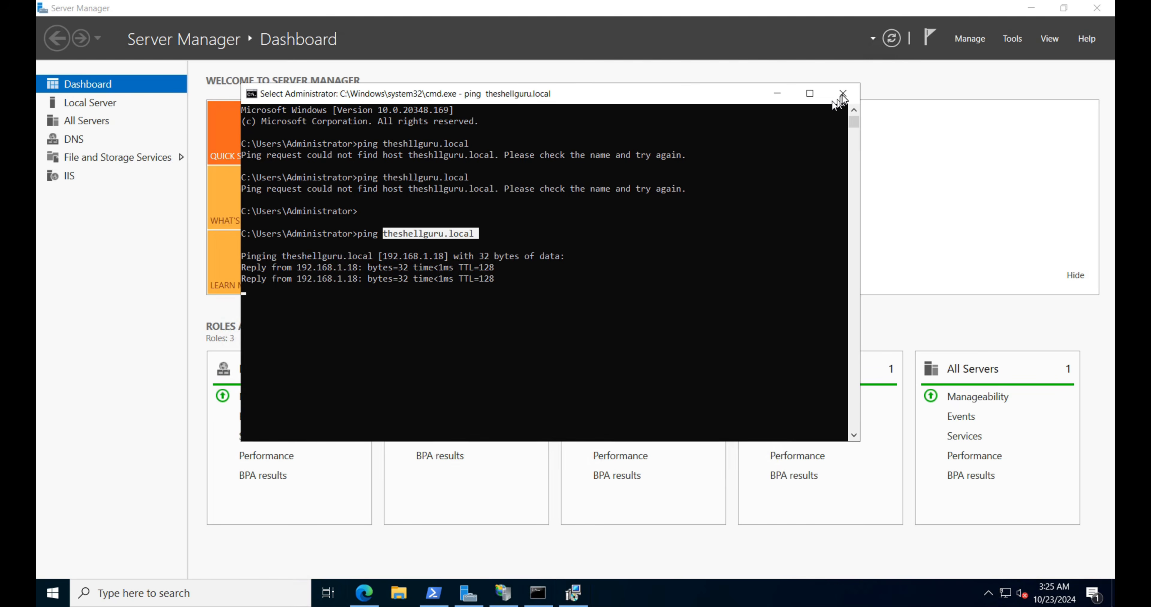
click(561, 582)
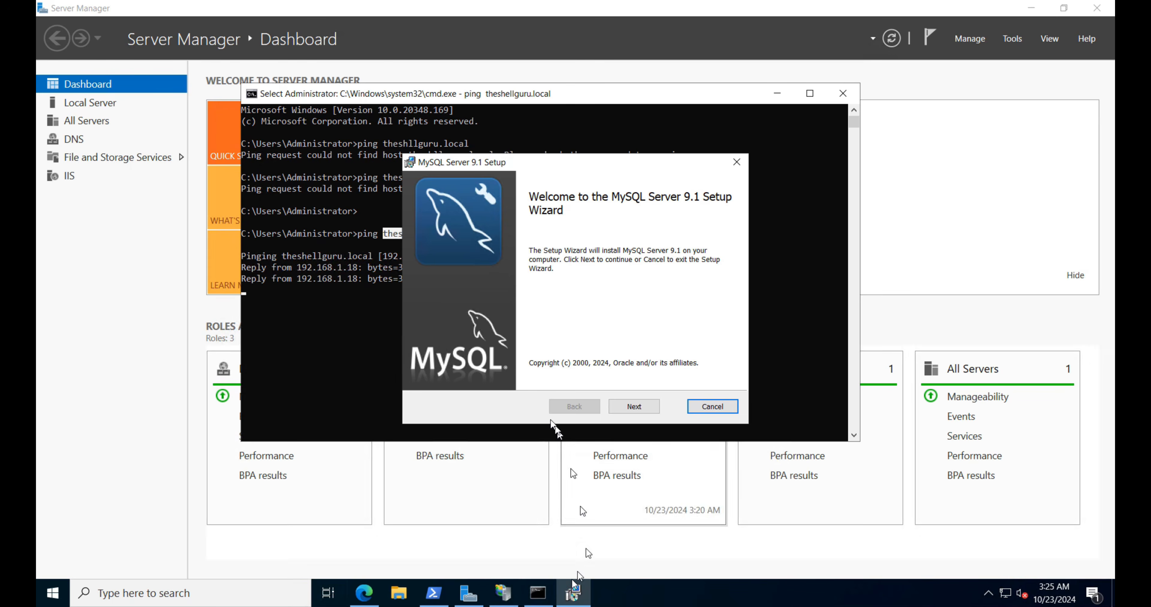
click(630, 407)
click(537, 380)
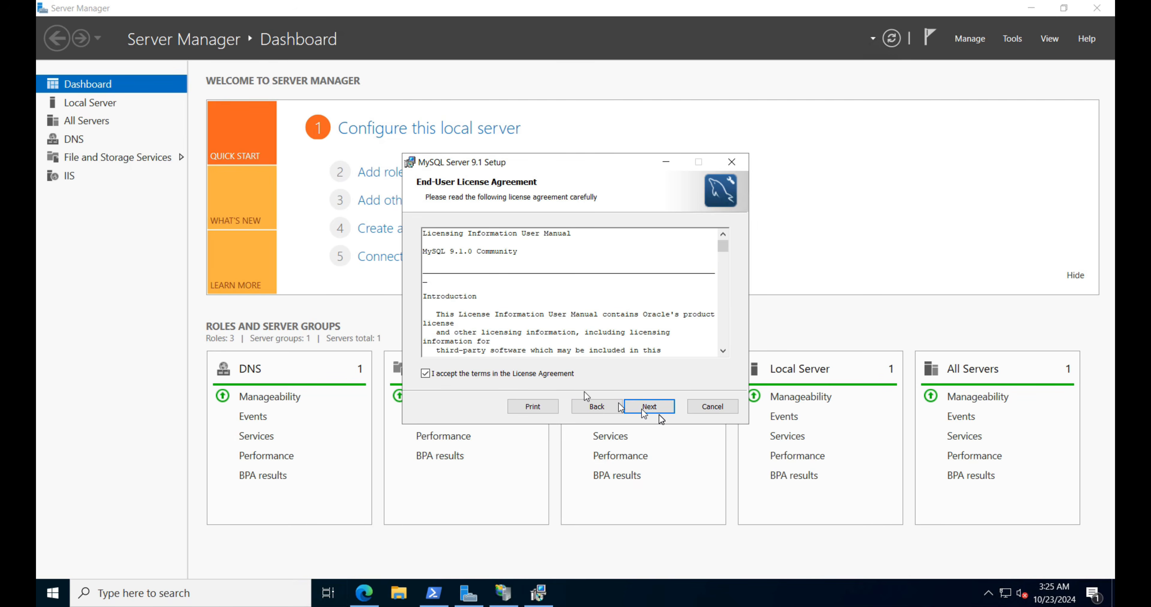
click(649, 407)
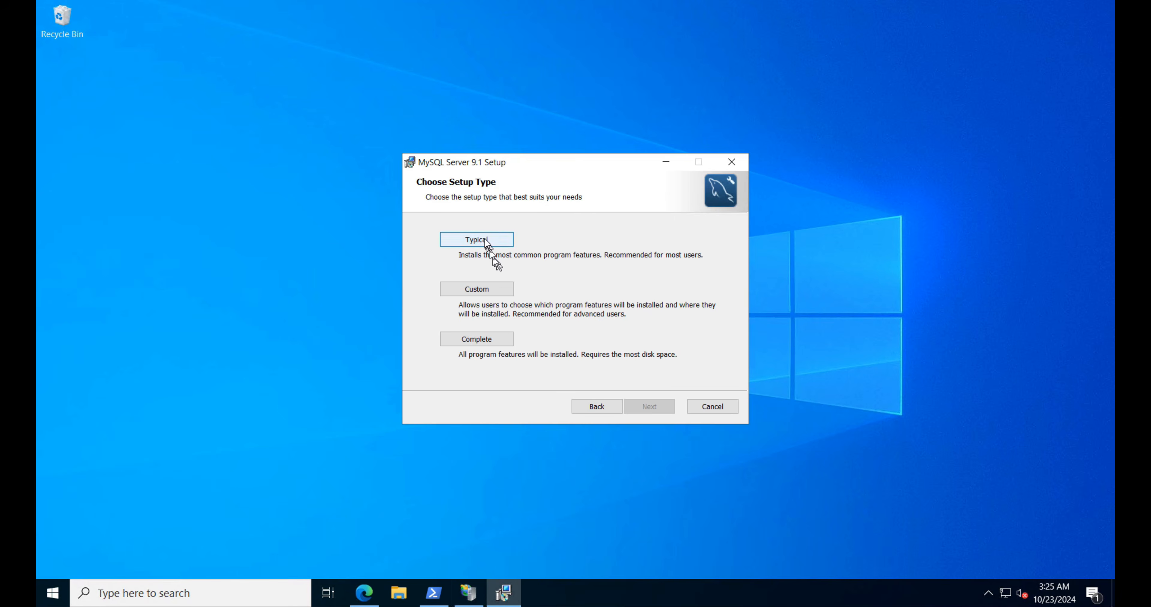
click(487, 241)
click(664, 408)
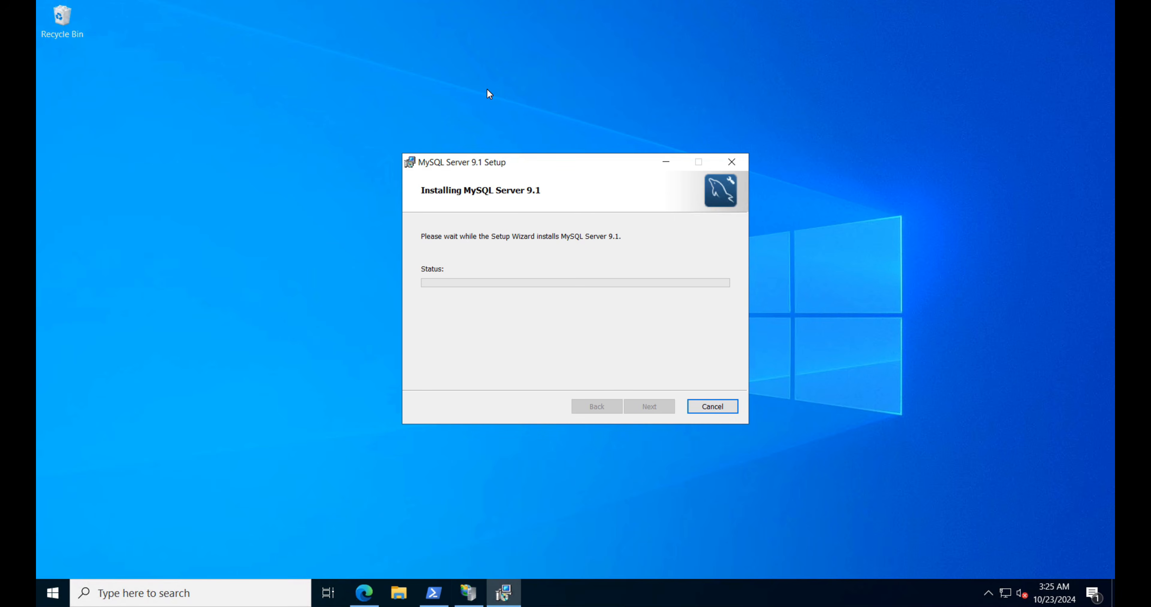
drag(521, 167, 646, 61)
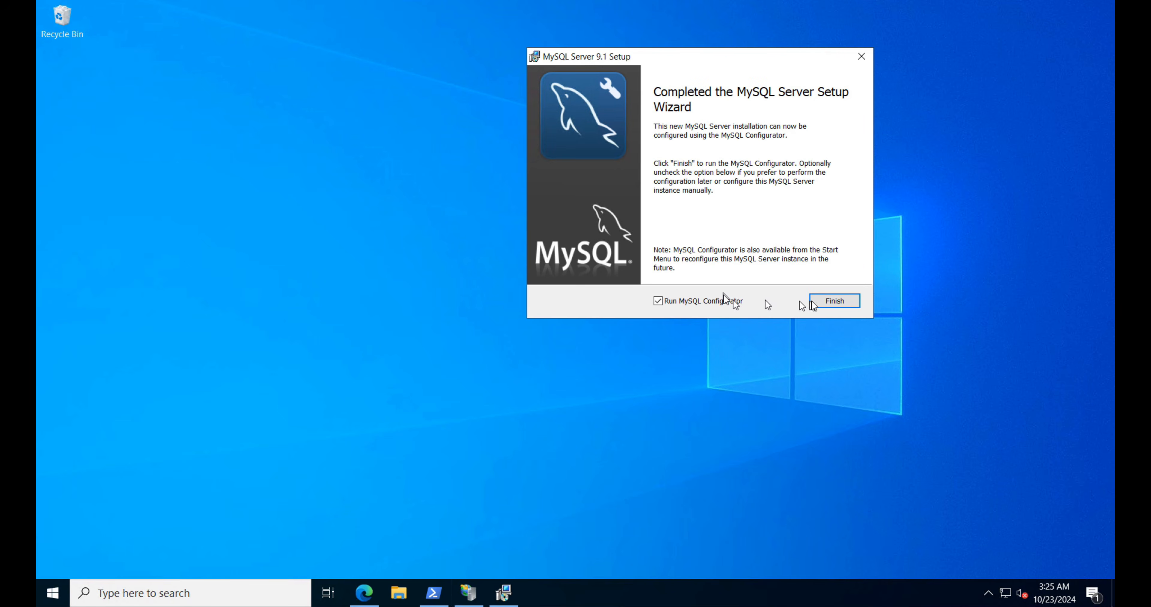
click(819, 302)
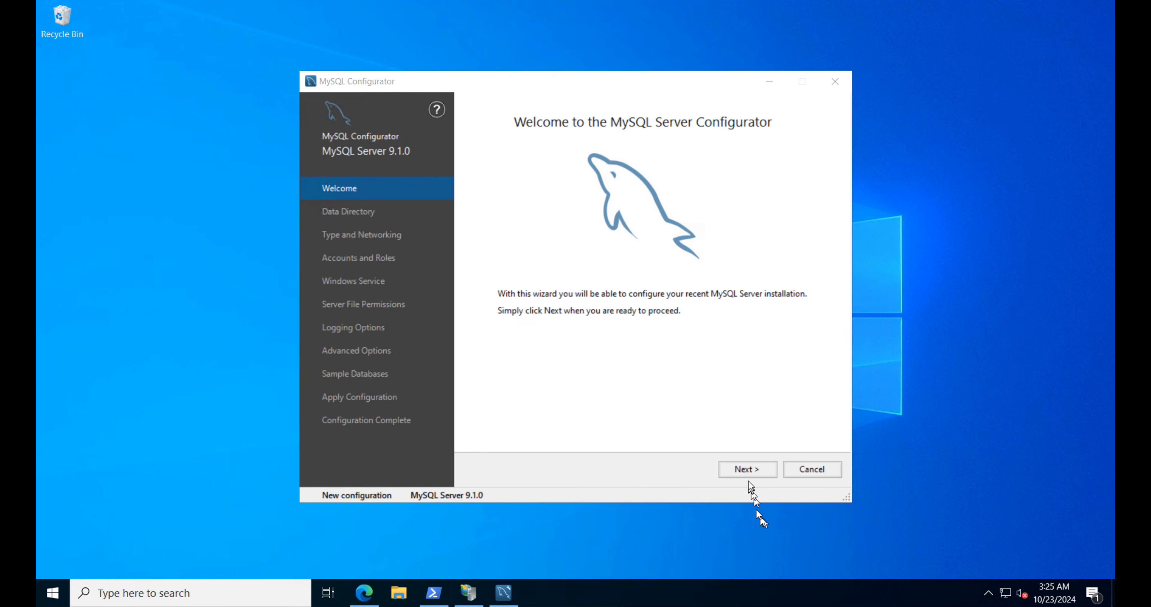
- Keep the default data directory and networking settings, then set the root account password
click(754, 469)
click(743, 468)
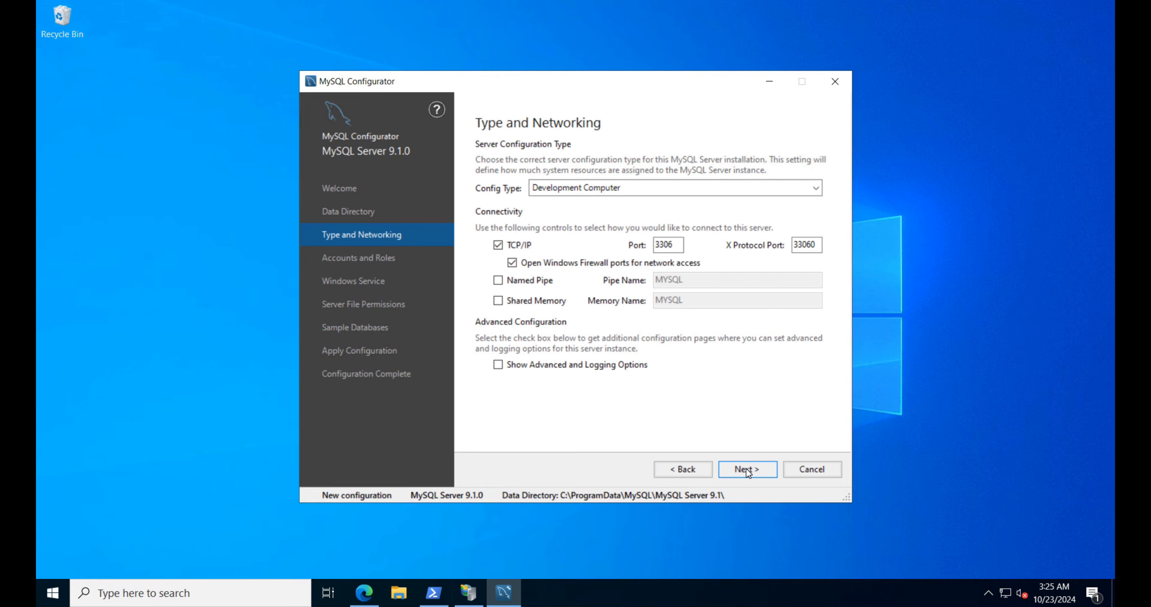
click(746, 469)
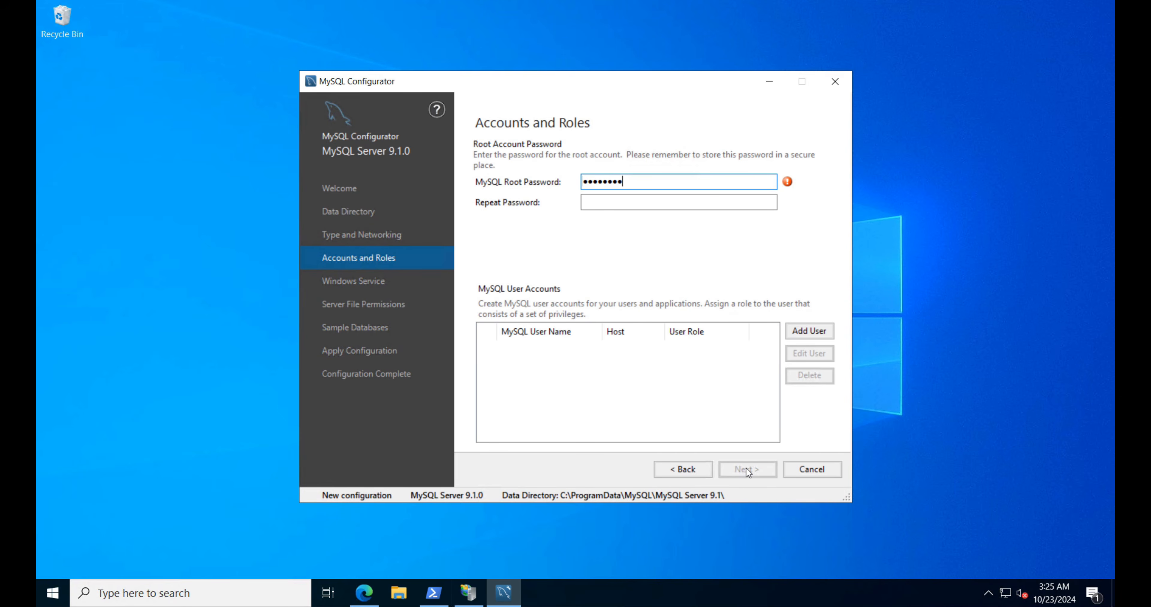
key(Tab)
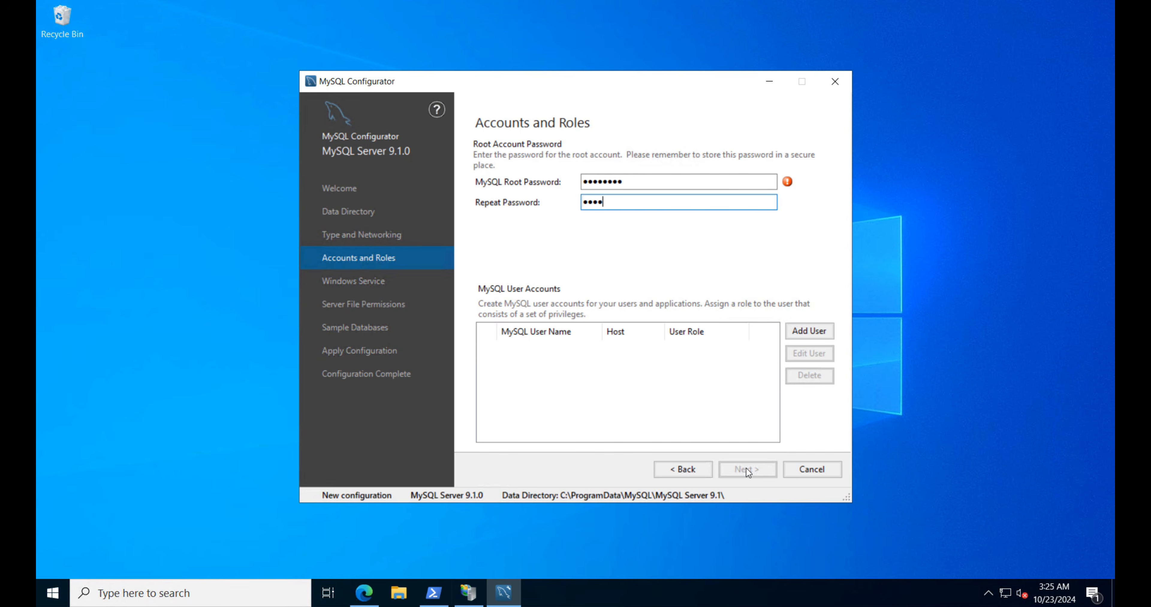
text(•••••••••)
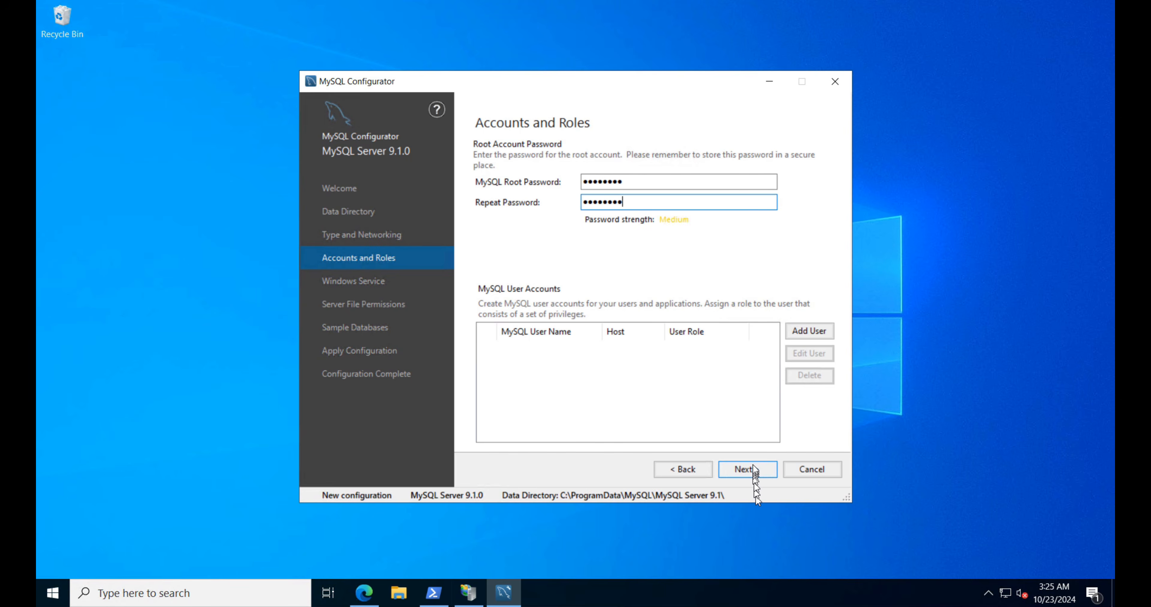
click(752, 470)
- Keep the default service, permission and sample-database settings, then start applying the configuration
click(754, 473)
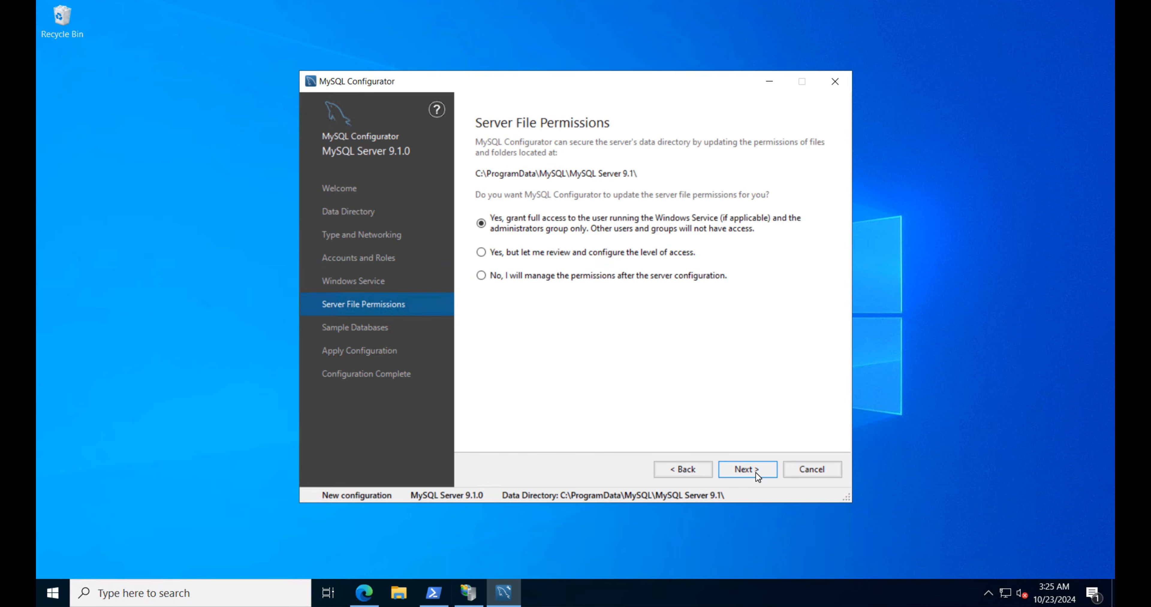
click(756, 476)
click(755, 476)
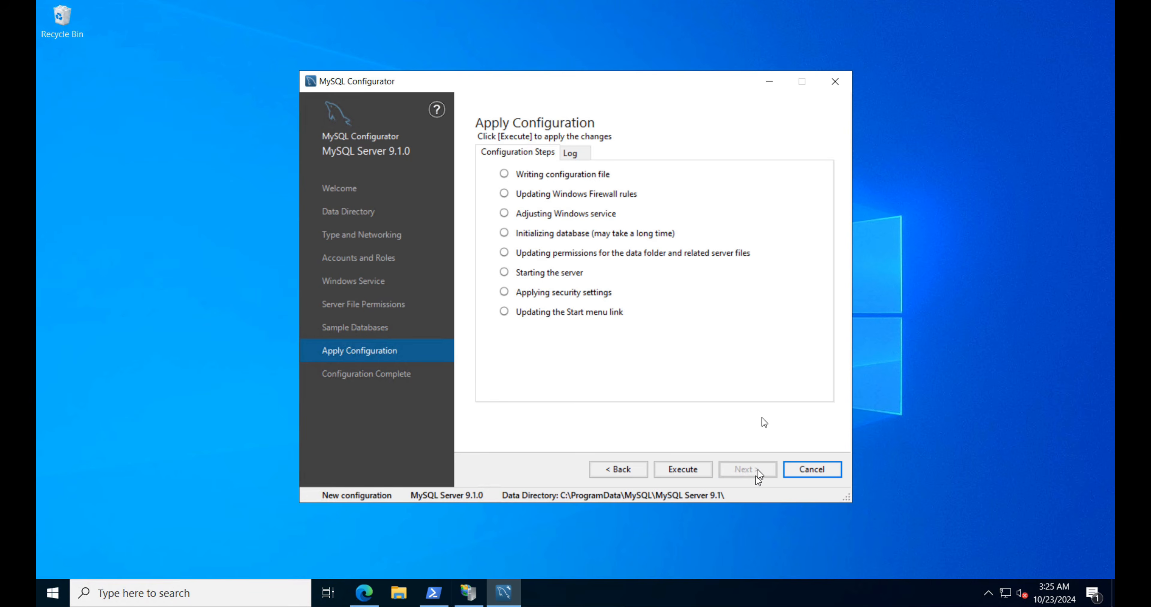
click(688, 467)
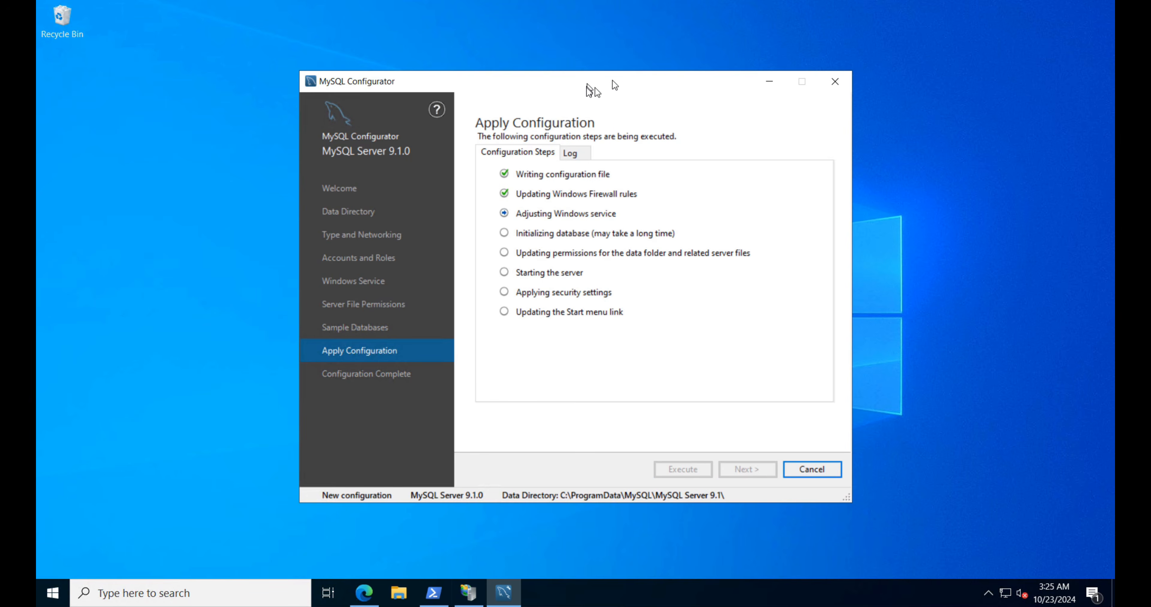
drag(614, 84, 697, 30)
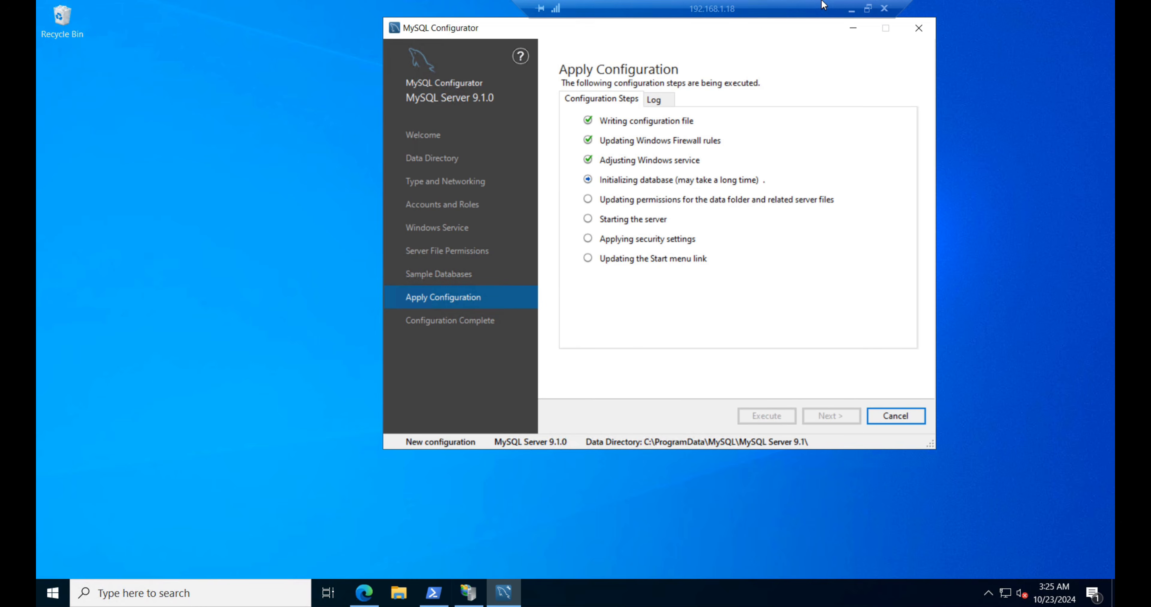
click(849, 7)
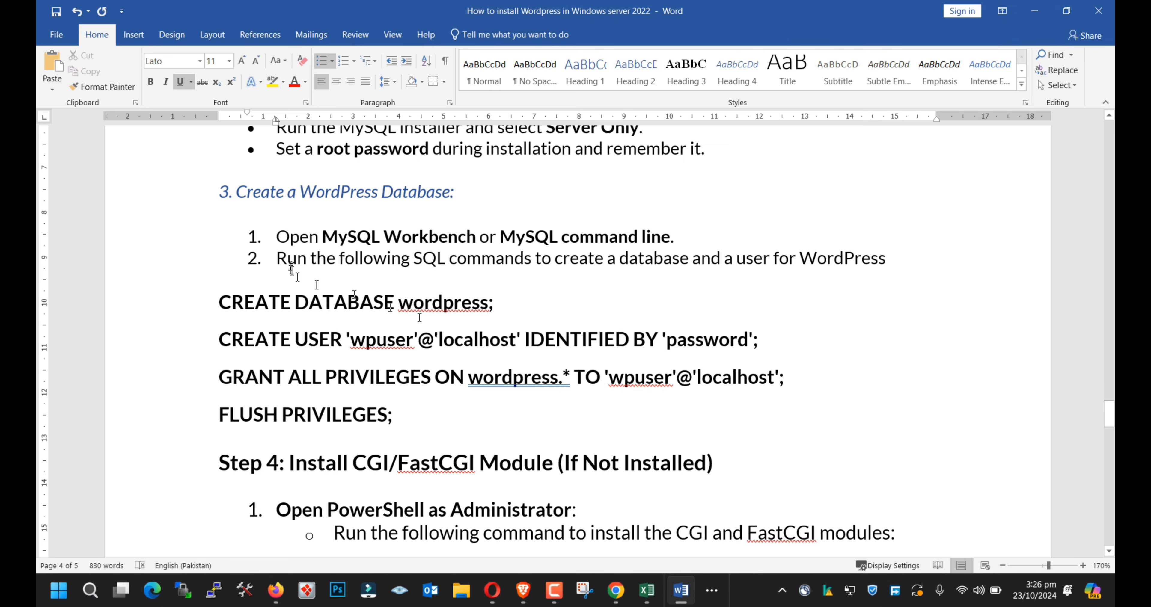
- Paste the guide's four WordPress SQL commands (CREATE DATABASE wordpress, etc.) into a new server Notepad
scroll(447, 223, down, 2)
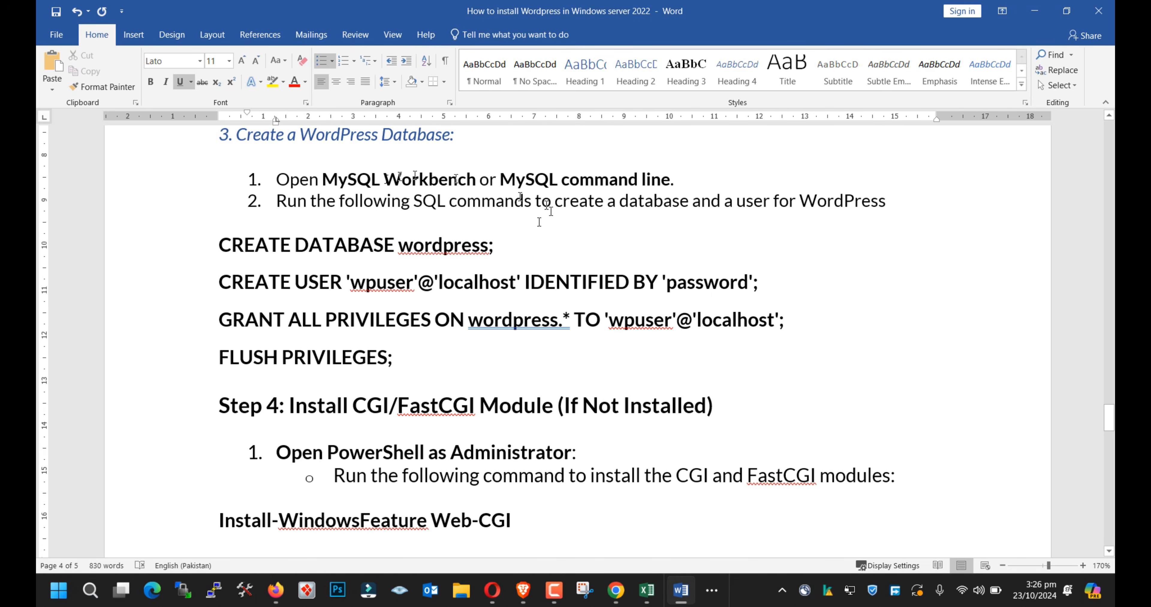
drag(218, 243, 424, 365)
key(ctrl+c)
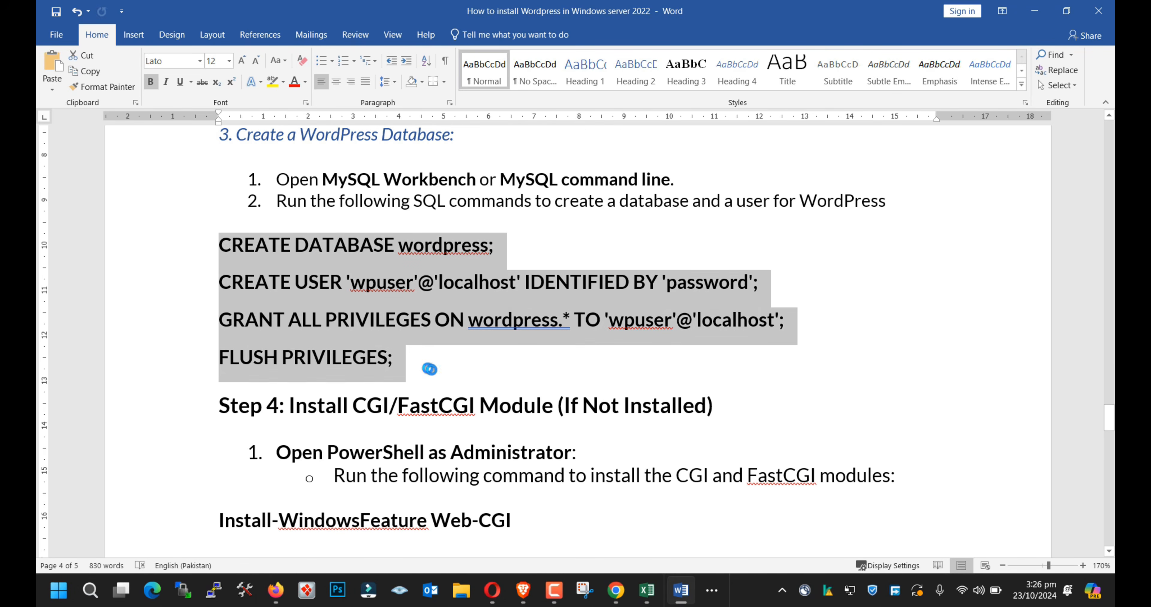
click(710, 590)
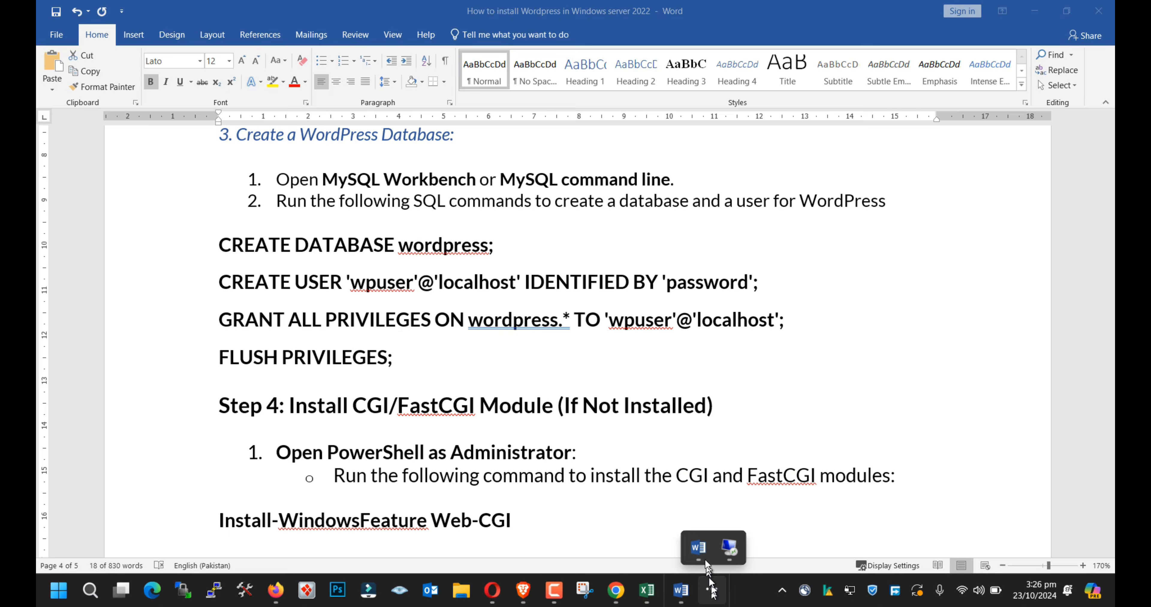
click(728, 546)
key(super+r)
text(no)
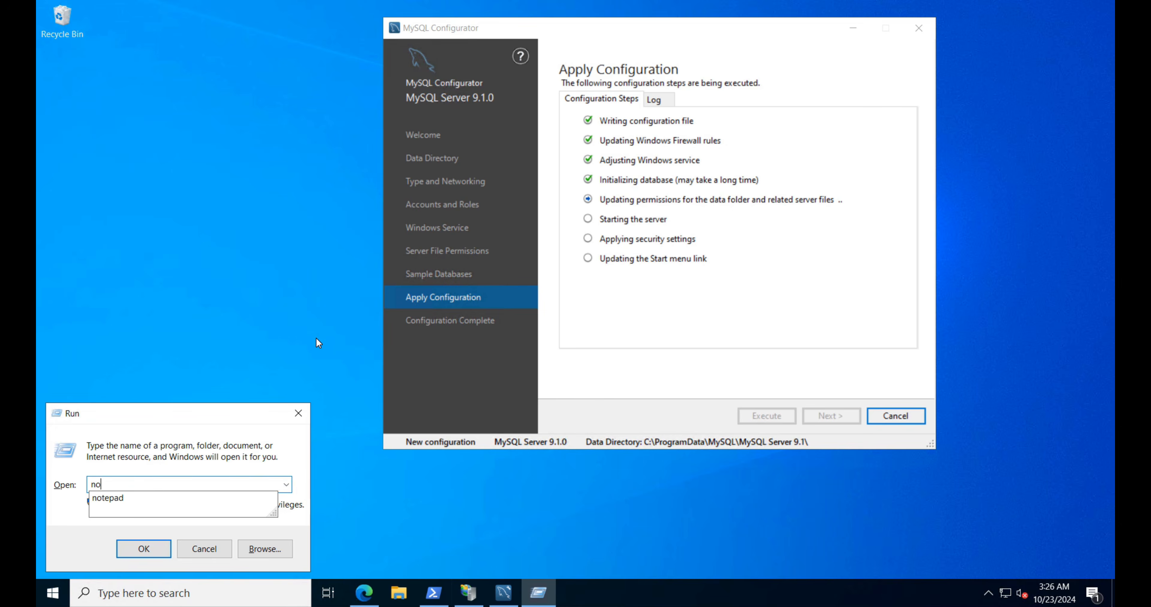
text(tepad)
key(Return)
key(ctrl+v)
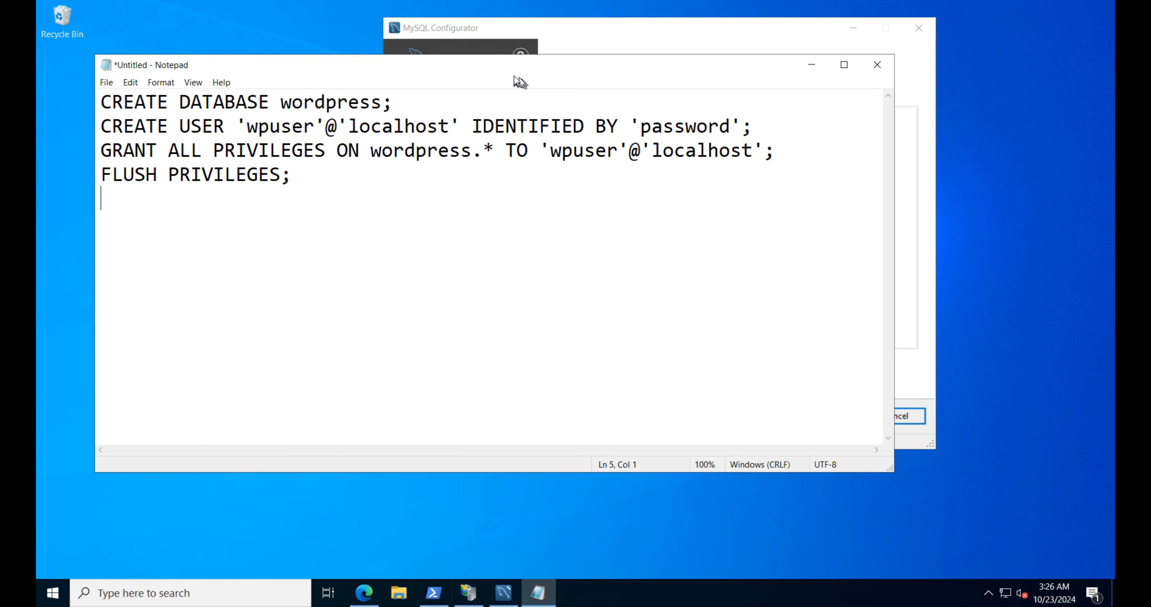
- Wait for the MySQL Server 9.1.0 configuration to complete, then finish and close the configurator
drag(515, 77, 533, 279)
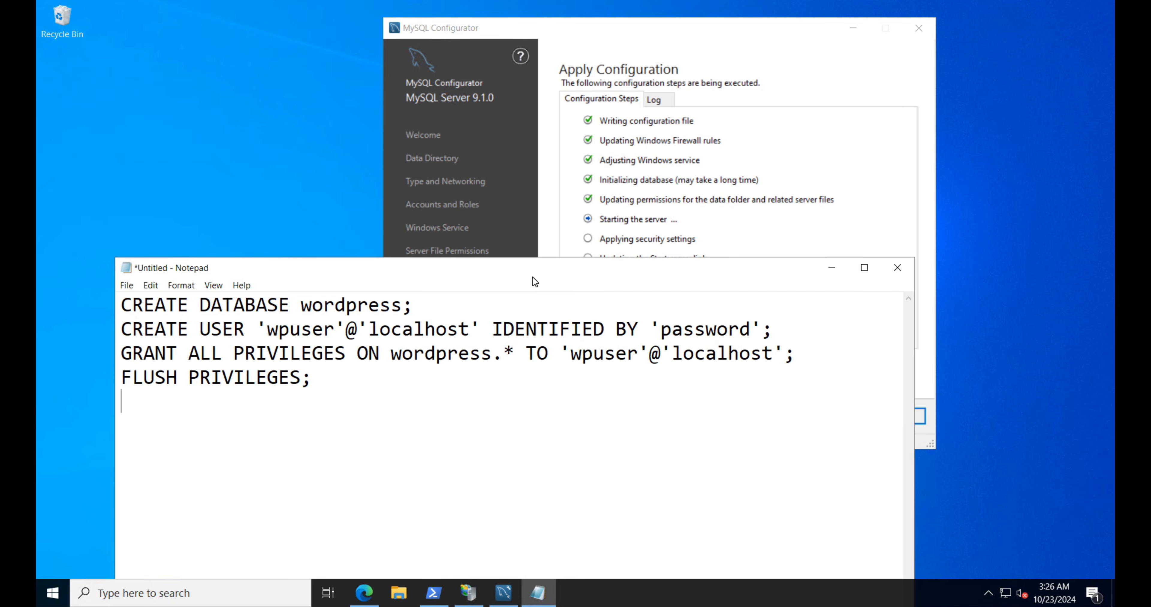
click(614, 28)
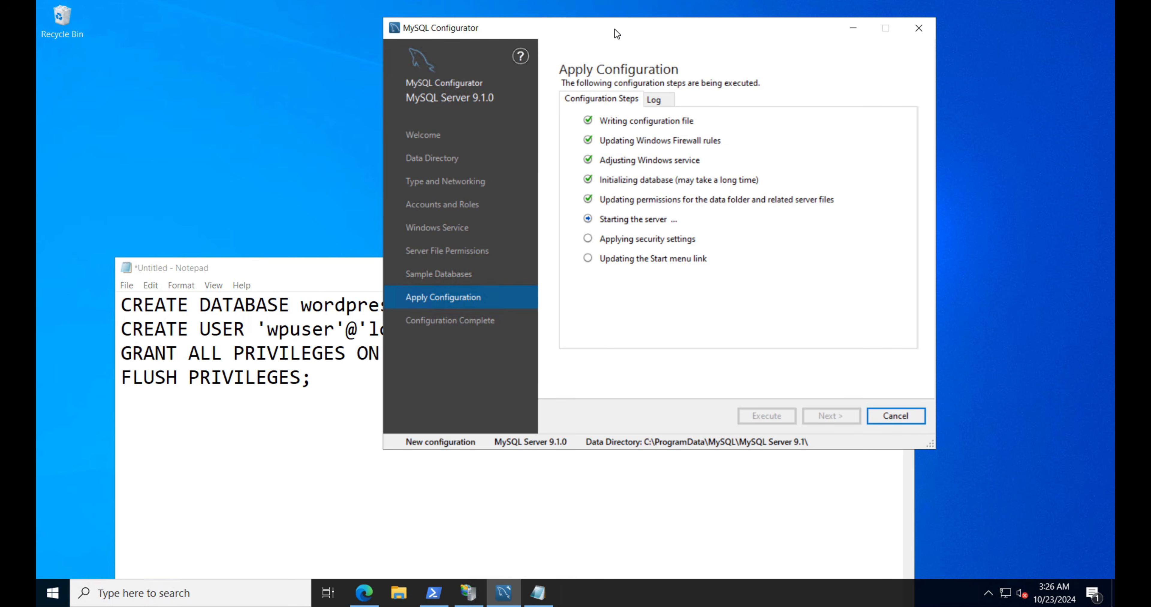
click(340, 272)
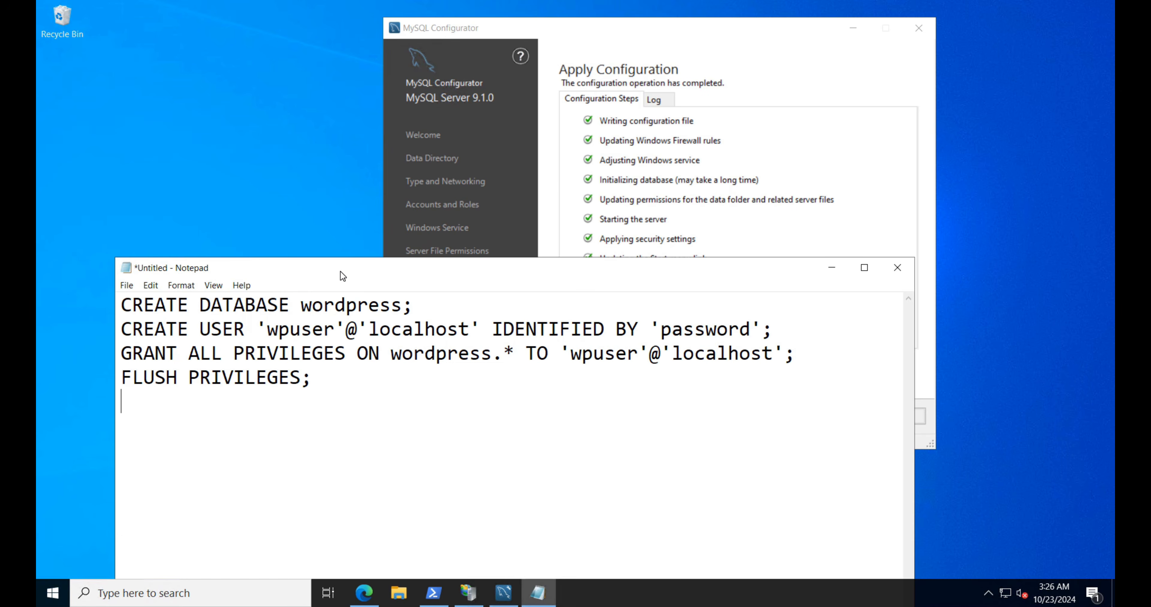
click(536, 35)
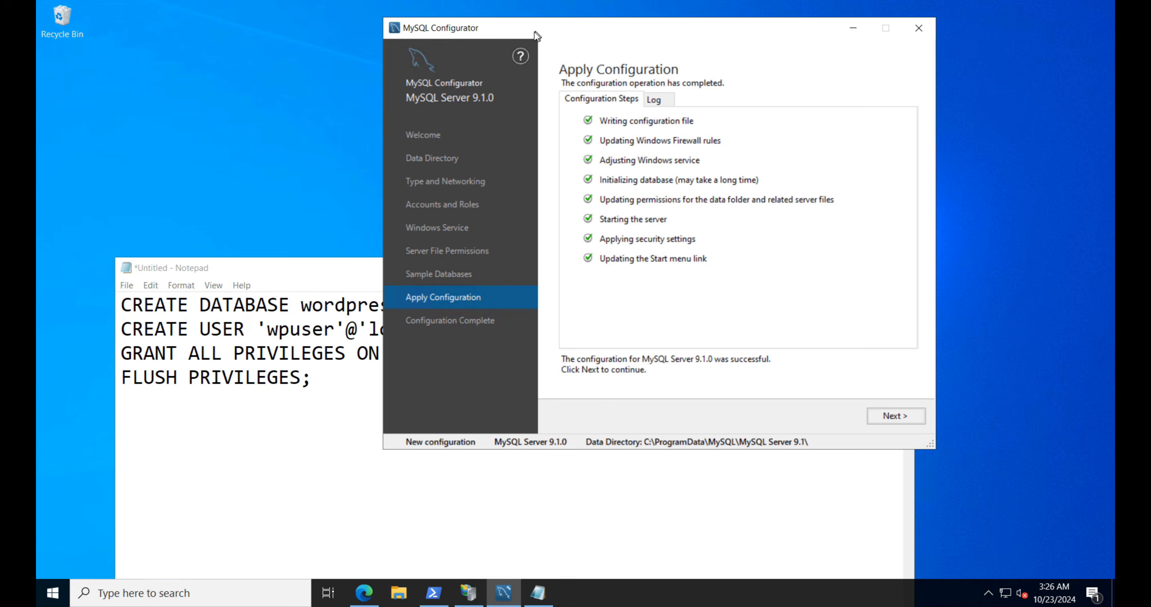
click(891, 413)
click(891, 413)
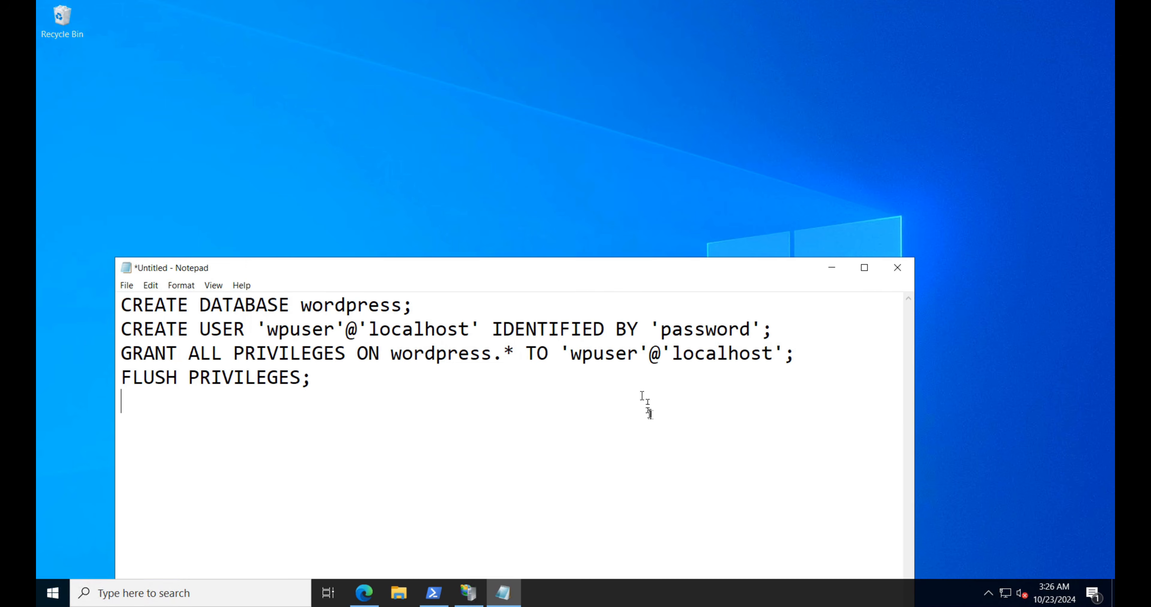
click(52, 593)
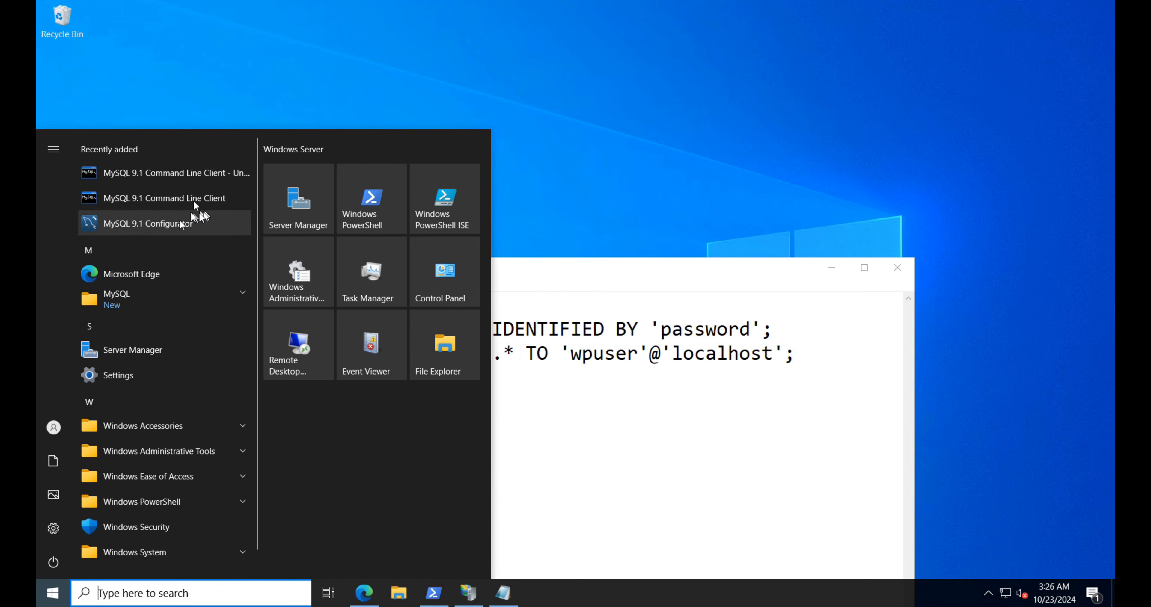
- Log into the MySQL 9.1 Command Line Client as root and create the wordpress database
click(169, 181)
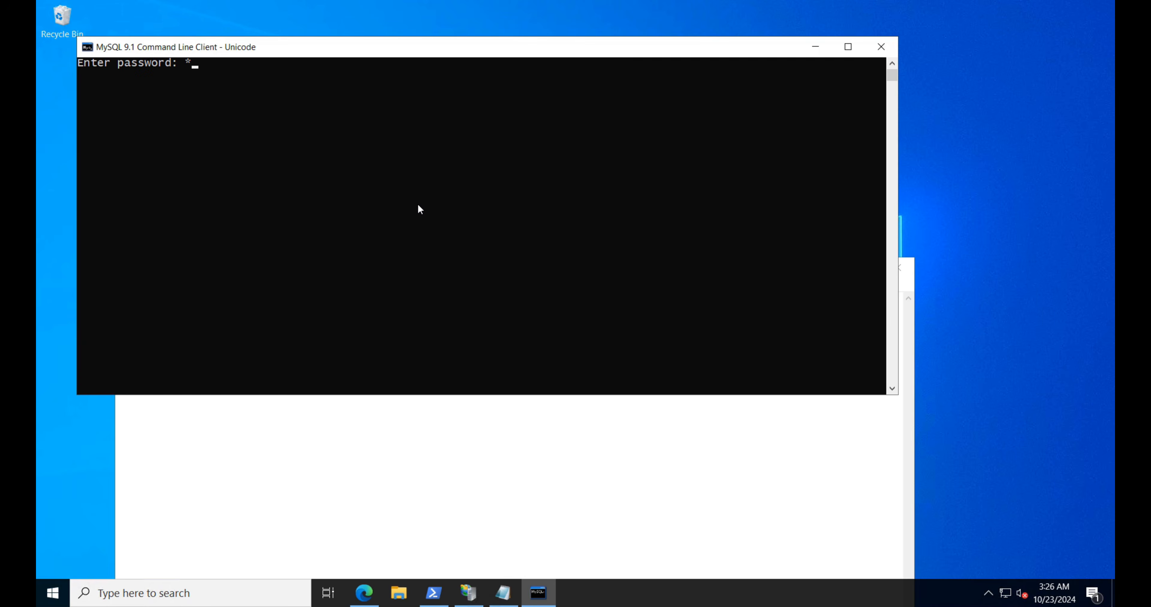
key(Return)
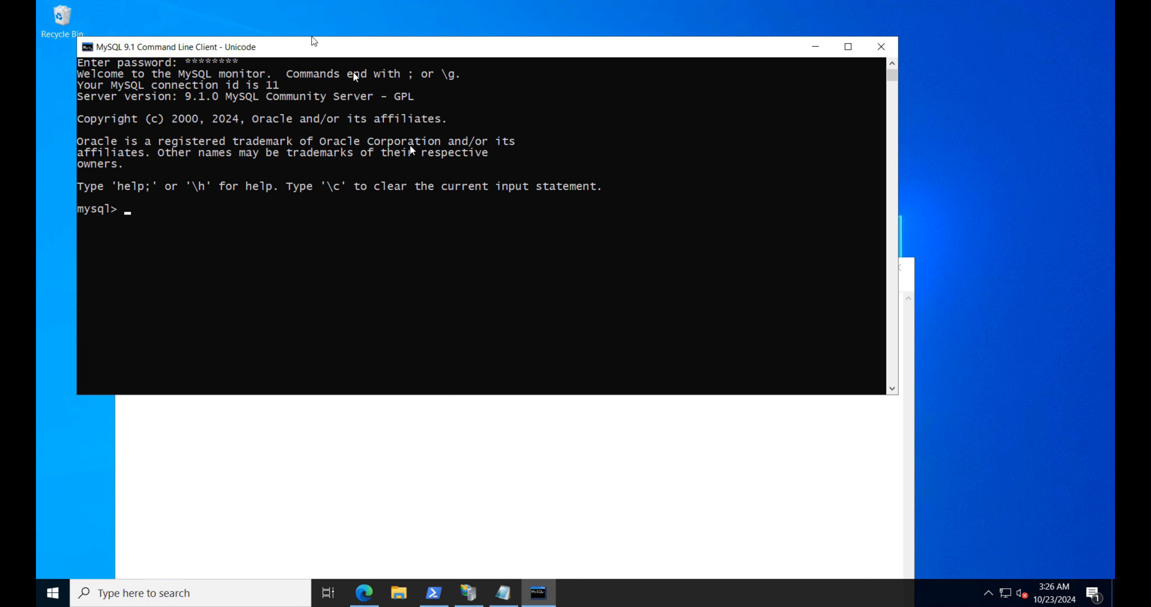
drag(241, 49, 425, 62)
click(407, 510)
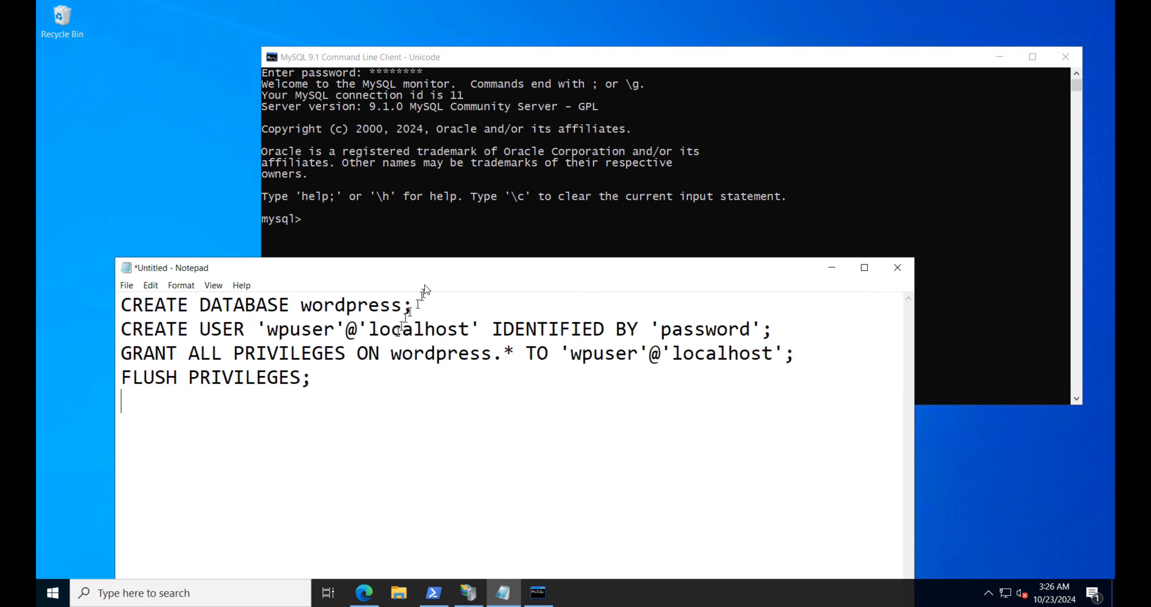
drag(424, 266, 444, 338)
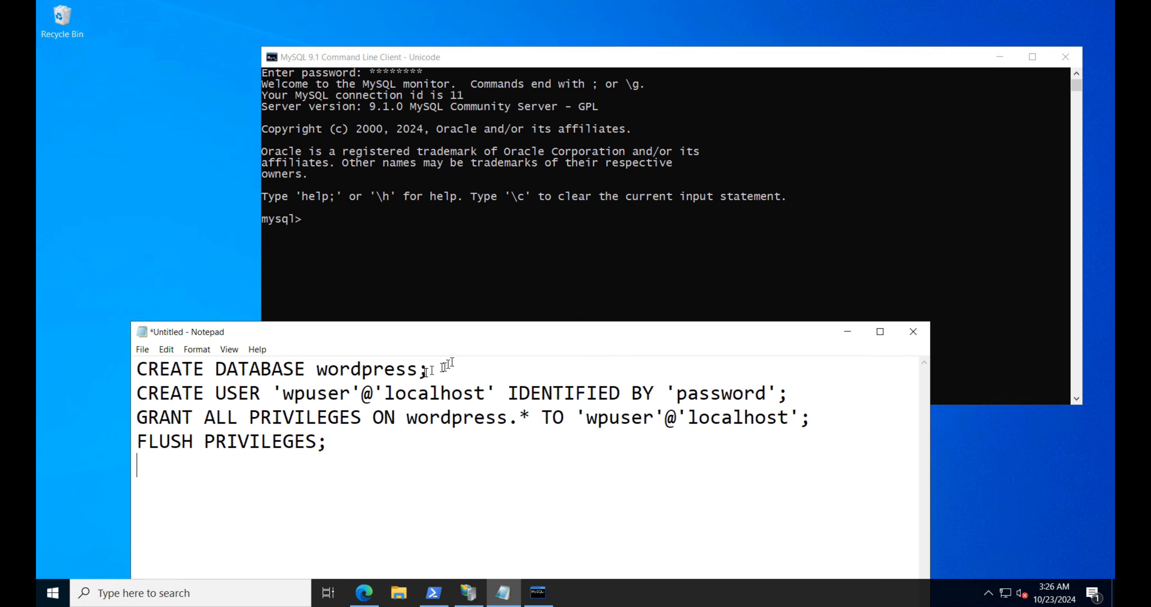
drag(447, 367, 133, 361)
key(super+c)
click(537, 240)
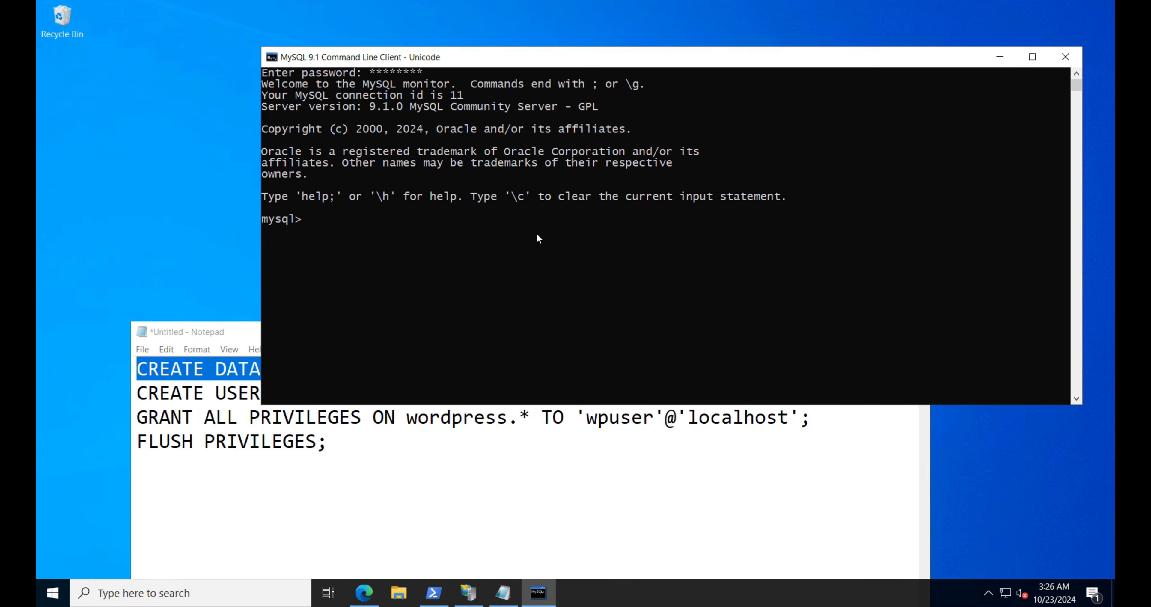
right_click(538, 240)
key(Return)
- Create the wpuser account with the CREATE USER statement from the notes
click(507, 422)
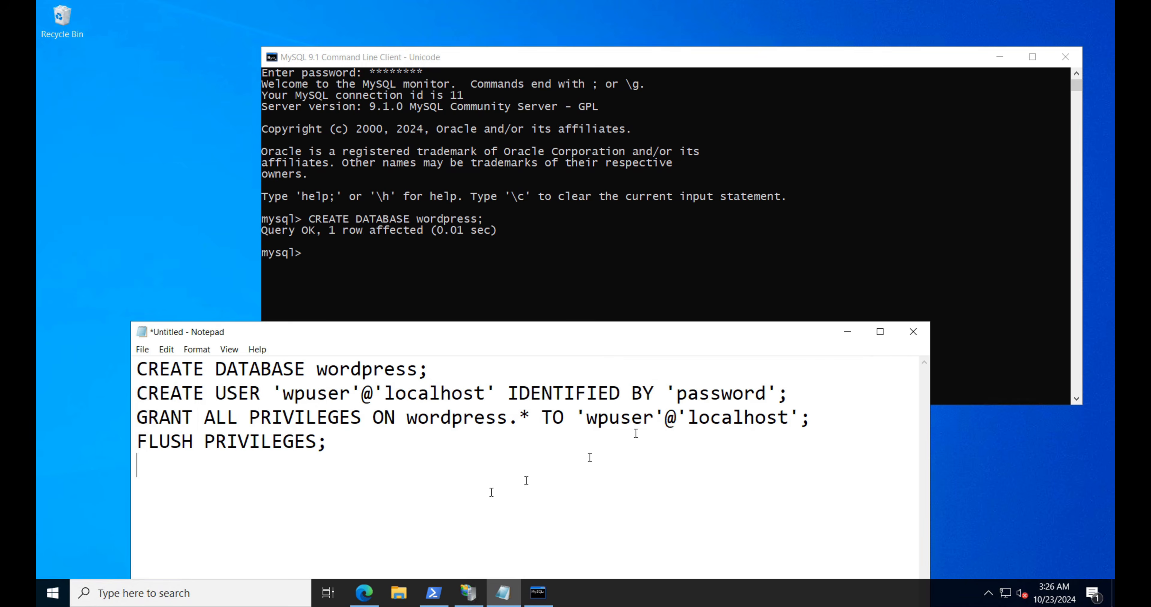
drag(787, 392, 118, 386)
key(ctrl+c)
click(735, 256)
right_click(736, 256)
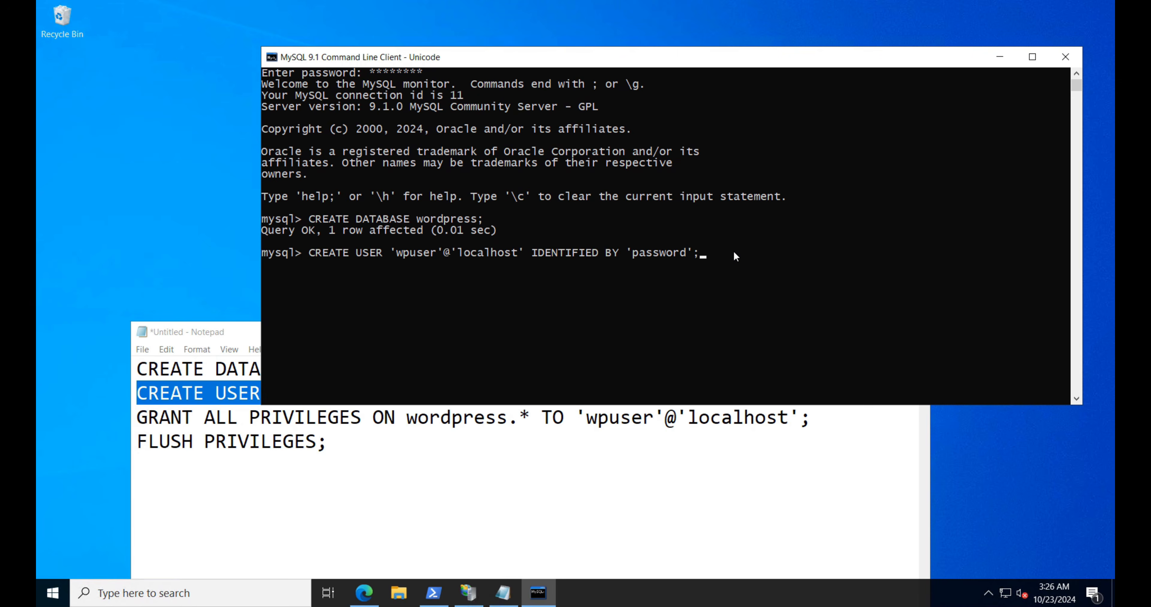
key(Return)
- Grant wpuser all privileges on the wordpress database
click(538, 453)
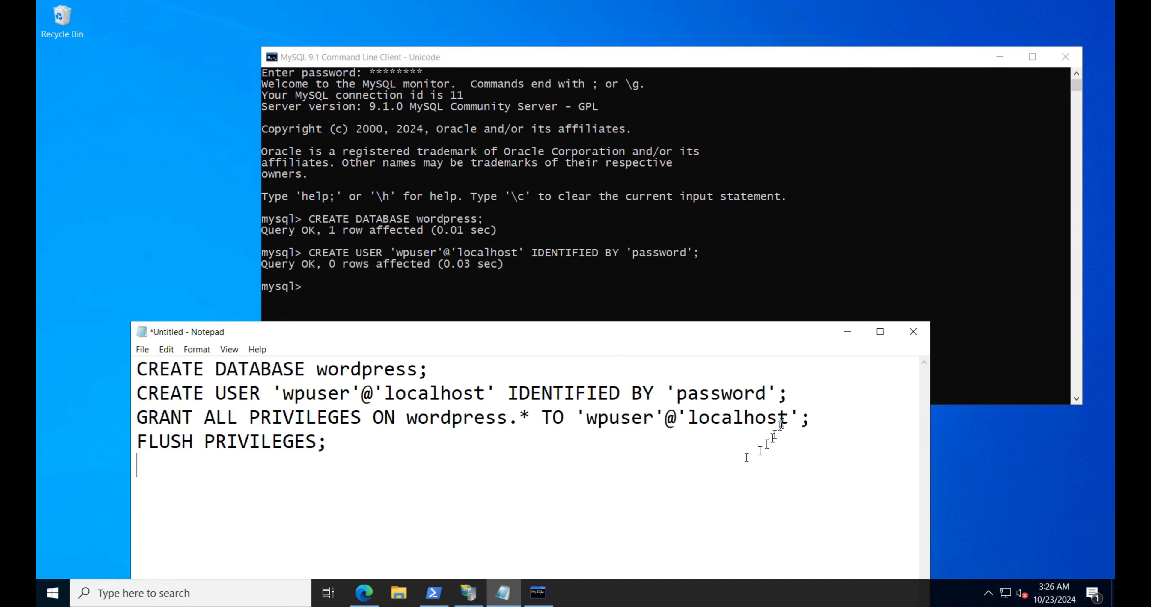
drag(810, 418, 142, 418)
key(ctrl+c)
click(608, 281)
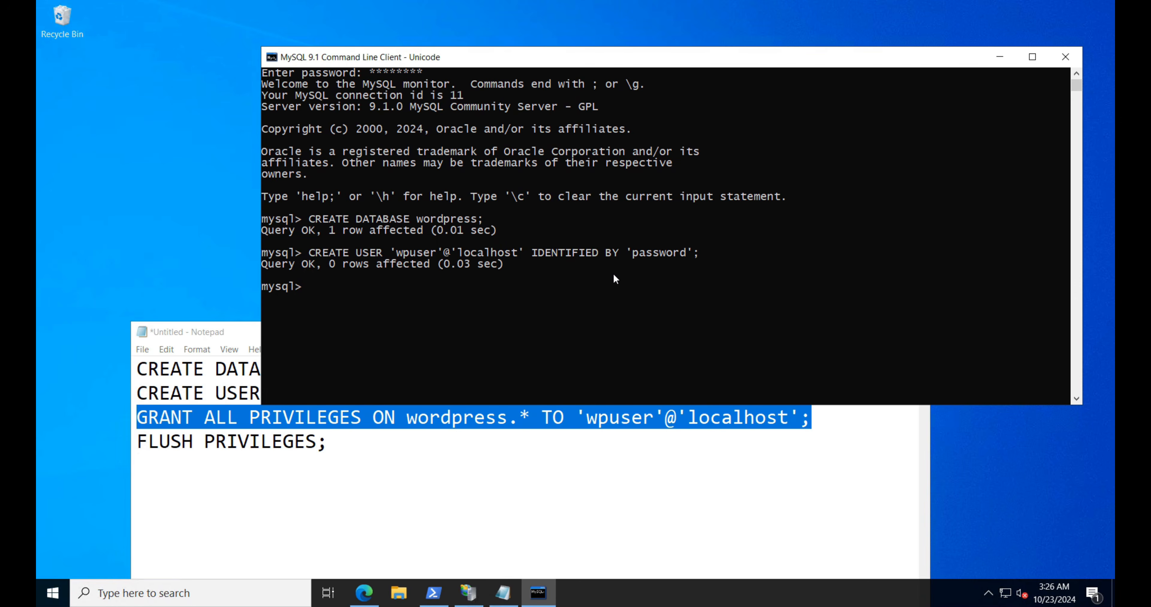
right_click(608, 282)
key(Return)
- Run FLUSH PRIVILEGES, then exit the MySQL client
drag(333, 445, 136, 441)
key(ctrl+c)
click(544, 180)
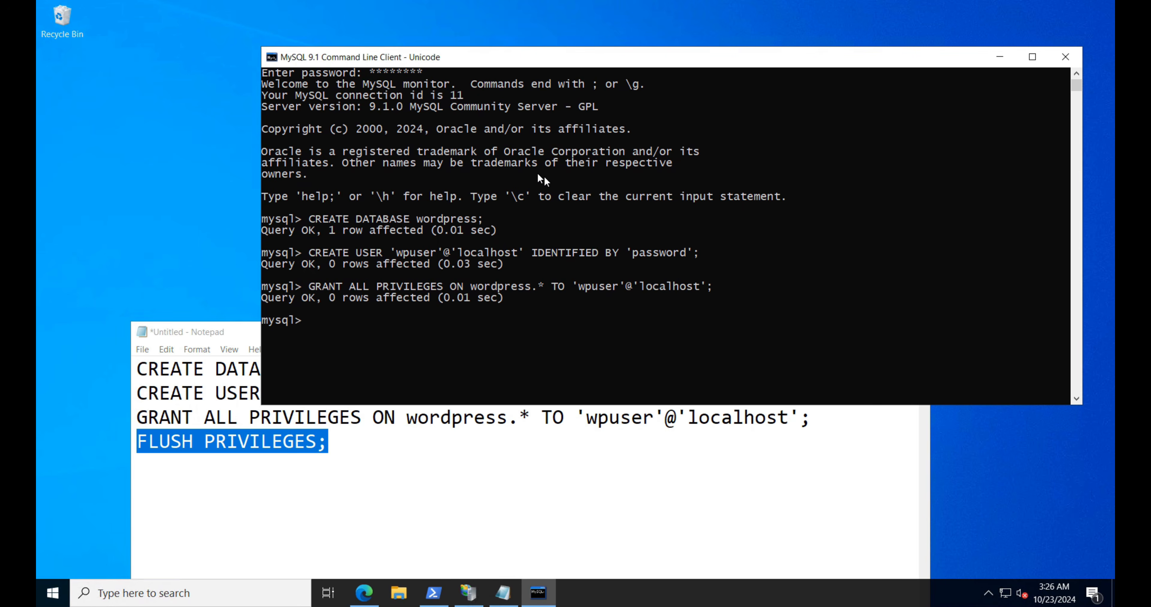
drag(506, 57, 512, 39)
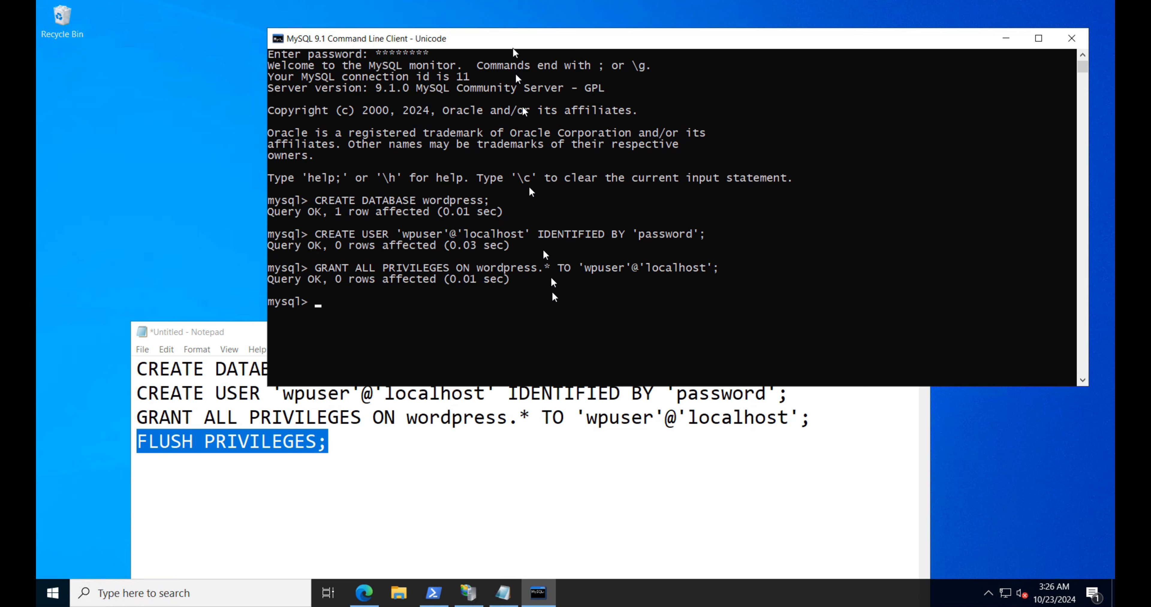
right_click(627, 290)
key(Return)
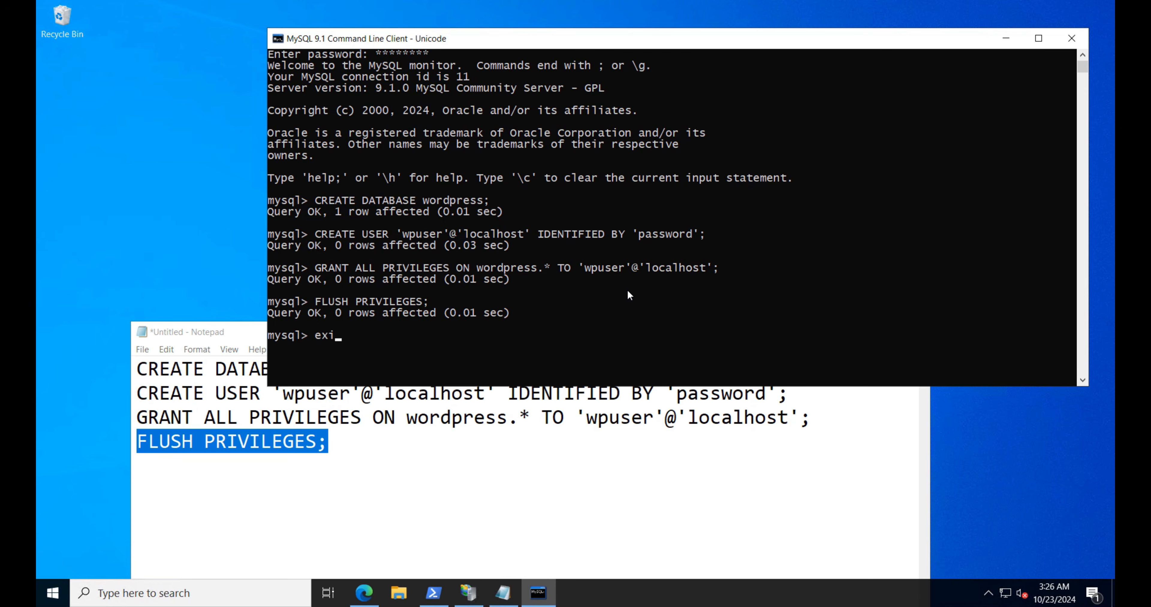
text(exit)
key(Return)
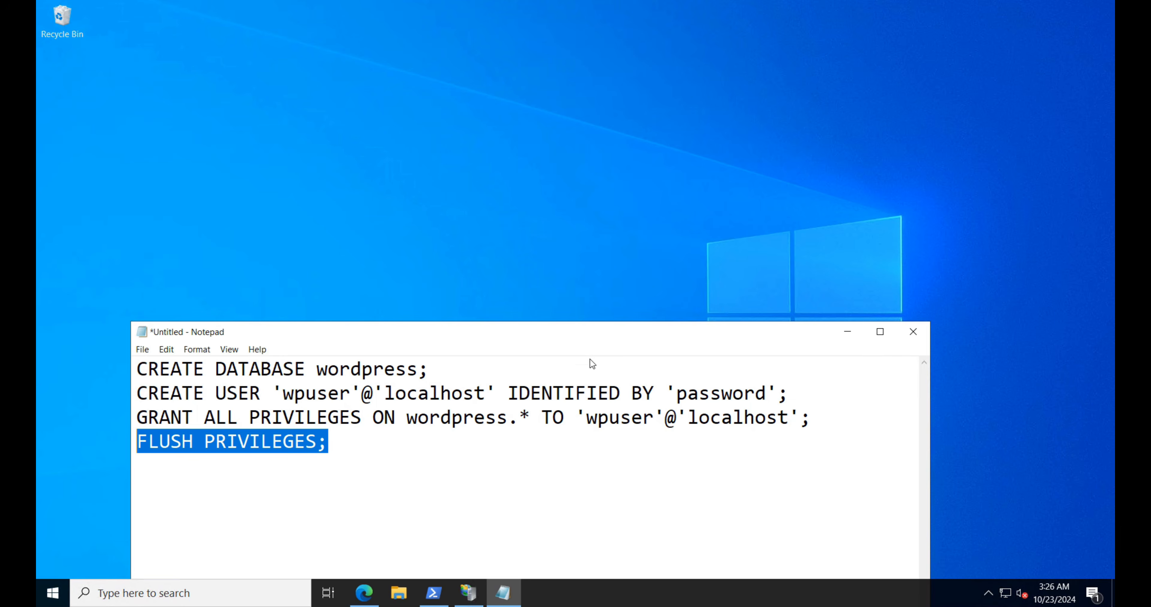
- Select the four SQL statements in the Notepad file
drag(582, 333, 621, 172)
click(442, 319)
drag(441, 319, 176, 209)
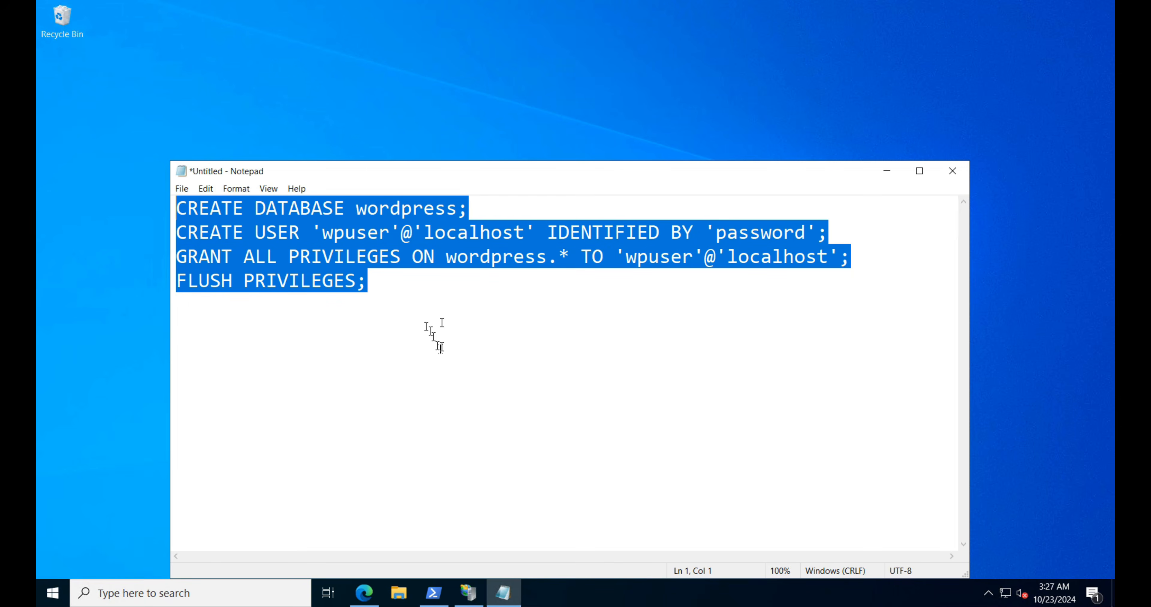
drag(436, 333, 152, 188)
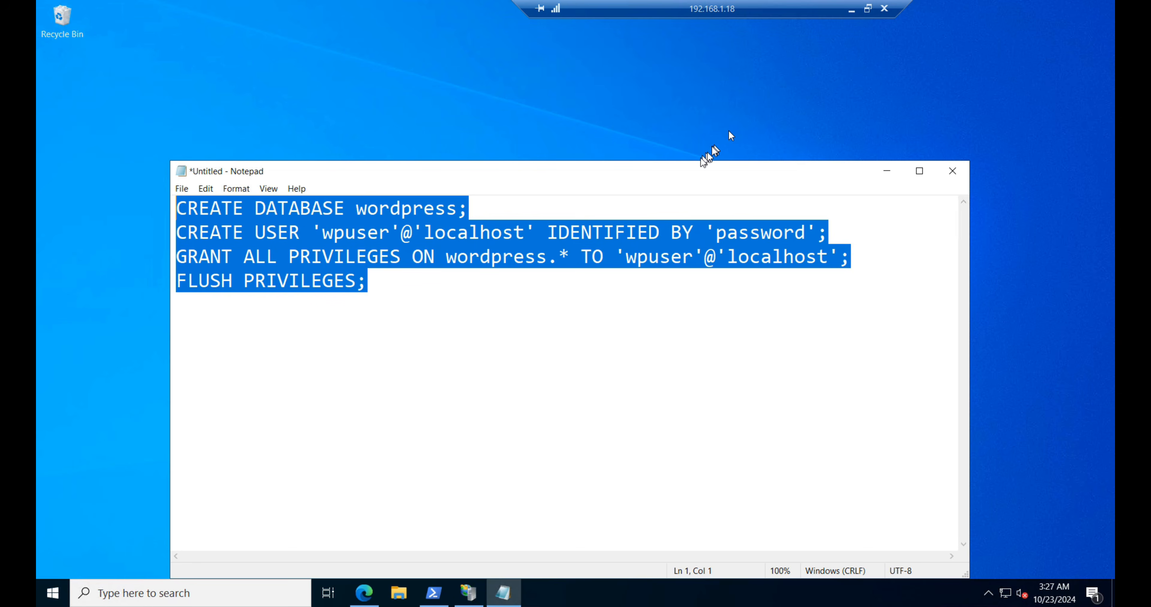
- Run Install-WindowsFeature Web-CGI in PowerShell, copied from the guide
click(851, 9)
scroll(429, 358, down, 2)
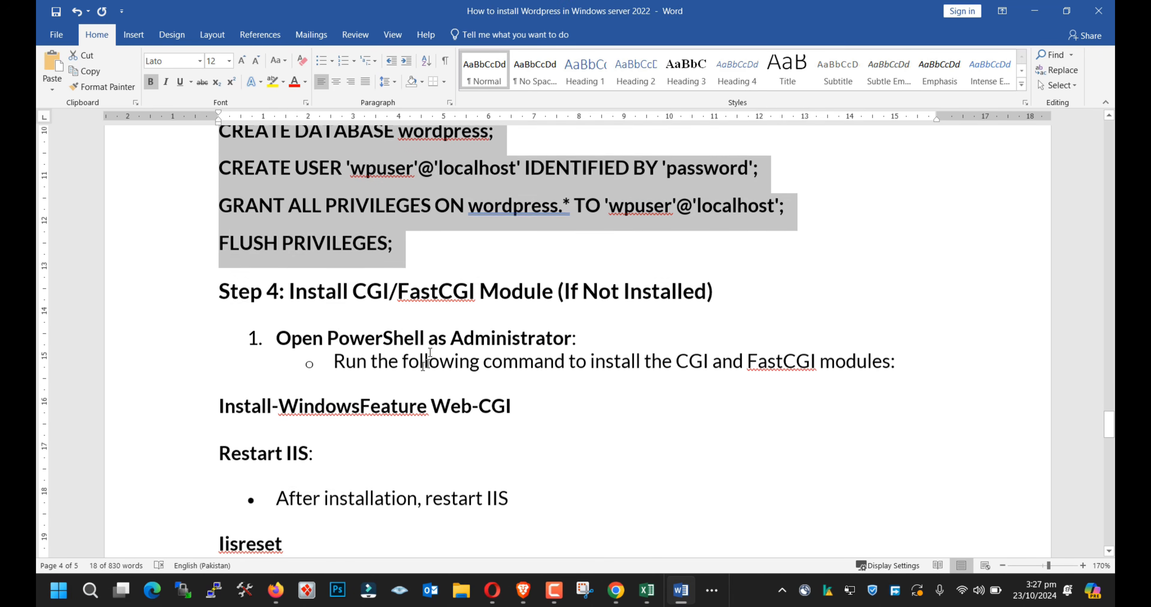
scroll(411, 355, down, 1)
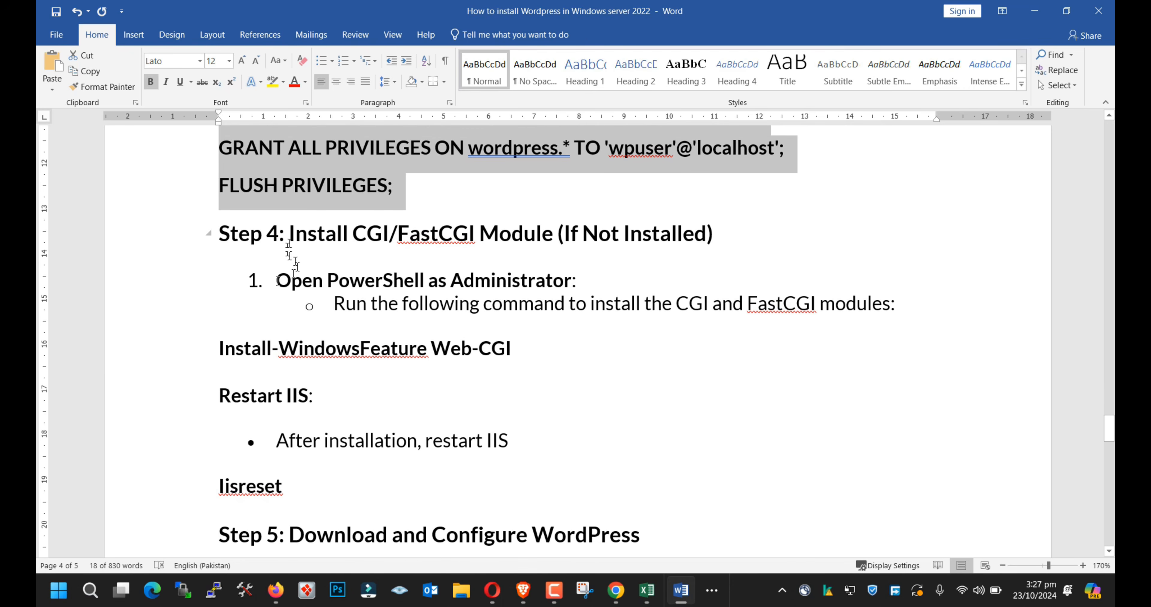
drag(519, 353, 241, 354)
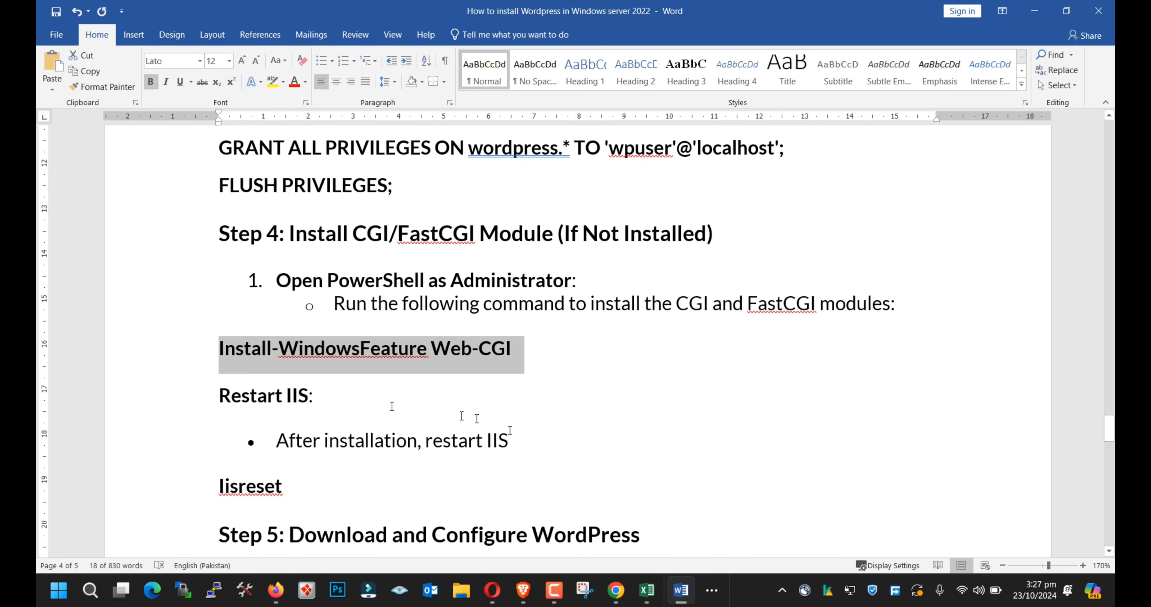
click(712, 590)
click(728, 549)
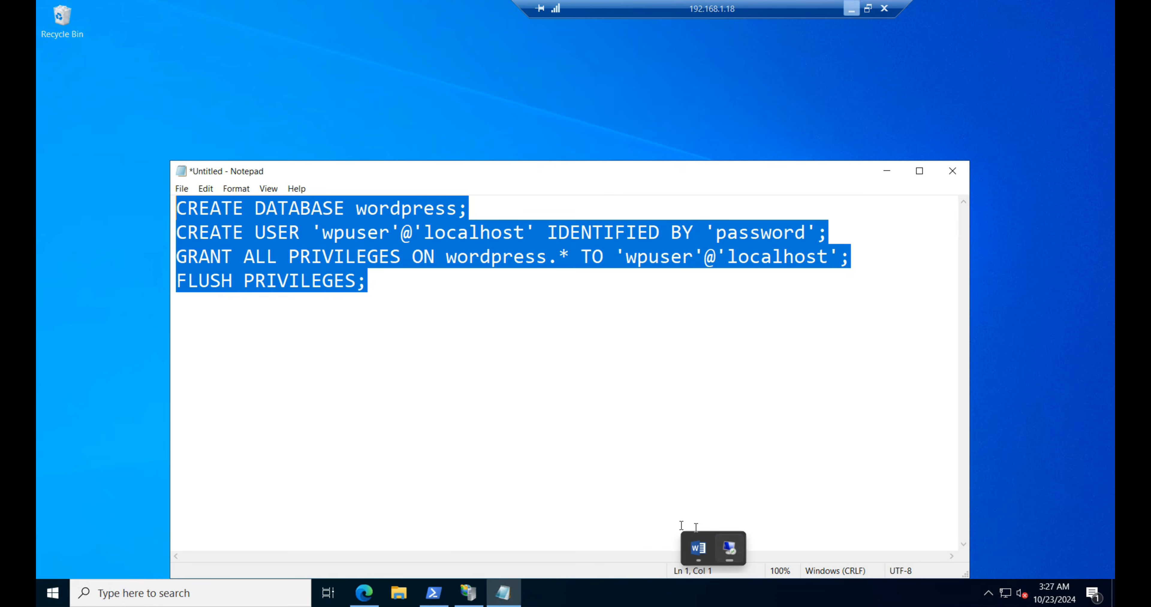
click(433, 593)
right_click(585, 336)
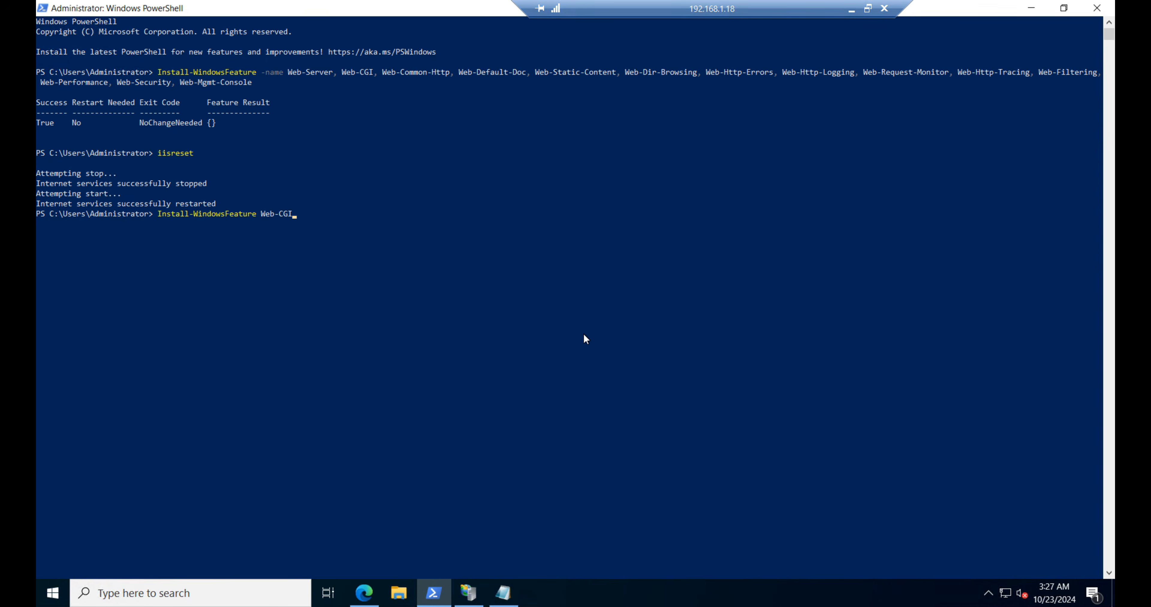
key(Return)
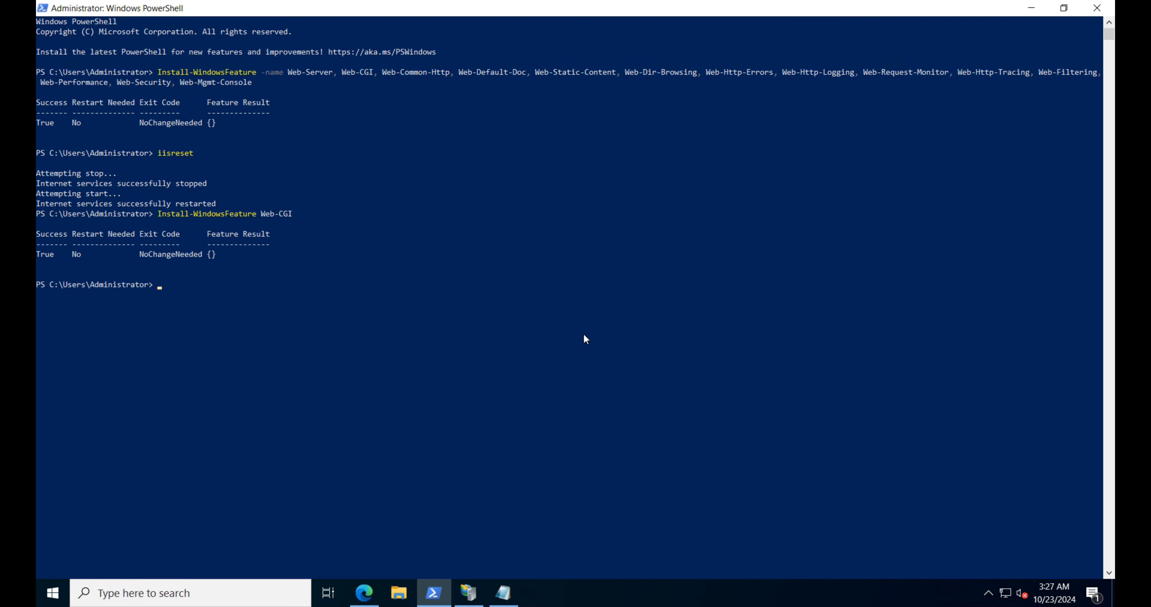
- Restart IIS by running iisreset in PowerShell
mouse_move(799, 13)
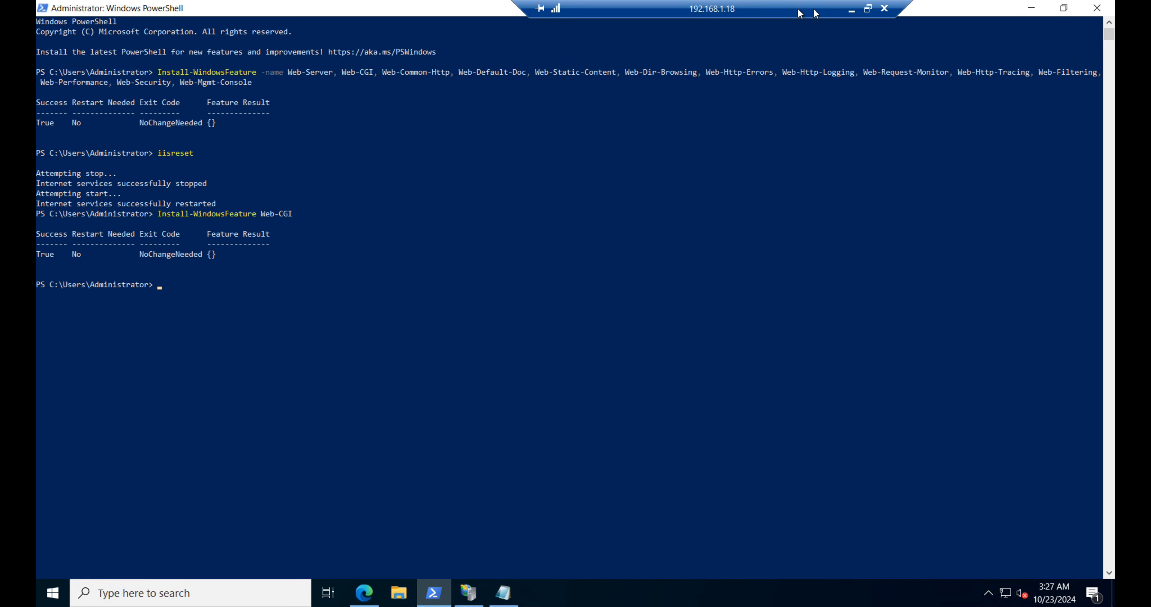
click(851, 10)
scroll(355, 441, down, 3)
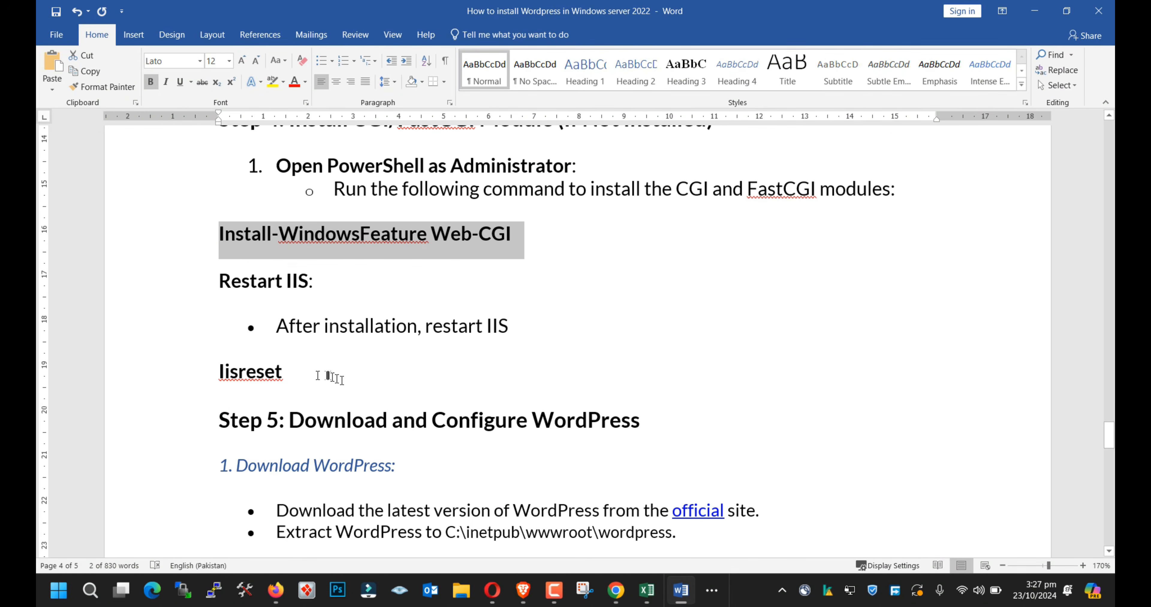
drag(326, 379, 219, 377)
key(super+c)
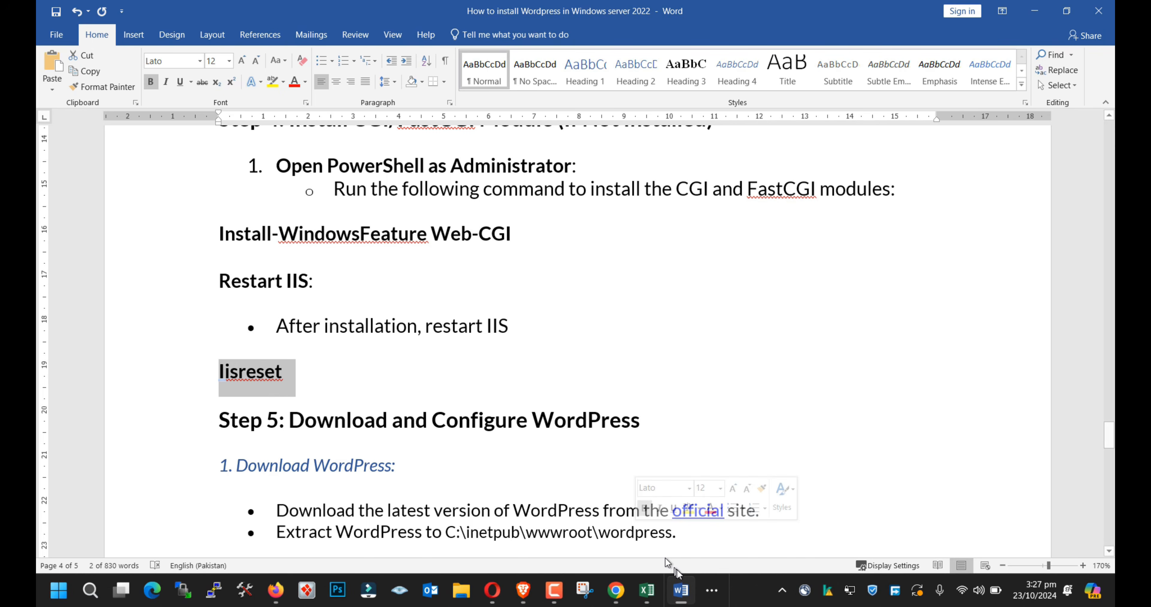
click(712, 590)
click(730, 550)
right_click(455, 282)
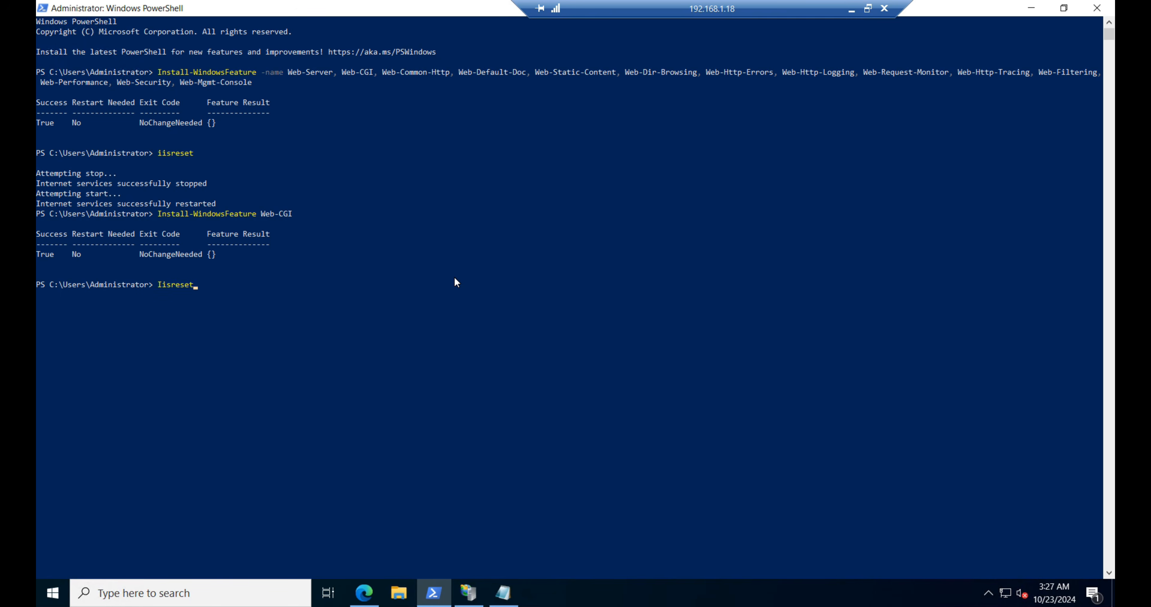
key(Return)
- Open the guide's official WordPress download link, then return to the server's Edge window
click(854, 5)
scroll(521, 320, down, 3)
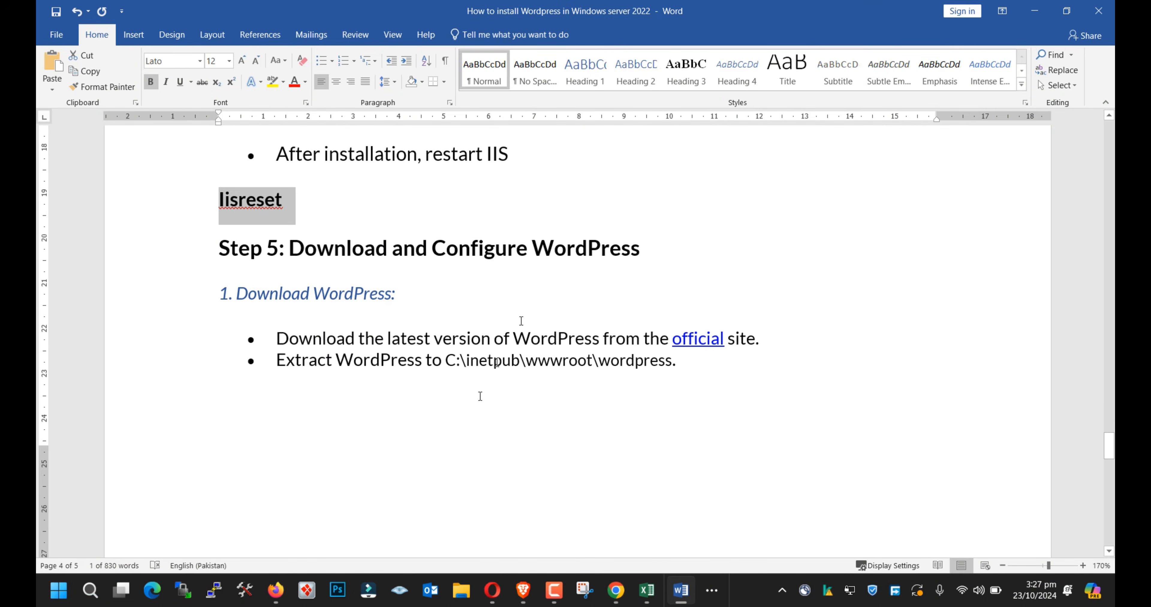
right_click(695, 340)
click(714, 172)
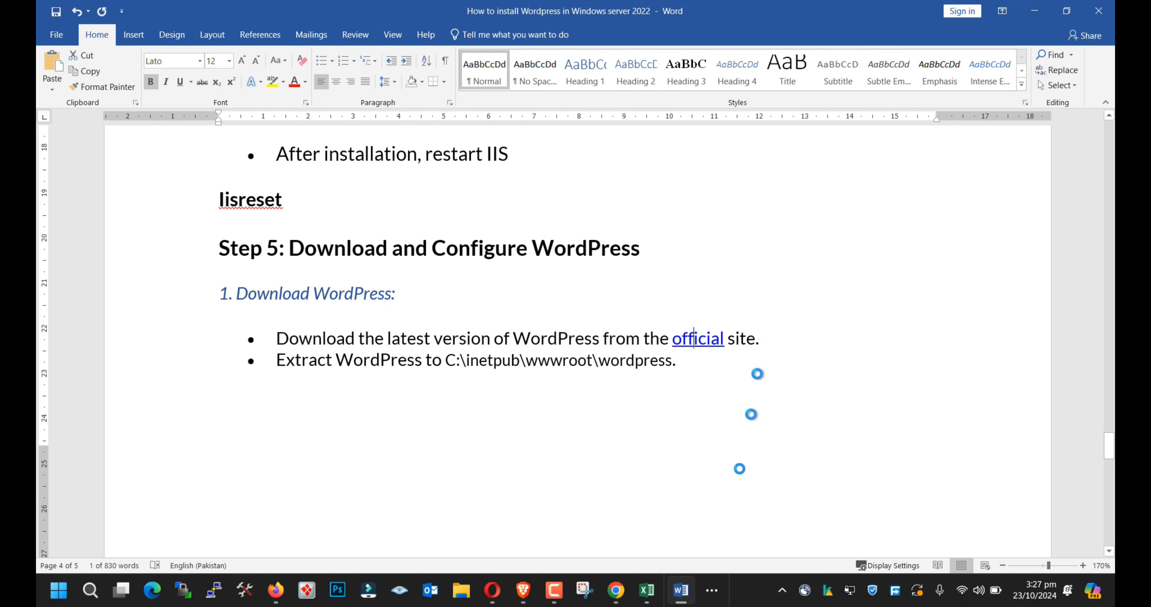
mouse_move(700, 598)
click(739, 543)
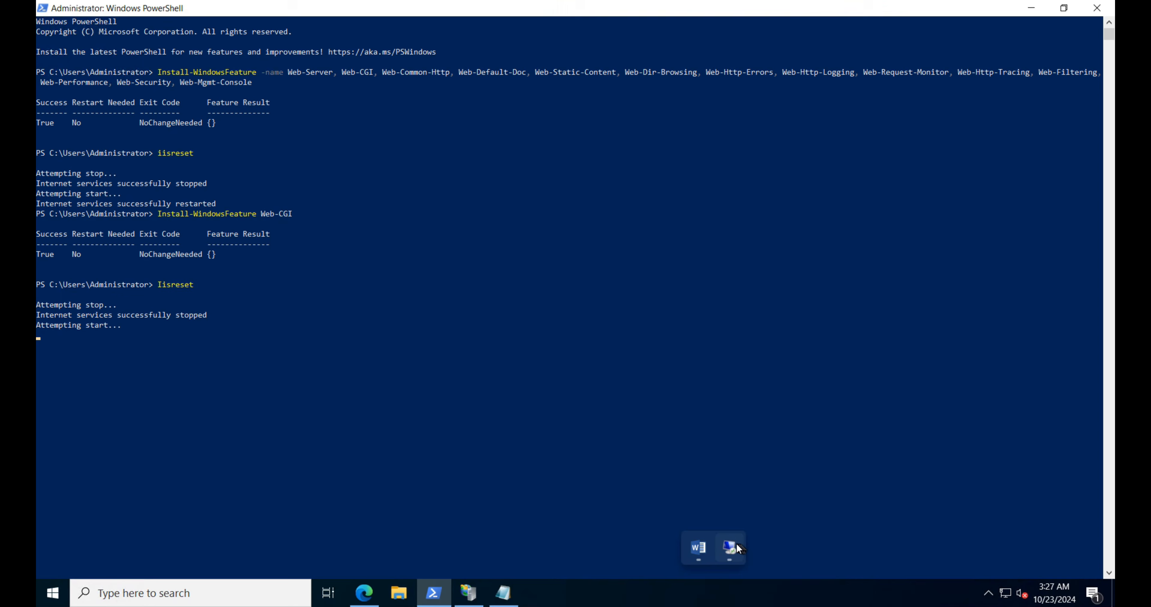
click(376, 597)
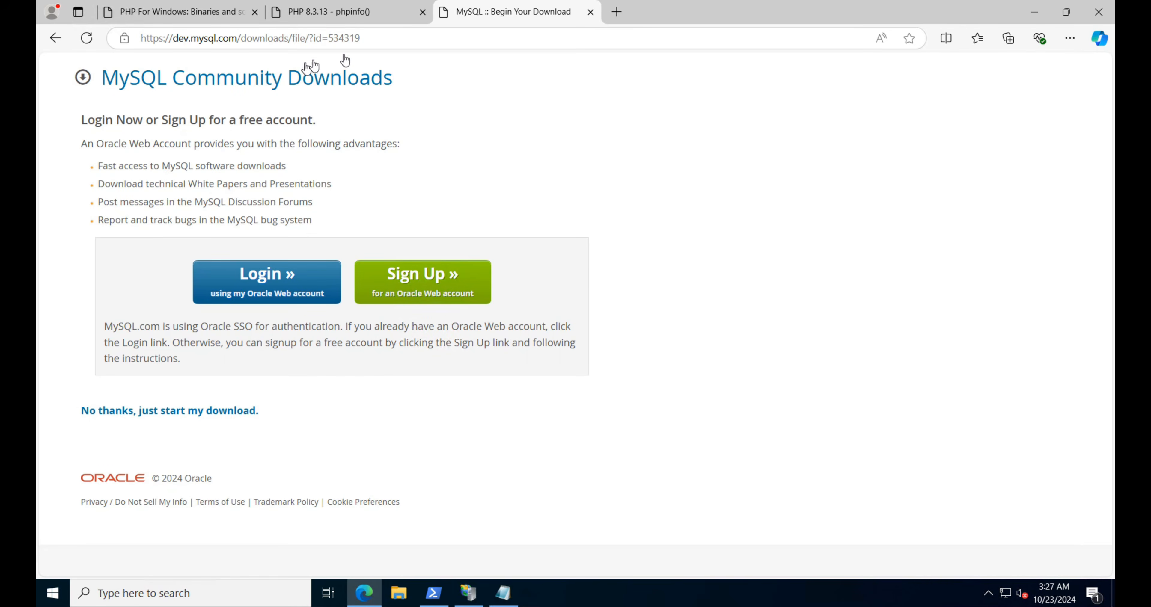
- Search the web for iisreset, then for 'wordpress download'
click(616, 12)
text(Iisreset)
key(Return)
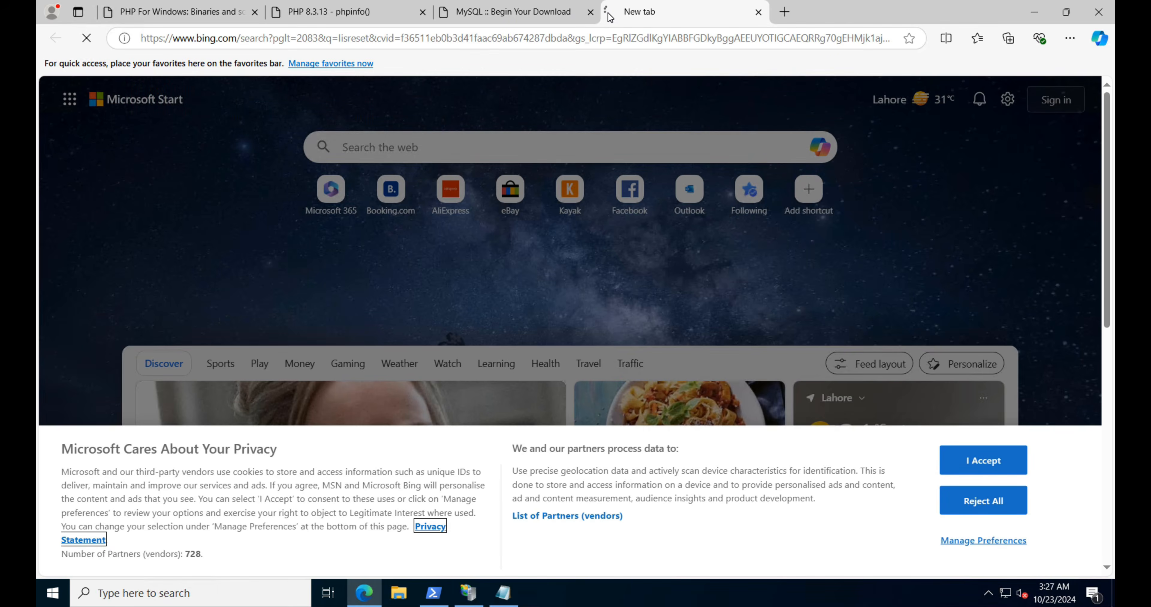
click(283, 43)
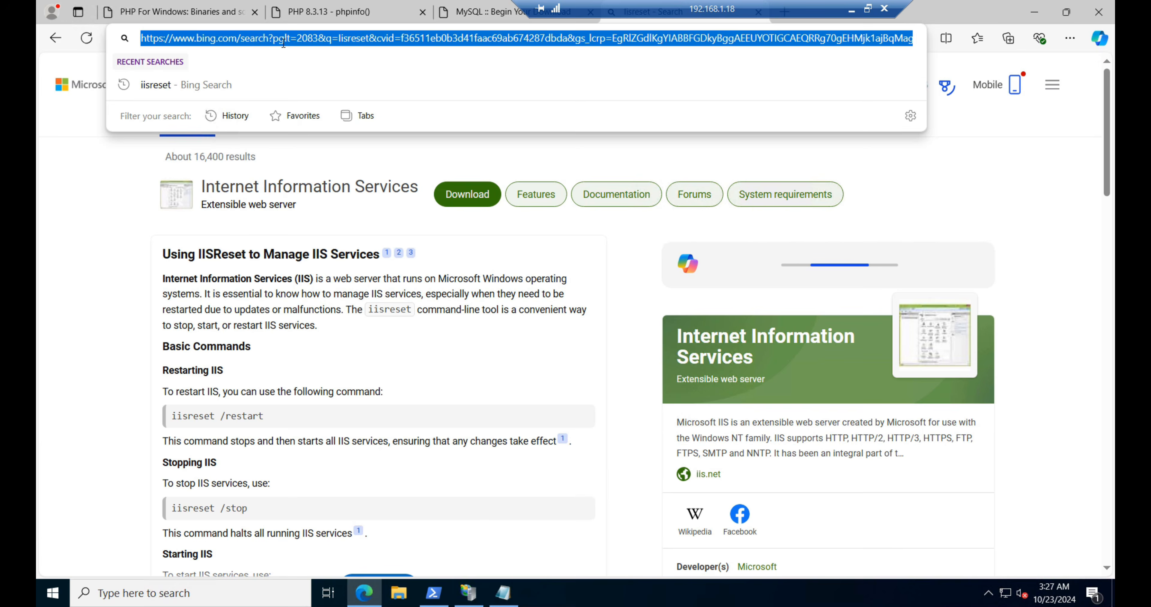
text(wordpress)
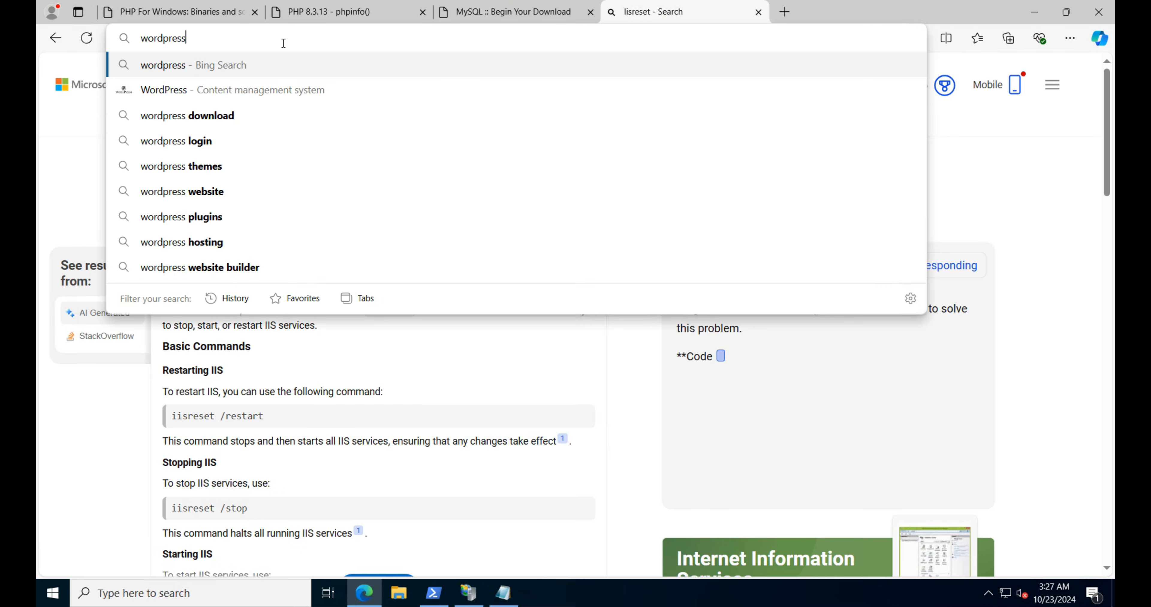
key(Return)
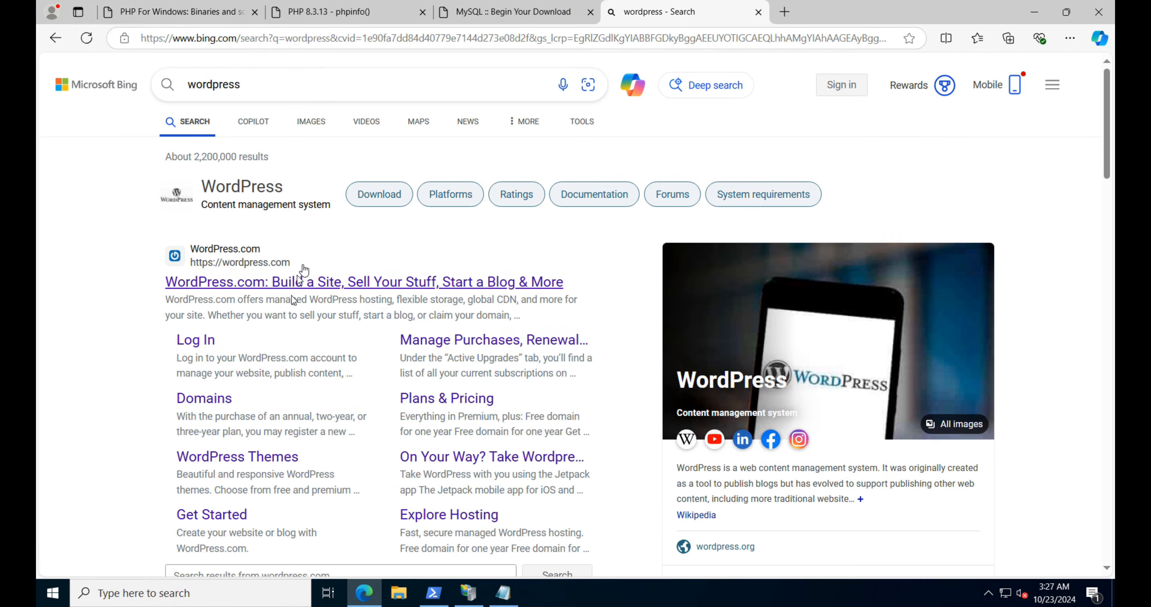
click(308, 85)
text(downlod)
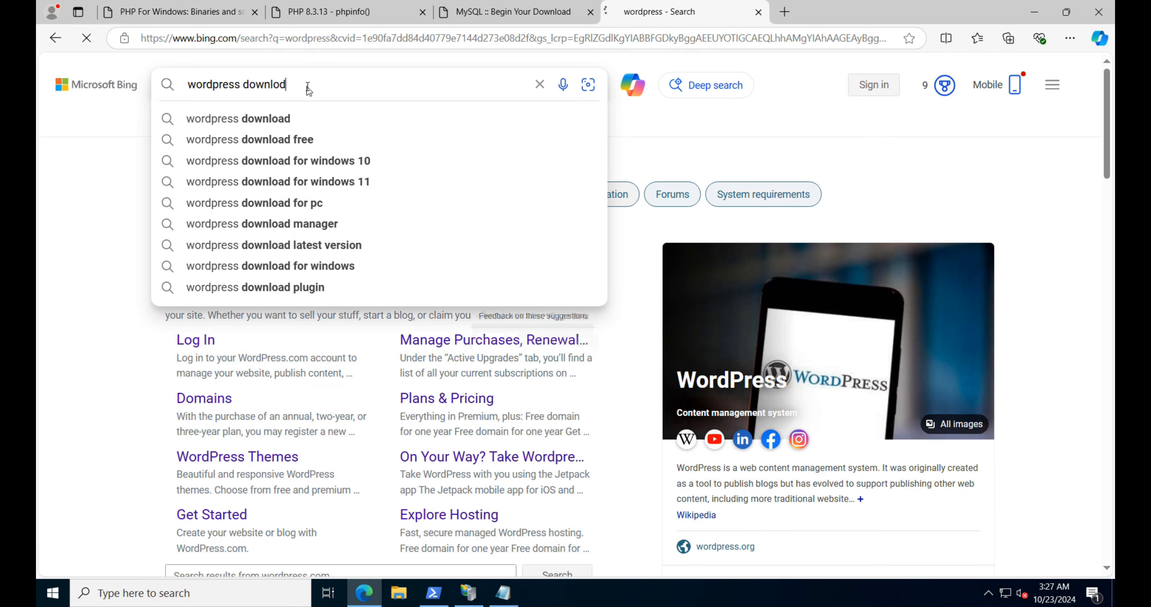
key(Return)
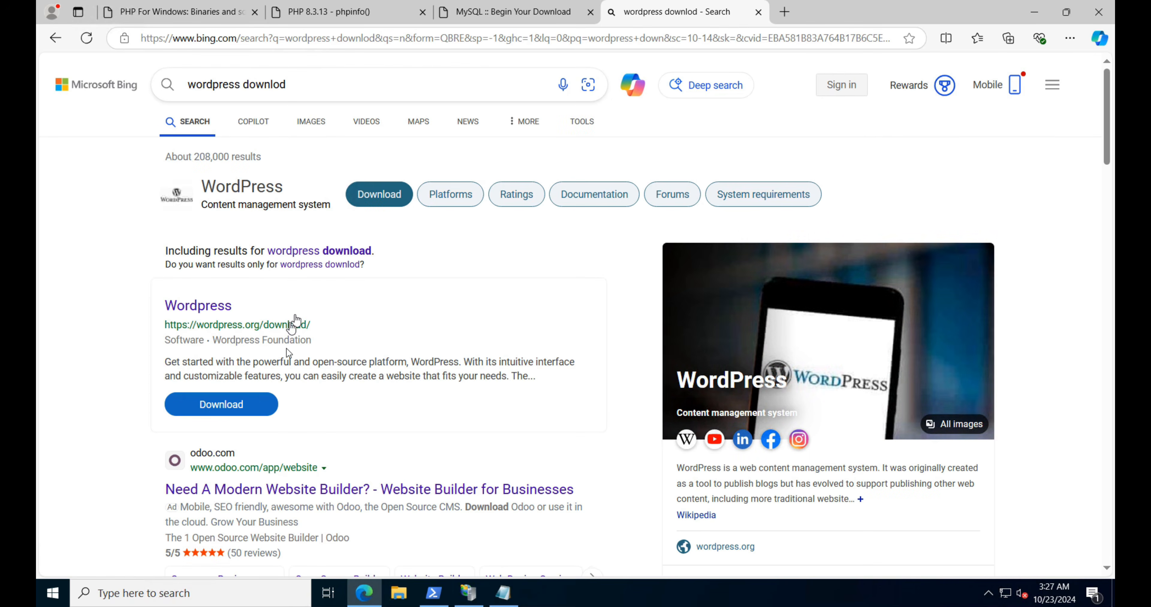
click(344, 251)
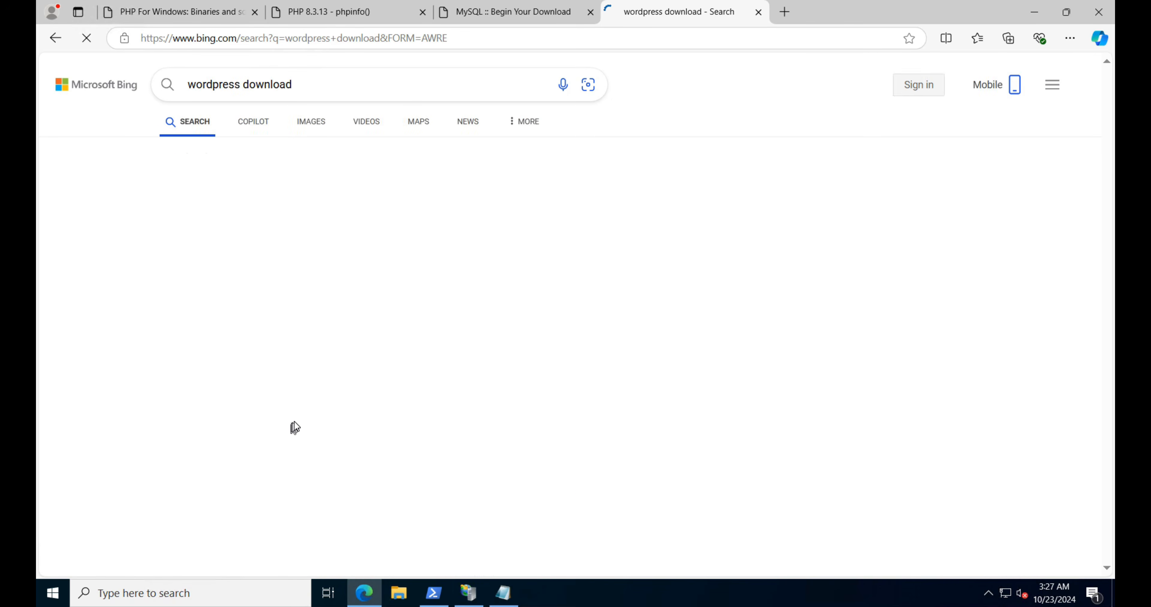
- Open the WordPress.org result and download WordPress 6.6.2, dismissing the latest.zip prompt
scroll(298, 425, down, 5)
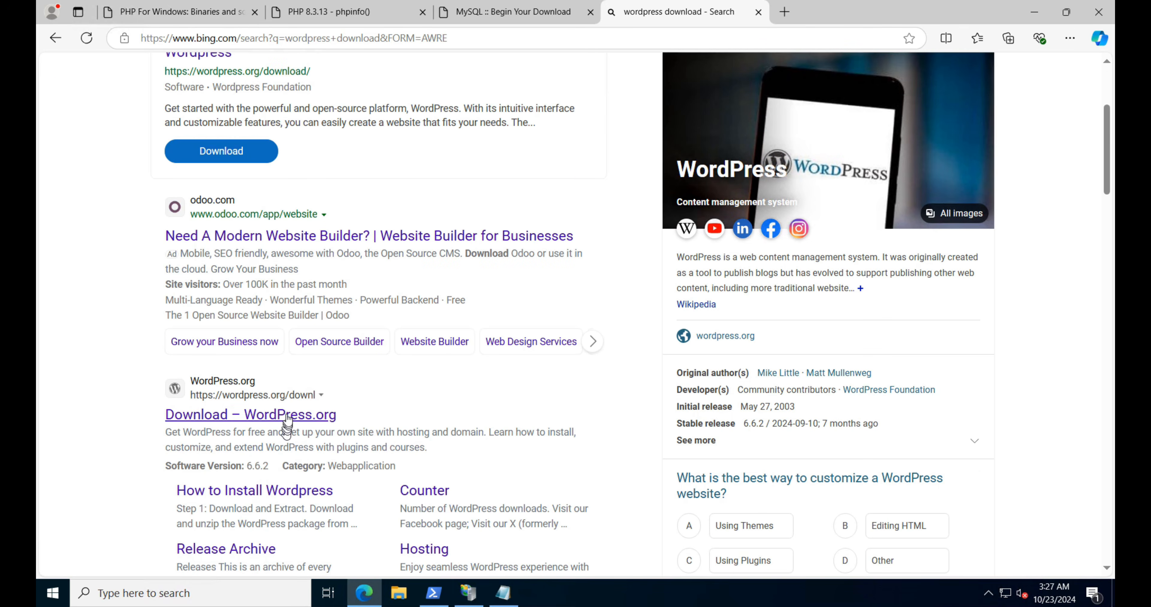
click(370, 476)
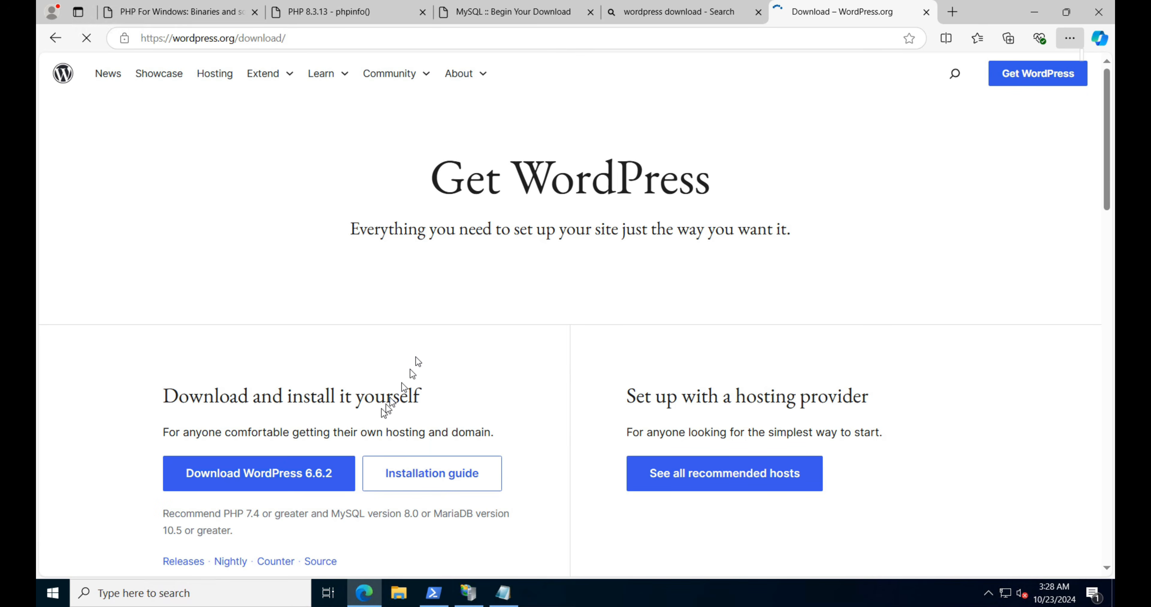
click(243, 476)
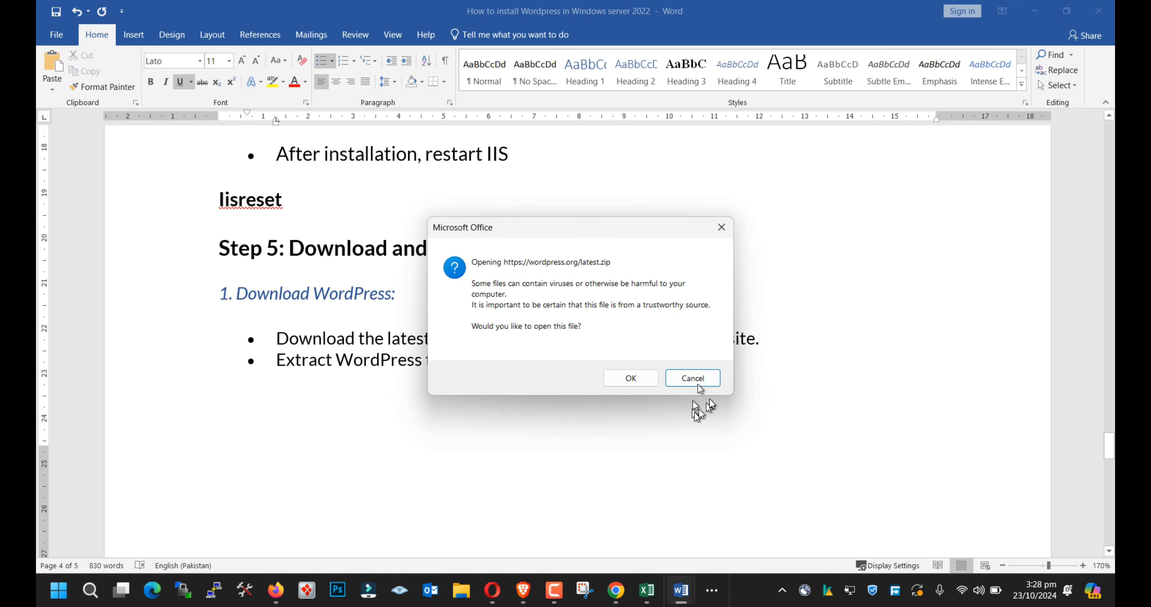
click(692, 379)
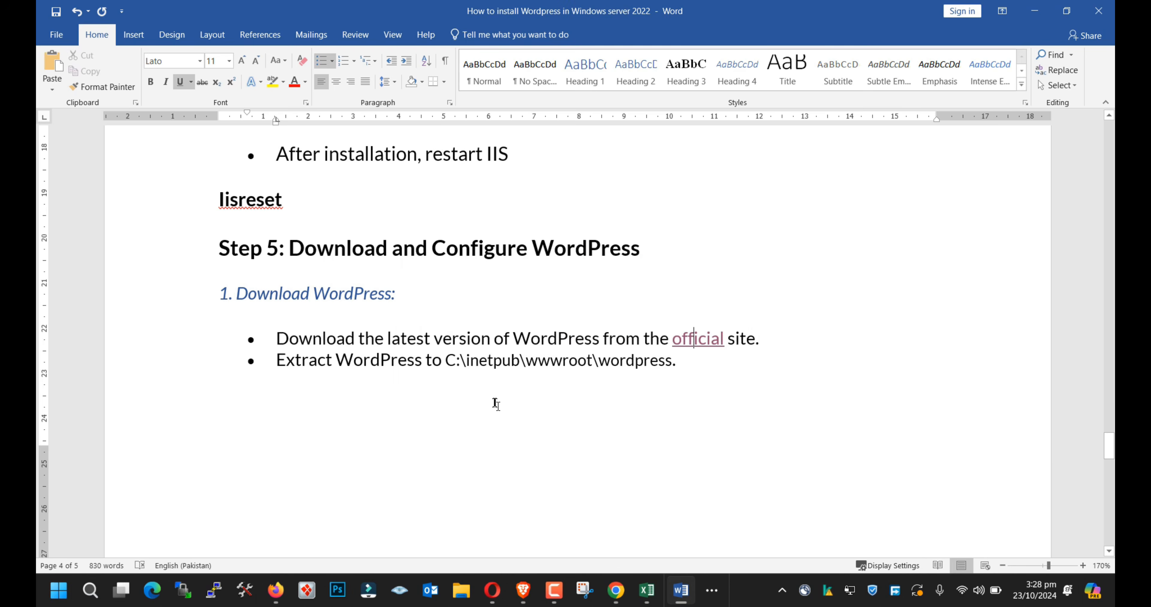
scroll(495, 404, down, 2)
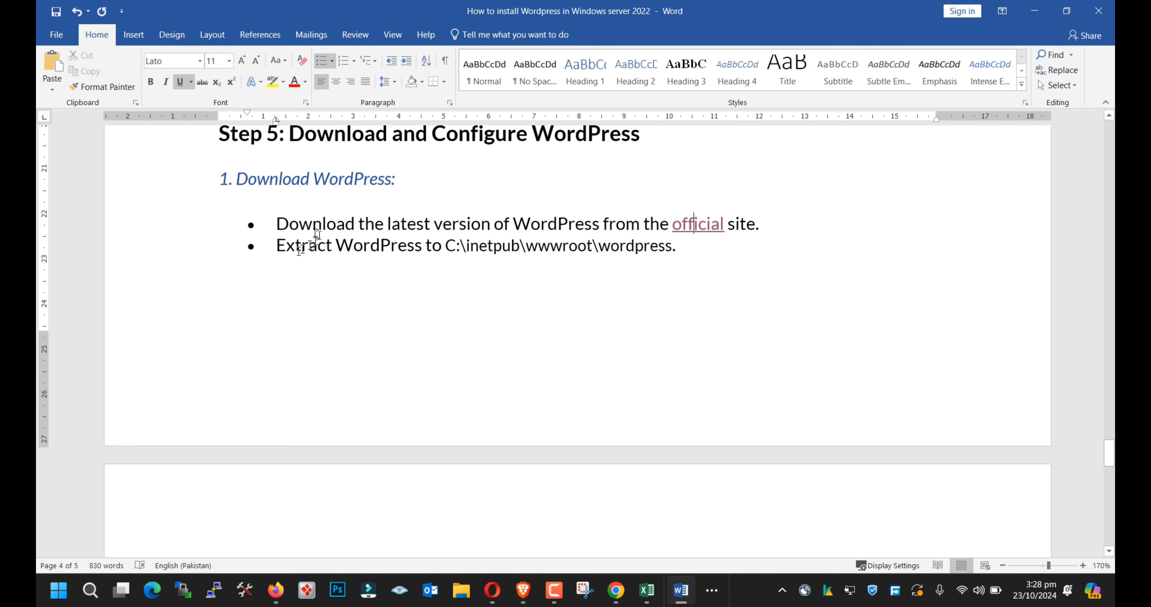
- Read the guide's WordPress download and wp-config.php sections, then return to the server's browser
drag(666, 257, 425, 245)
scroll(388, 341, down, 6)
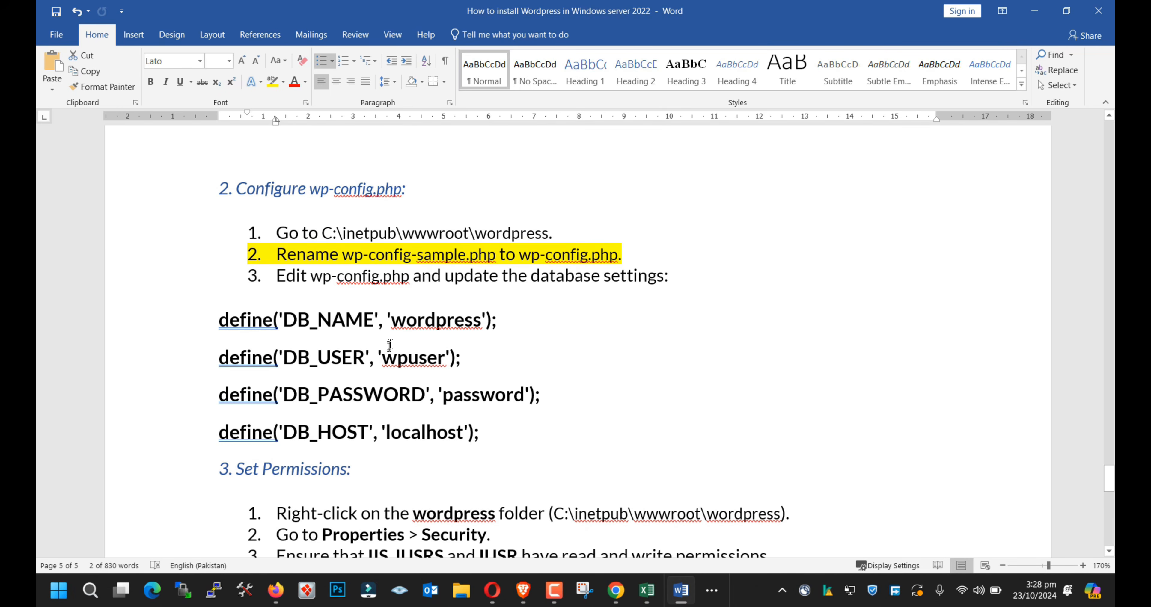
scroll(403, 370, up, 3)
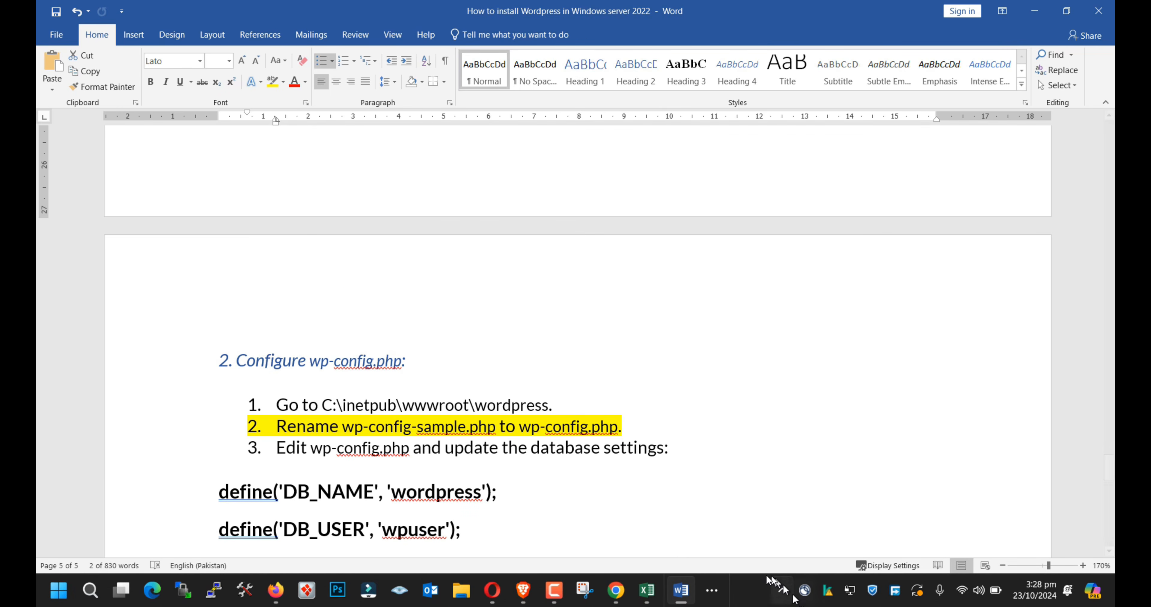
click(713, 590)
click(729, 547)
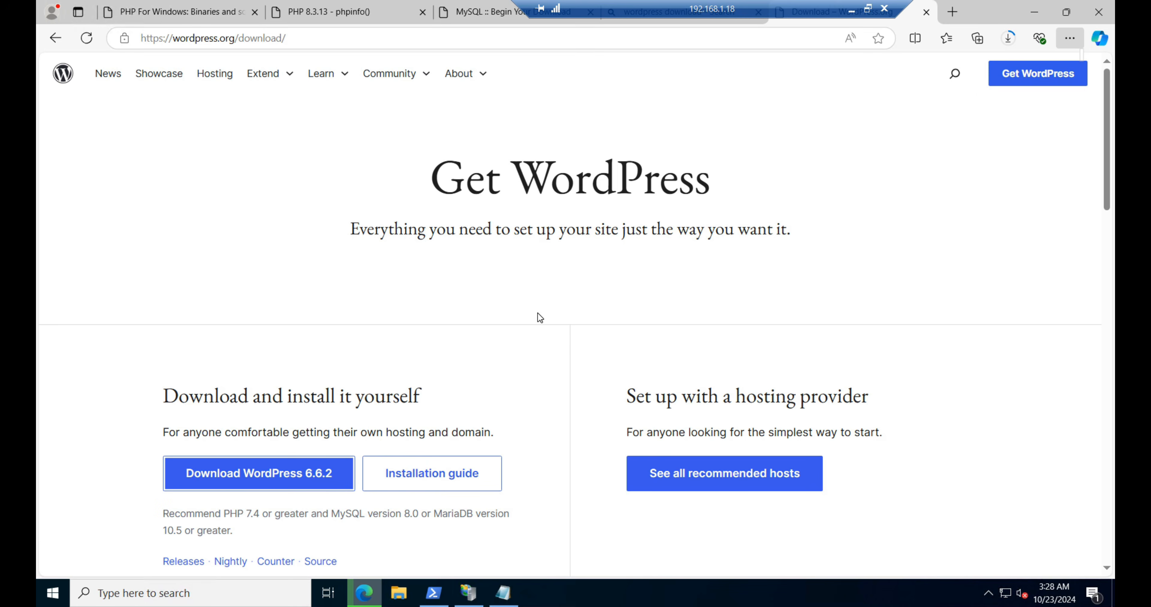
- Check the wordpress-6.6.2.zip download (12.1 of 24.9 MB), then open File Explorer
click(998, 43)
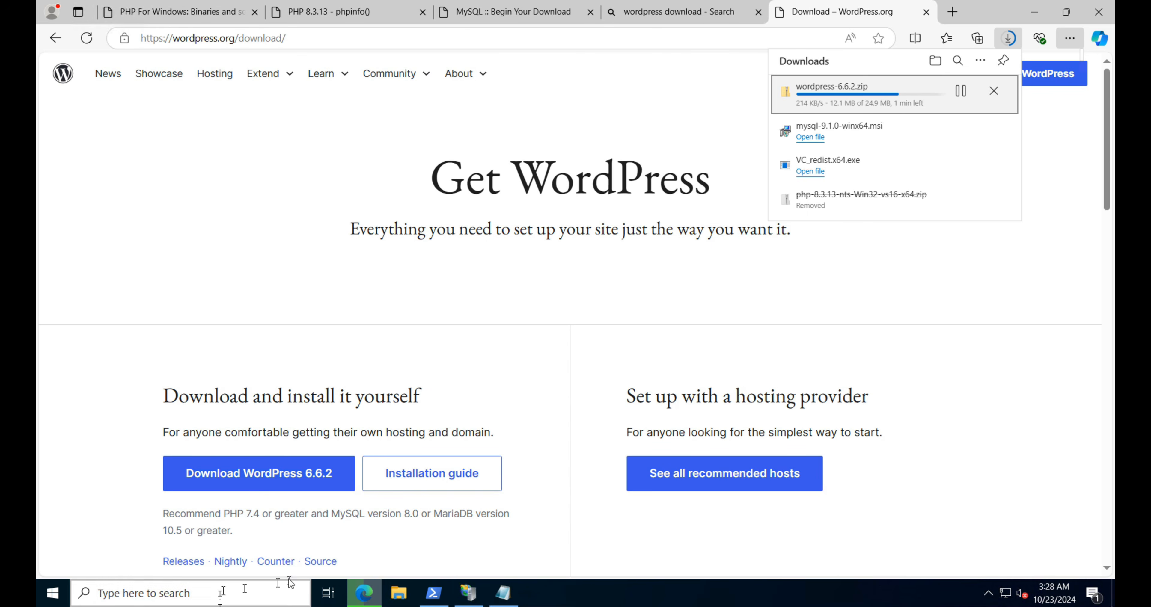
click(398, 590)
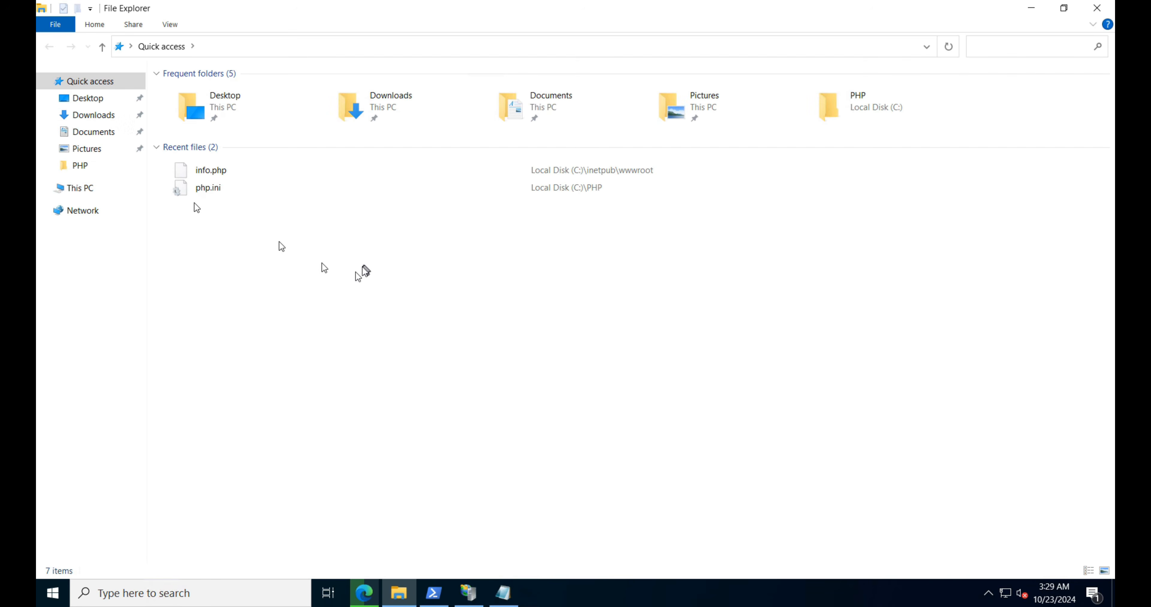
- Delete iisstart.htm, iisstart.png and info.php from C:\inetpub\wwwroot
click(63, 189)
double_click(270, 219)
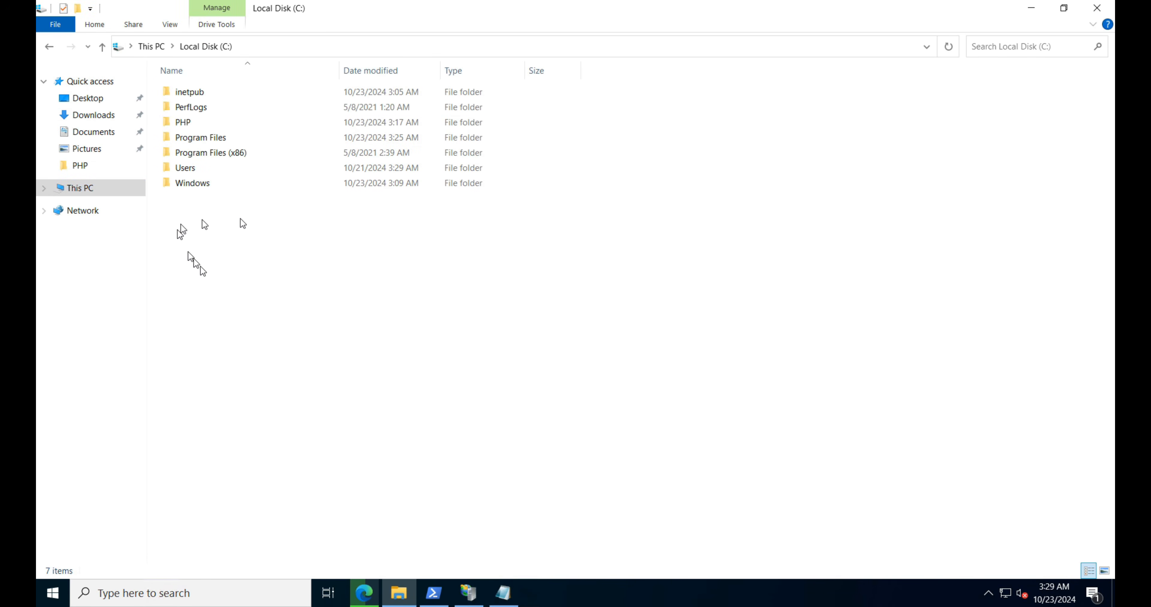
double_click(224, 98)
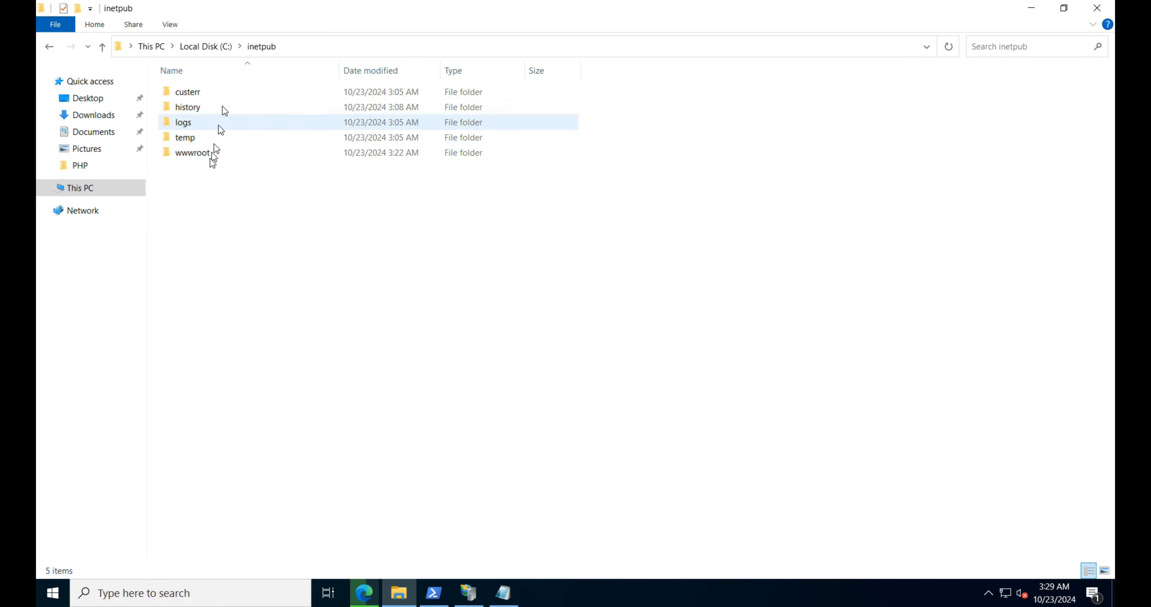
double_click(208, 154)
drag(267, 133, 292, 107)
key(ctrl+a)
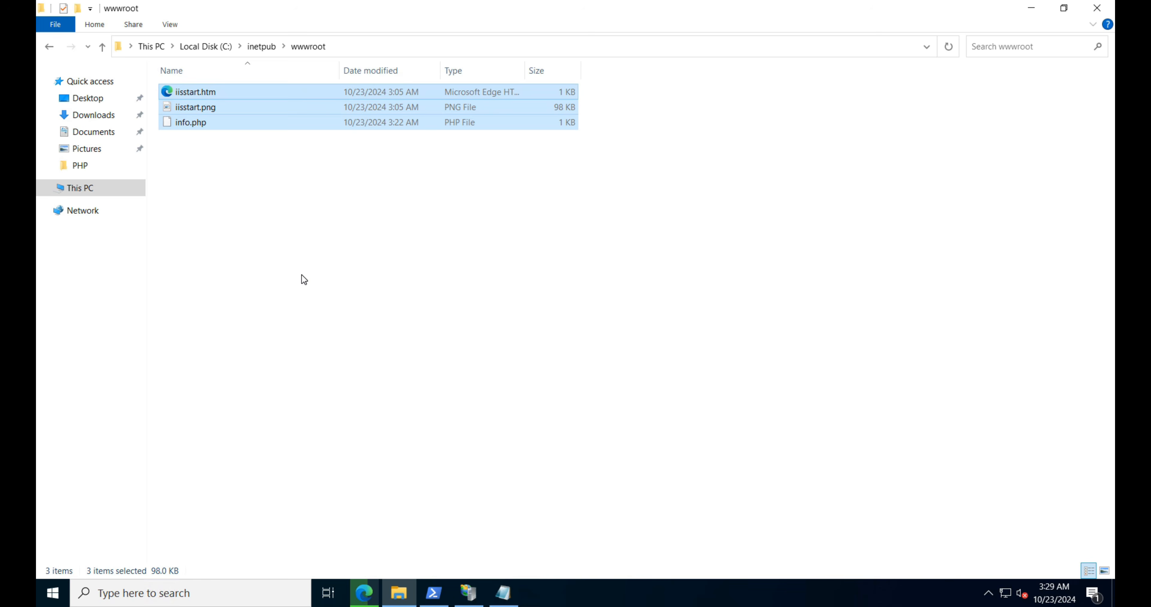
key(Delete)
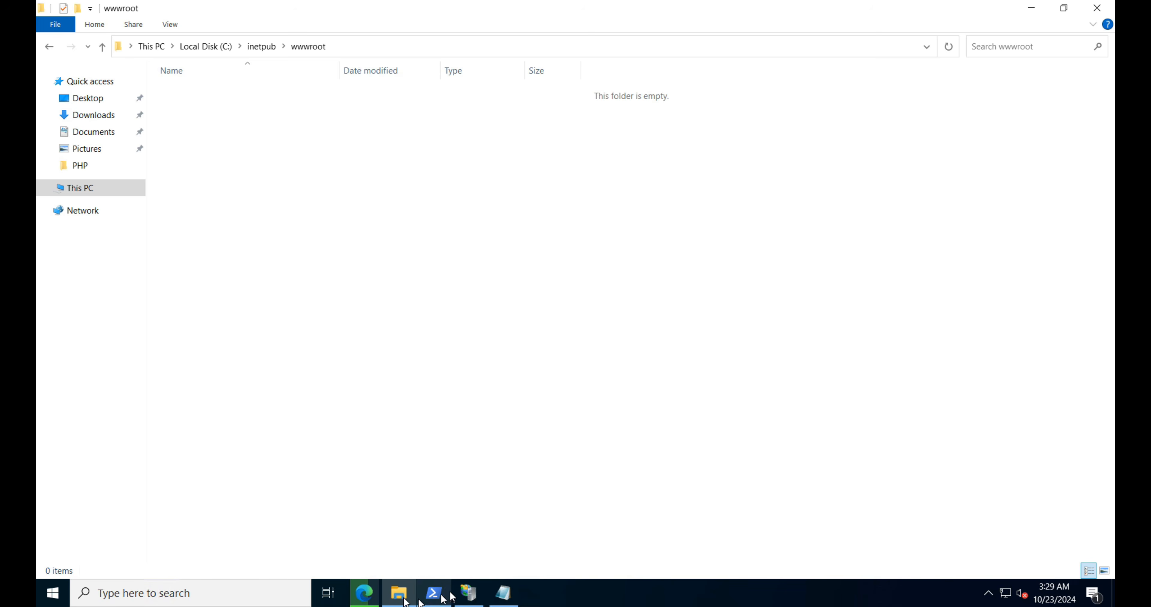
click(363, 592)
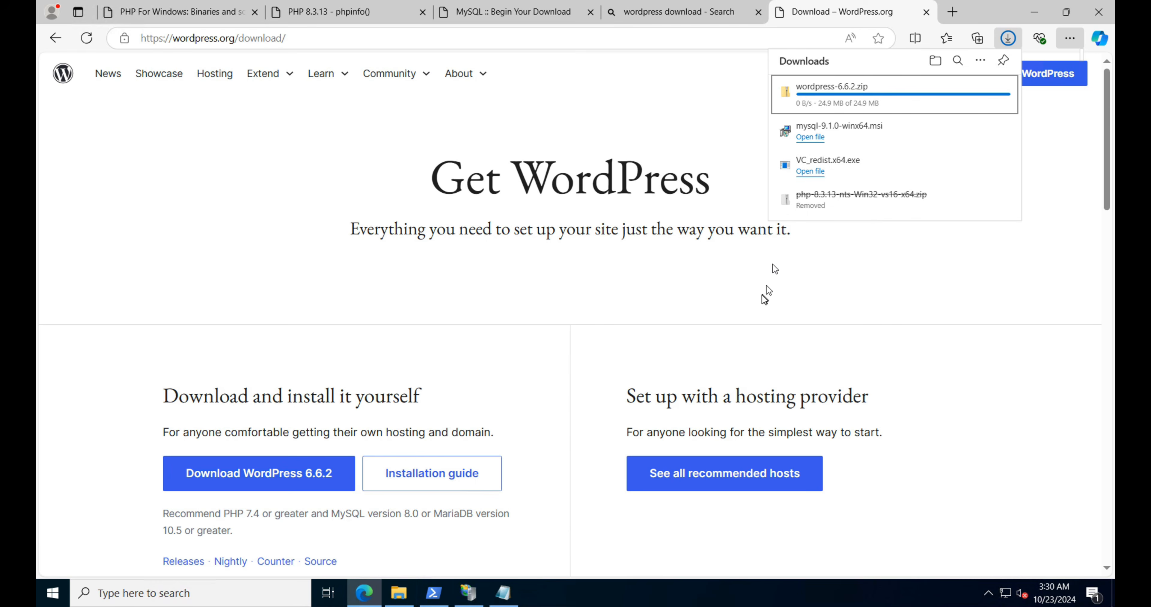
- Recheck Edge's downloads list until wordpress-6.6.2.zip shows 24.9 of 24.9 MB, ready to open
click(1008, 39)
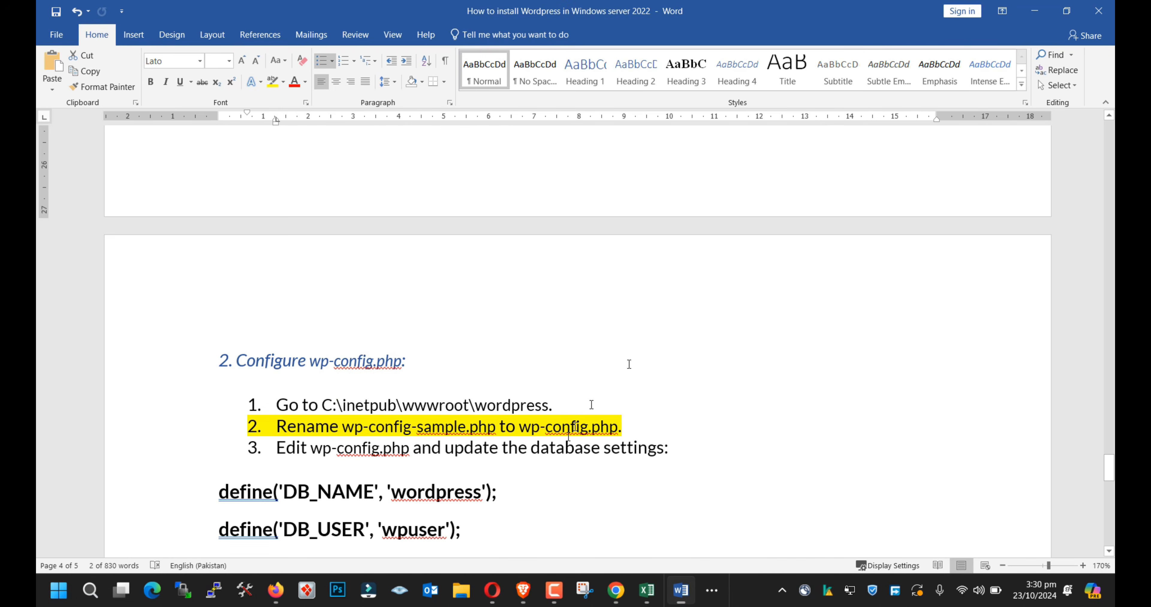
scroll(481, 414, up, 4)
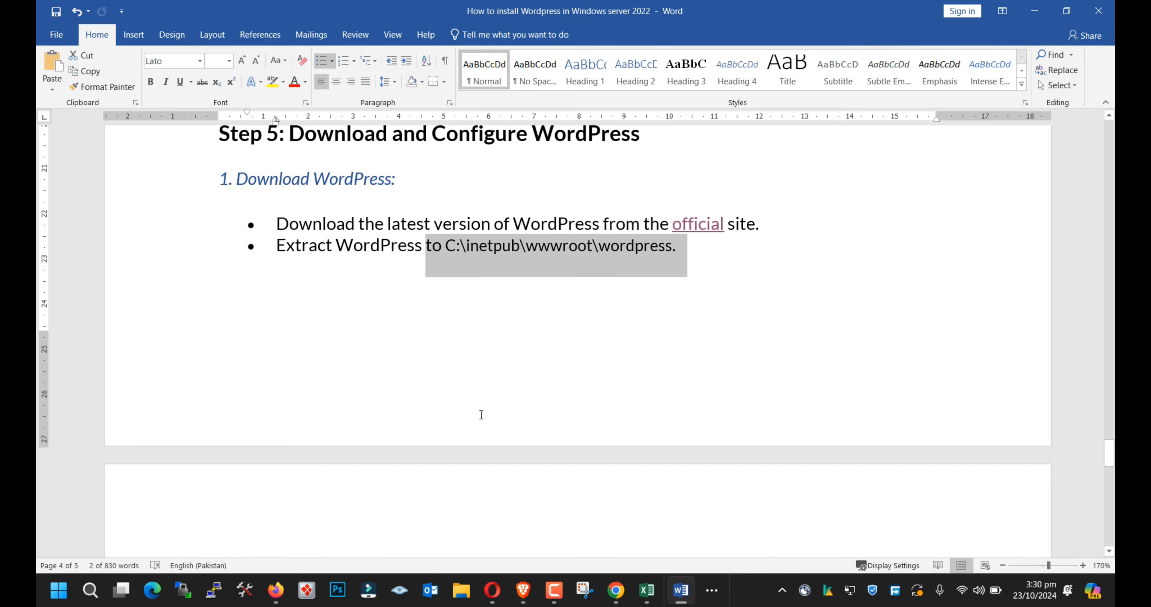
scroll(481, 415, down, 3)
click(712, 591)
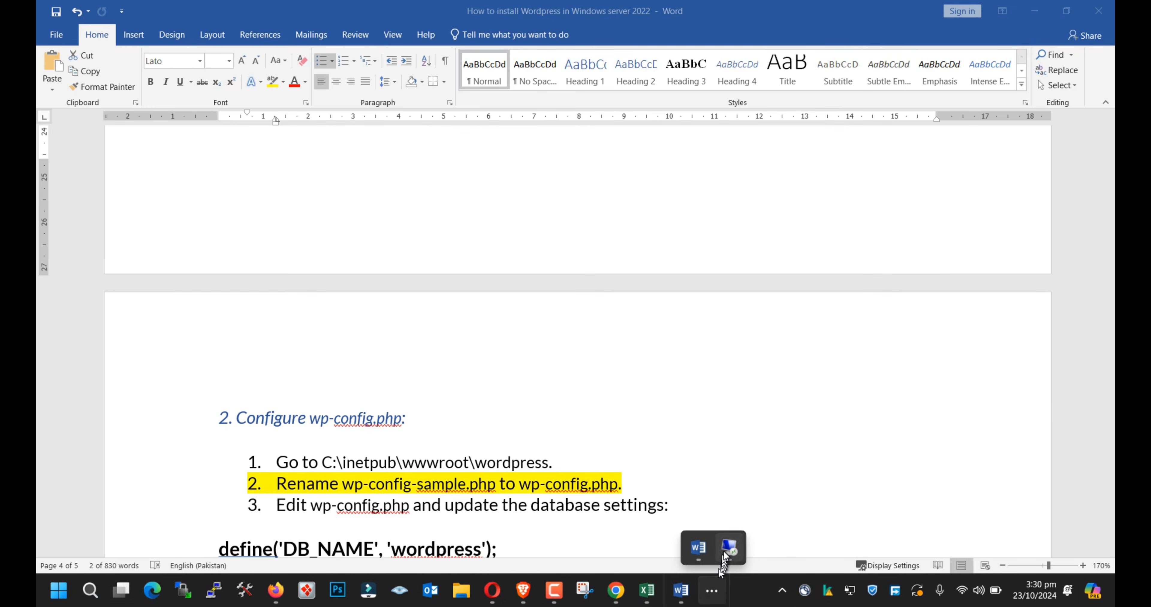
click(723, 551)
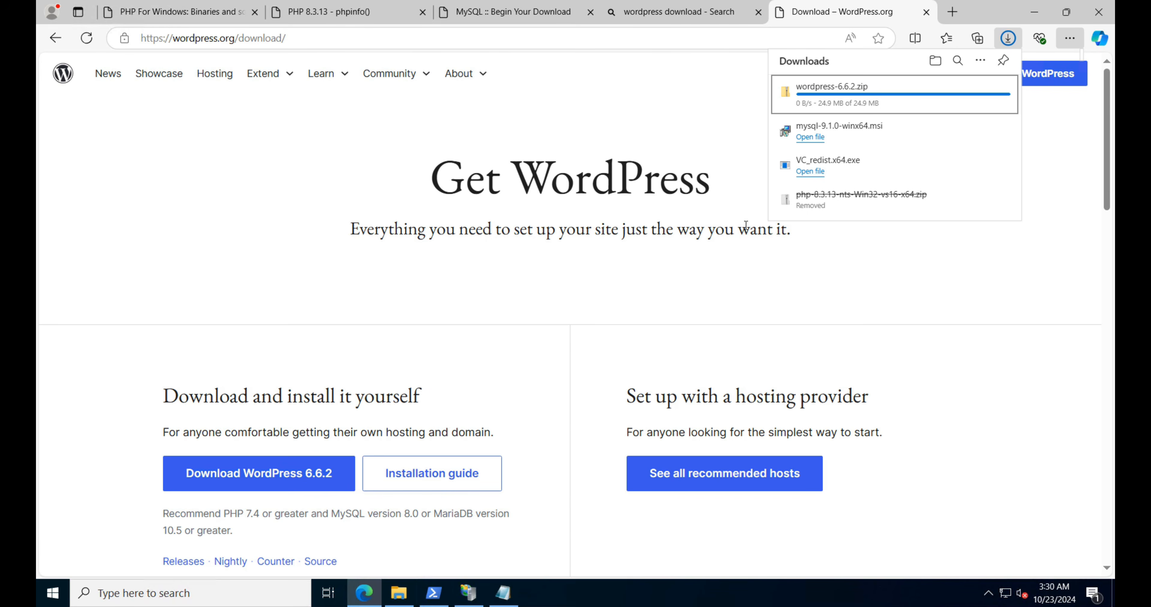
click(1008, 38)
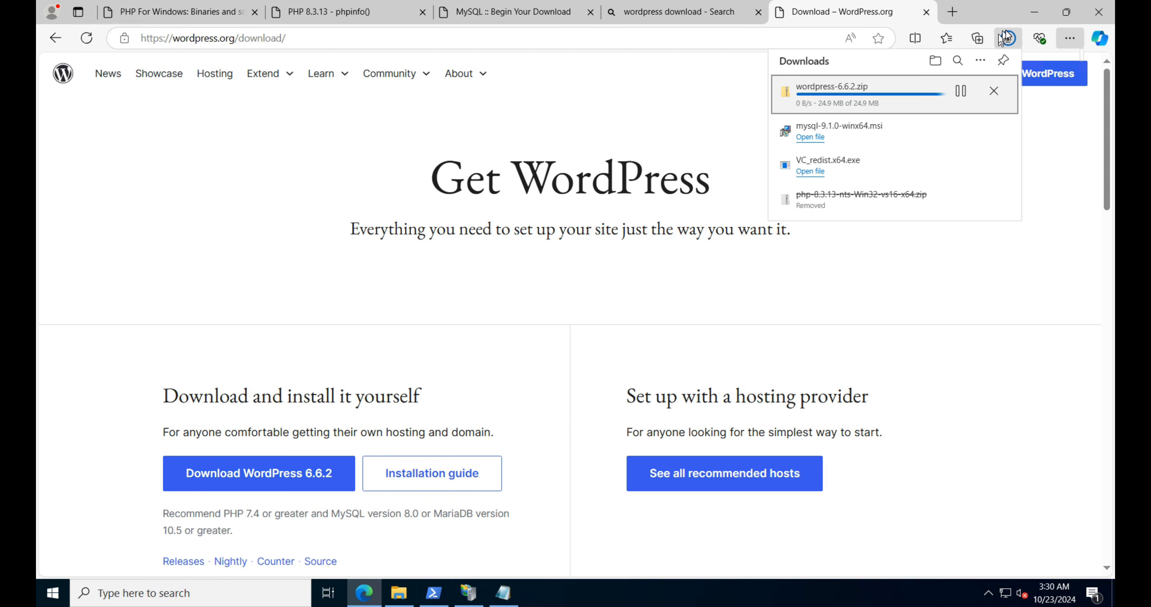
click(1007, 38)
click(1007, 38)
mouse_move(607, 6)
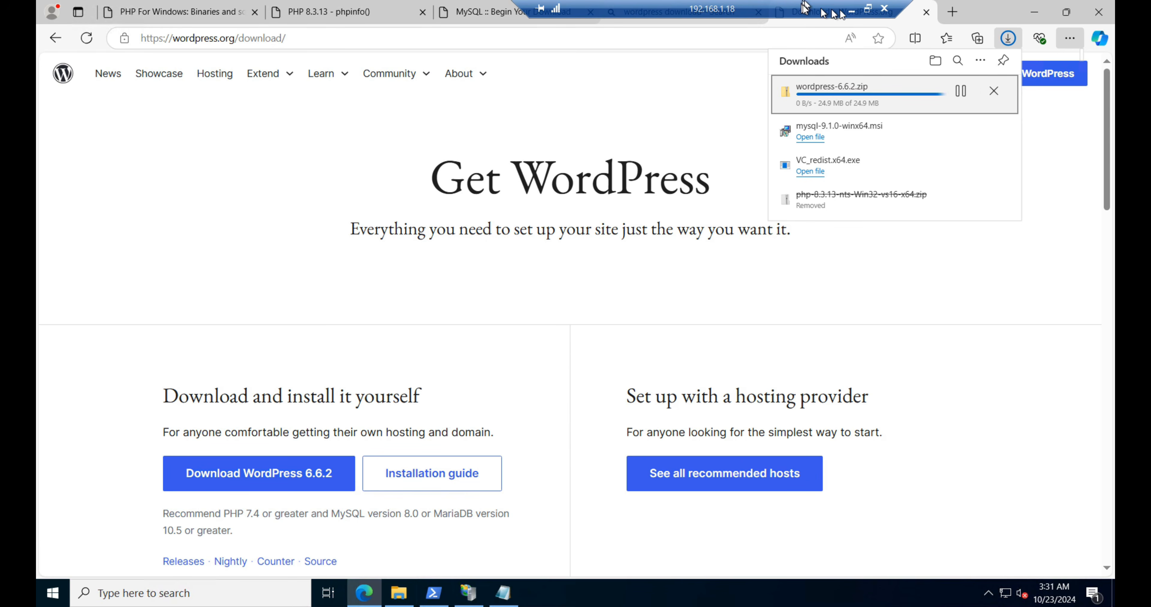
click(852, 9)
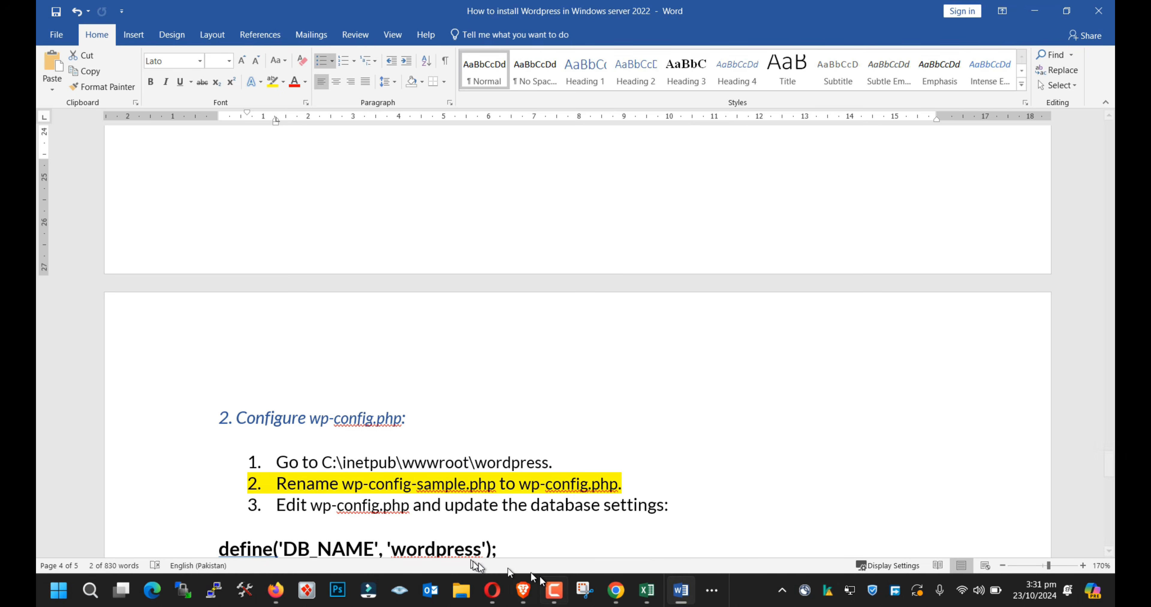
key(alt+Tab)
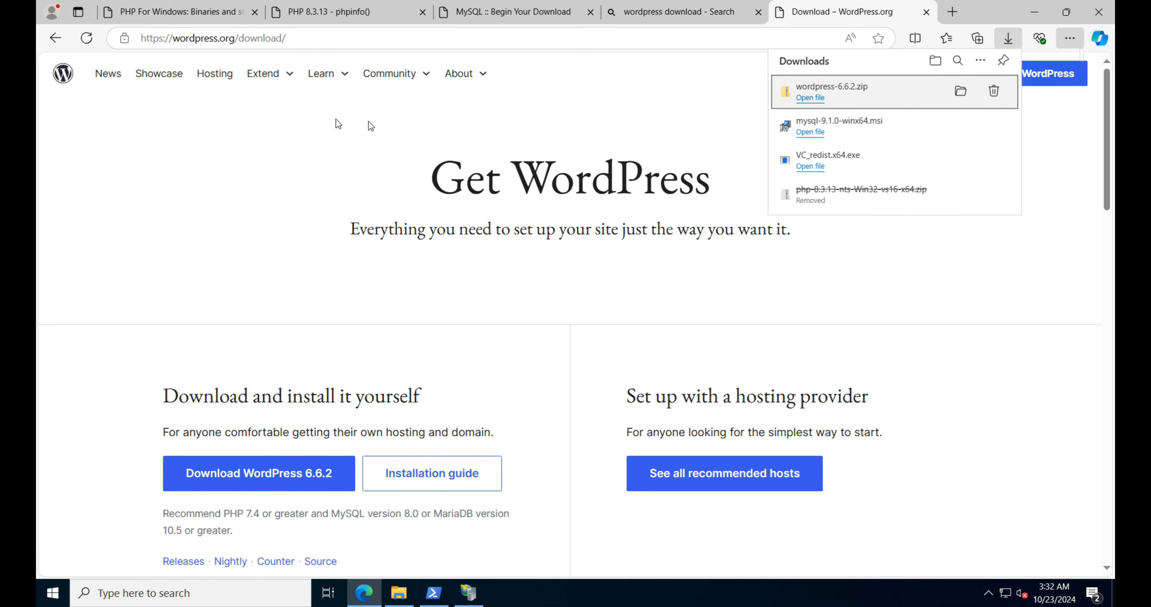
- Run Extract All on wordpress-6.6.2.zip with C:\inetpub\wwwroot as the destination folder
click(960, 91)
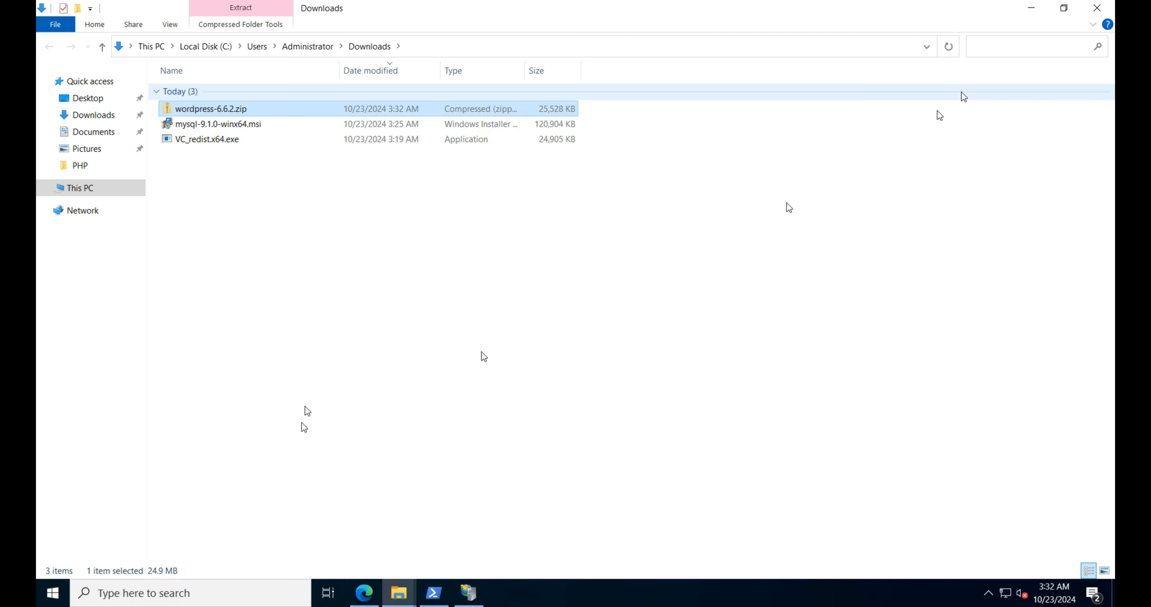
right_click(231, 109)
click(304, 160)
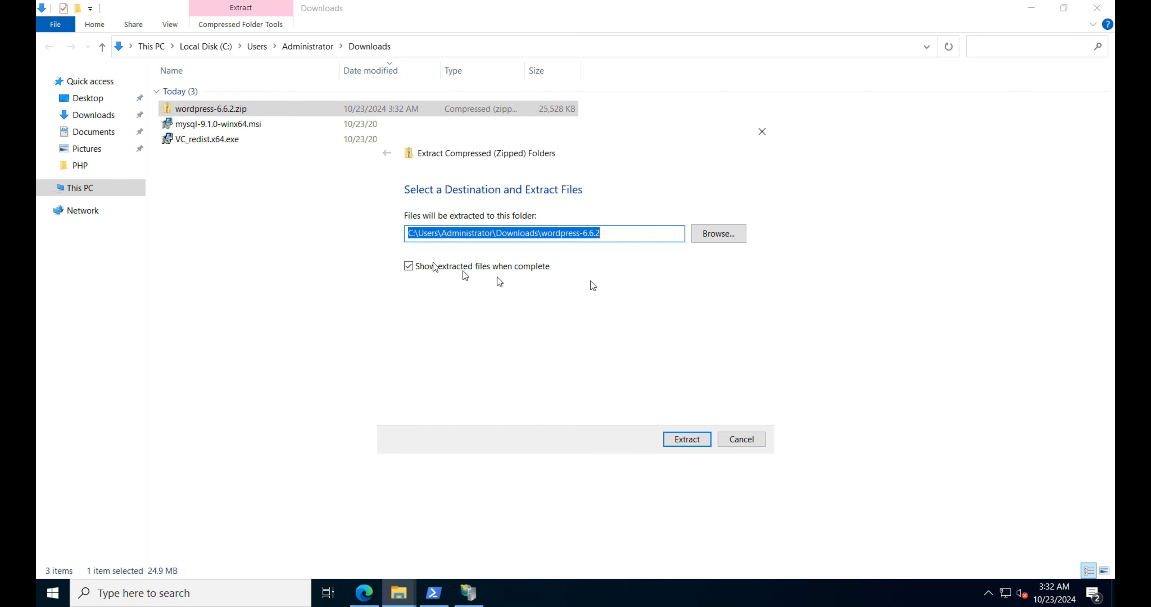
click(721, 240)
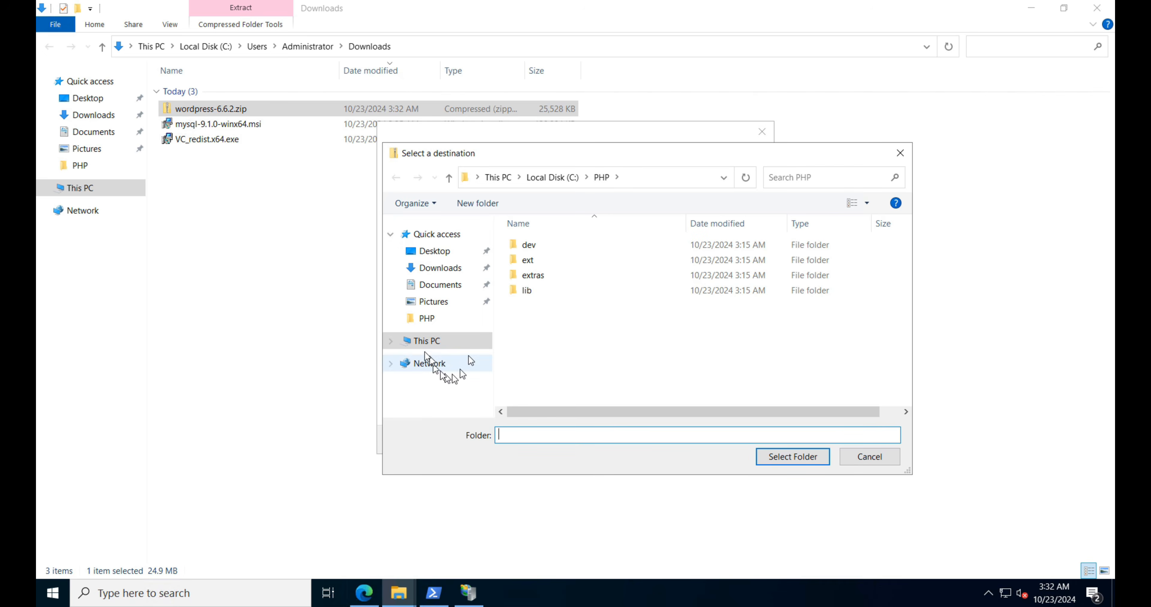
click(423, 340)
scroll(563, 359, down, 3)
click(552, 388)
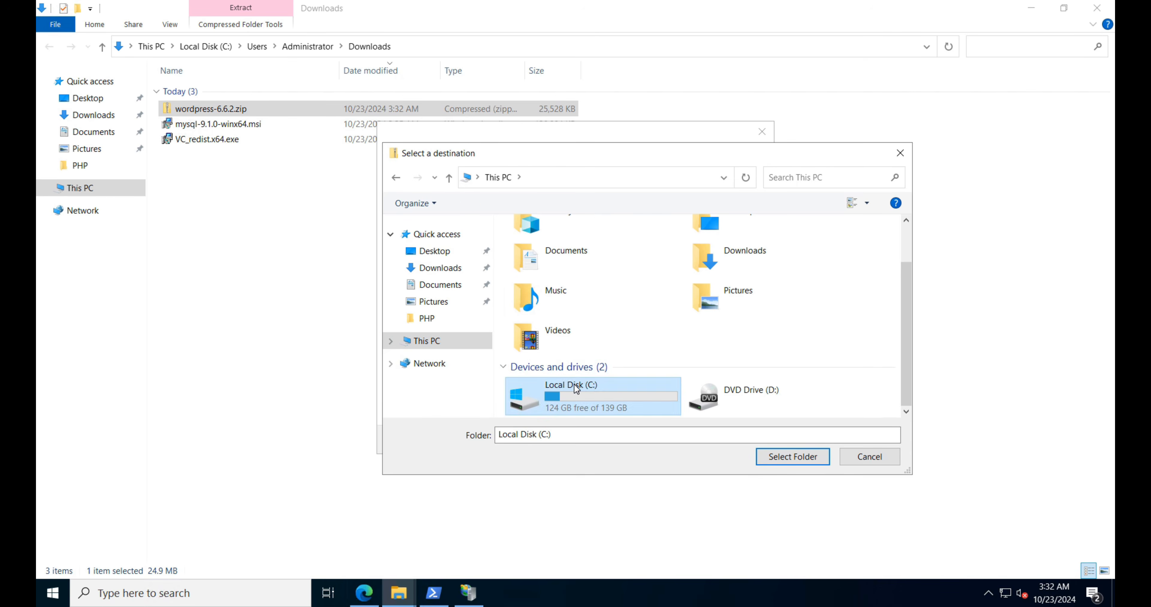
double_click(552, 388)
double_click(536, 245)
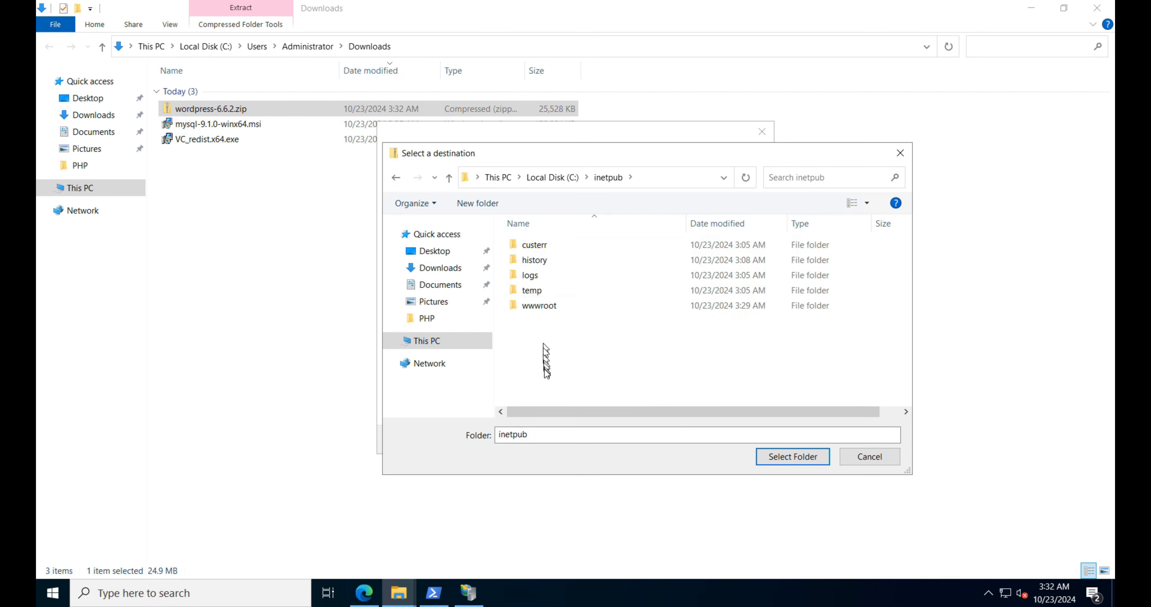
double_click(544, 308)
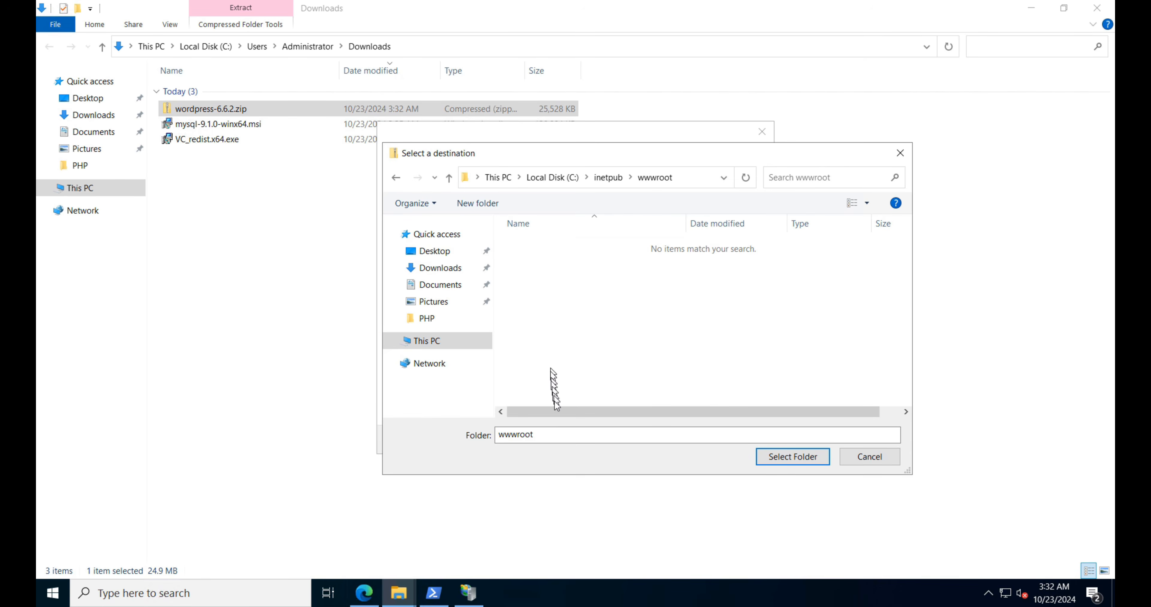
click(786, 457)
click(687, 439)
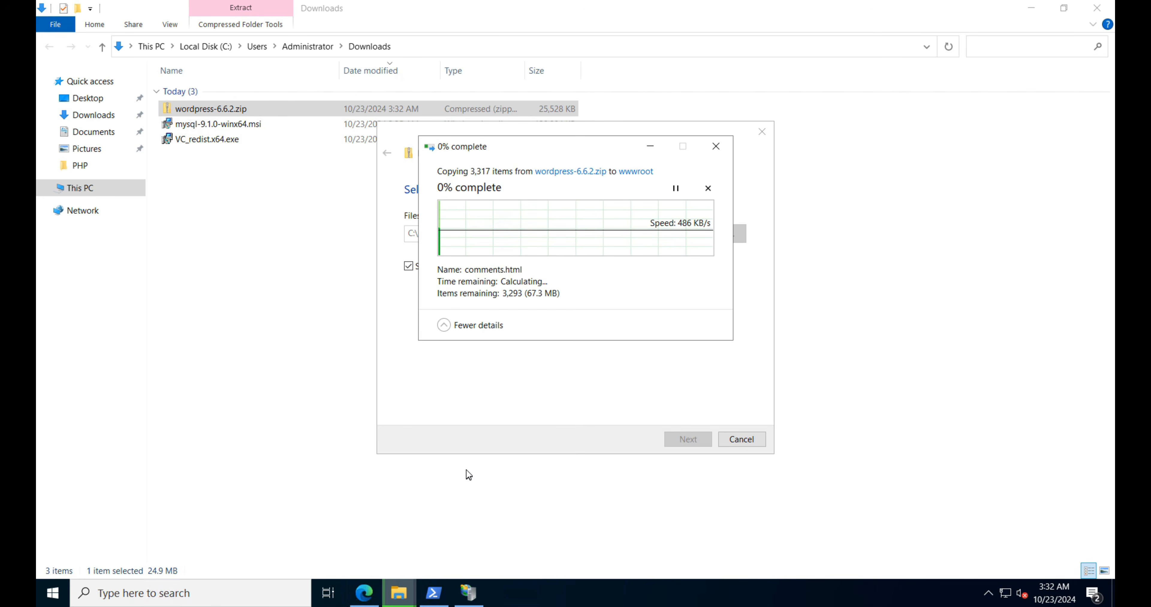
- Move the extraction progress window aside and switch to the local Word guide
drag(554, 146, 641, 97)
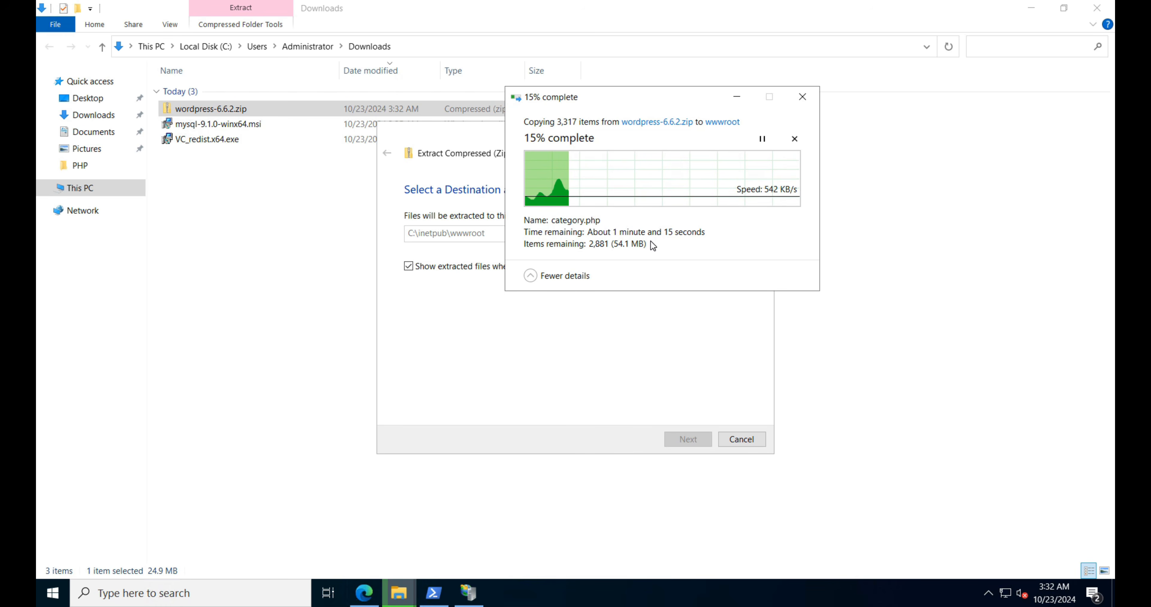
mouse_move(773, 0)
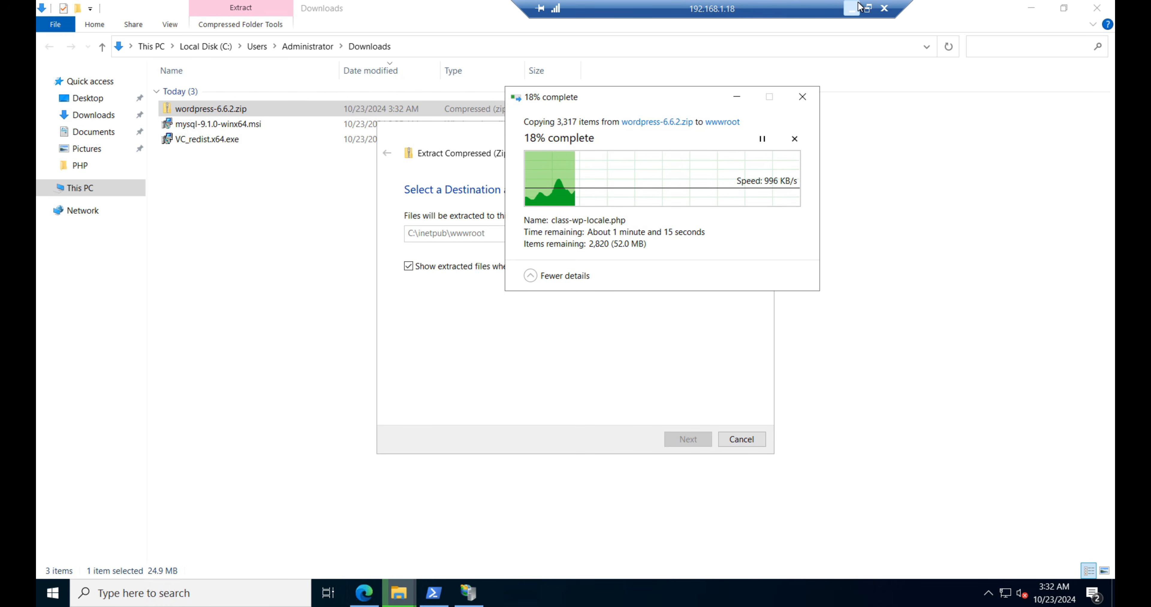
click(849, 7)
double_click(625, 280)
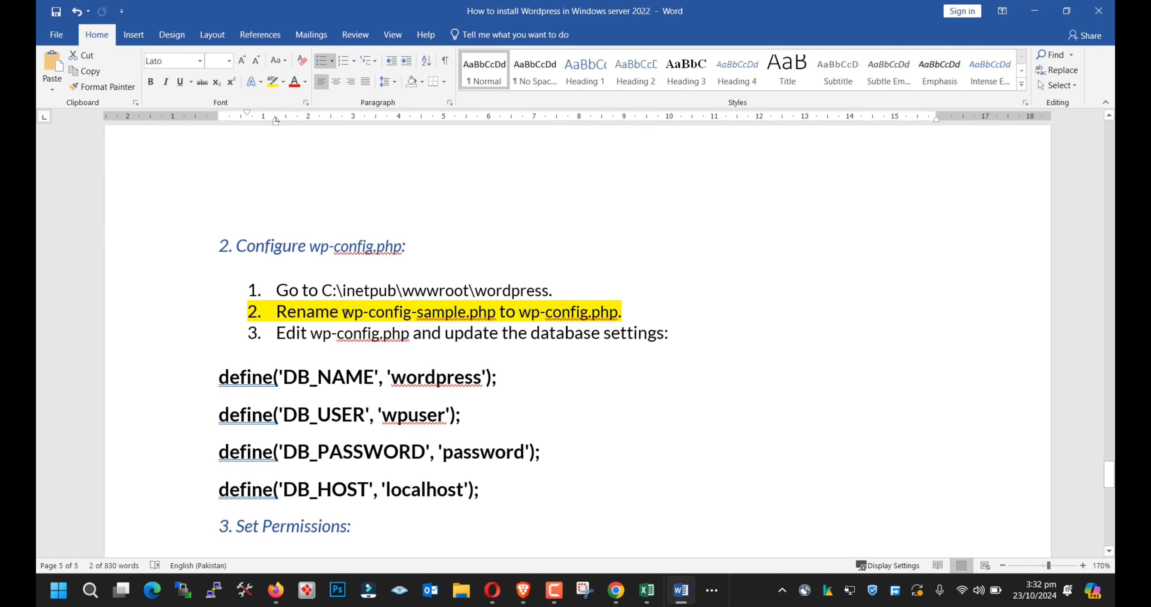
- Read the guide's wp-config-sample.php and database define lines, then return to the server session
drag(343, 312, 481, 317)
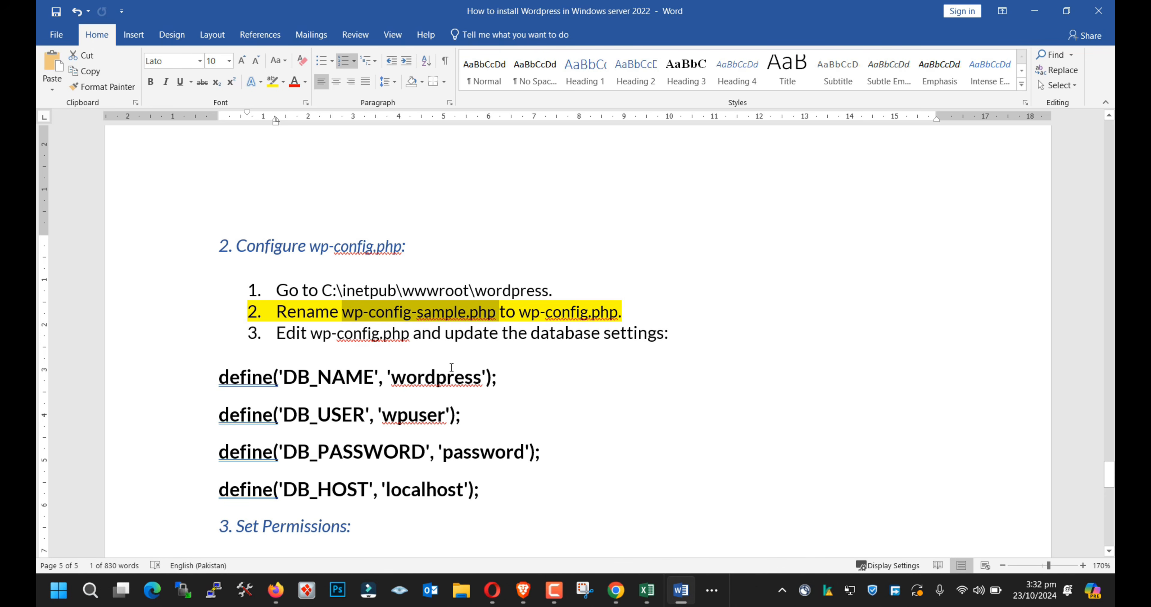
scroll(570, 369, down, 1)
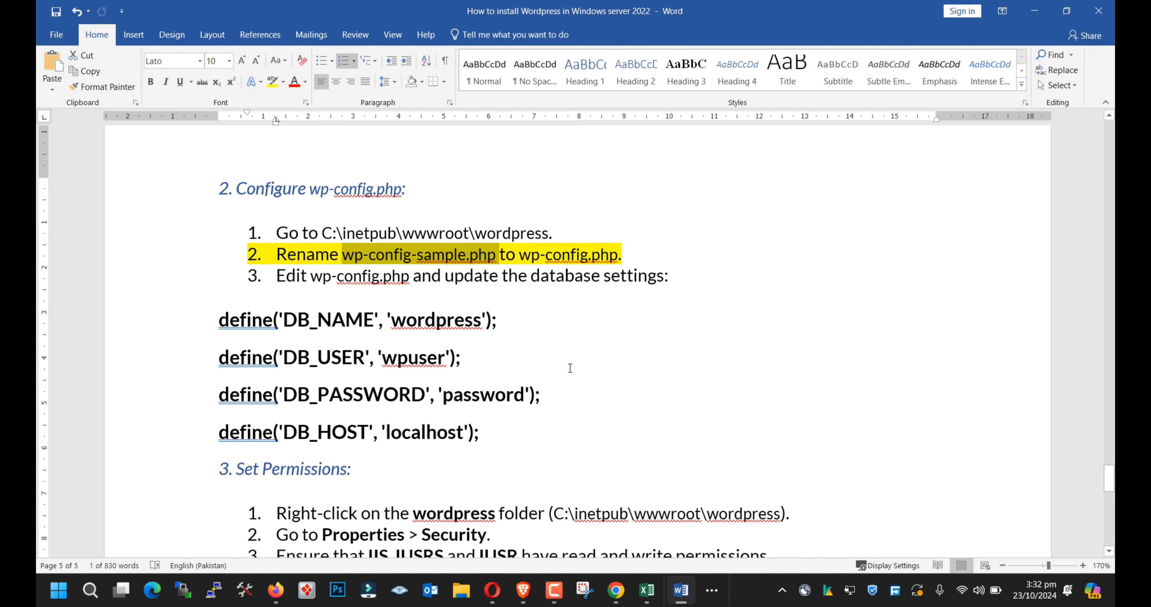
scroll(556, 379, down, 1)
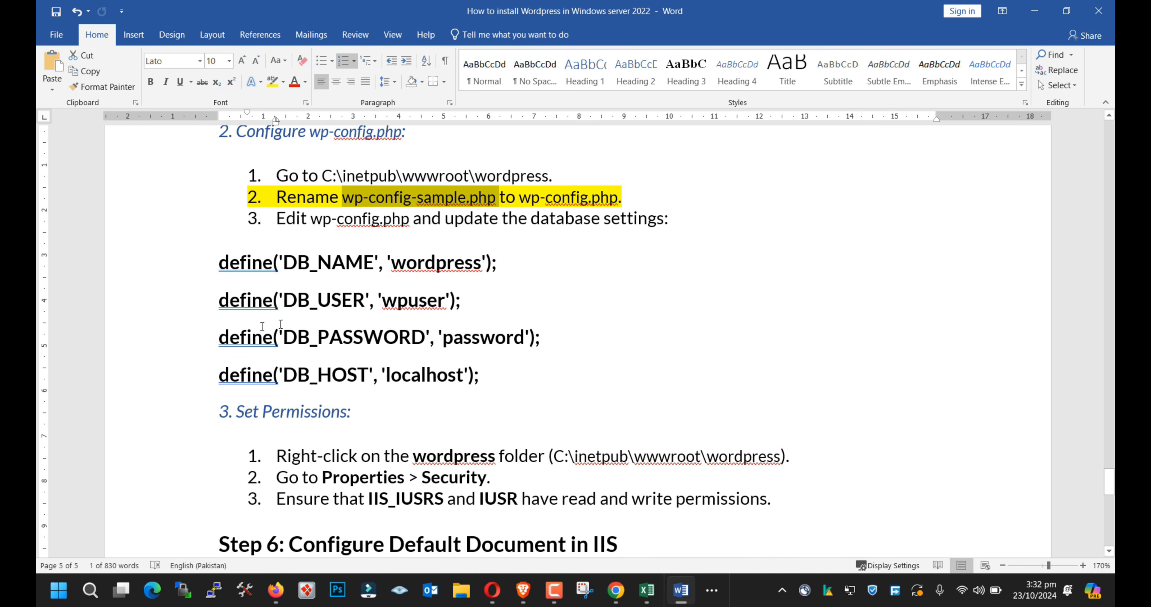
drag(494, 377, 219, 264)
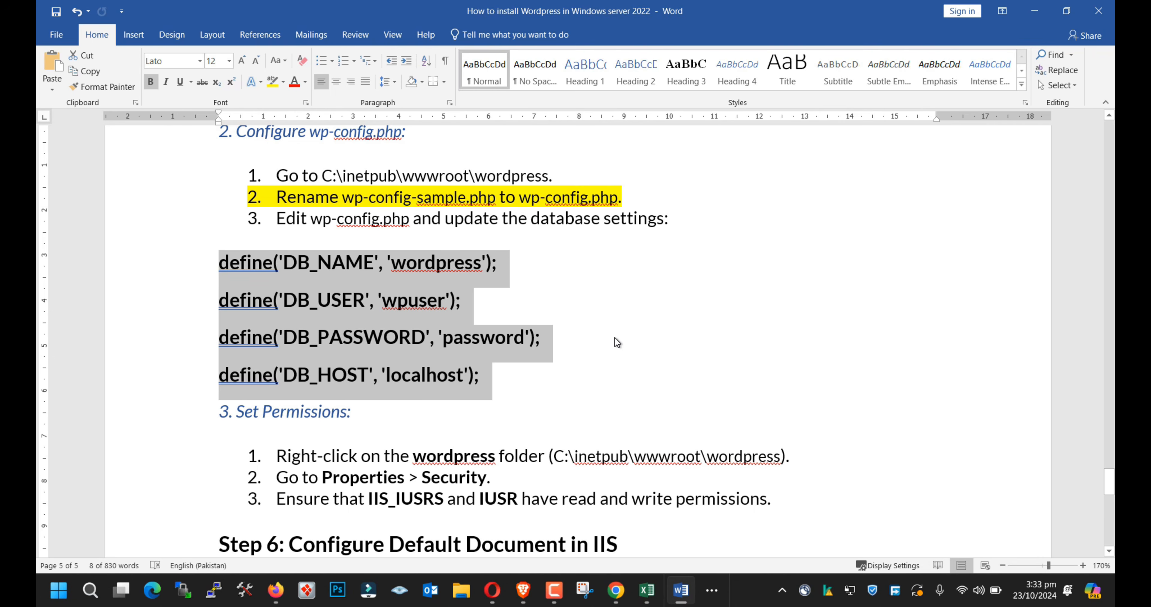
scroll(615, 337, down, 3)
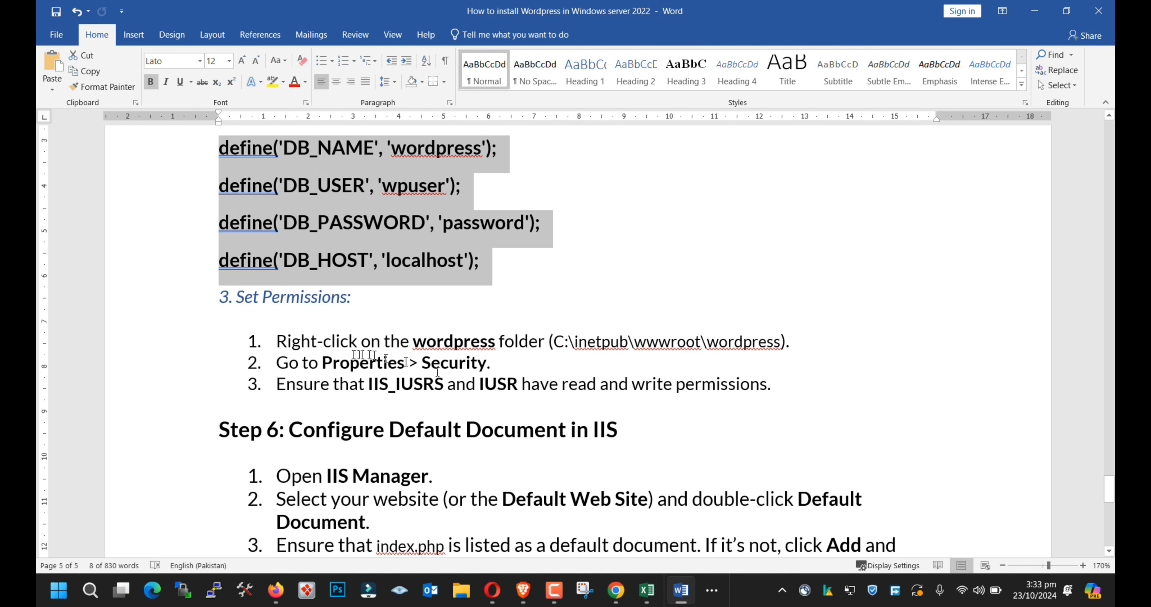
drag(321, 362, 518, 384)
scroll(457, 267, up, 6)
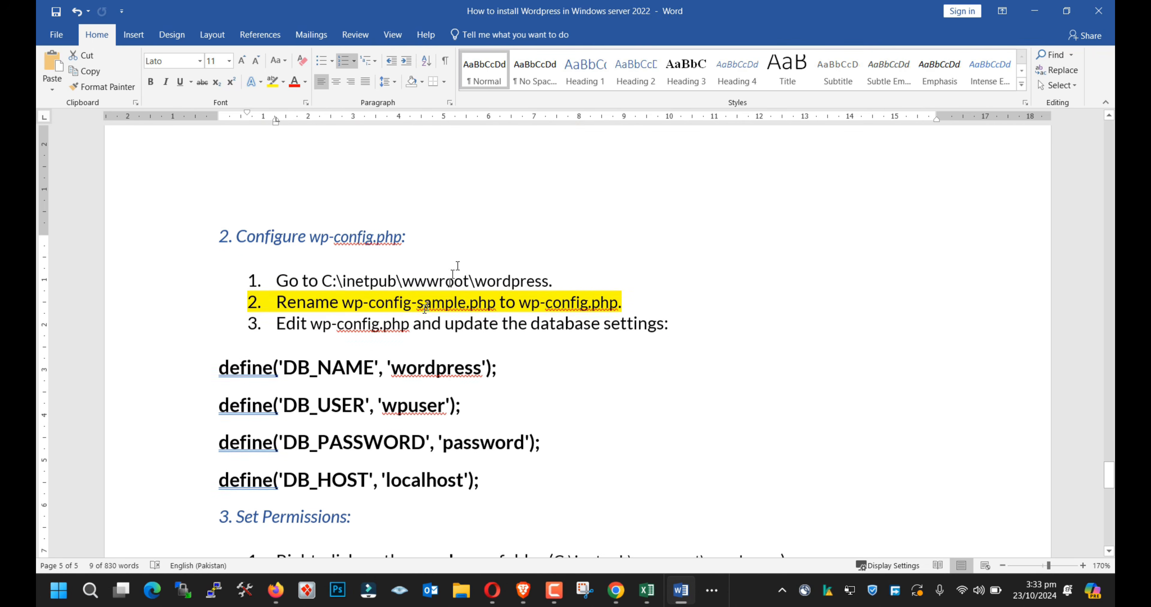
click(711, 590)
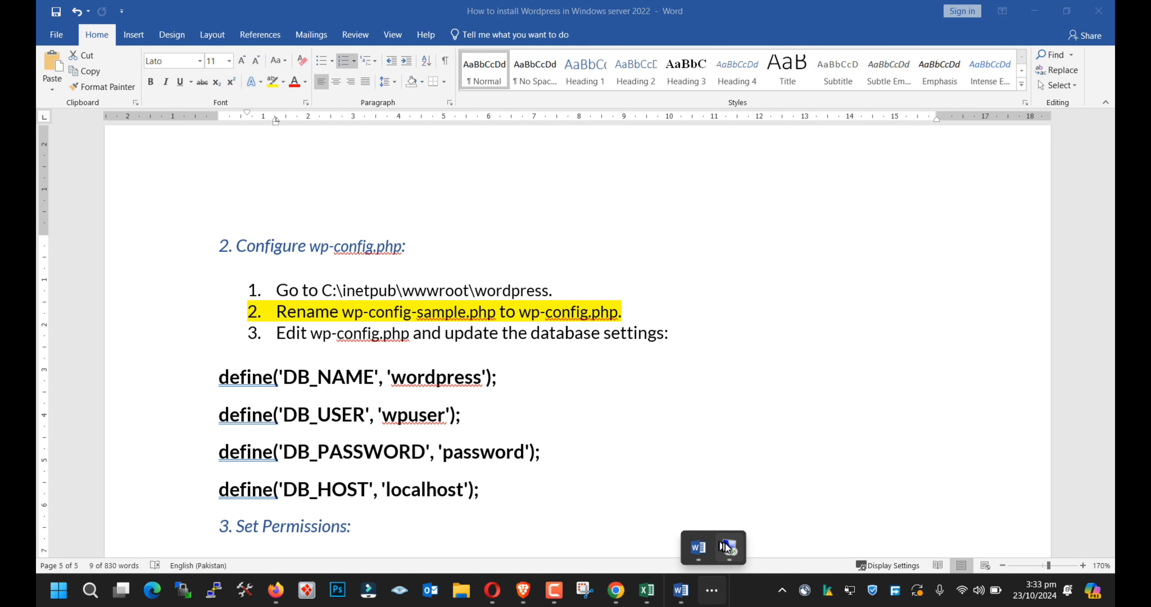
click(726, 547)
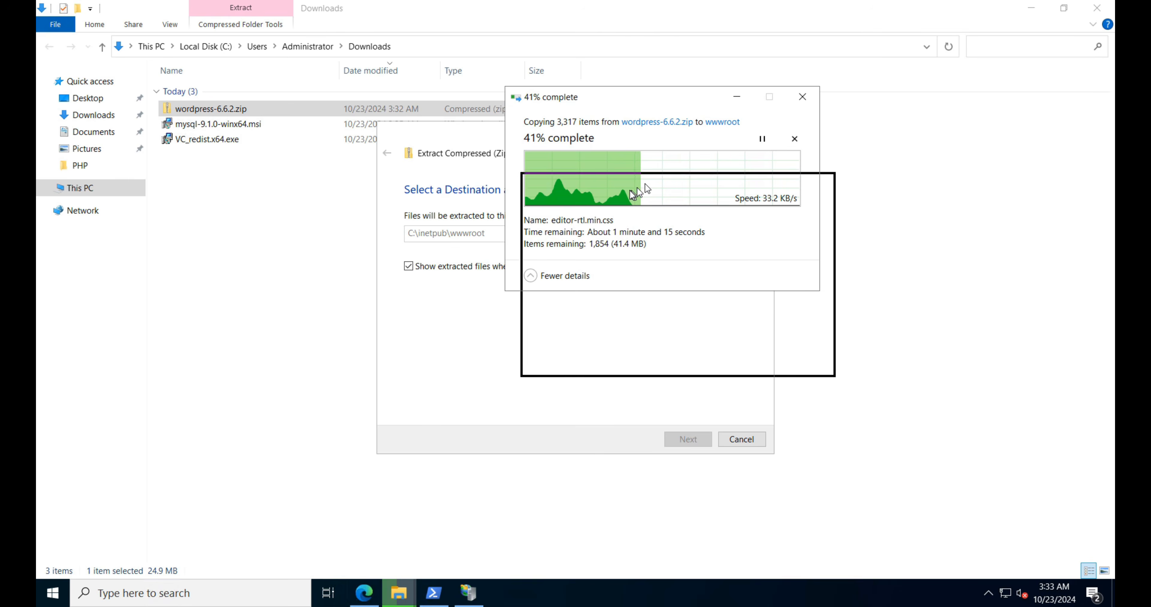
- Move the extraction progress window to the lower right while the extraction finishes
drag(646, 187, 646, 188)
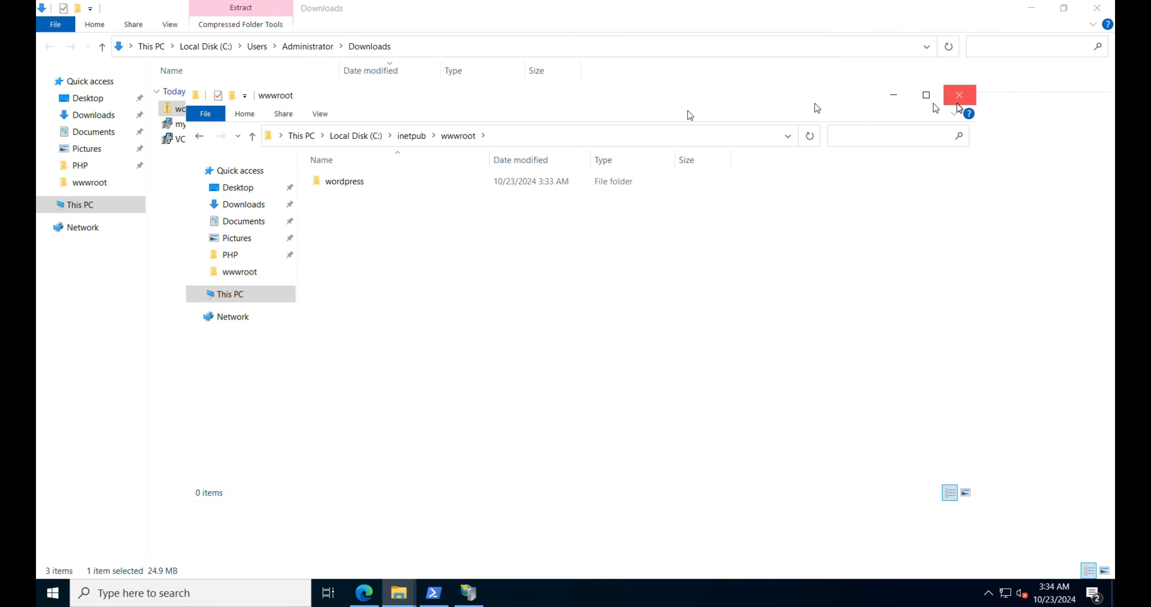
- Close the wwwroot window and browse to C:\inetpub\wwwroot\wordpress
click(959, 94)
click(81, 205)
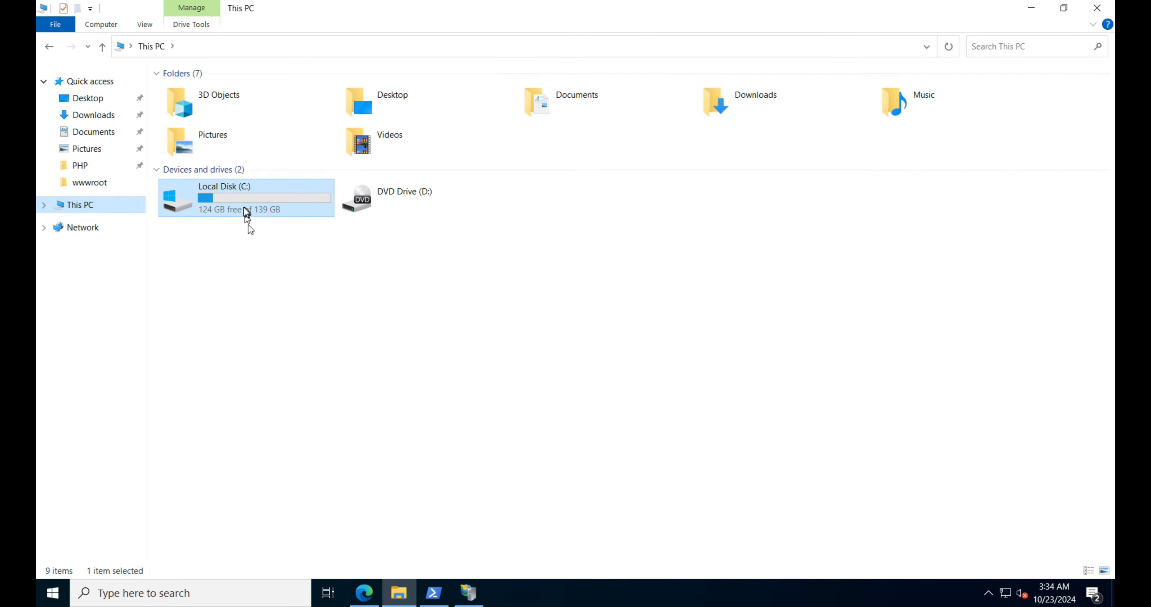
double_click(244, 210)
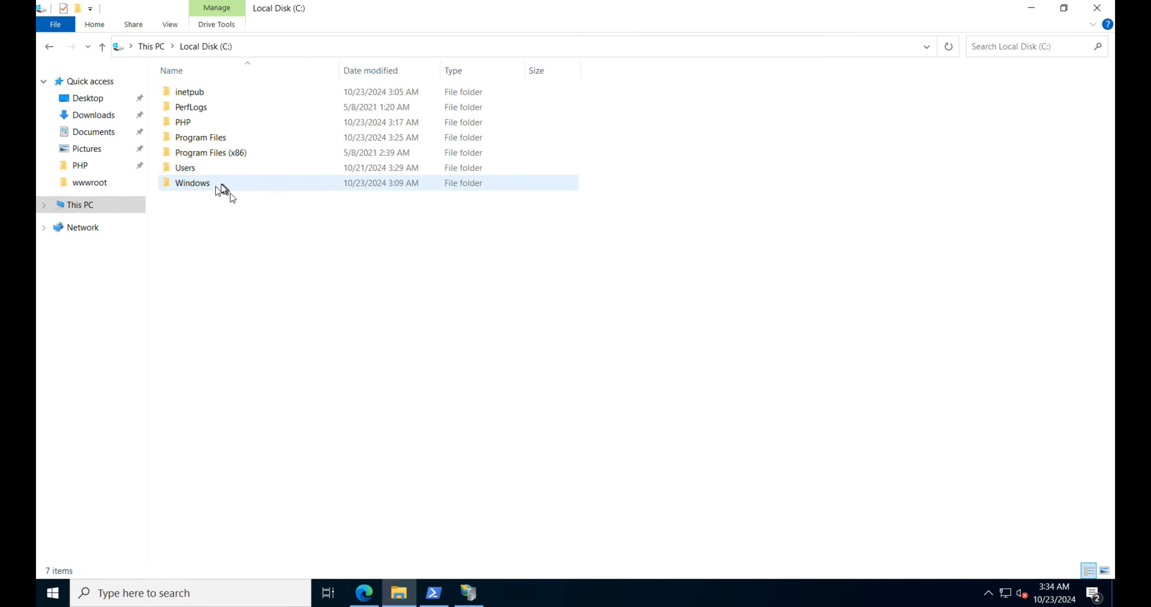
double_click(192, 94)
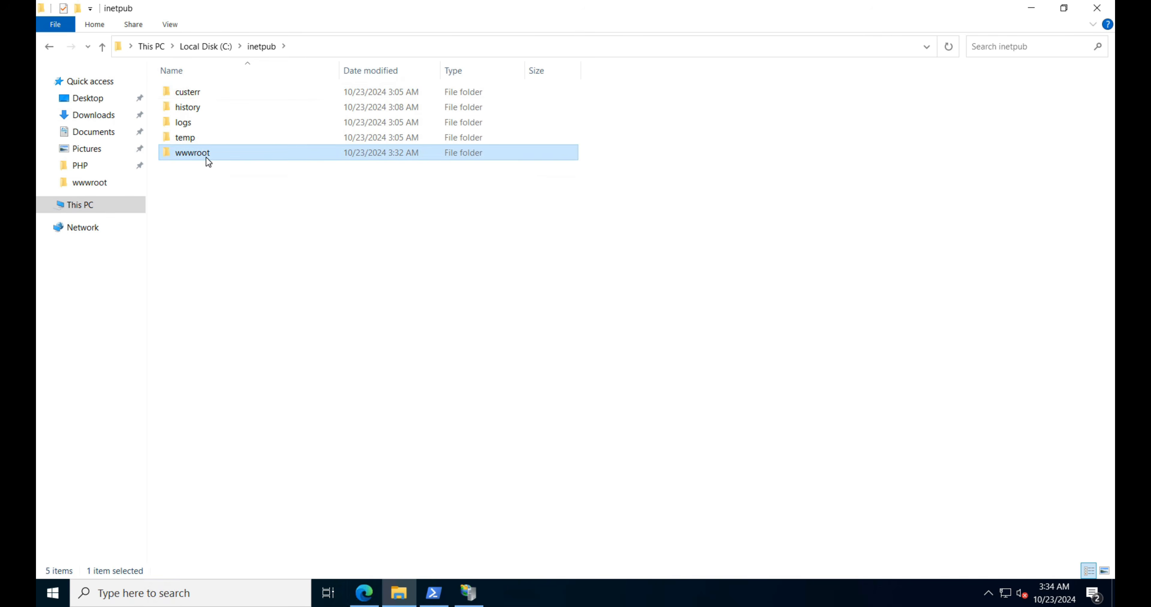
double_click(208, 154)
double_click(210, 92)
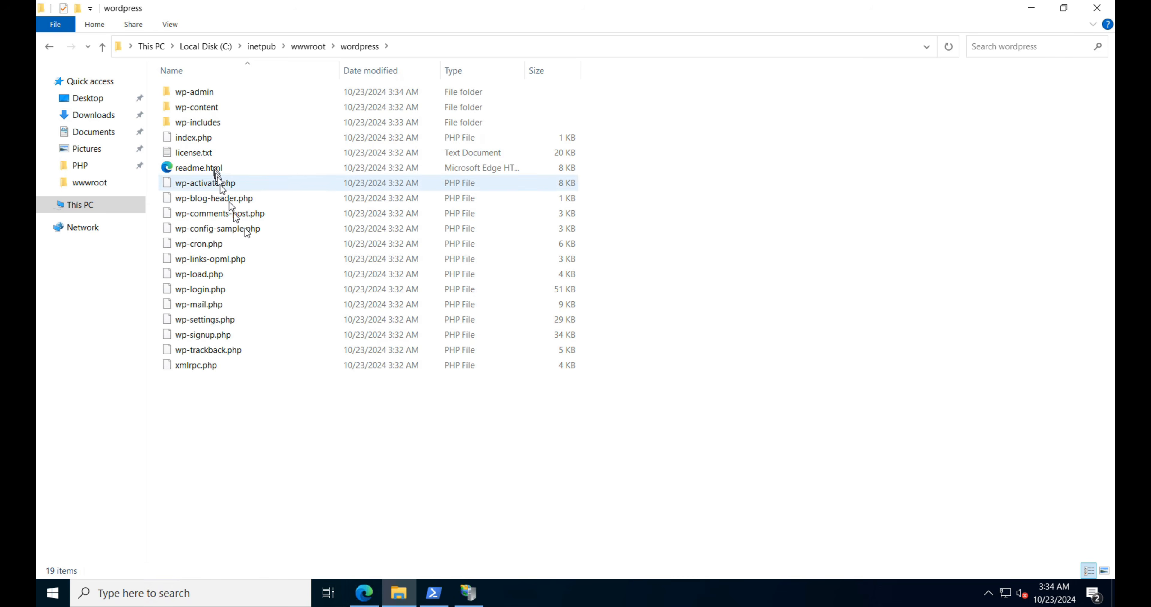
- Make a duplicate of wp-config-sample.php with copy and paste
click(230, 229)
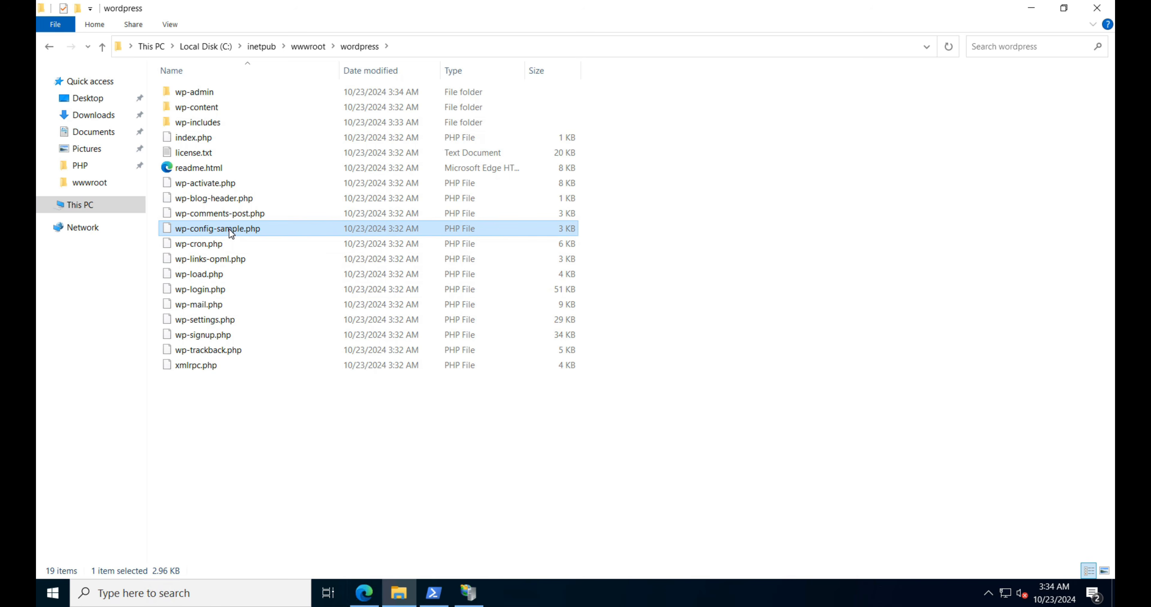
key(ctrl+c)
key(ctrl+v)
- Rename the original wp-config-sample.php to wp-config.php
click(257, 247)
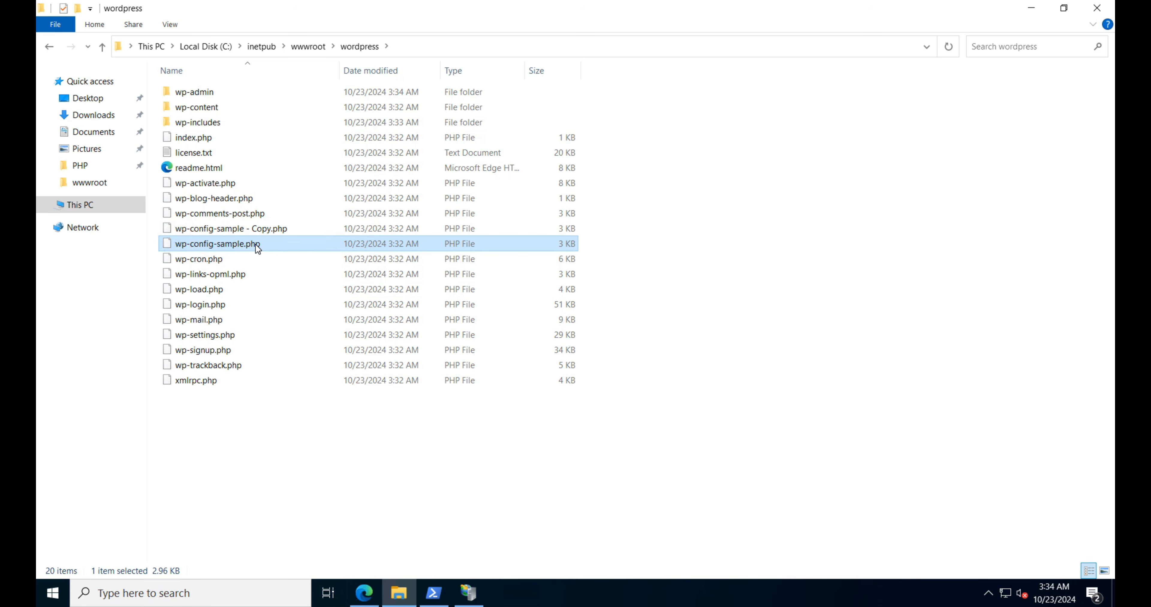
right_click(258, 248)
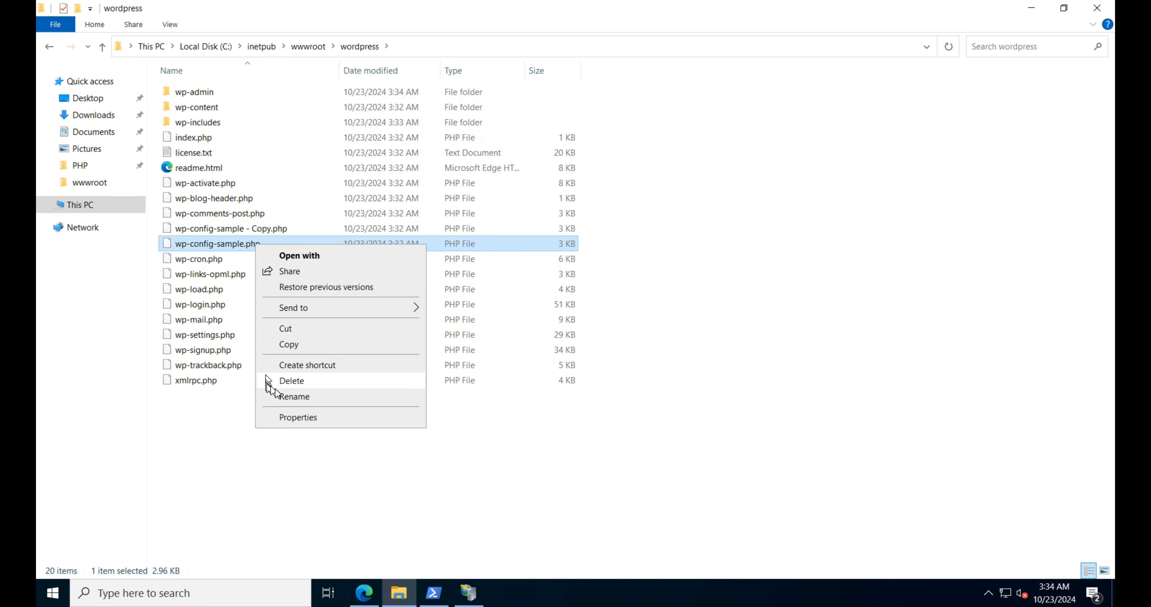
click(291, 395)
click(240, 244)
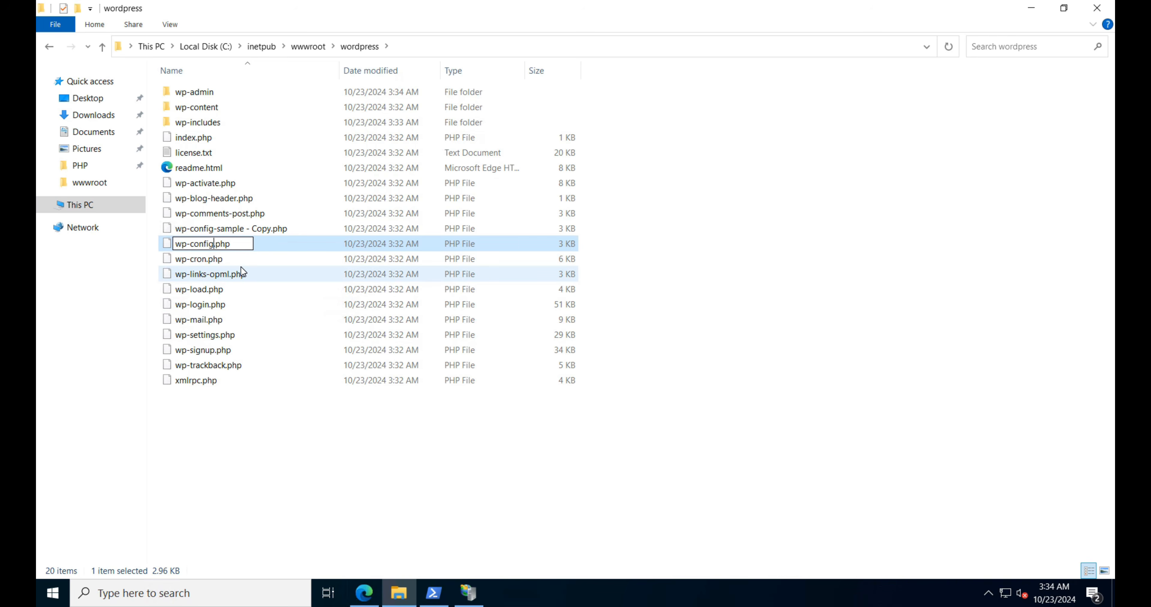
key(Return)
right_click(232, 236)
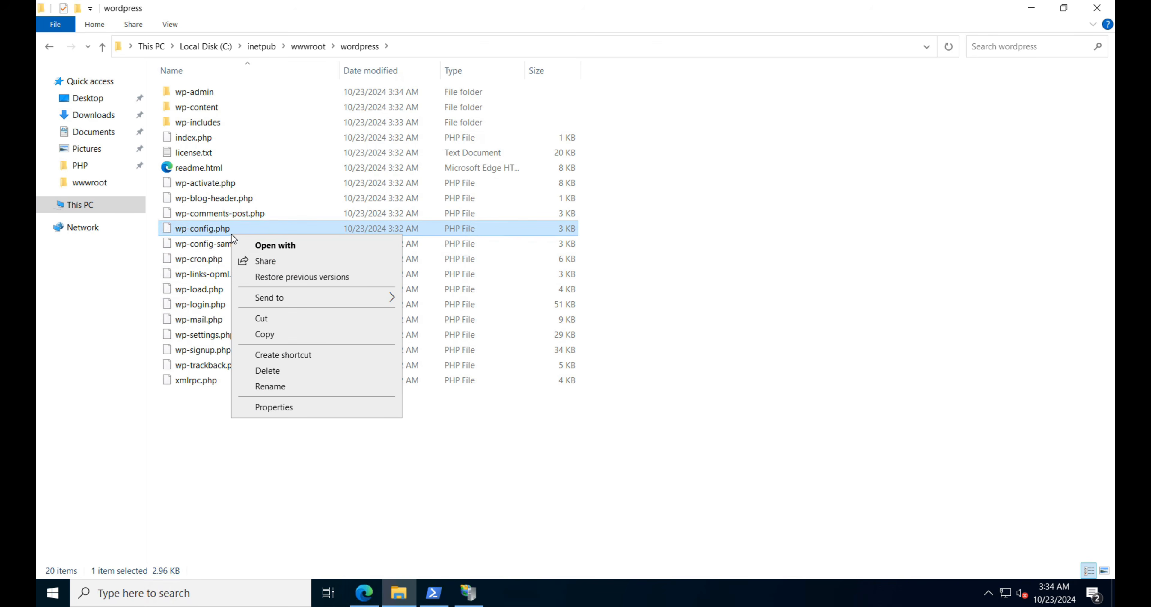
right_click(211, 231)
- Open wp-config.php in Notepad, maximized
click(248, 246)
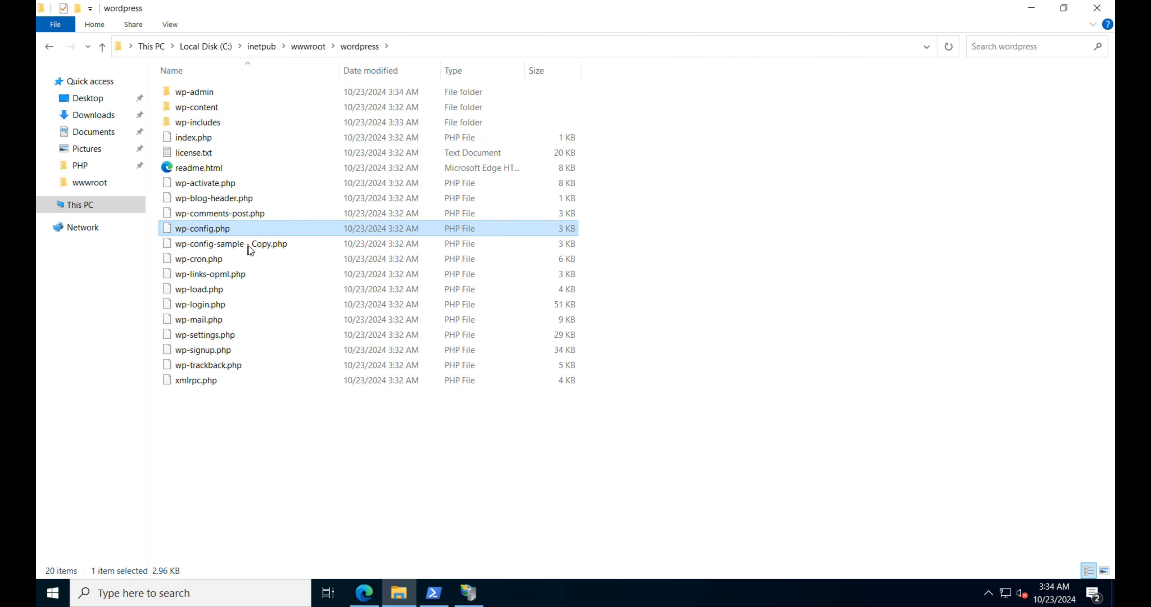
click(532, 214)
click(597, 319)
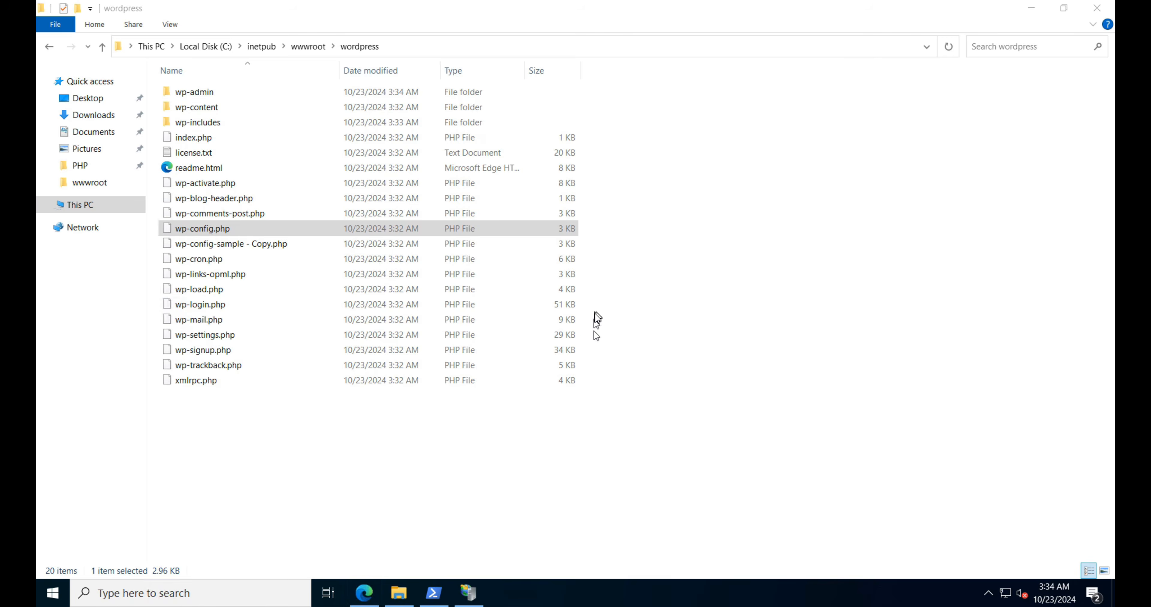
double_click(501, 176)
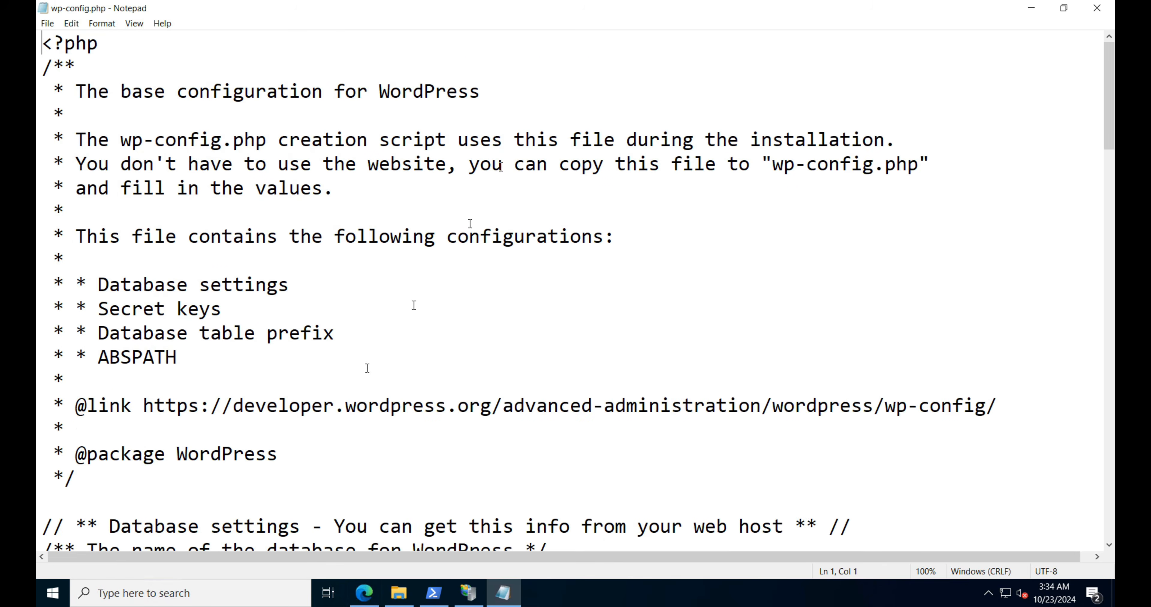
scroll(411, 303, down, 6)
- Replace database_name_here with wordpress, copied from the guide
mouse_move(737, 6)
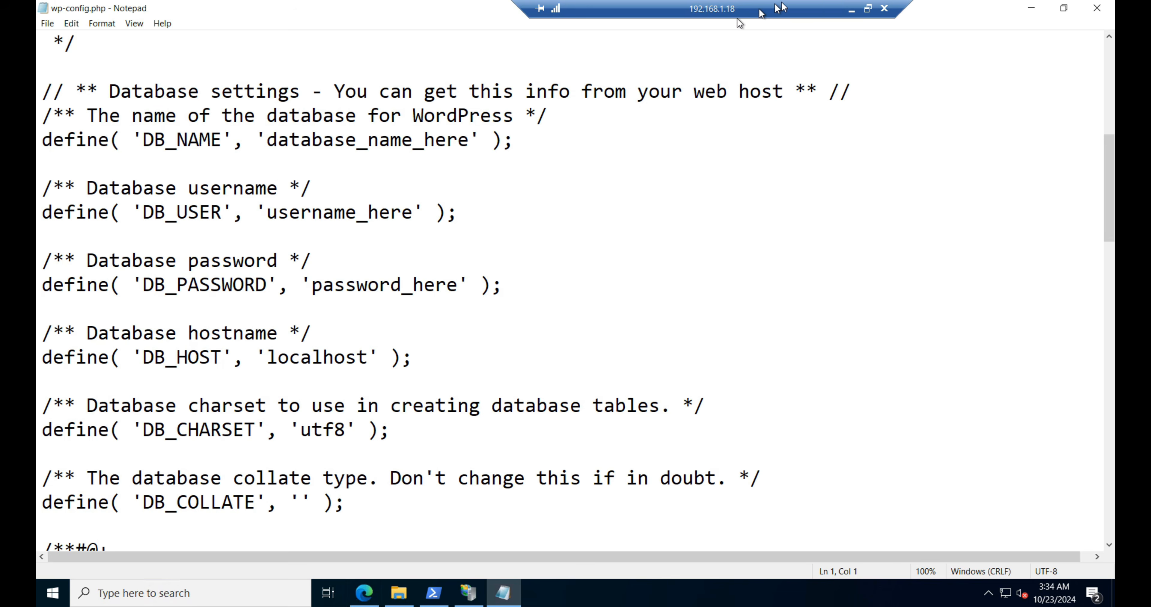
click(845, 9)
scroll(465, 358, down, 3)
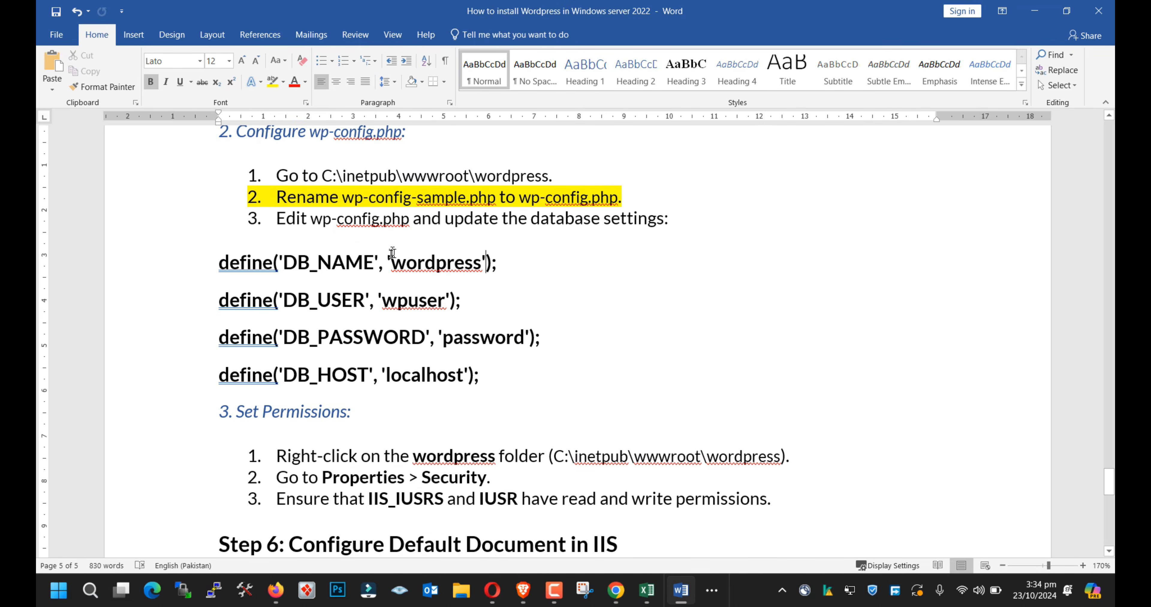
drag(392, 252, 483, 267)
key(ctrl+c)
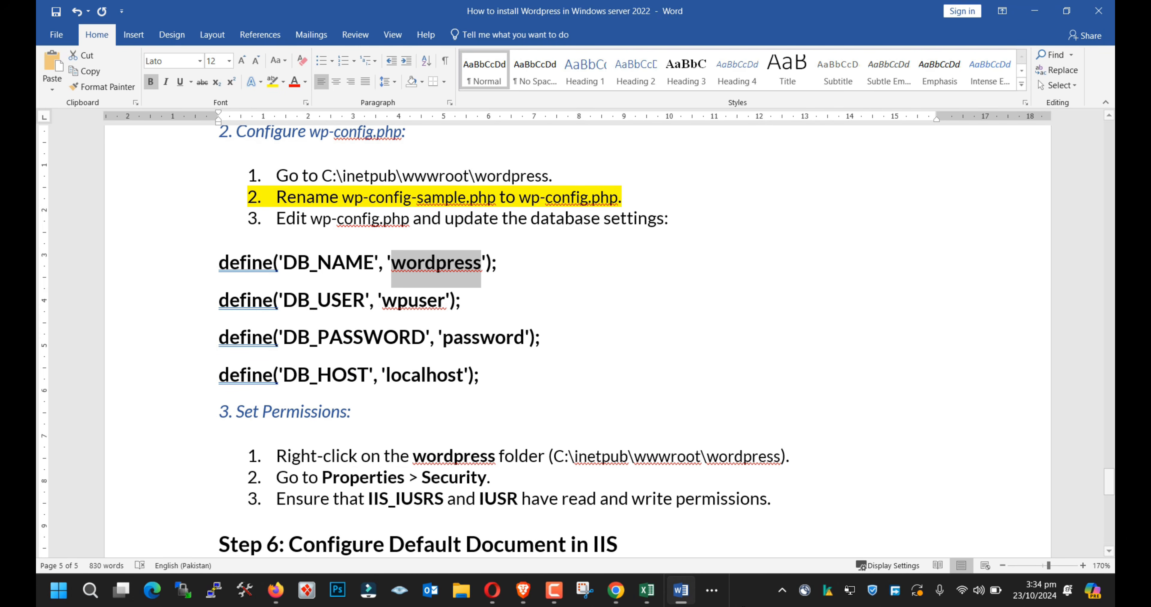
click(719, 547)
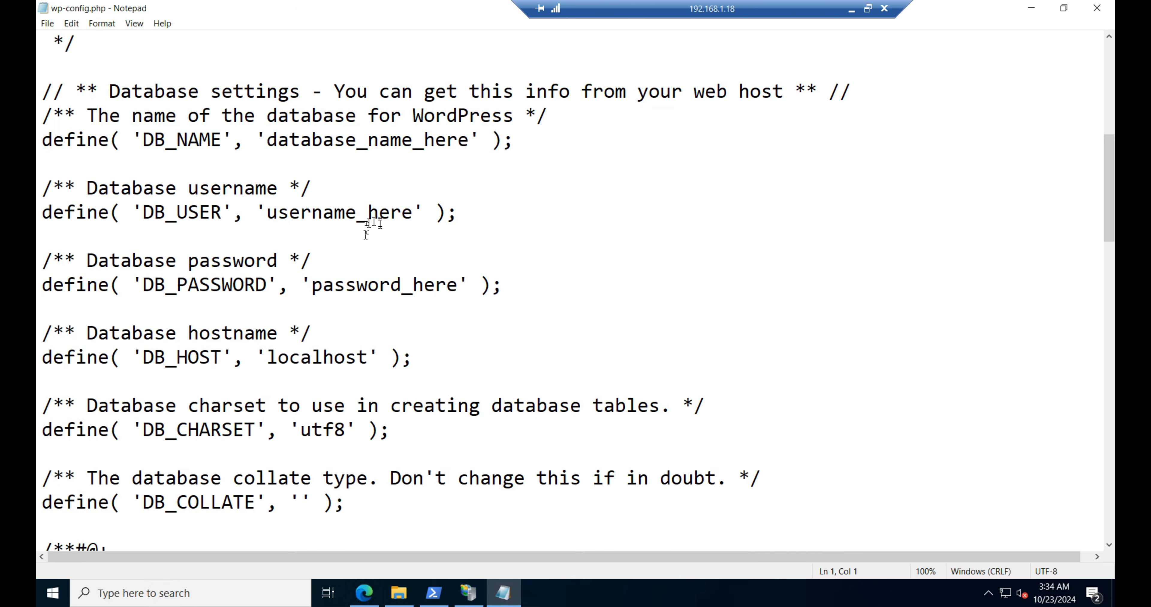
drag(468, 140, 276, 143)
key(ctrl+v)
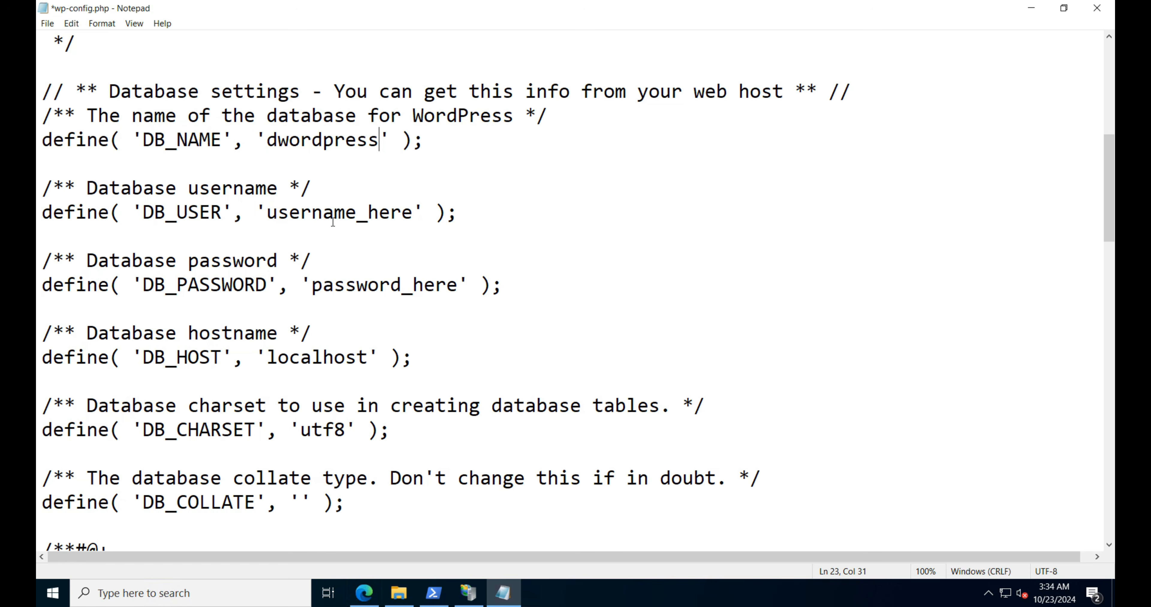
key(ctrl+shift+Left)
key(ctrl+shift+Left)
key(ctrl+c)
key(shift+Right)
key(shift+Right)
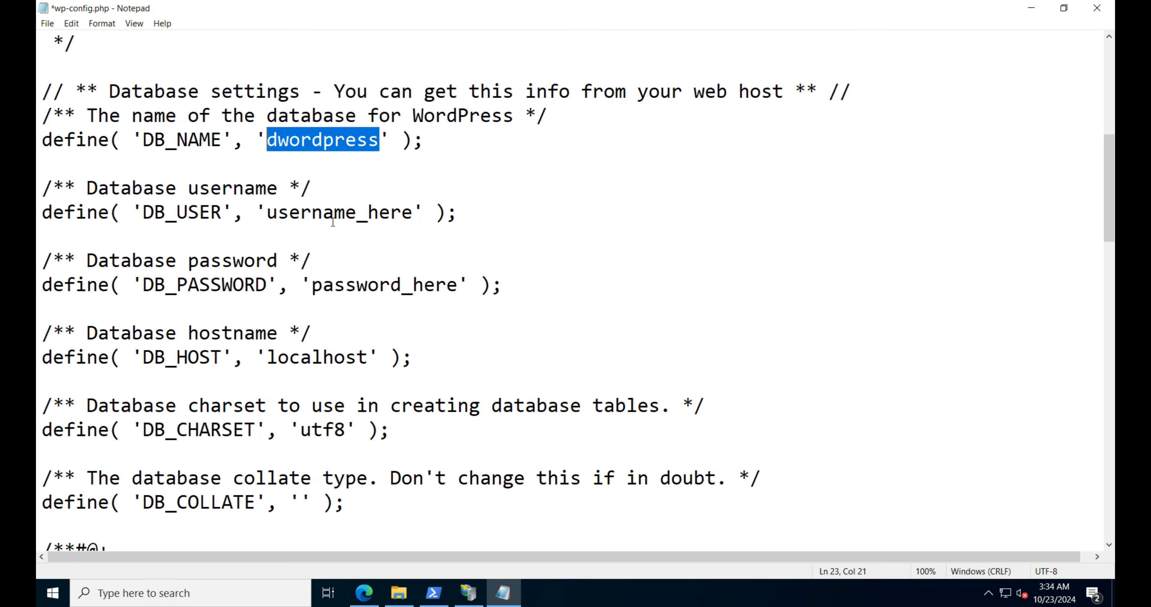
key(ctrl+v)
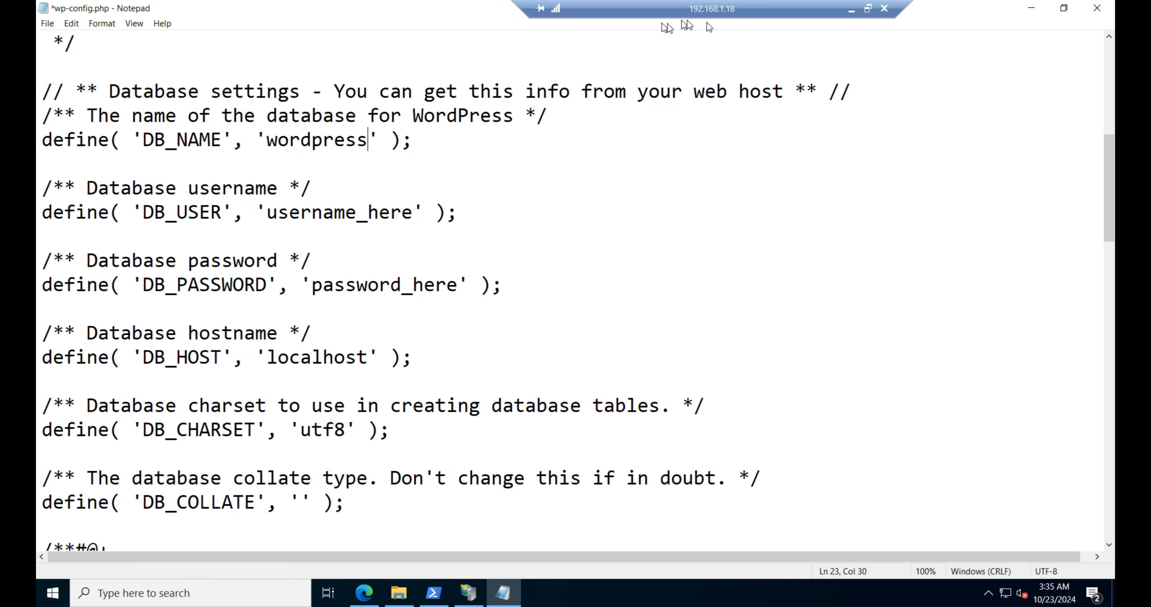
- Replace username_here with the database user wpuser
click(849, 18)
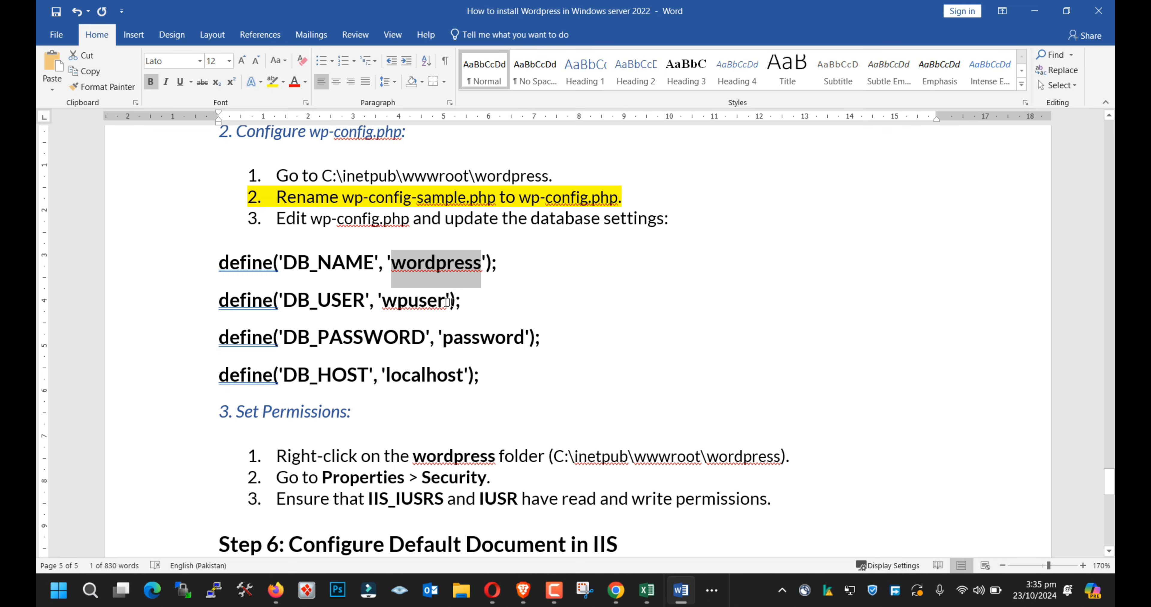
drag(447, 302, 387, 291)
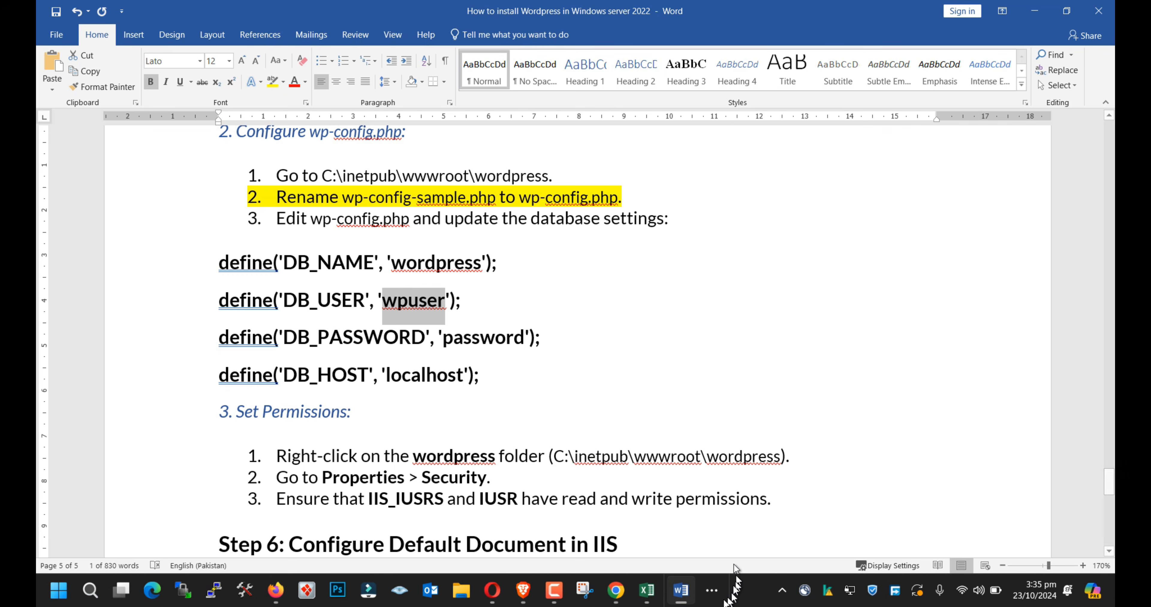
click(712, 590)
click(732, 545)
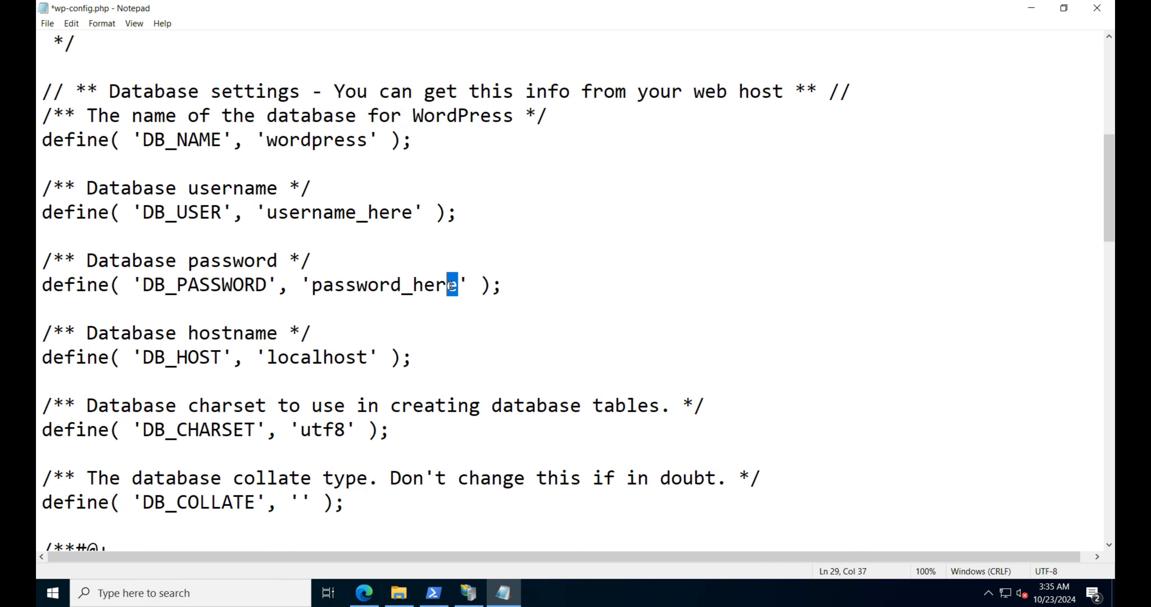
drag(420, 213, 280, 213)
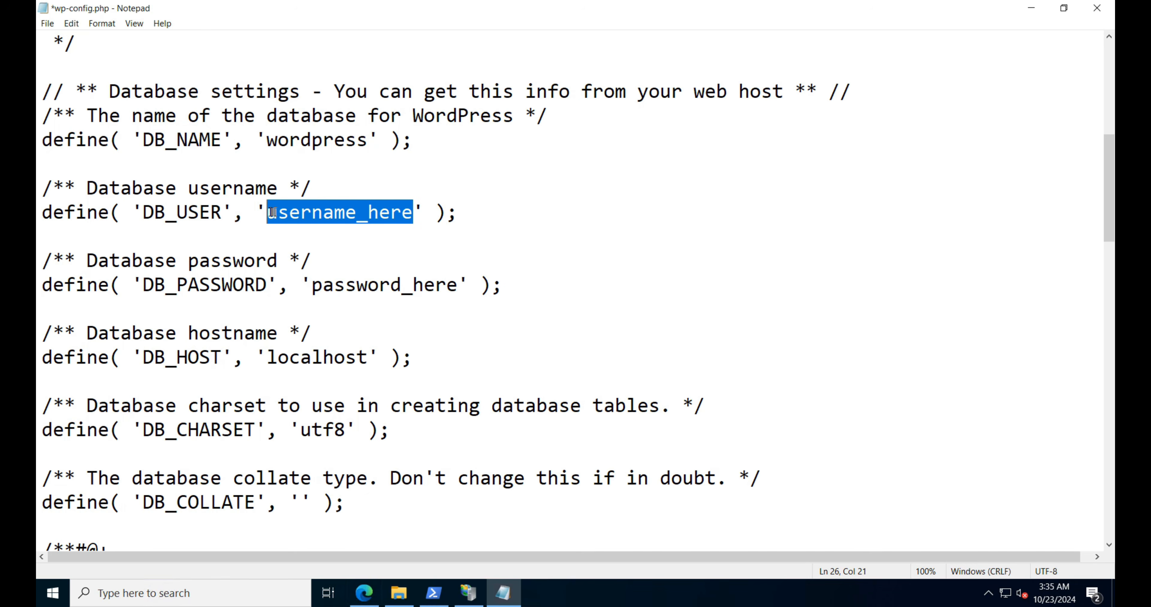
text(wpuser)
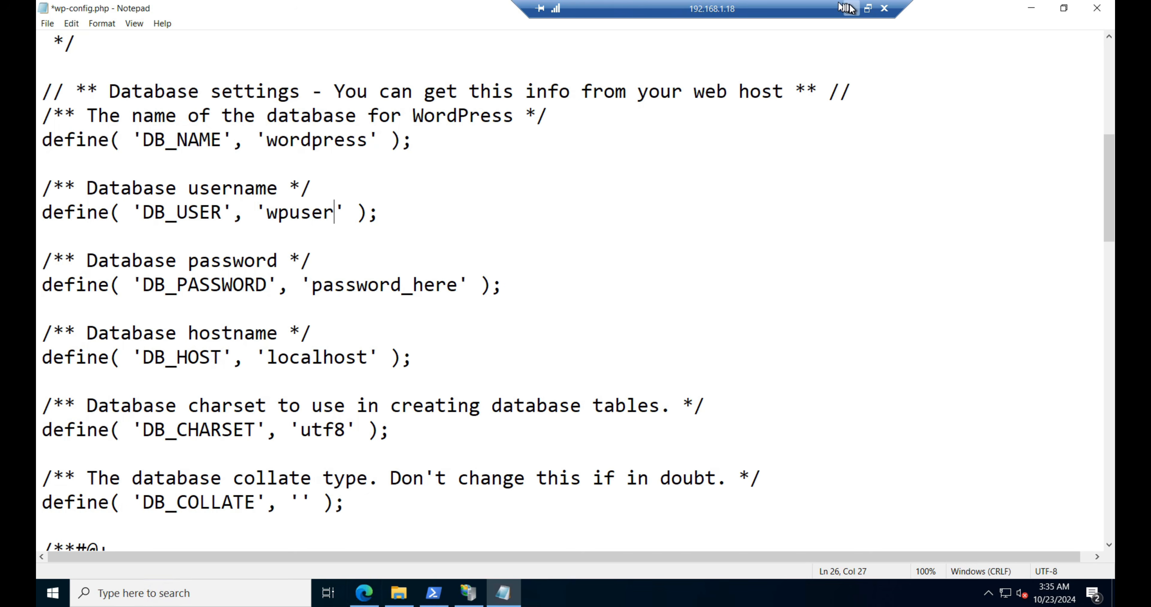
- Replace password_here with the database password from the guide and save wp-config.php
click(850, 9)
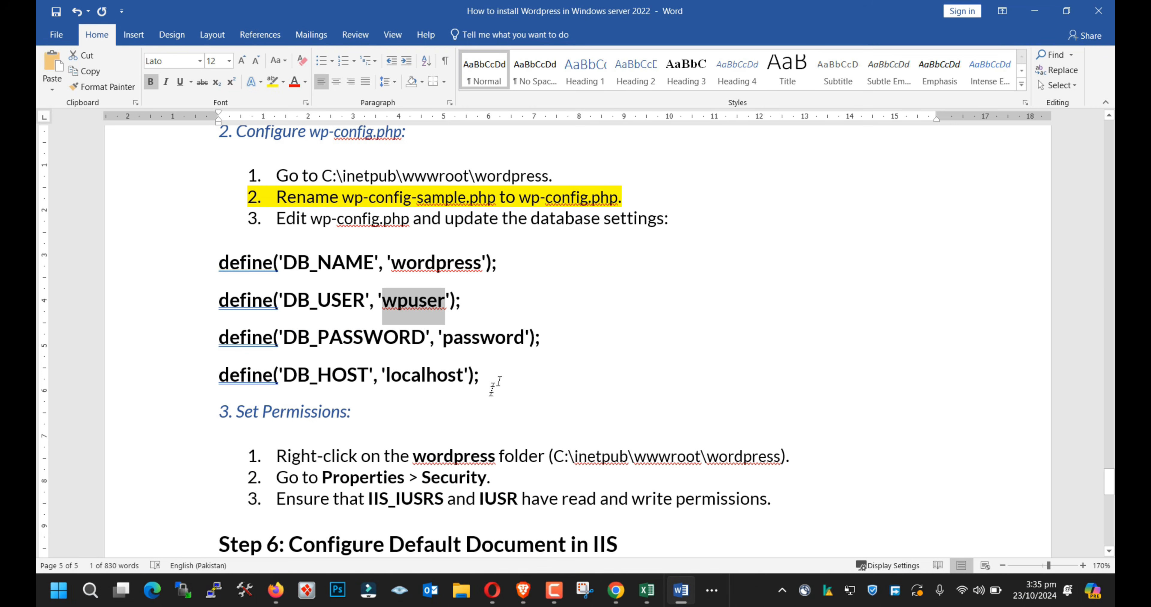
drag(522, 336, 454, 339)
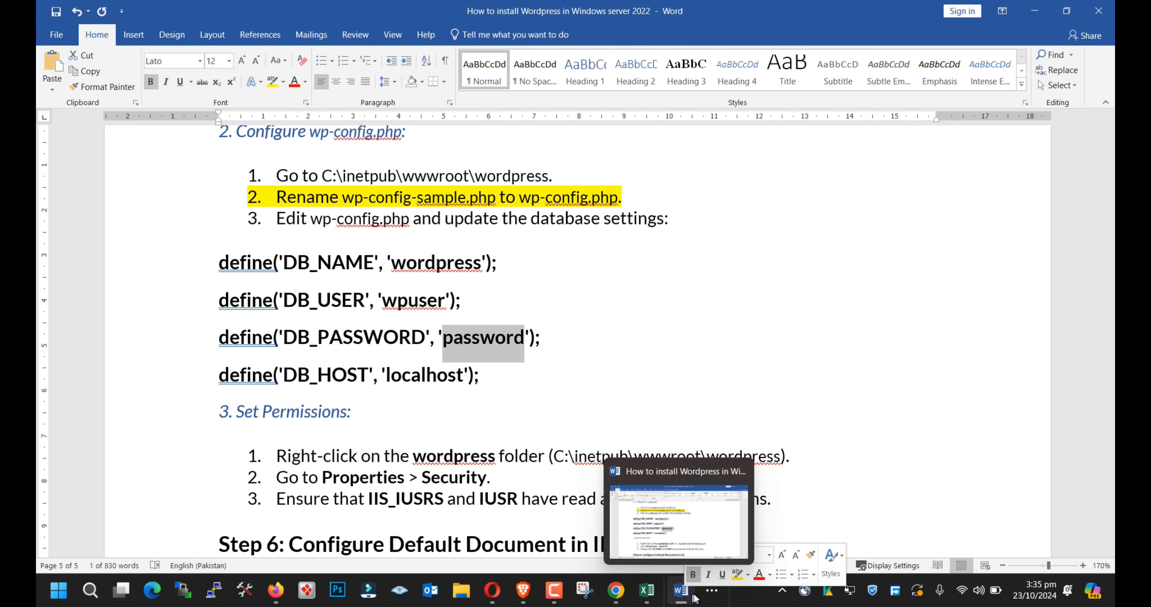
click(712, 591)
click(730, 548)
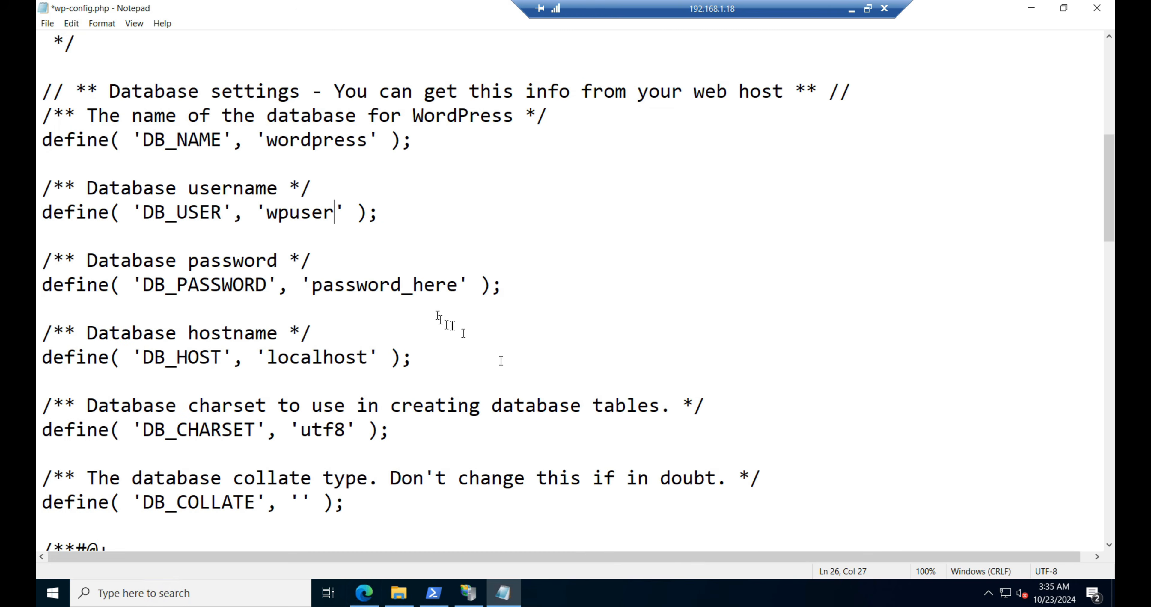
drag(458, 286, 331, 284)
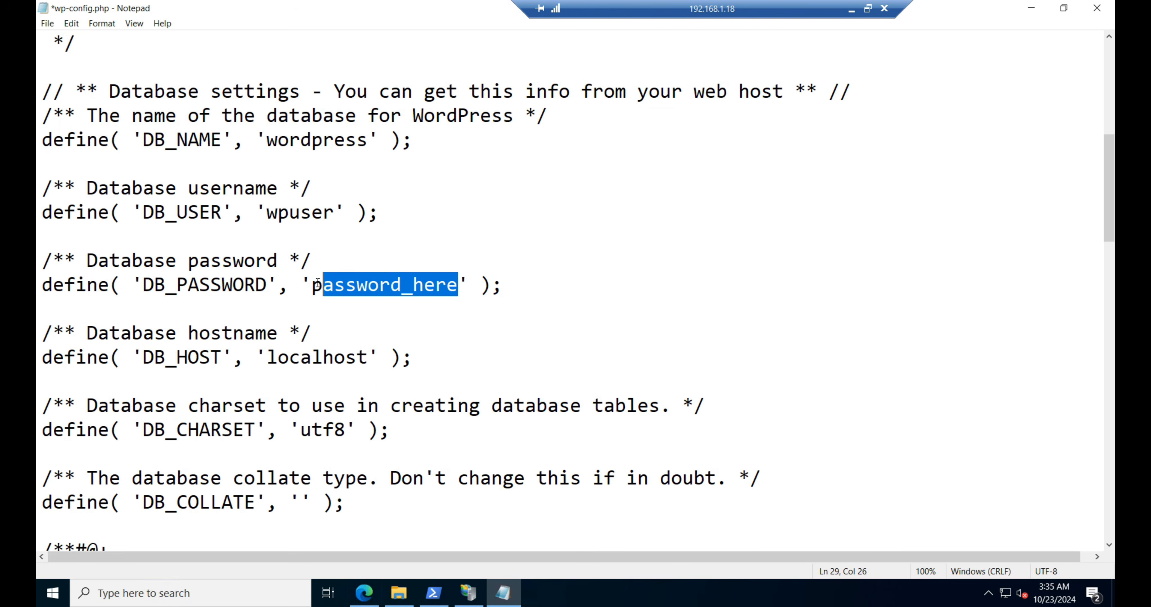
text(password)
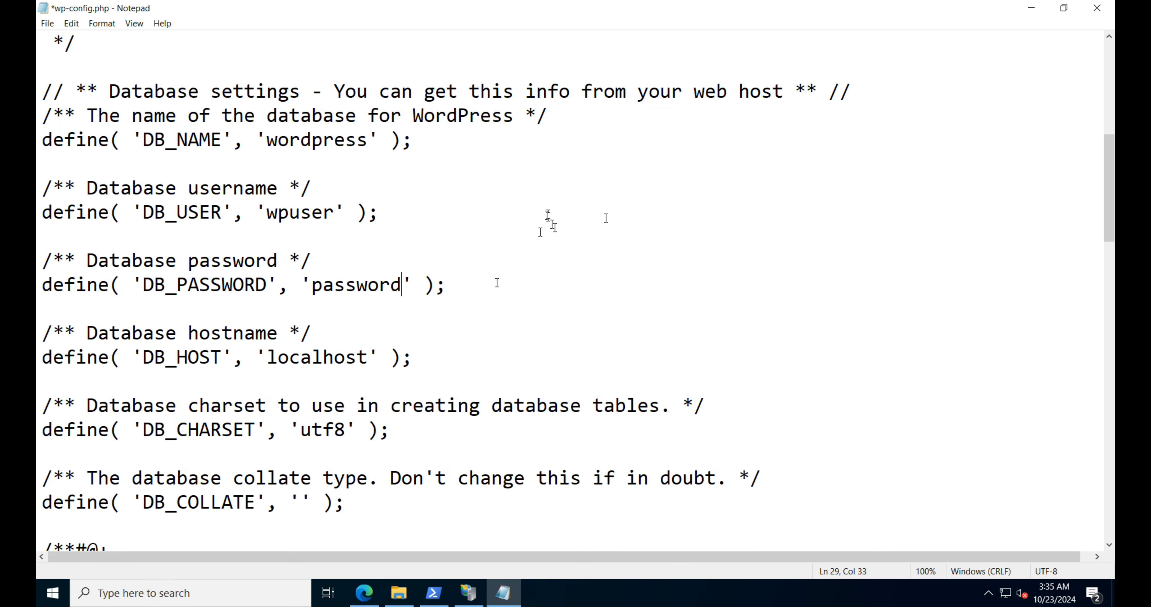
click(1097, 7)
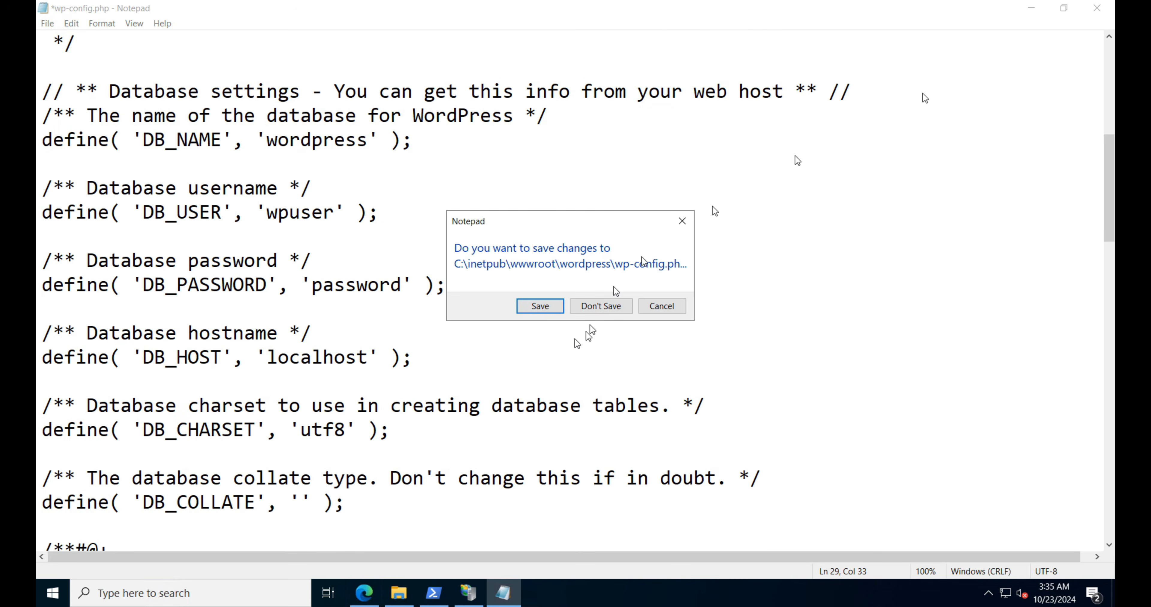
click(538, 307)
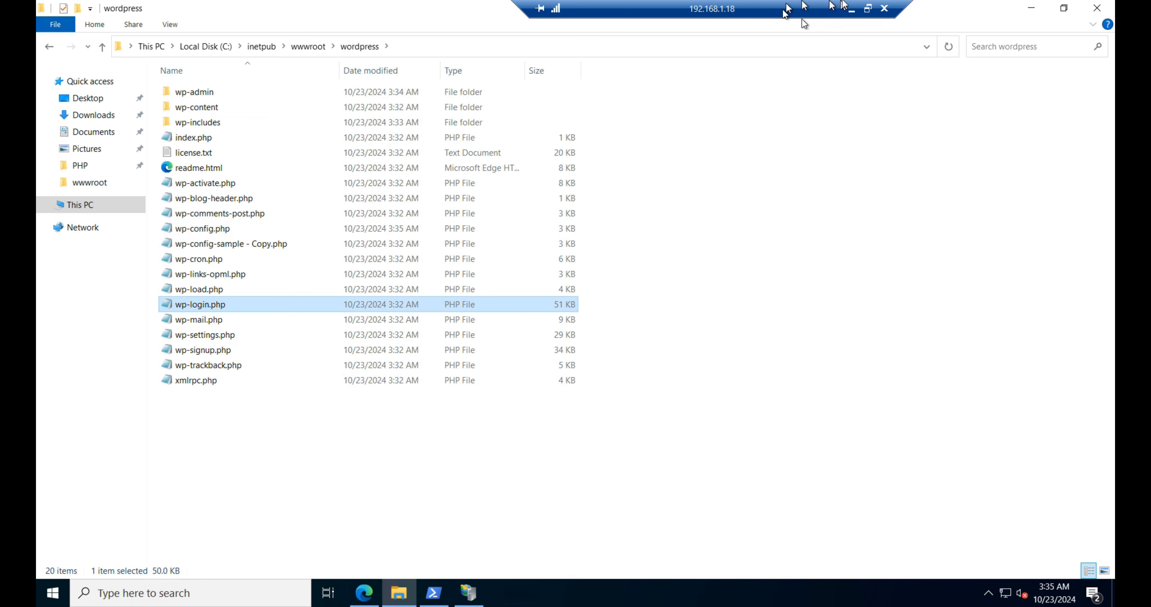
- Check the guide's next step, then go up to the wwwroot folder on the server
click(848, 10)
scroll(611, 346, down, 4)
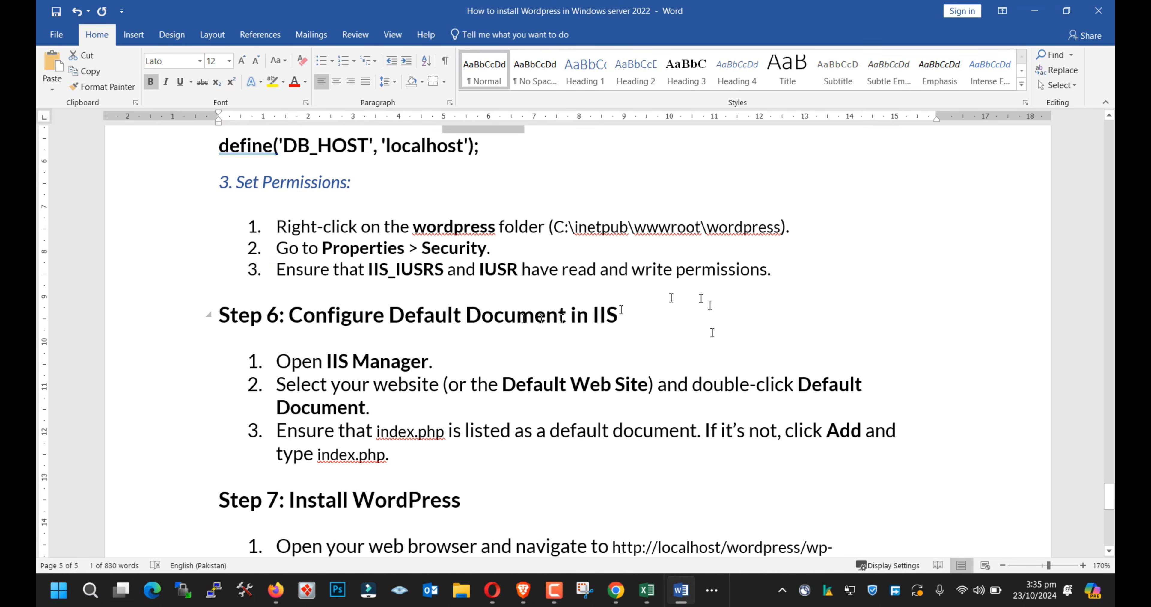
click(712, 591)
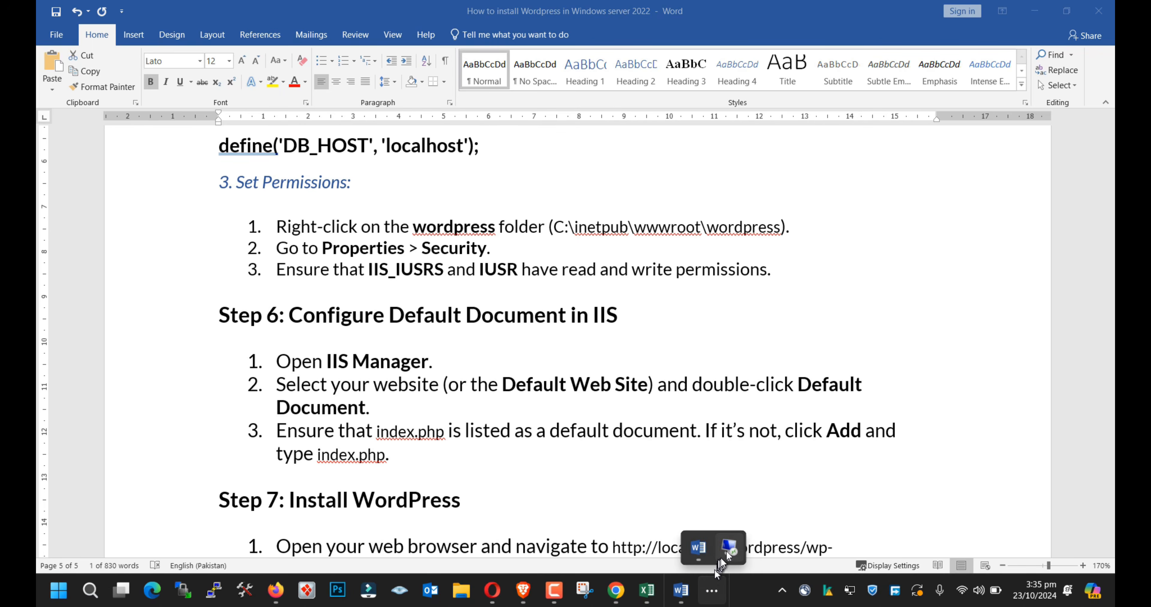
click(729, 552)
click(102, 47)
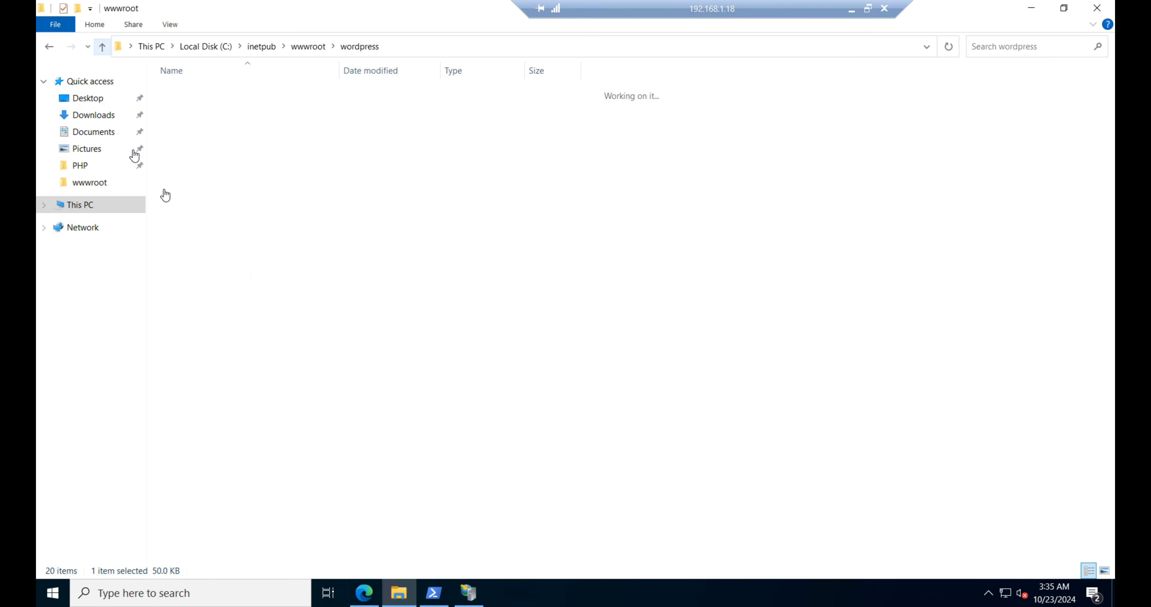
- Allow IIS_IUSRS Full control in the wordpress folder's Security permissions
right_click(202, 96)
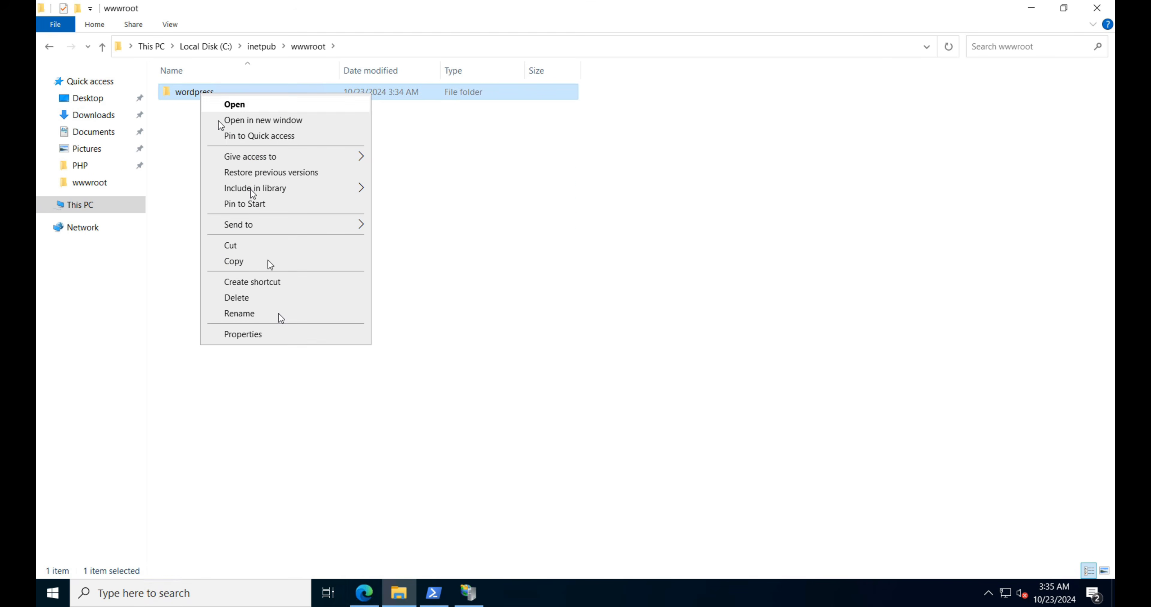
click(272, 338)
click(290, 129)
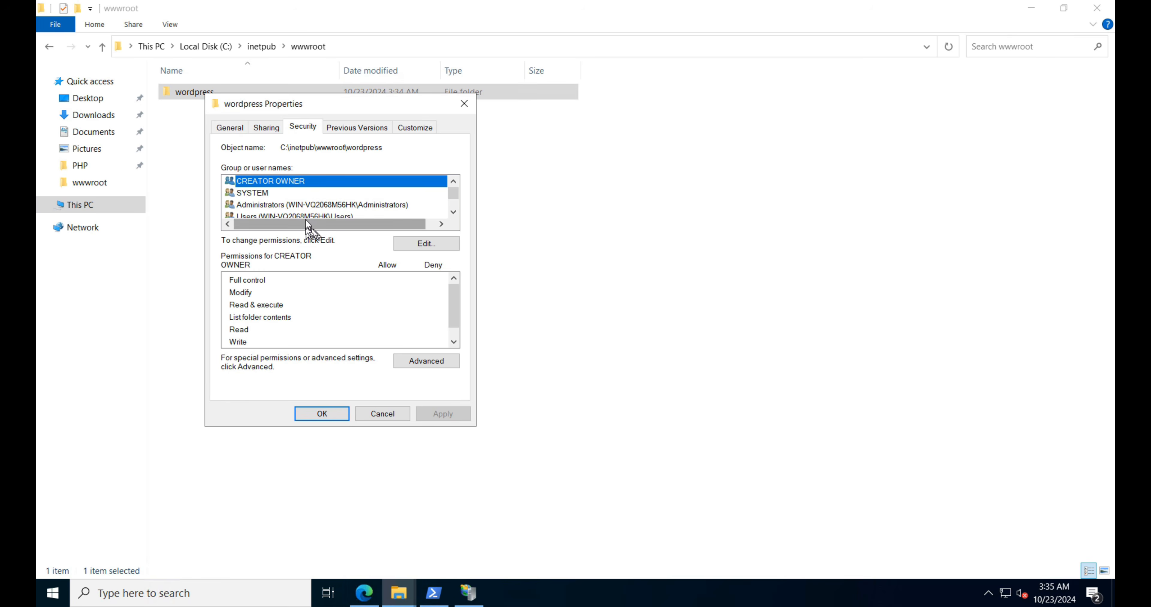
scroll(303, 213, down, 1)
scroll(286, 213, up, 1)
scroll(284, 213, down, 1)
click(286, 193)
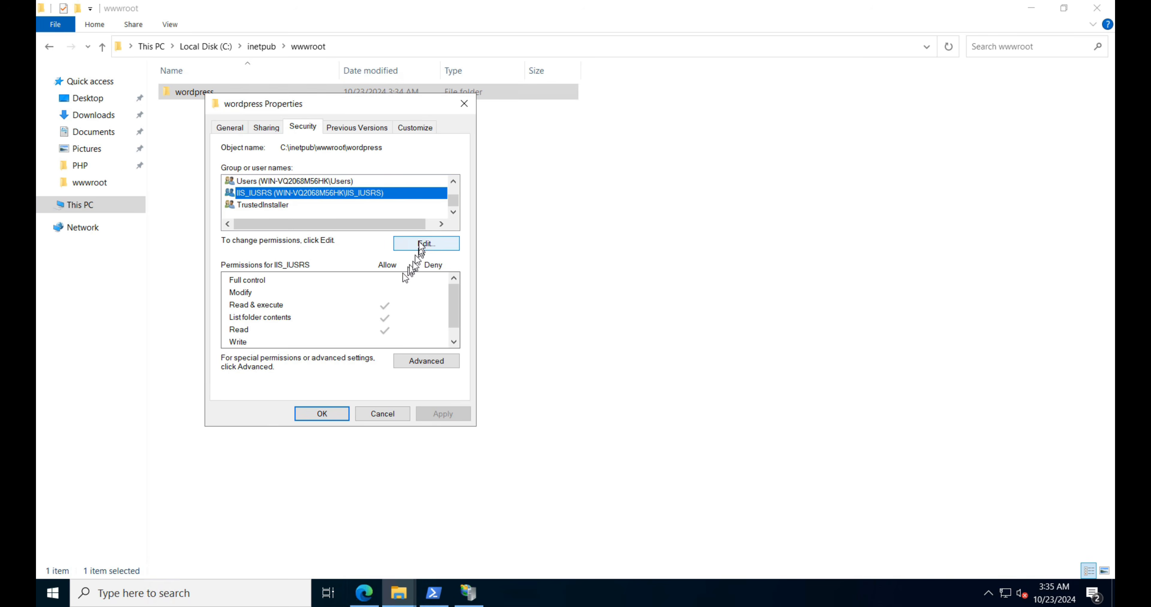
click(425, 243)
click(295, 282)
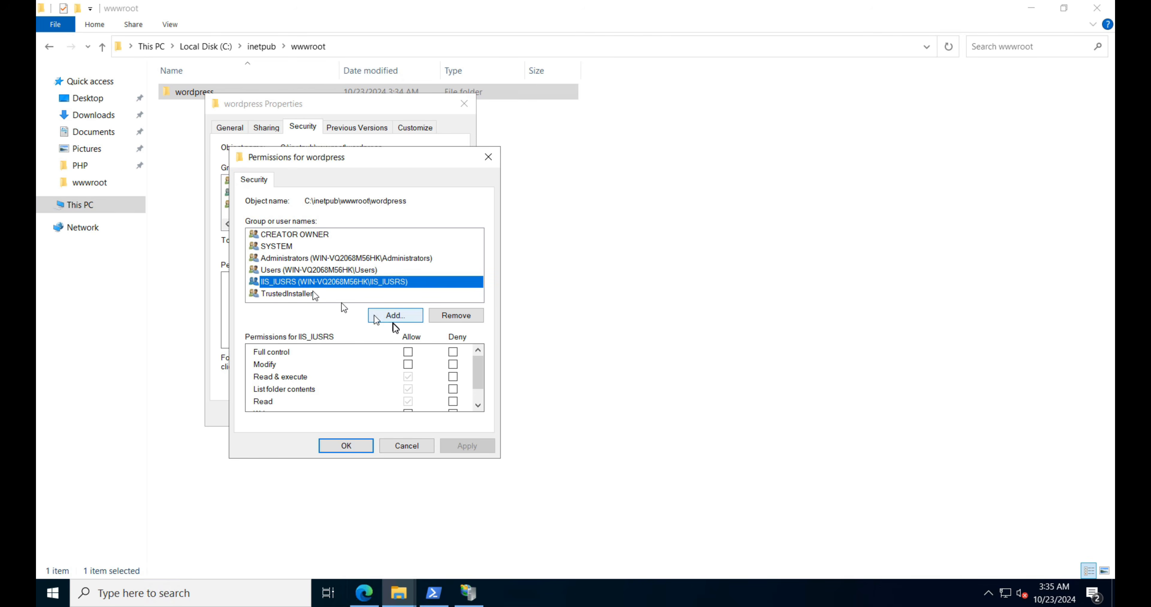
click(408, 352)
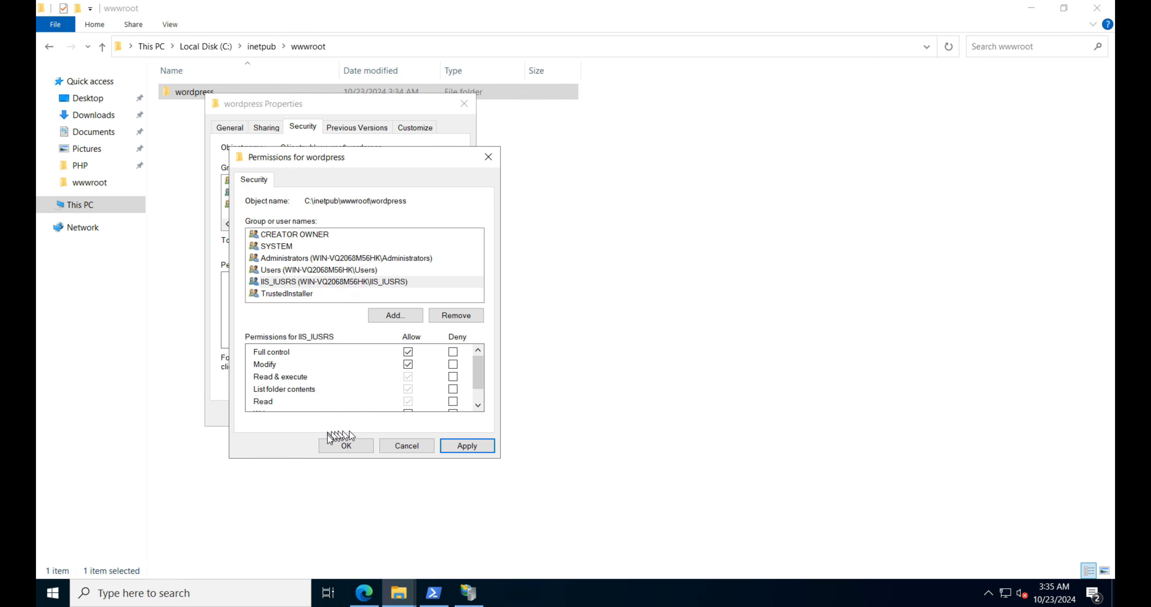
click(338, 451)
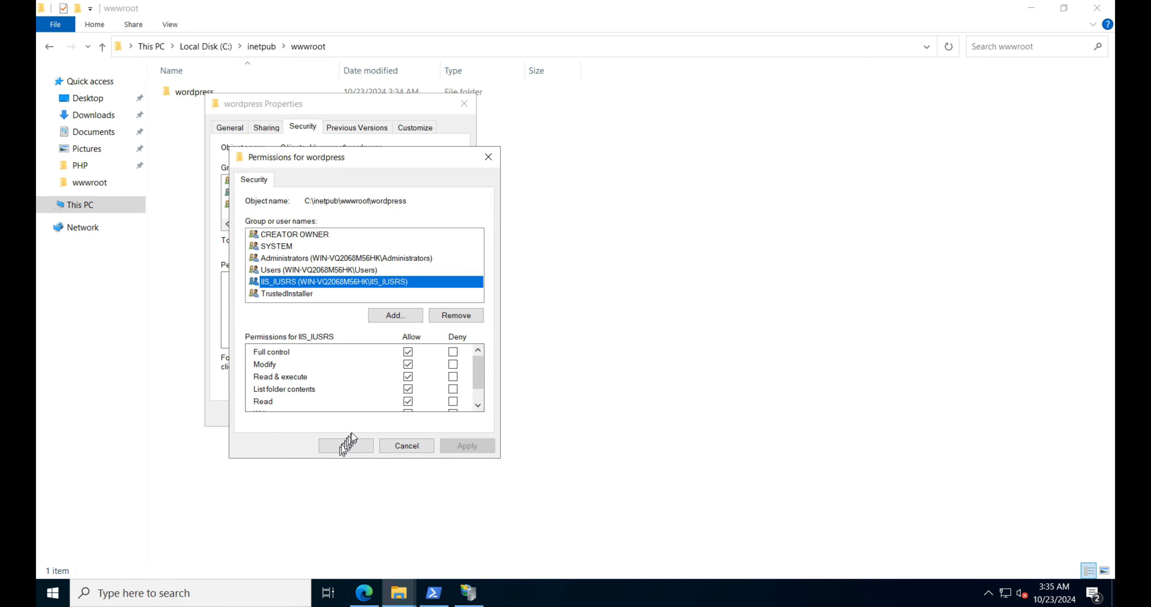
click(336, 414)
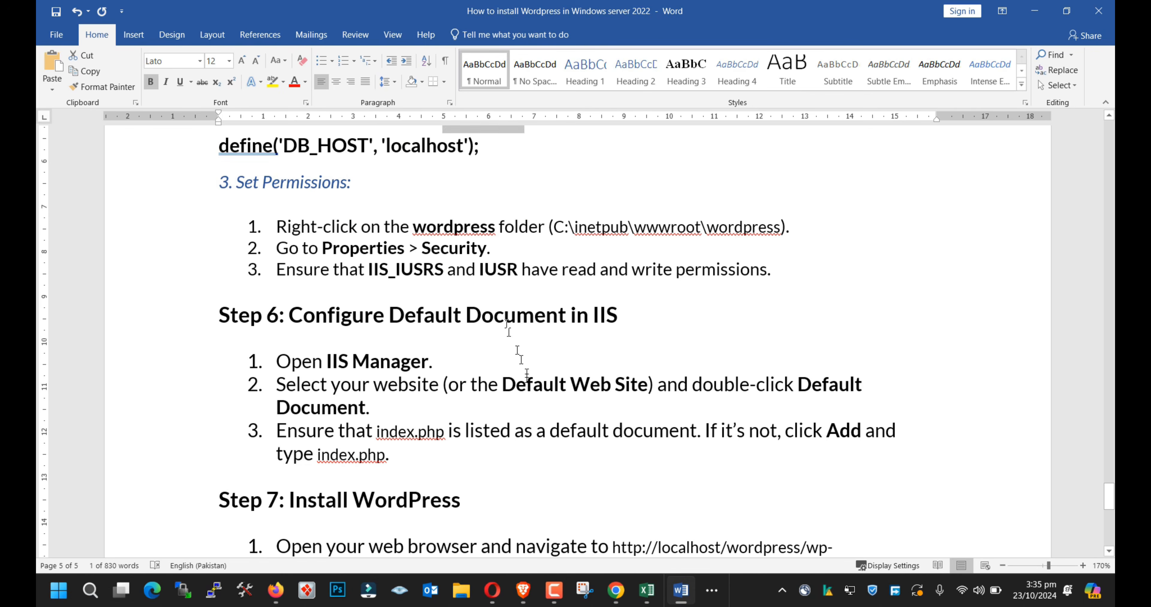
- Scroll the guide to Step 6, then on the server minimise Edge and launch Server Manager
scroll(525, 369, down, 1)
scroll(341, 350, down, 1)
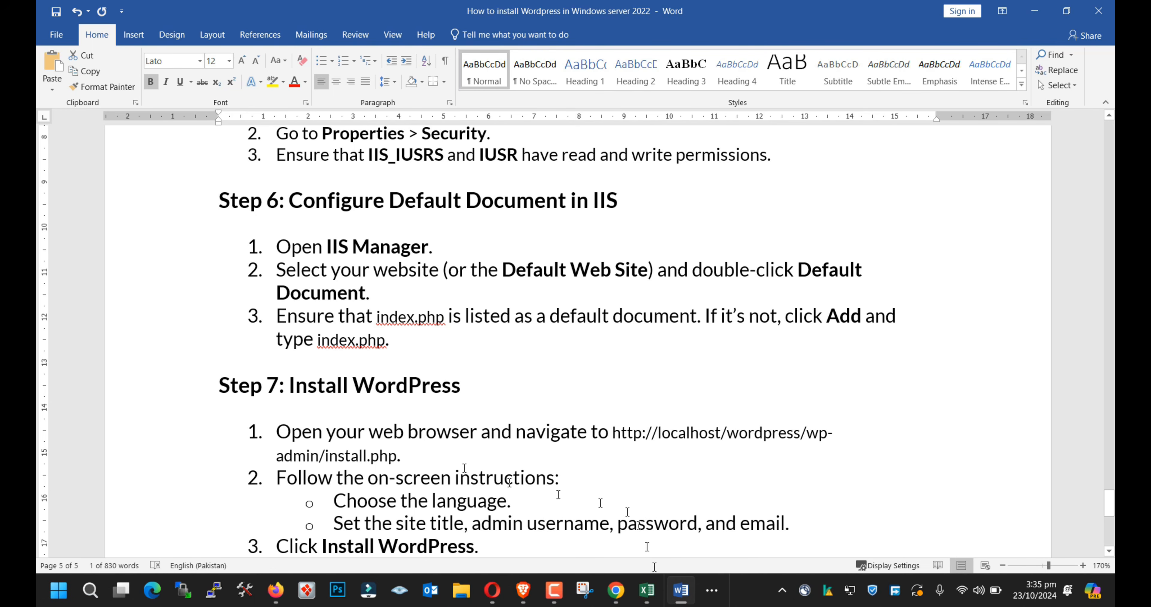
click(712, 590)
click(730, 550)
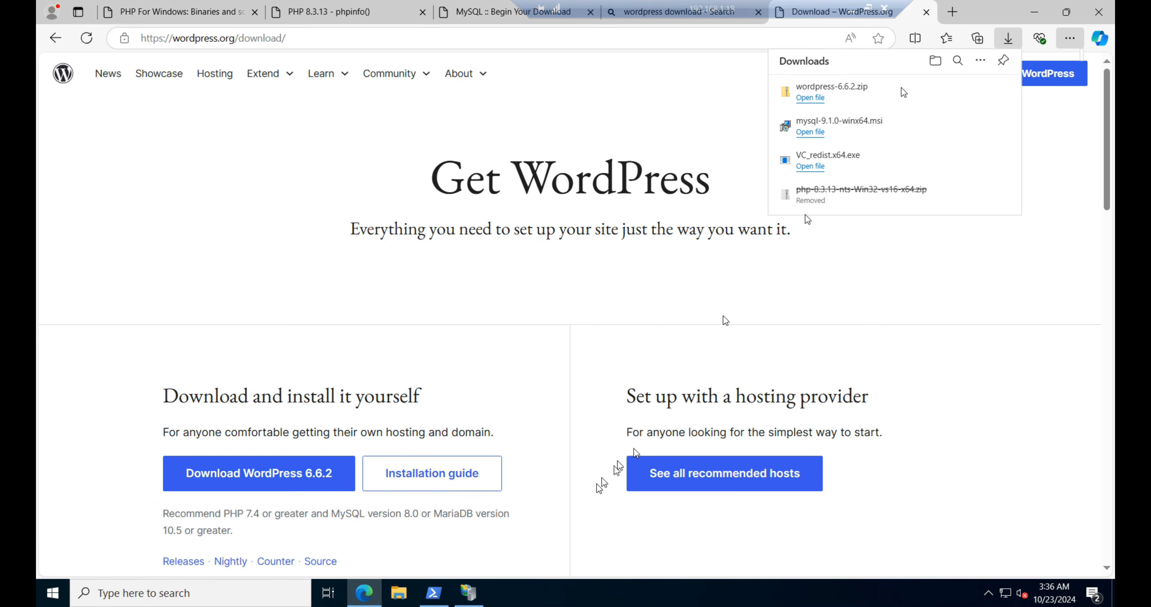
click(1033, 12)
click(69, 585)
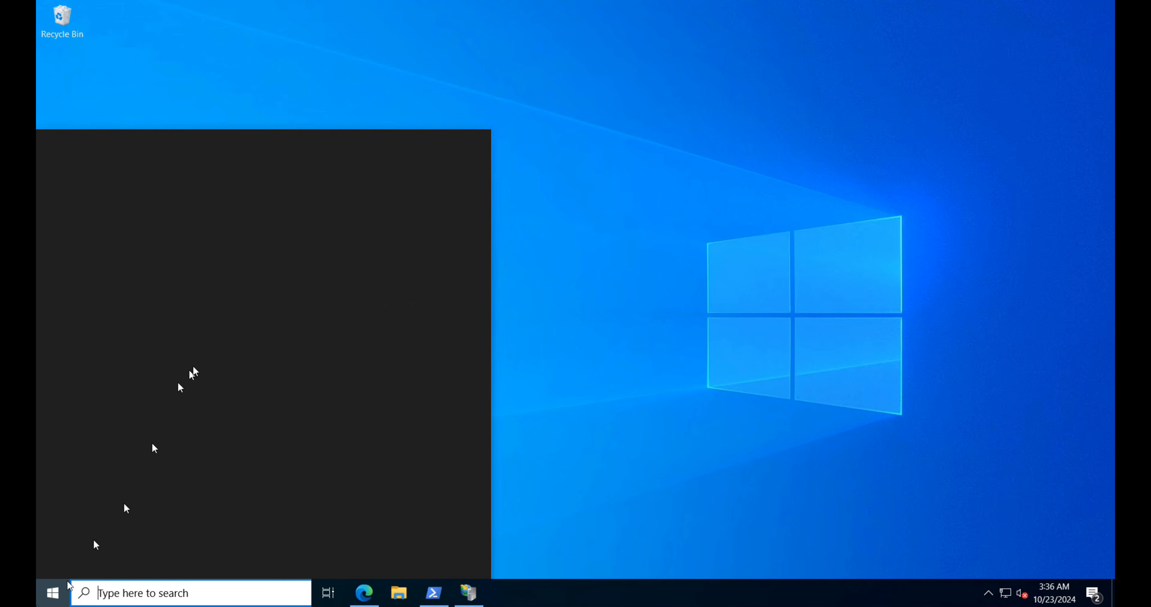
click(297, 199)
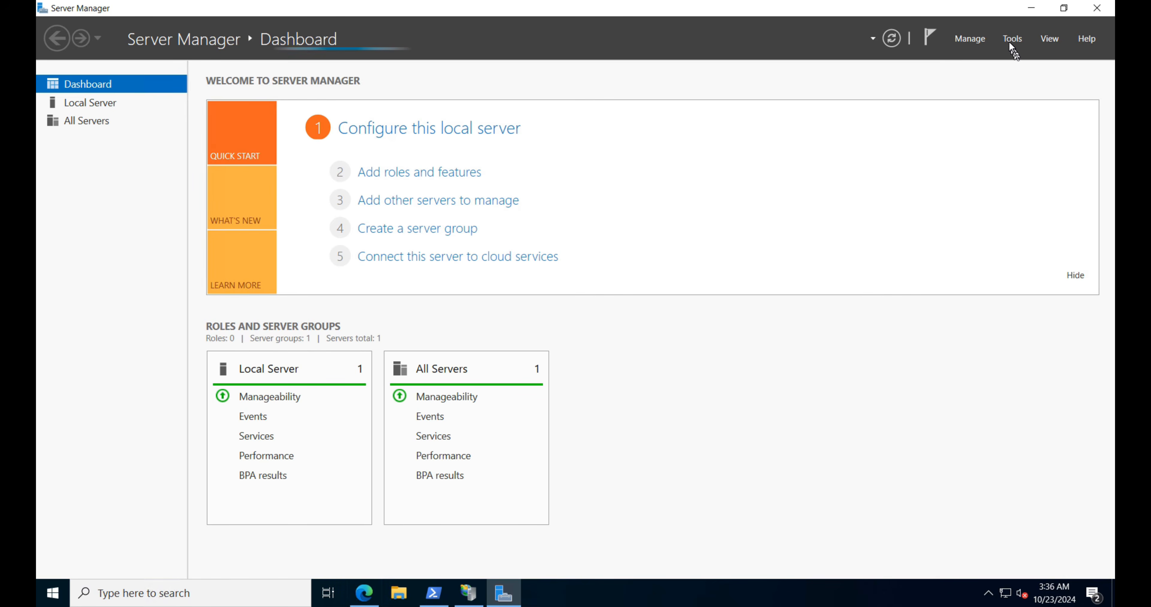
- Launch IIS Manager maximized and open the server's Default Document feature
click(1011, 45)
click(1014, 151)
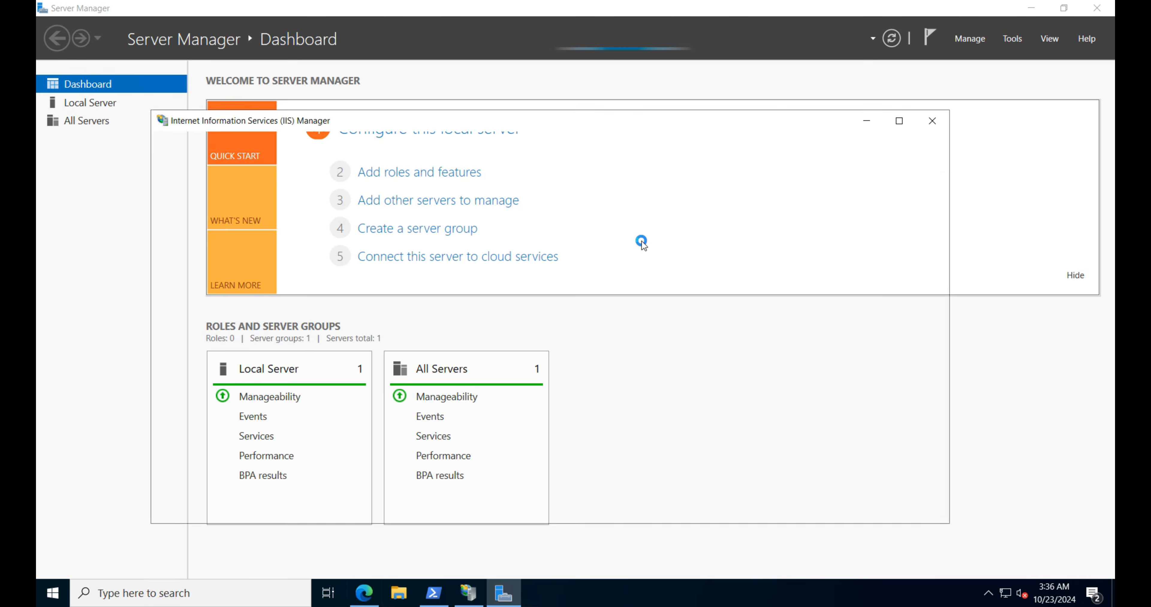
click(899, 120)
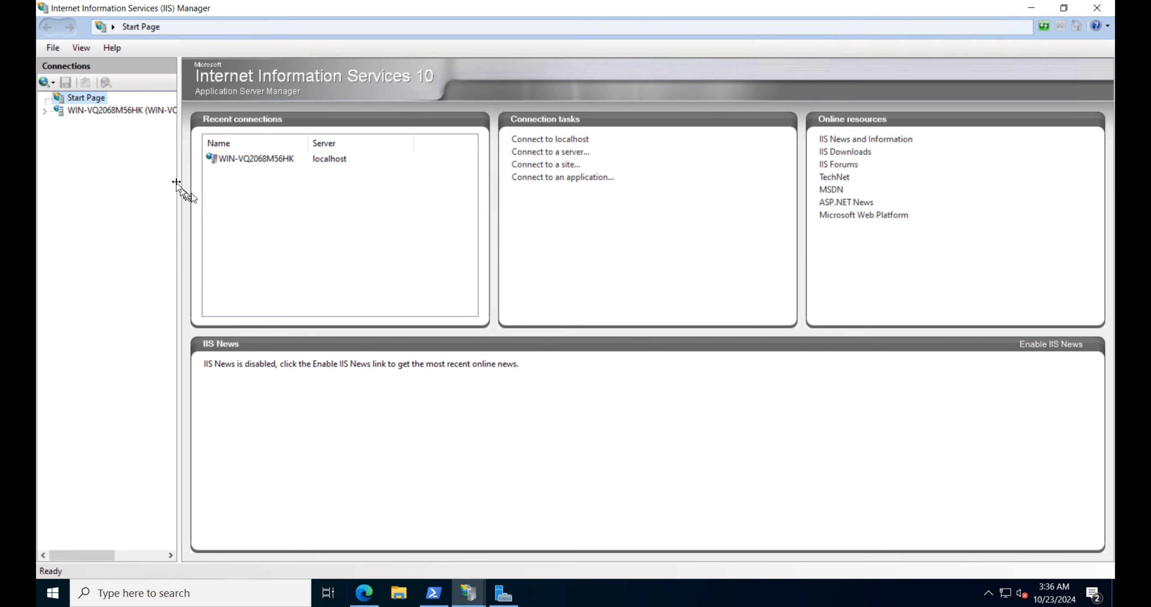
drag(176, 181, 271, 181)
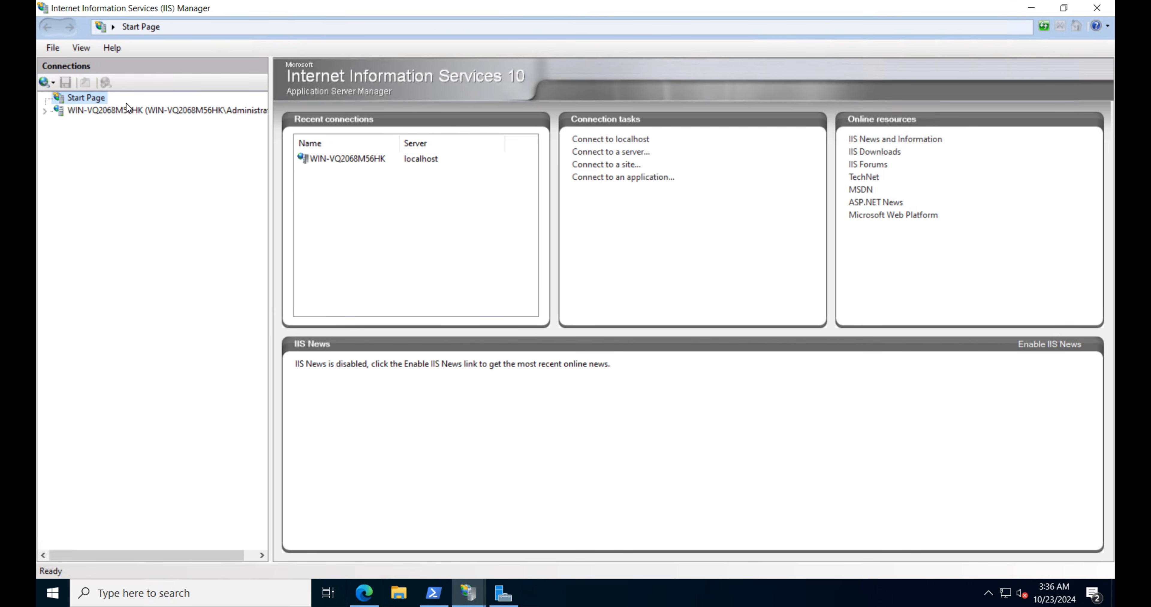
click(127, 107)
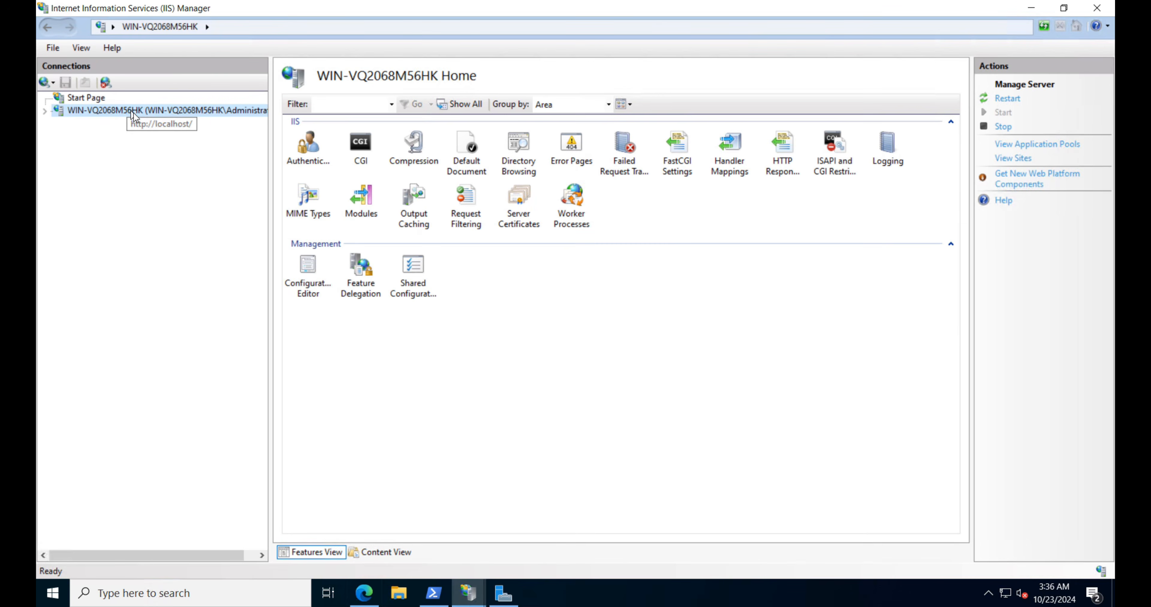
click(450, 151)
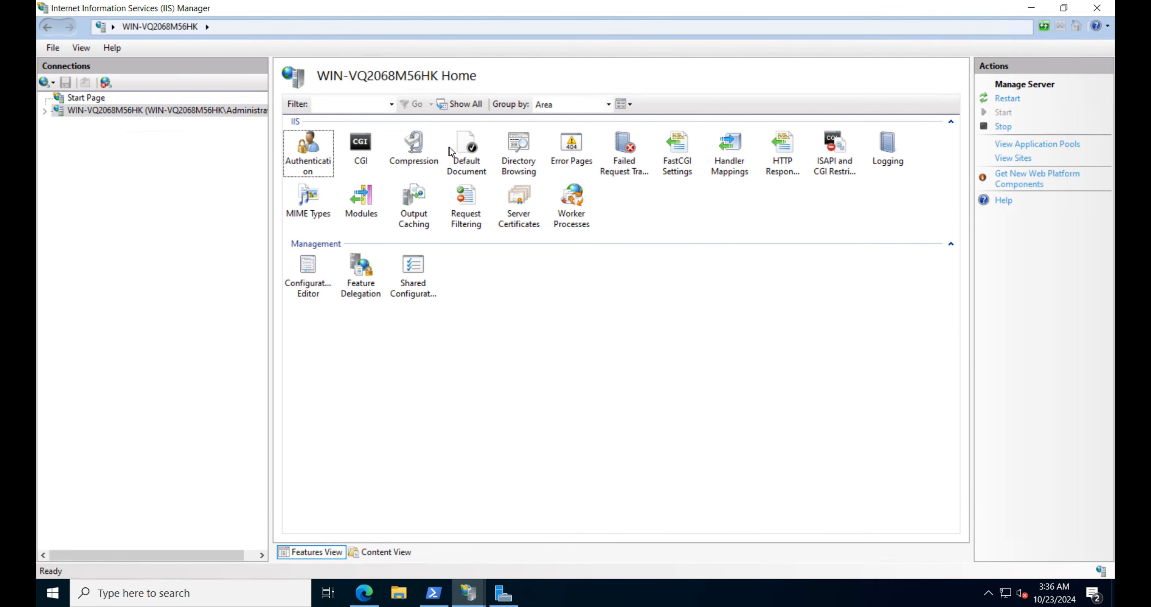
double_click(467, 157)
- Add index.php as a default document
click(1005, 84)
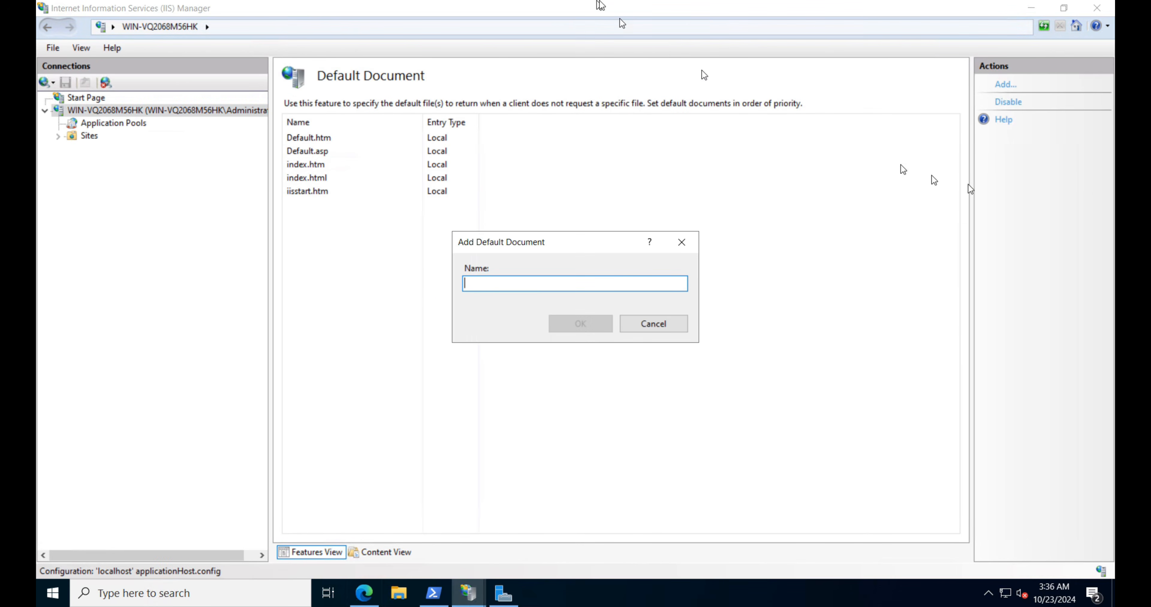
click(852, 7)
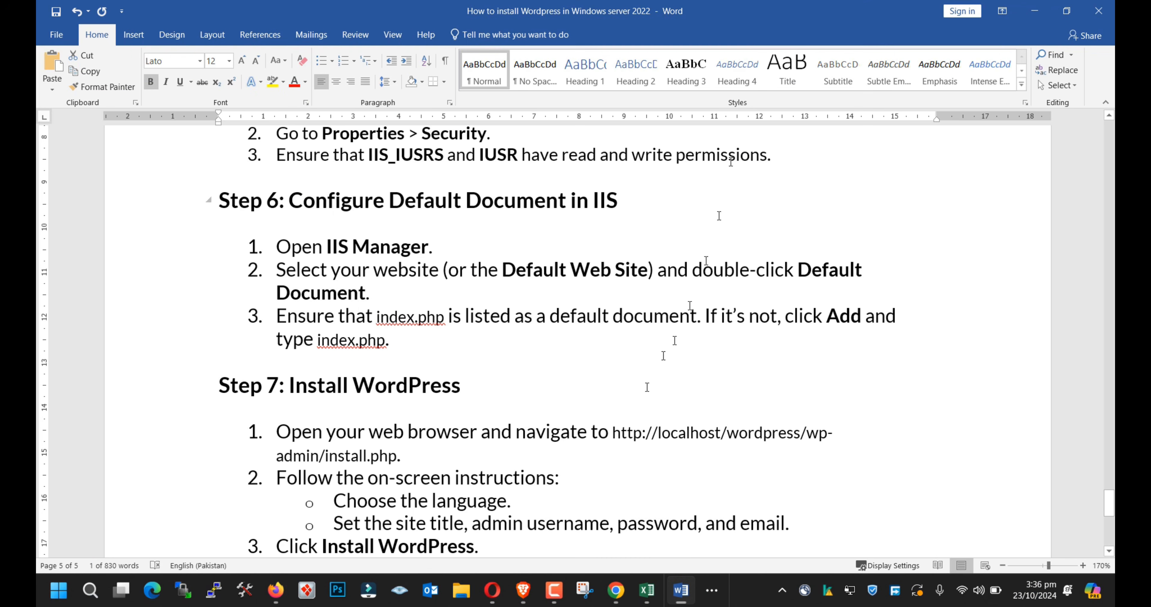
click(713, 589)
text(index.p)
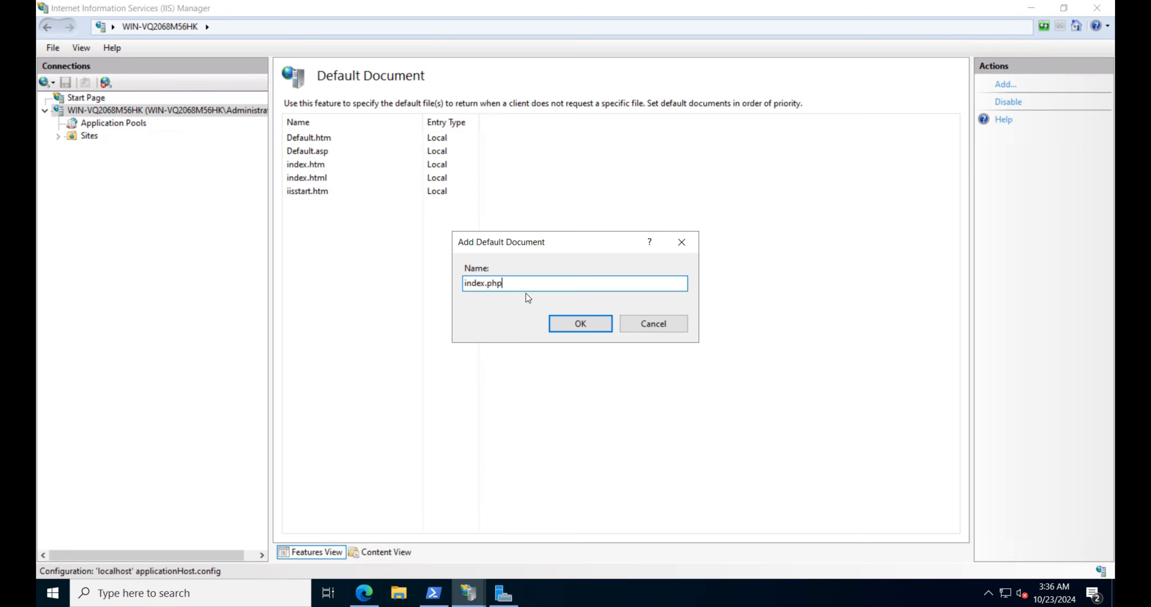
text(hp)
key(Return)
mouse_move(675, 9)
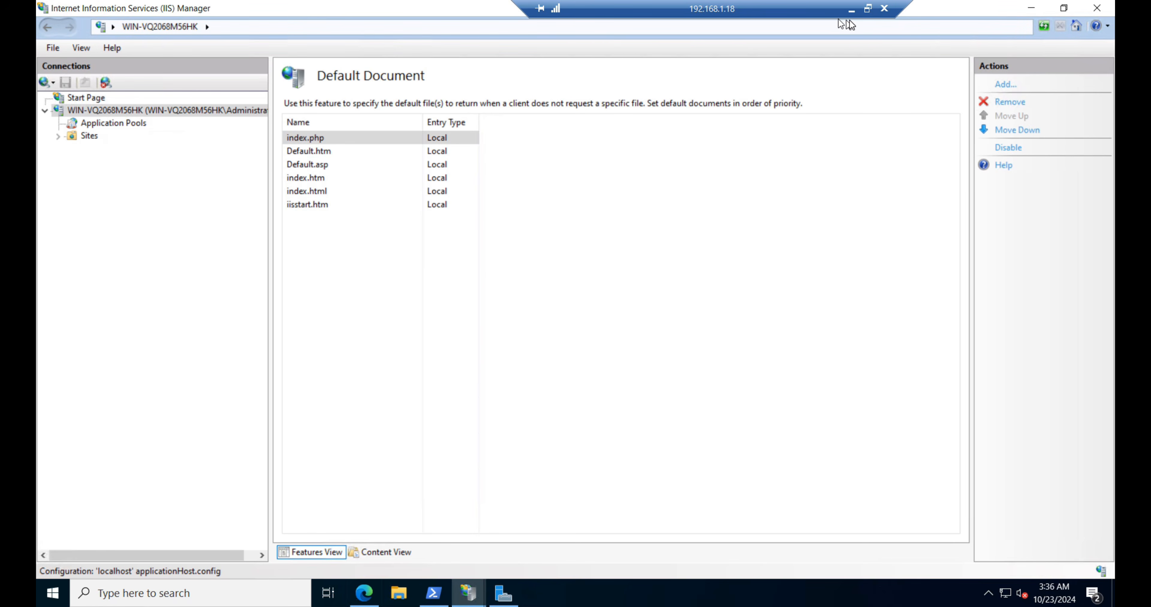
click(851, 9)
- Select the install.php URL in the guide's Step 7 and switch back to the server session
scroll(274, 386, down, 3)
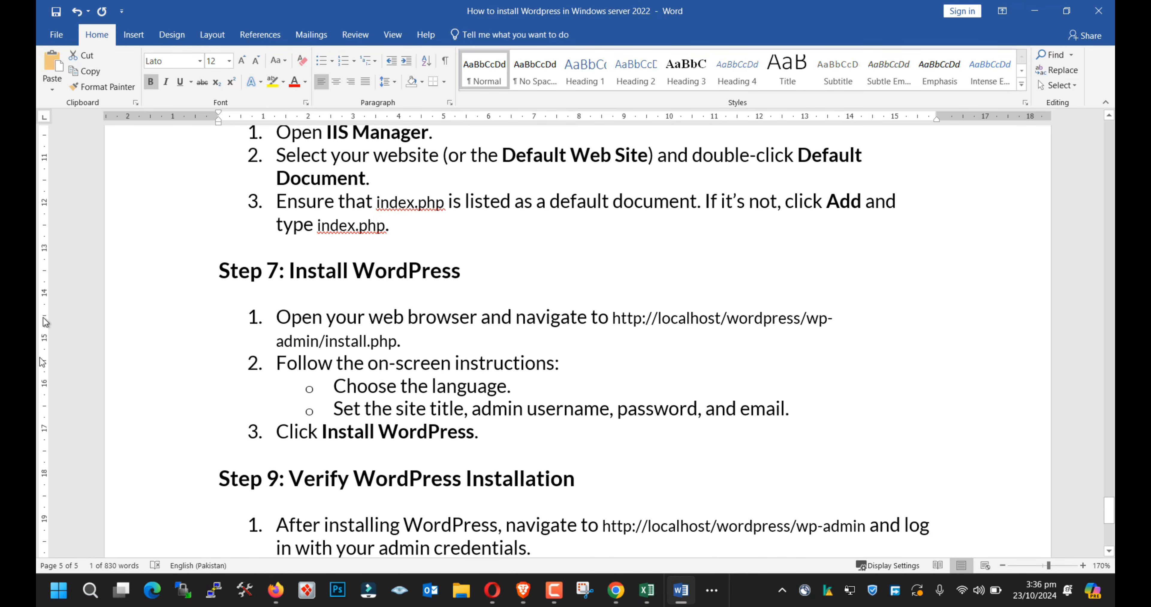
scroll(275, 387, down, 2)
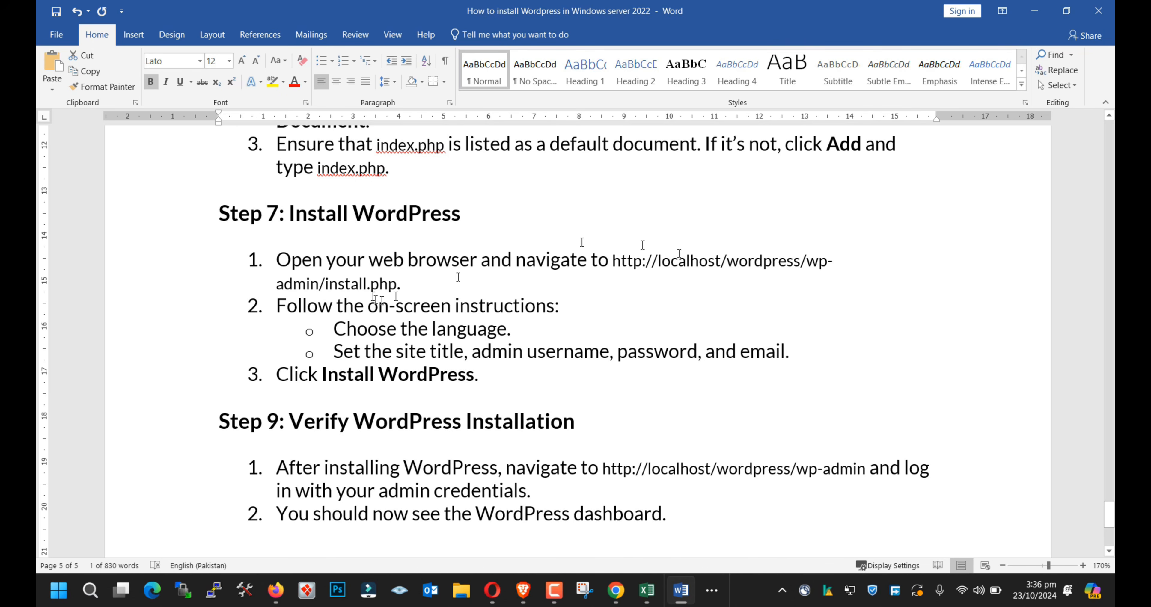
drag(616, 262, 402, 293)
key(ctrl+c)
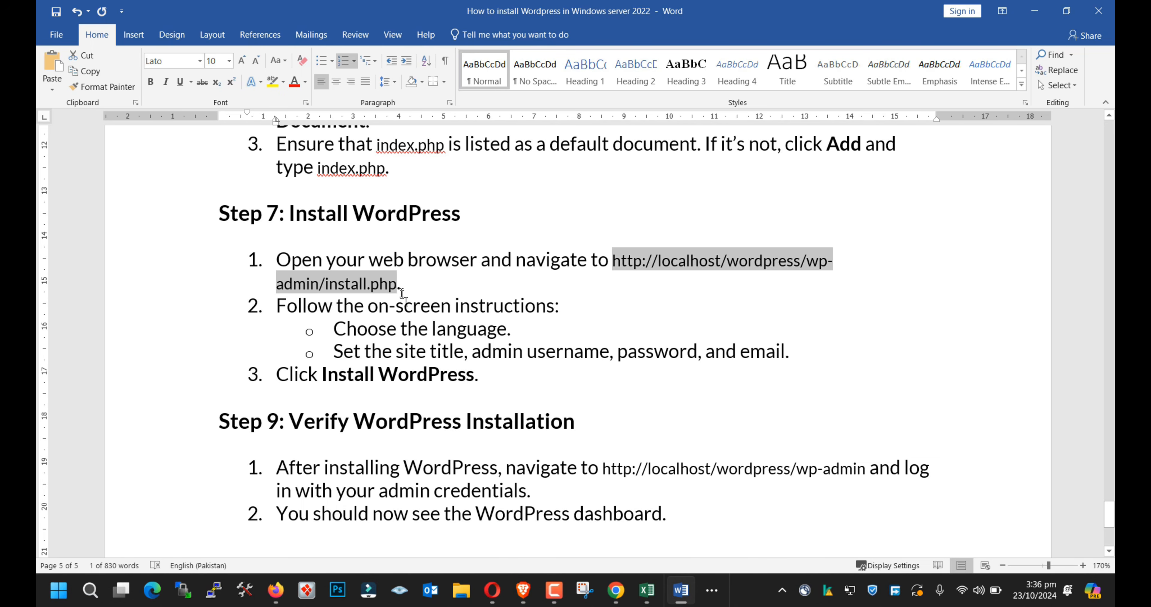
click(712, 590)
click(729, 552)
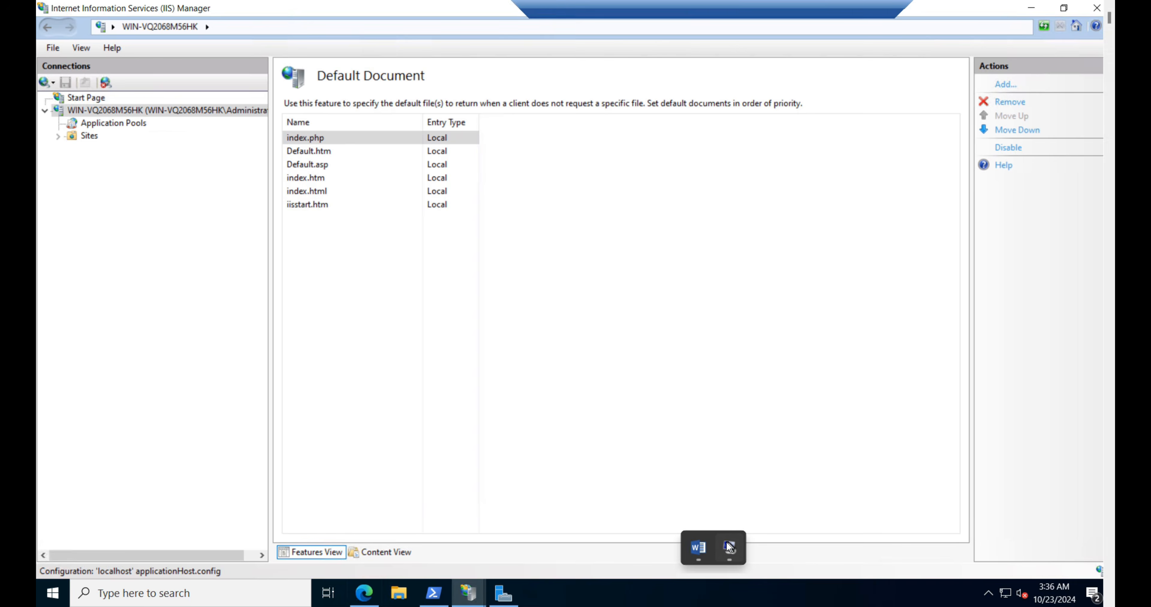
- Load the install.php URL in Edge with theshellguru.local replacing localhost as host
click(364, 593)
click(275, 39)
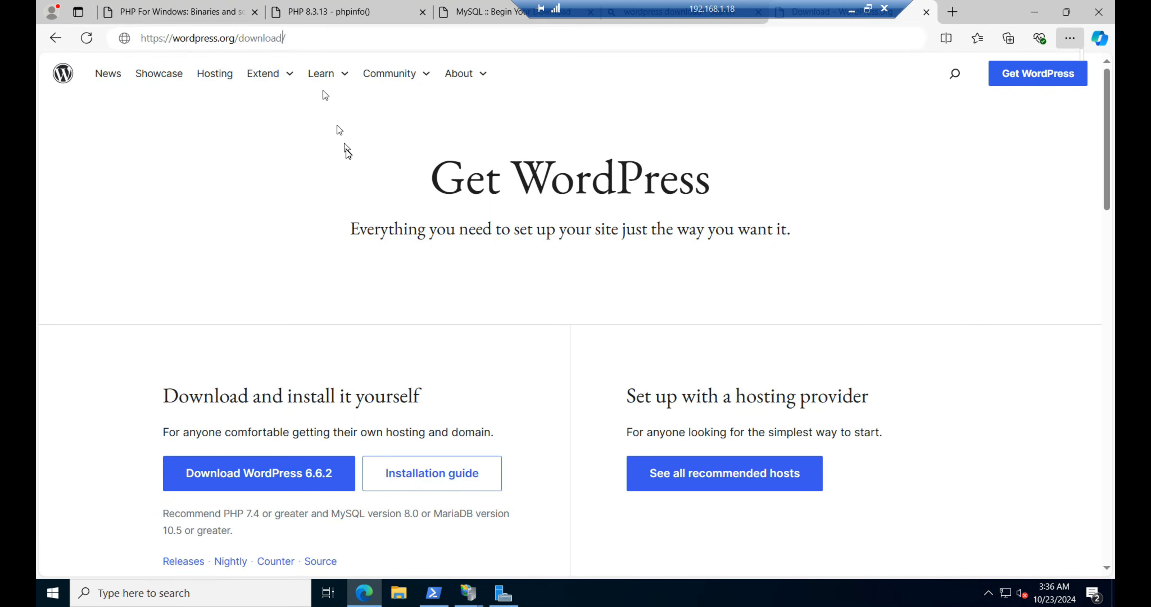
key(ctrl+v)
key(ctrl+a)
key(ctrl+v)
key(ctrl+Left)
key(ctrl+Left)
key(ctrl+Left)
key(ctrl+Left)
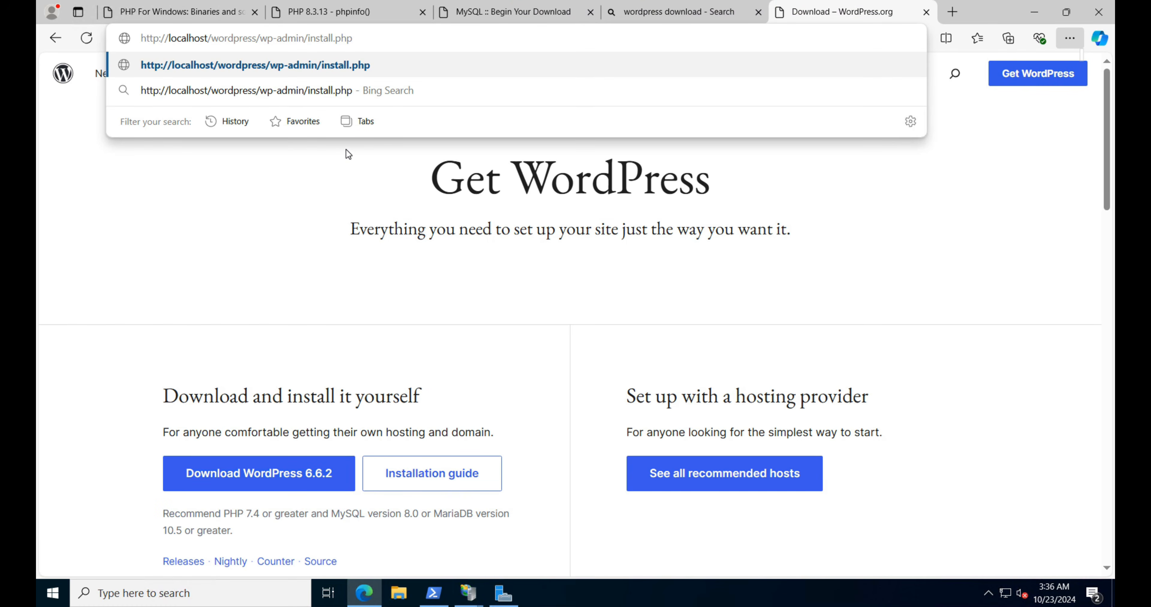
key(Left)
key(BackSpace)
key(BackSpace)
key(BackSpace)
key(BackSpace)
key(BackSpace)
key(BackSpace)
key(BackSpace)
key(BackSpace)
key(BackSpace)
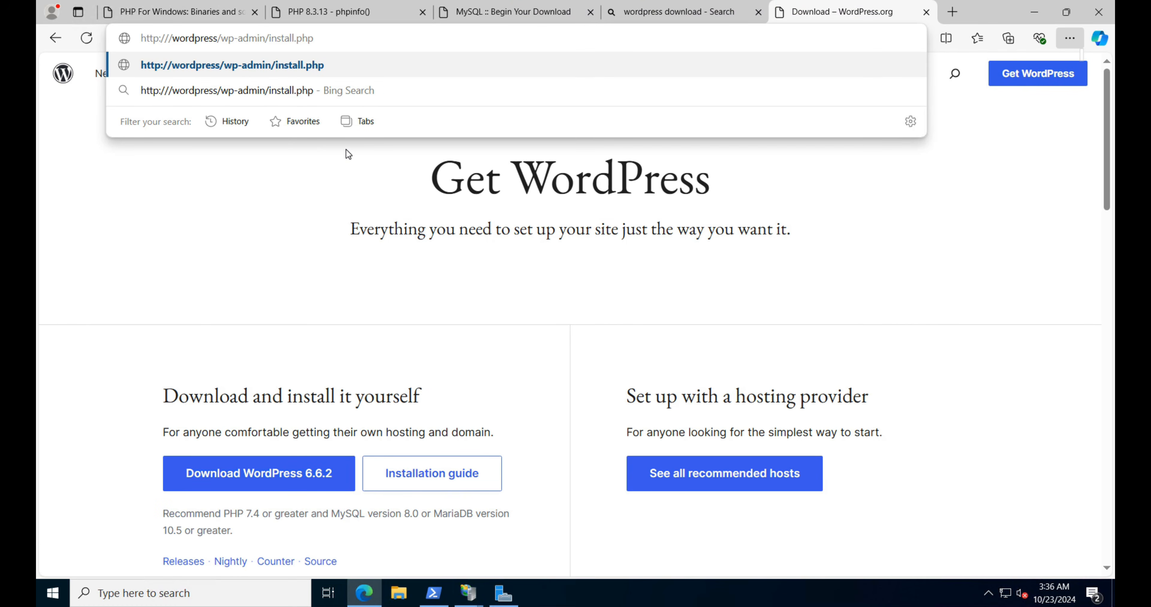
text(theshellguru.)
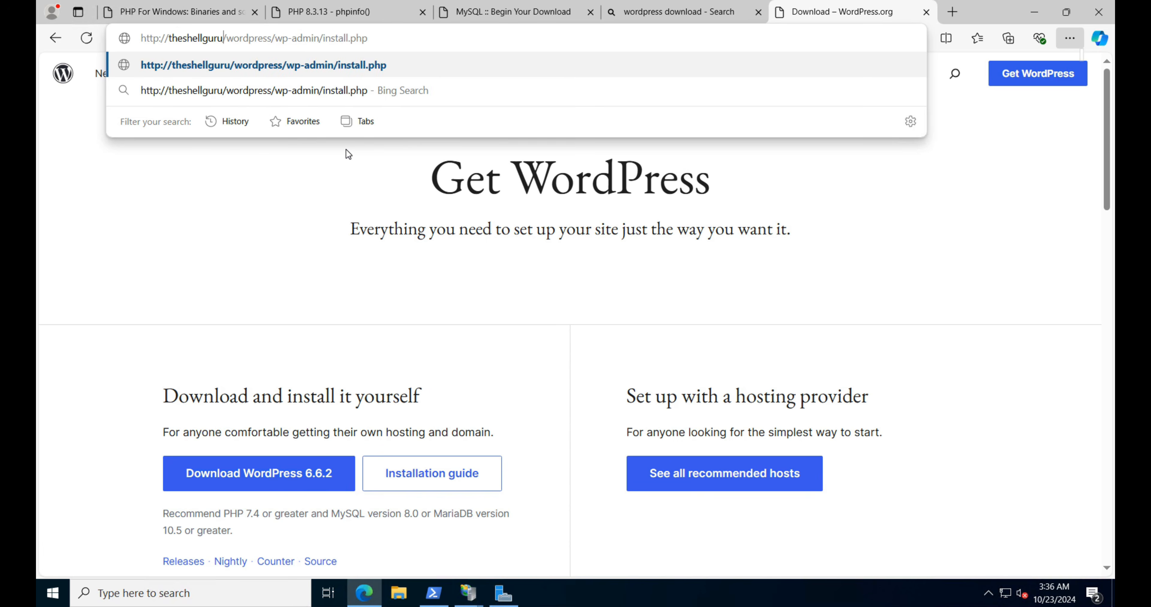
text(local)
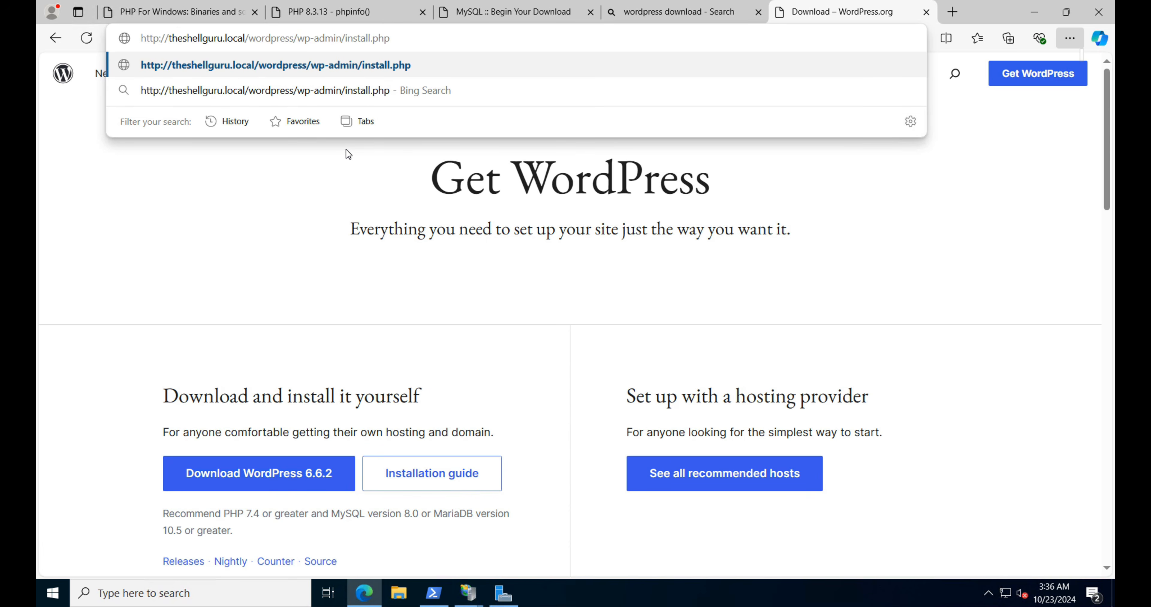
key(Return)
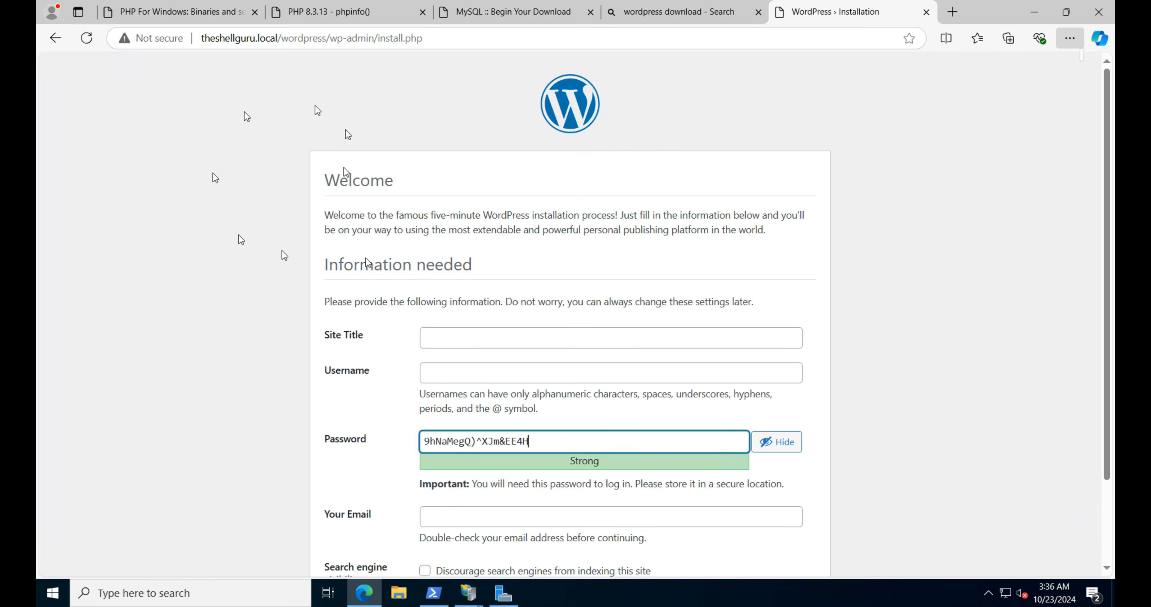
- Fill in site title TheShellGuru, admin username, password and email, then install WordPress
scroll(385, 267, down, 2)
scroll(420, 268, up, 2)
click(471, 331)
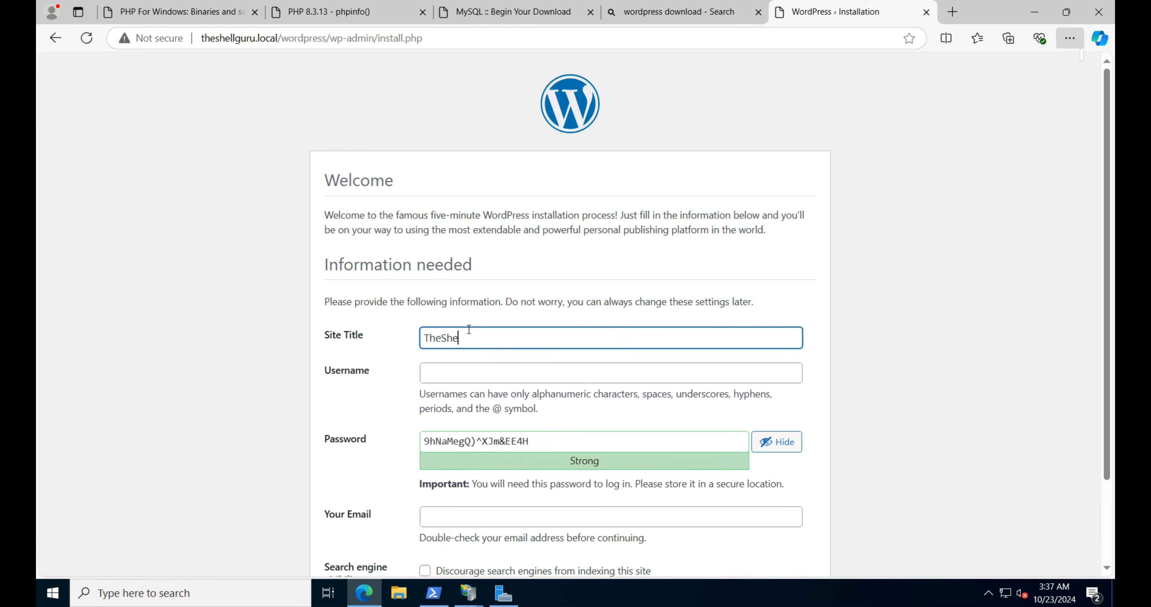
key(Tab)
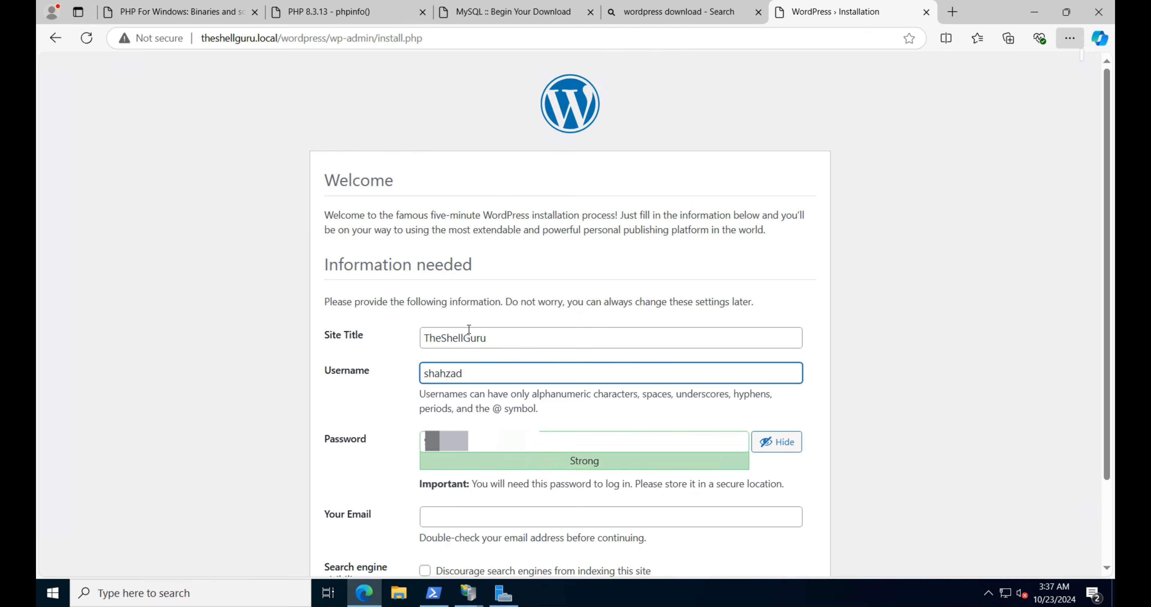
key(Tab)
text(**********)
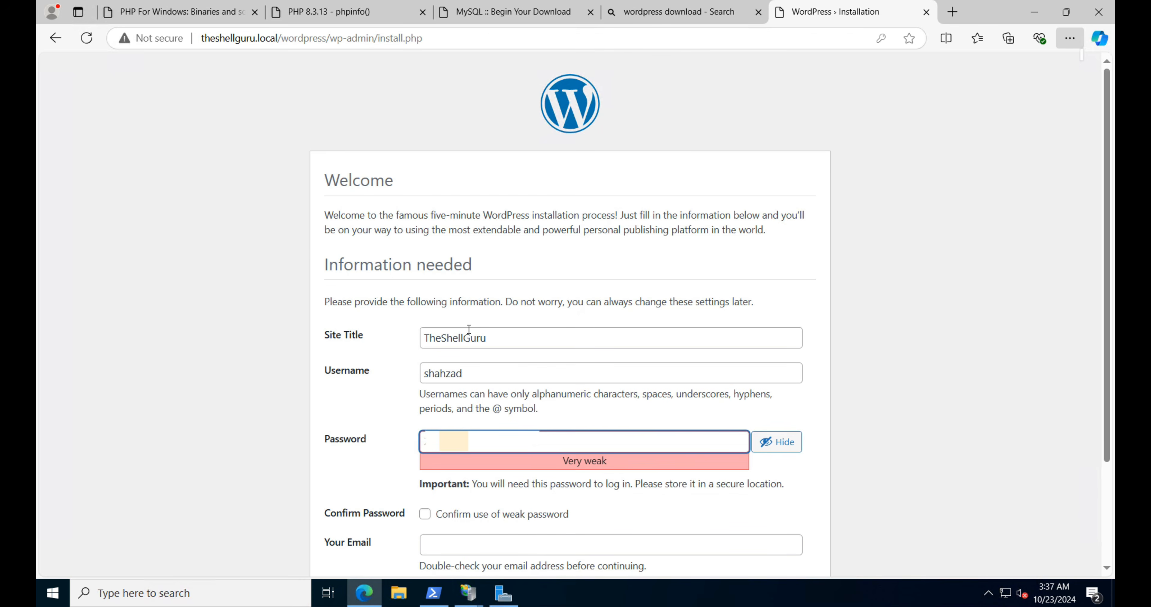
scroll(469, 330, down, 2)
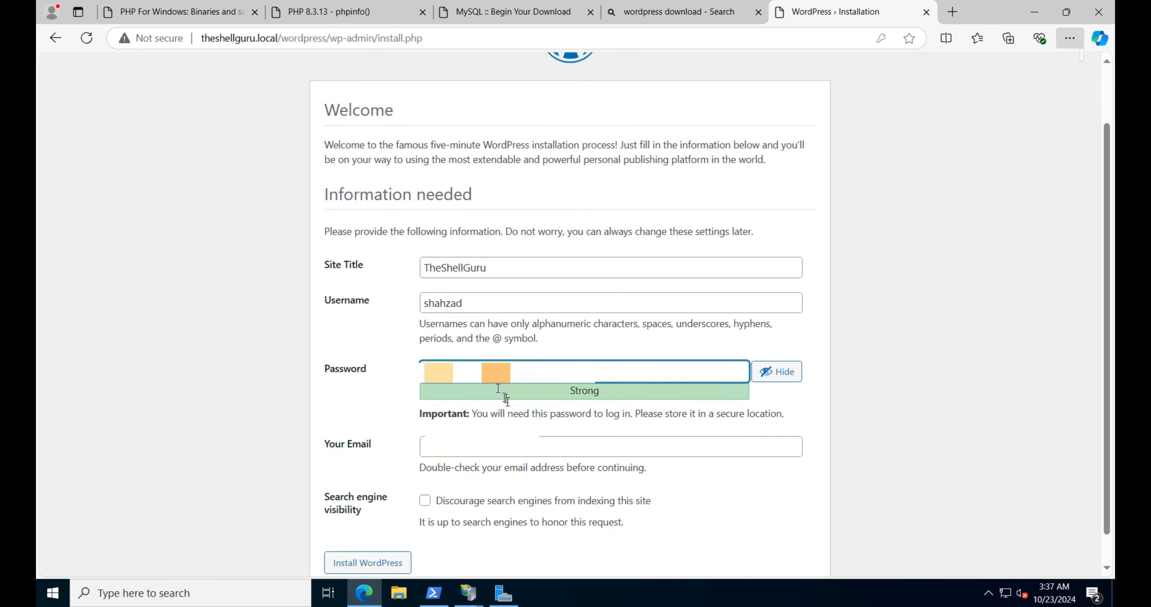
click(506, 445)
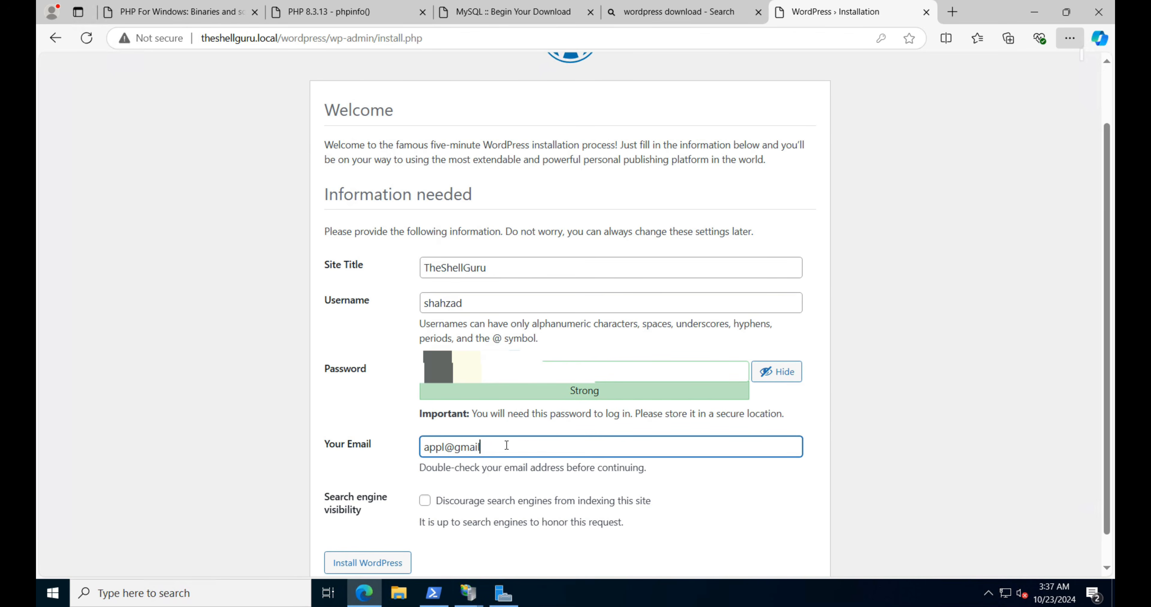
key(Left)
key(Left)
key(Left)
key(Left)
key(Left)
key(Left)
key(Left)
key(Left)
key(Left)
key(Left)
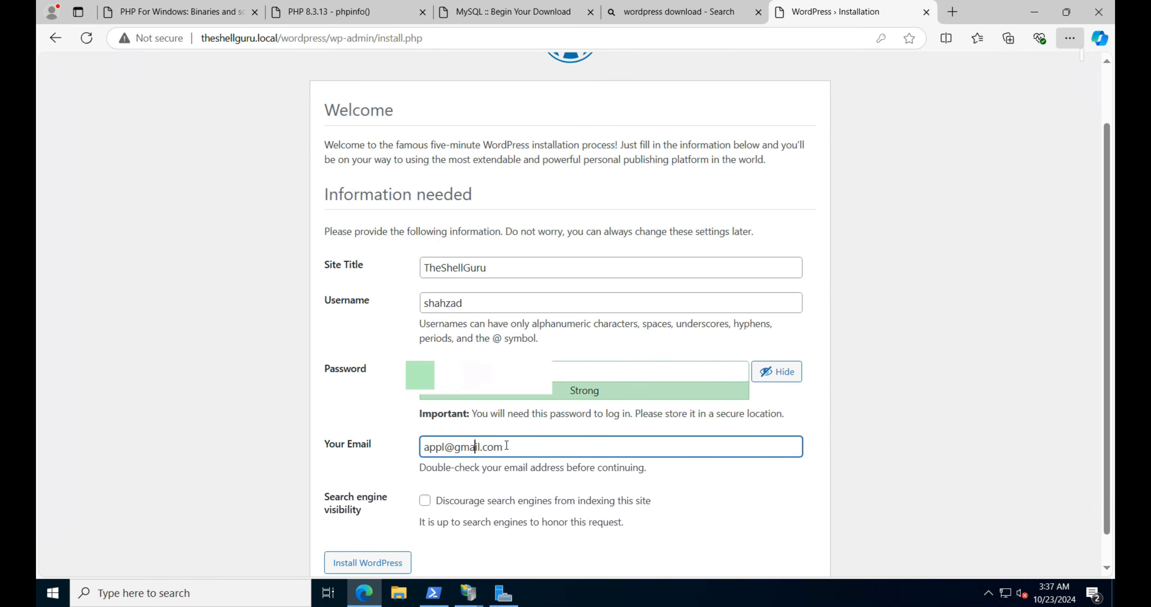
text(e)
scroll(487, 333, down, 1)
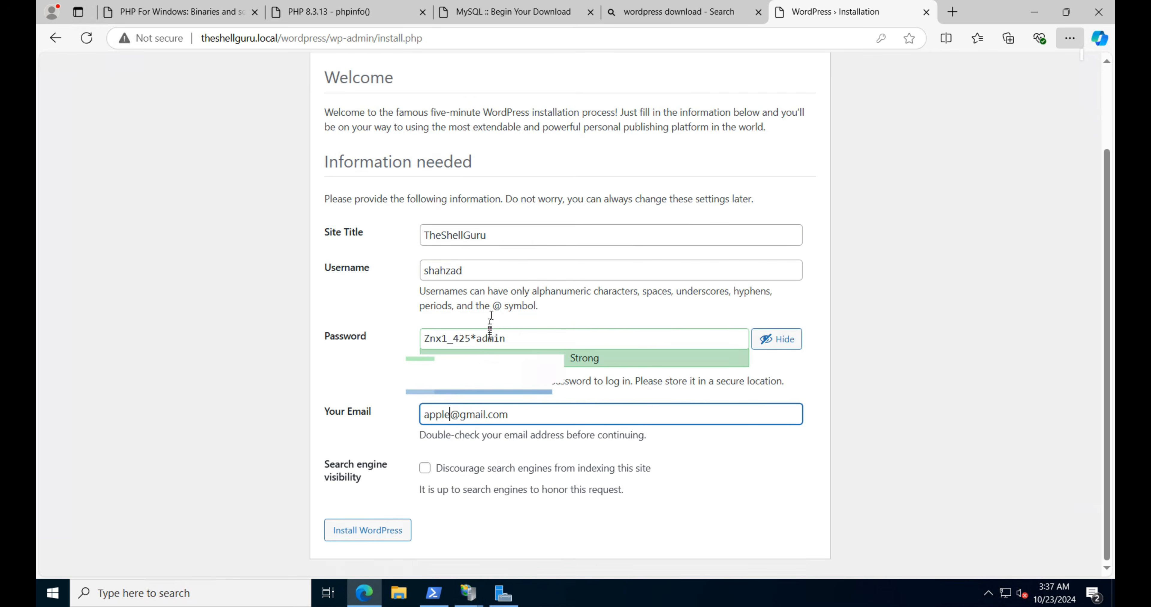
click(377, 536)
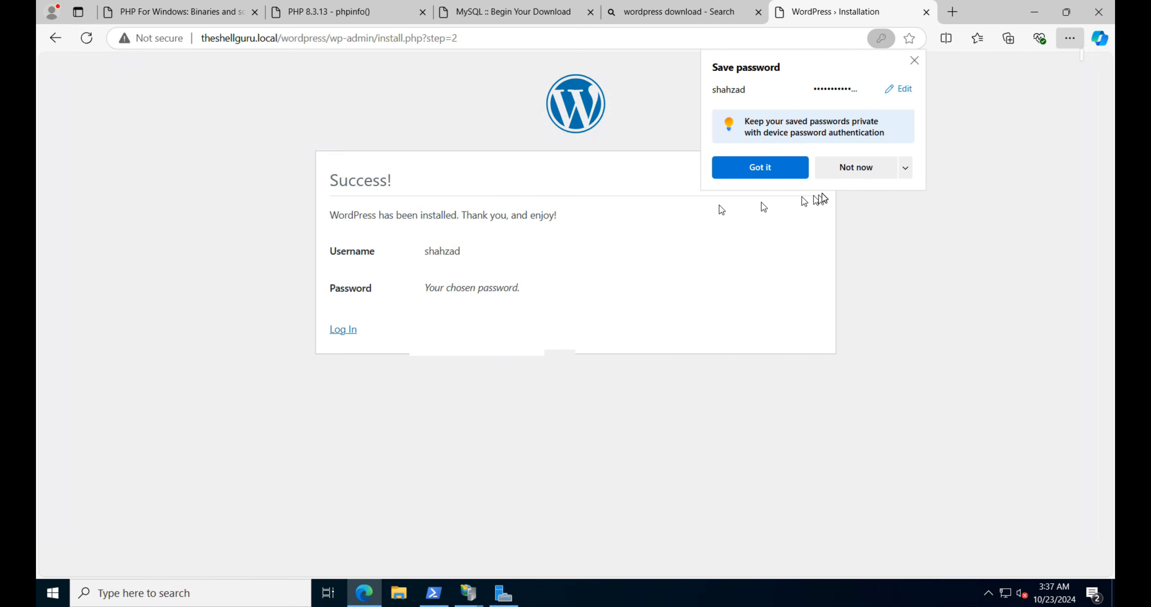
- Sign in with the admin username and password, declining Edge's offers to save the password
click(864, 168)
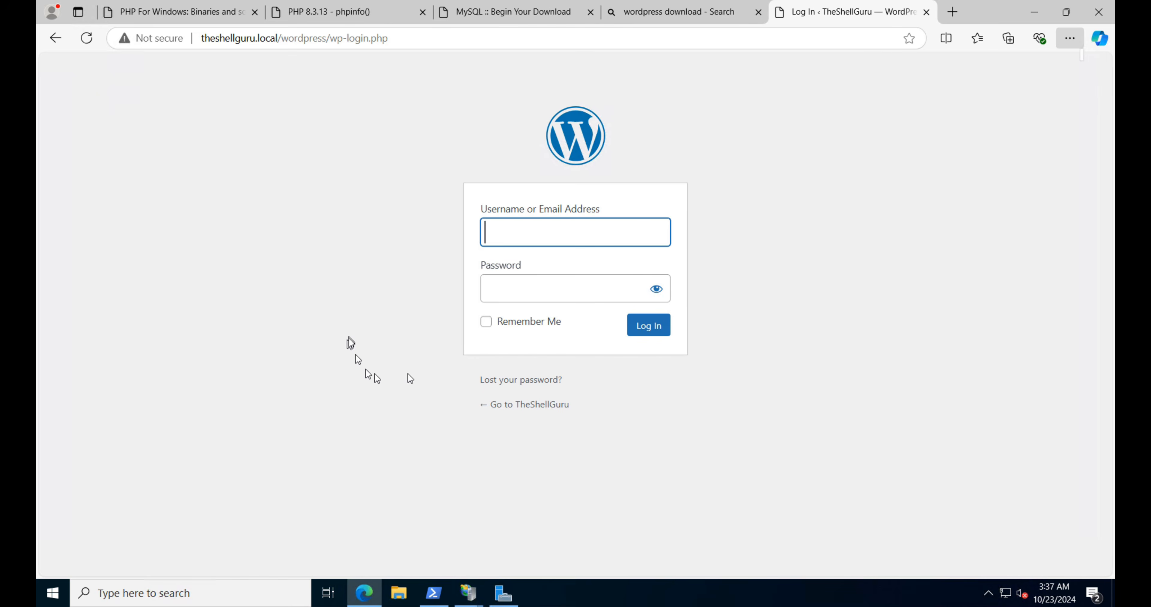
text(shahzad)
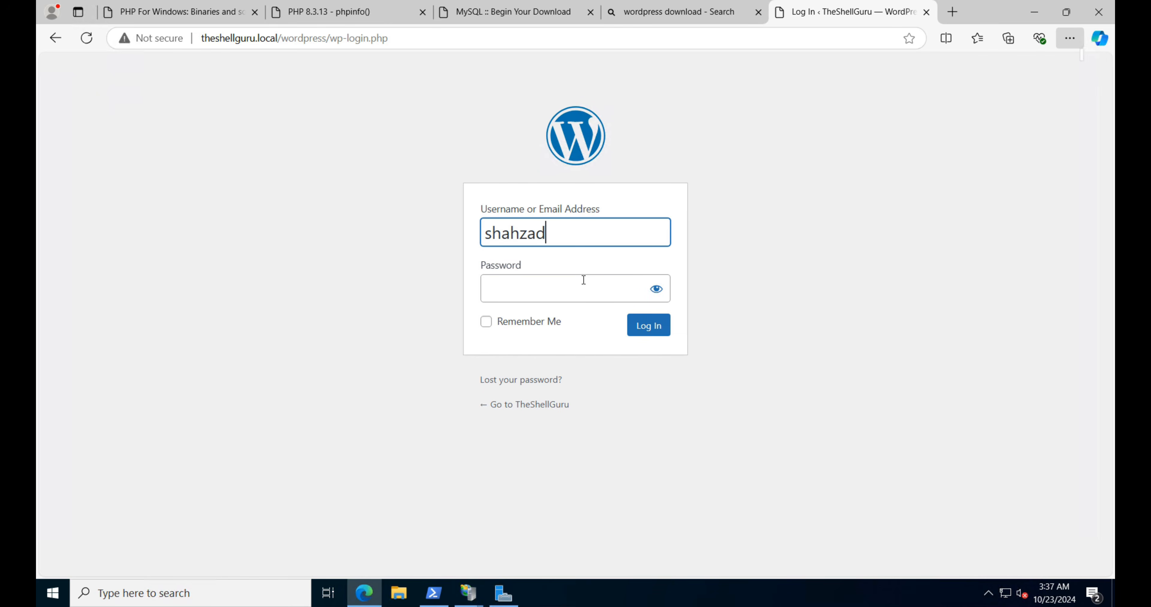
click(584, 279)
text(••••)
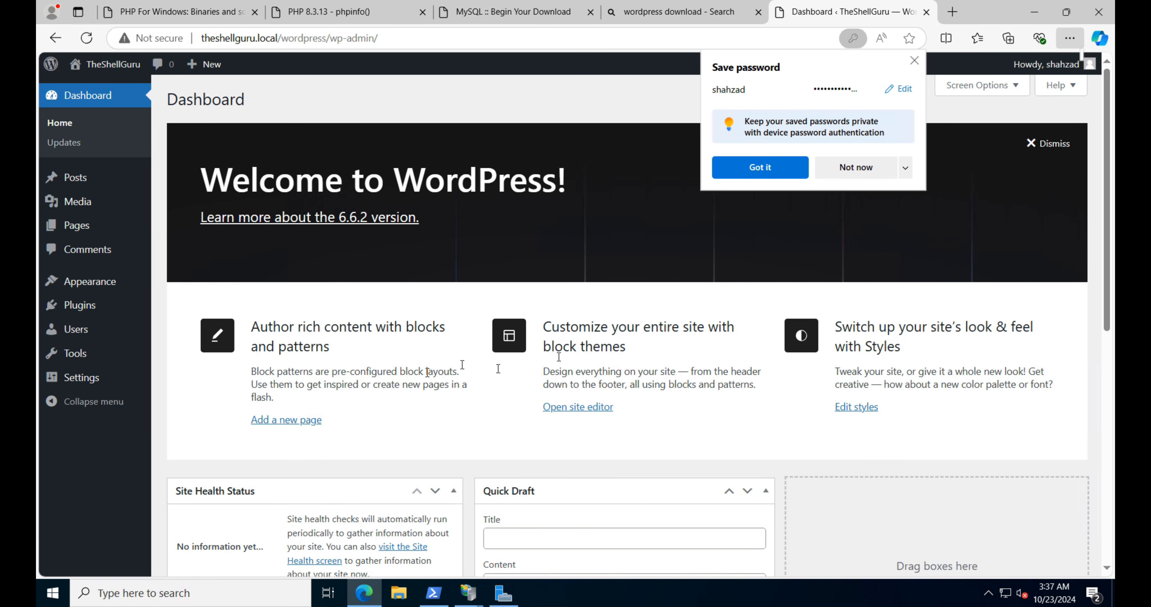
click(854, 168)
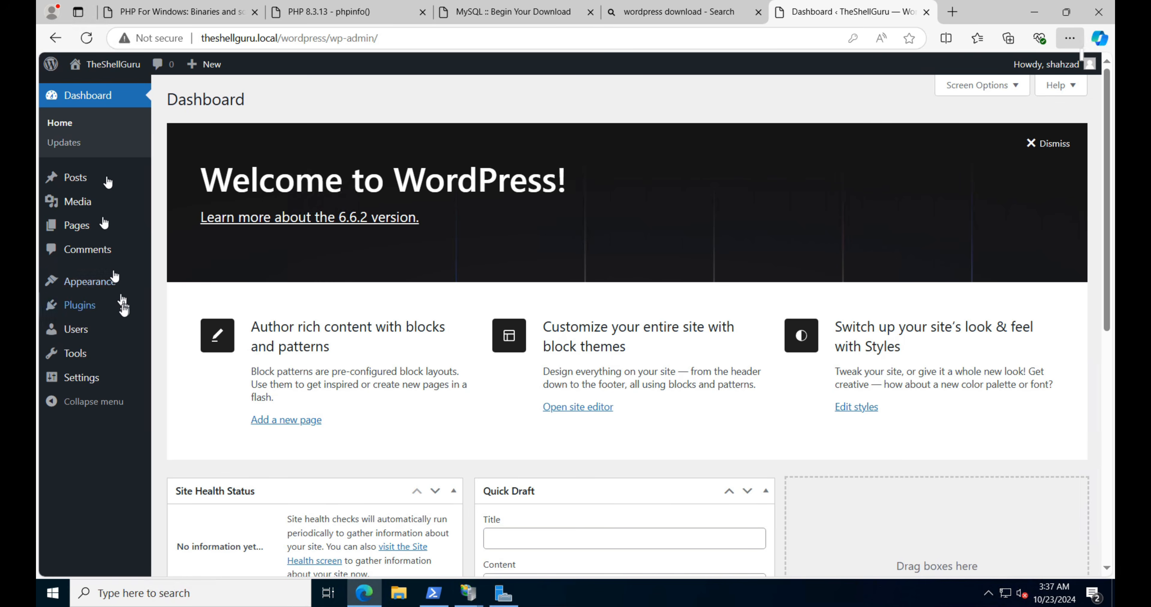
- Bring up the Word setup guide to check its Verify WordPress Installation step
click(850, 8)
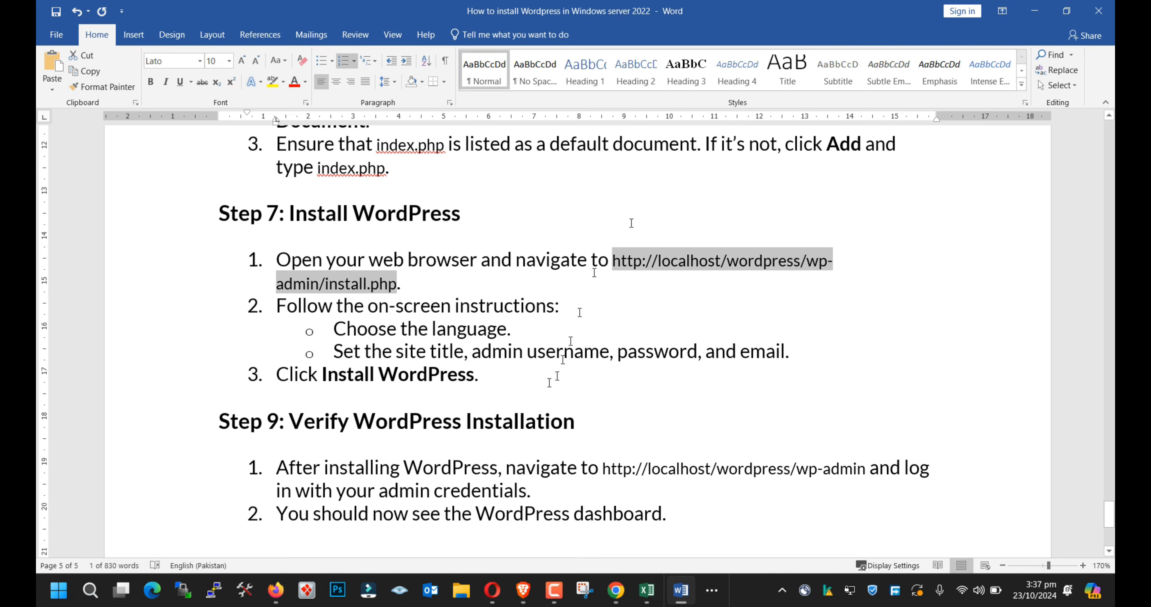
scroll(558, 424, down, 5)
scroll(583, 438, up, 4)
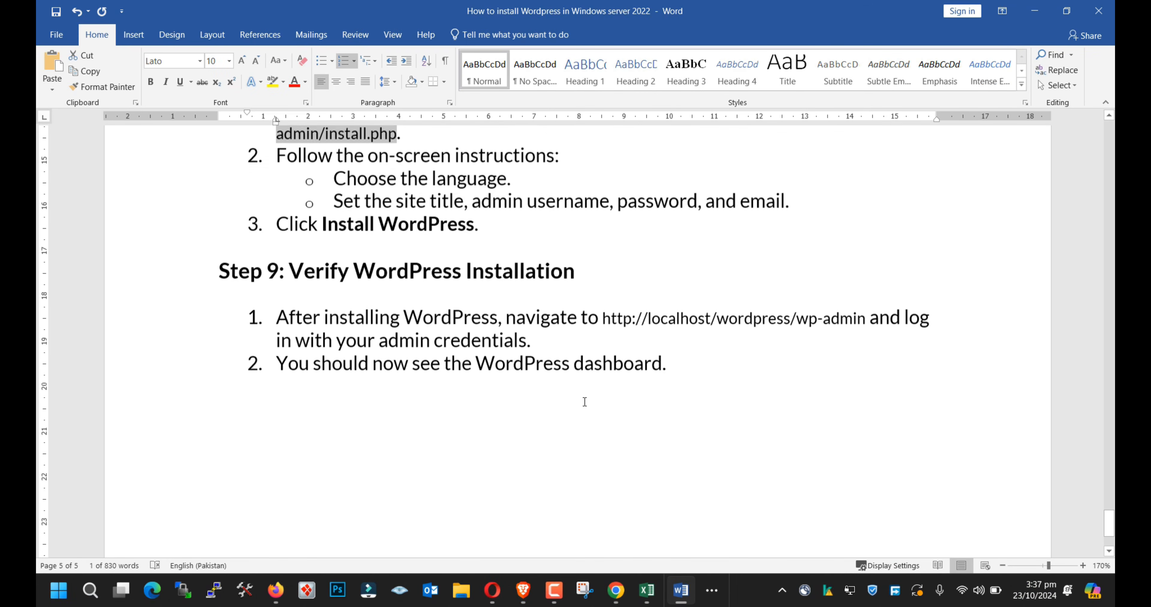
- Minimise Word and restore the Remote Desktop session showing the TheShellGuru dashboard
click(1027, 8)
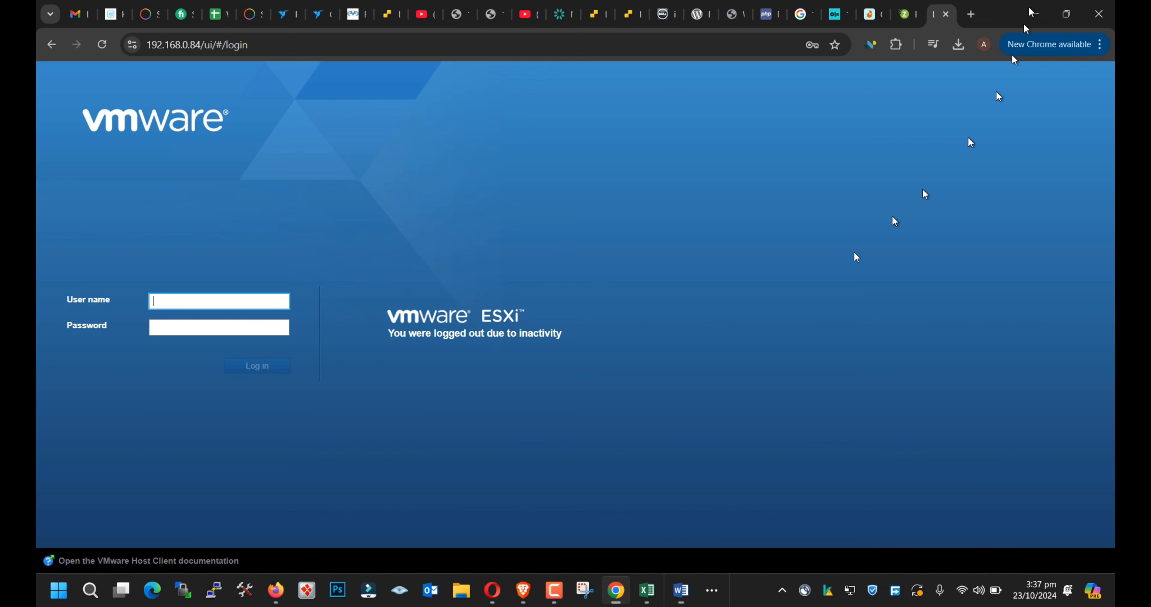
click(712, 590)
click(730, 549)
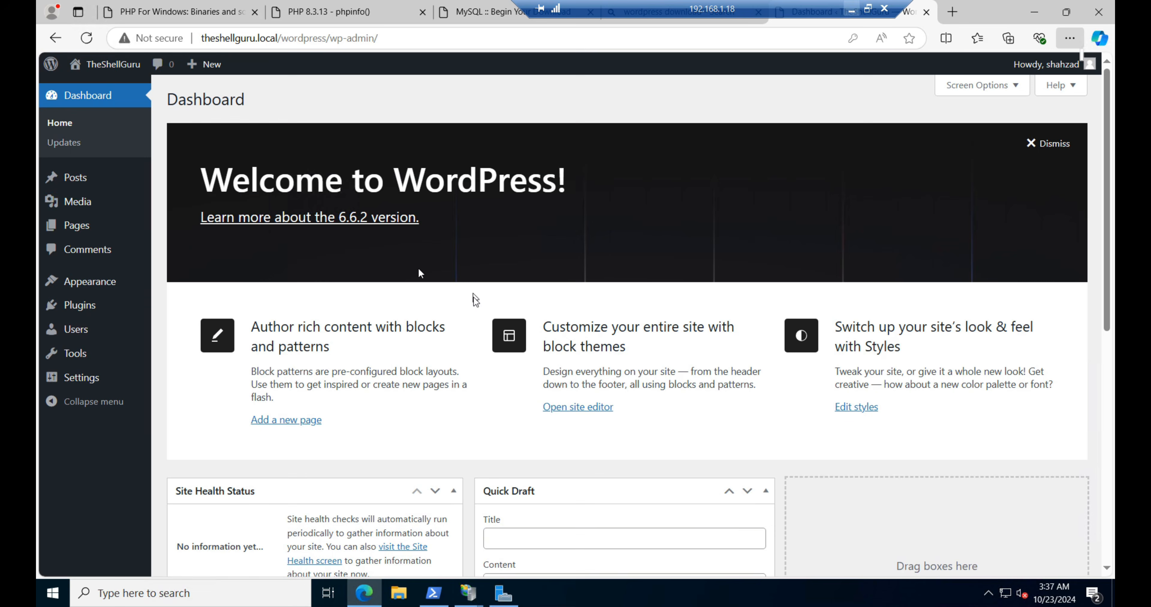
mouse_move(134, 272)
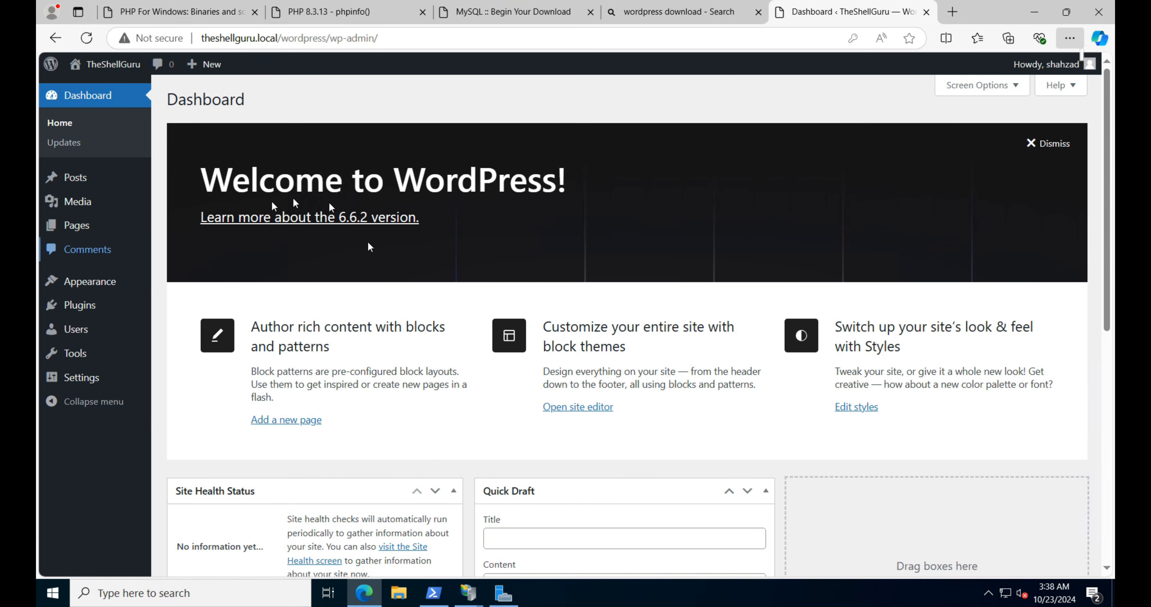
- Load theshellguru.local/wordpress/ in a new tab, then return to the admin dashboard tab
click(954, 13)
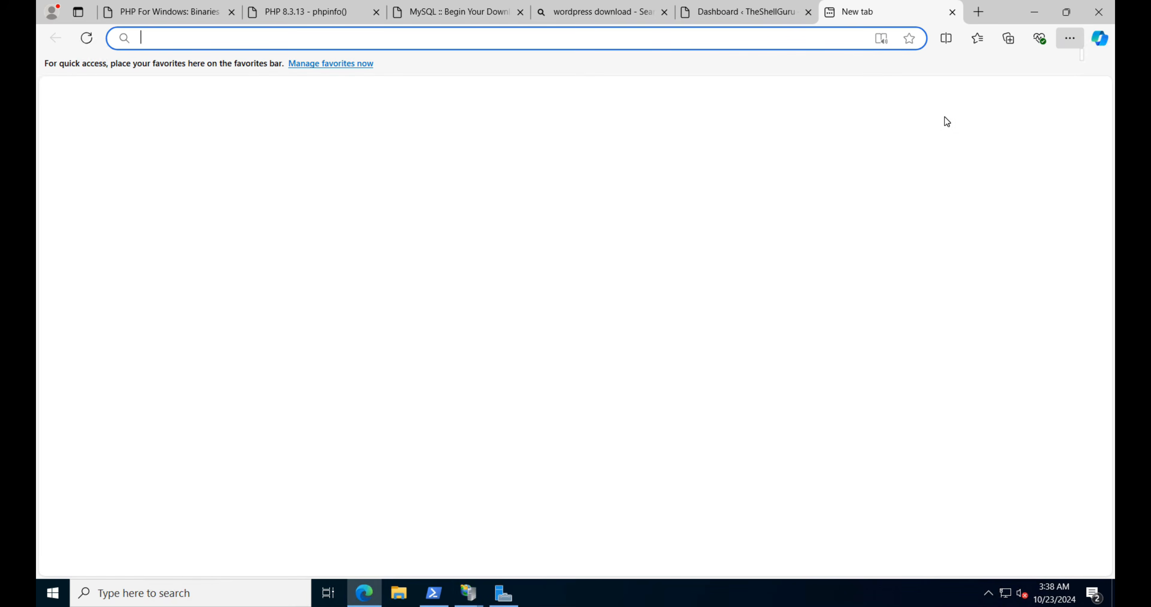
text(the)
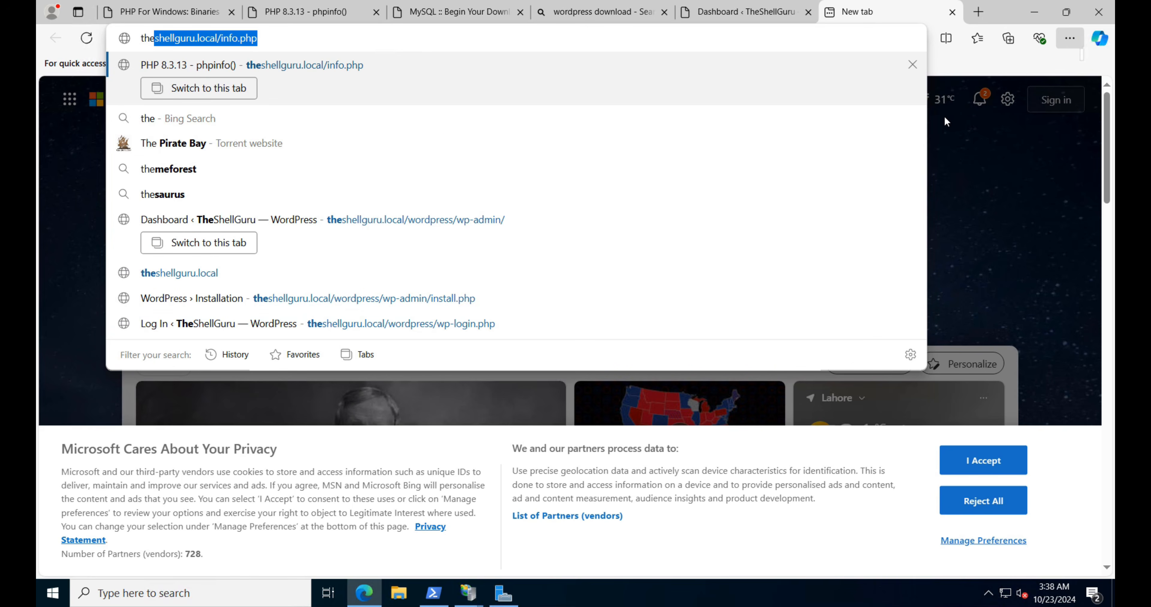
text(sh)
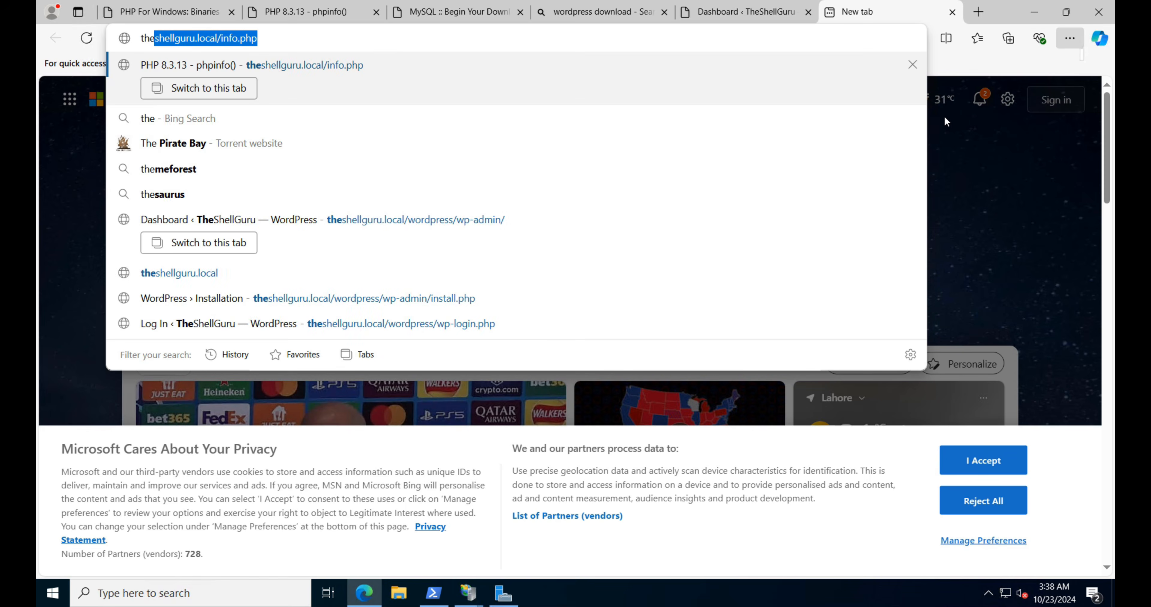
text(ellguru)
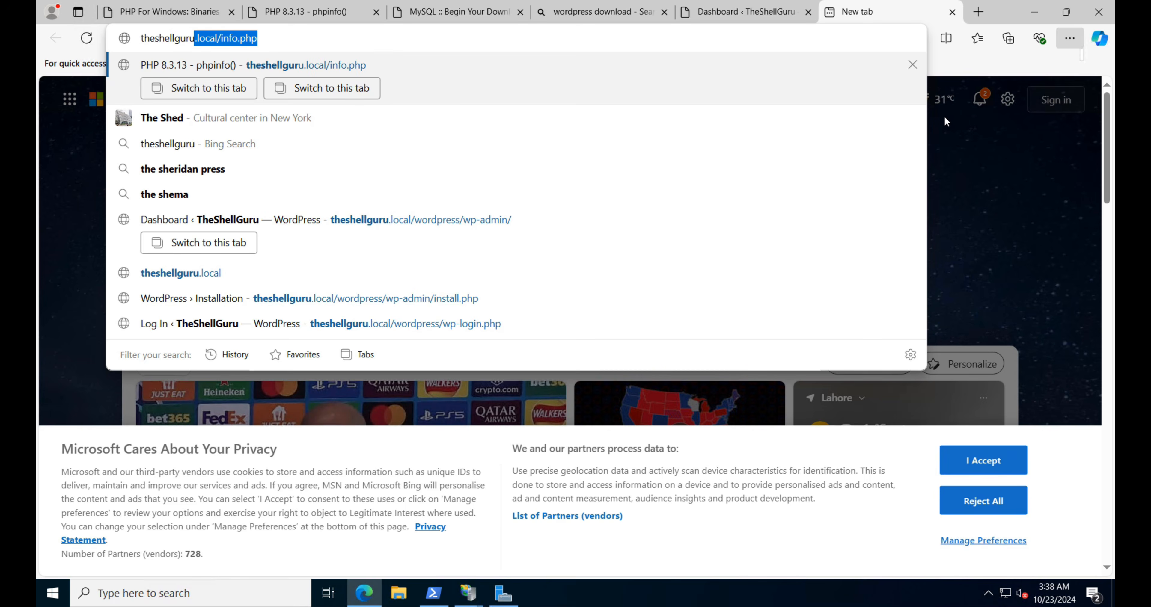
text(.local)
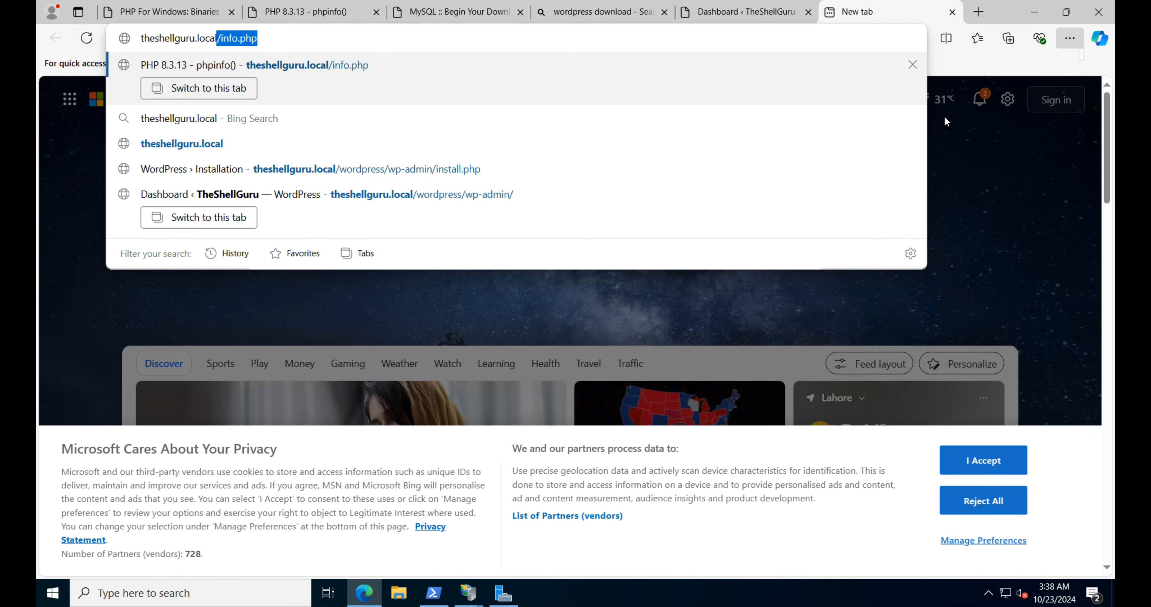
text(/wordp)
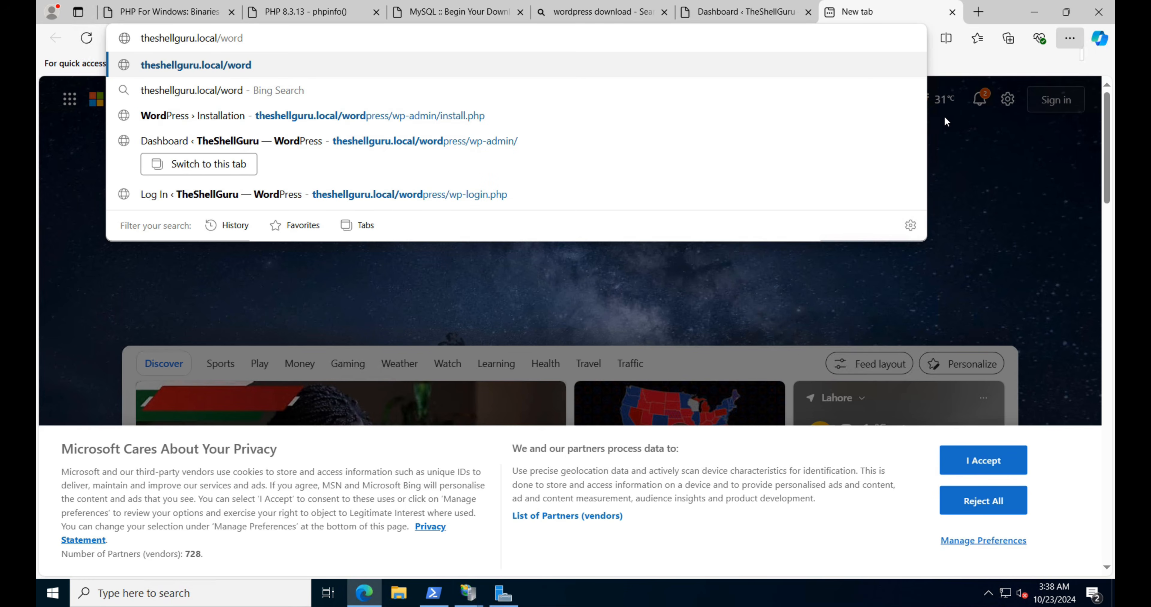
text(ress/)
key(Return)
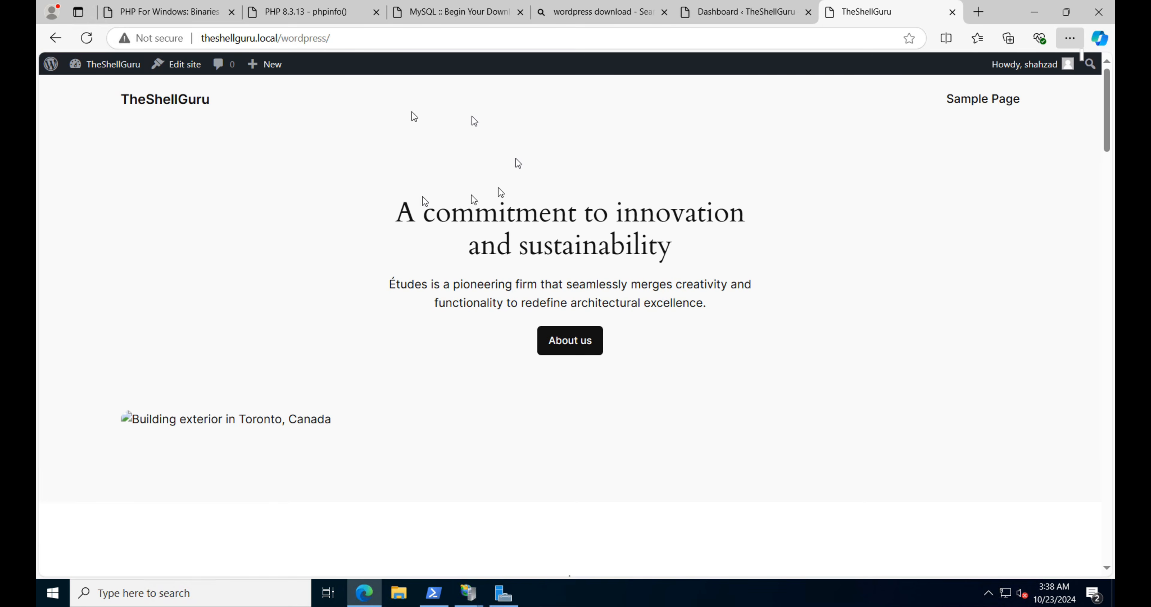
click(600, 13)
click(740, 22)
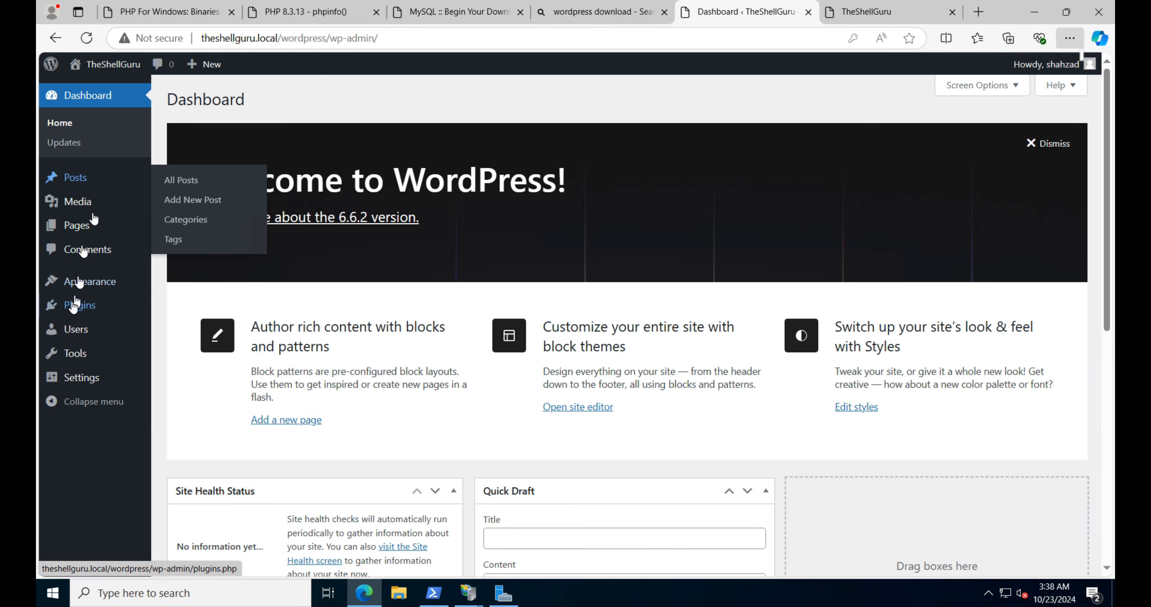
- Activate the Twenty Twenty-Two theme from Appearance > Themes
mouse_move(83, 288)
click(177, 300)
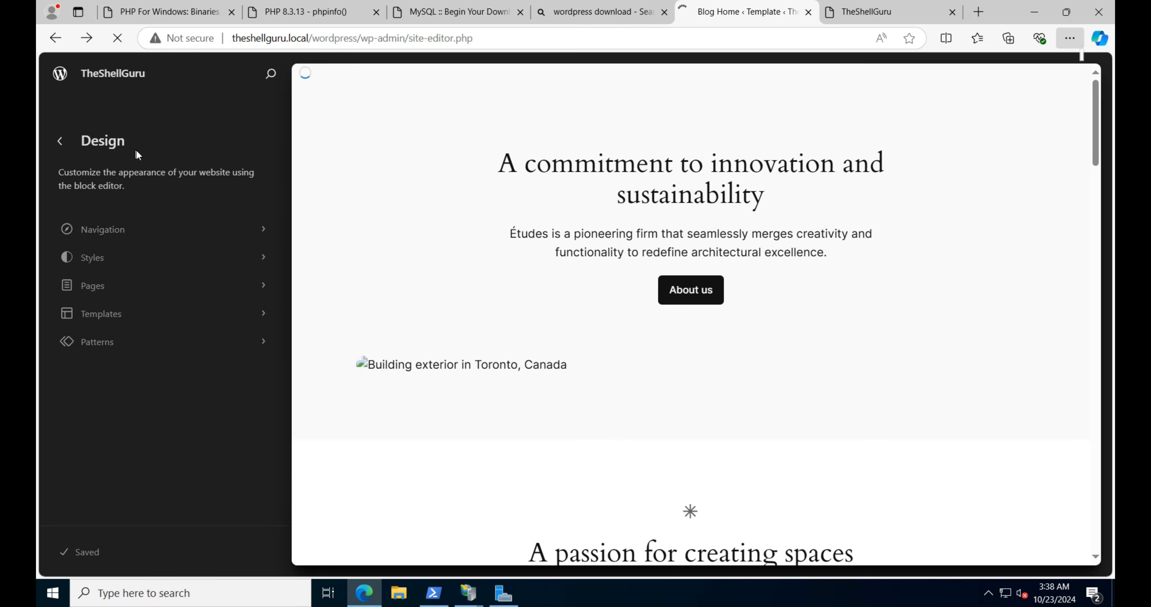
click(60, 141)
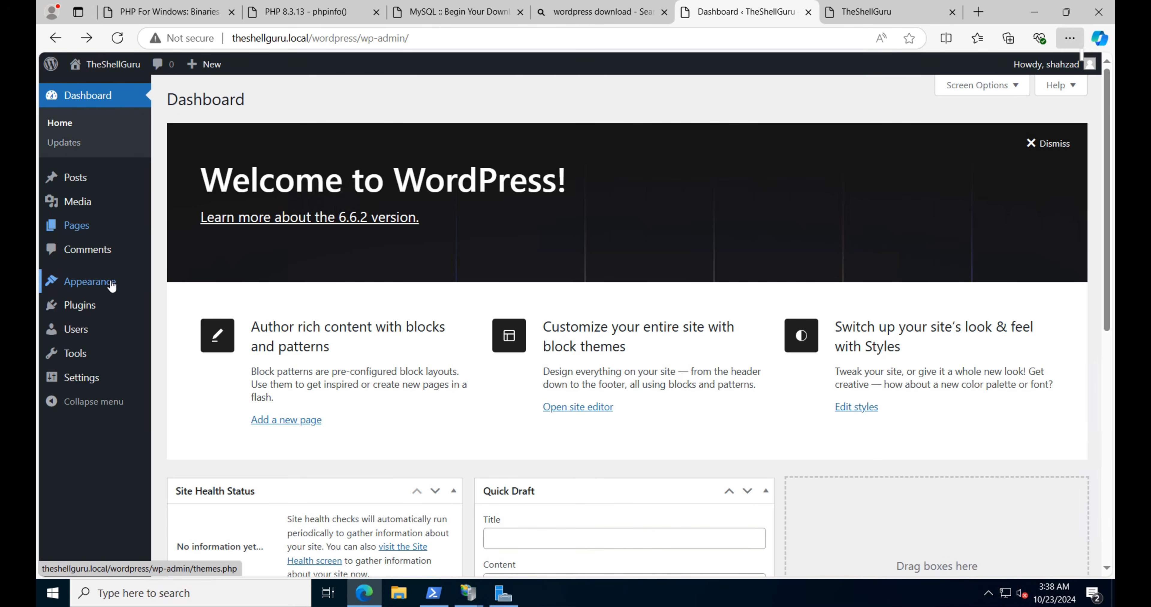
mouse_move(110, 282)
click(172, 288)
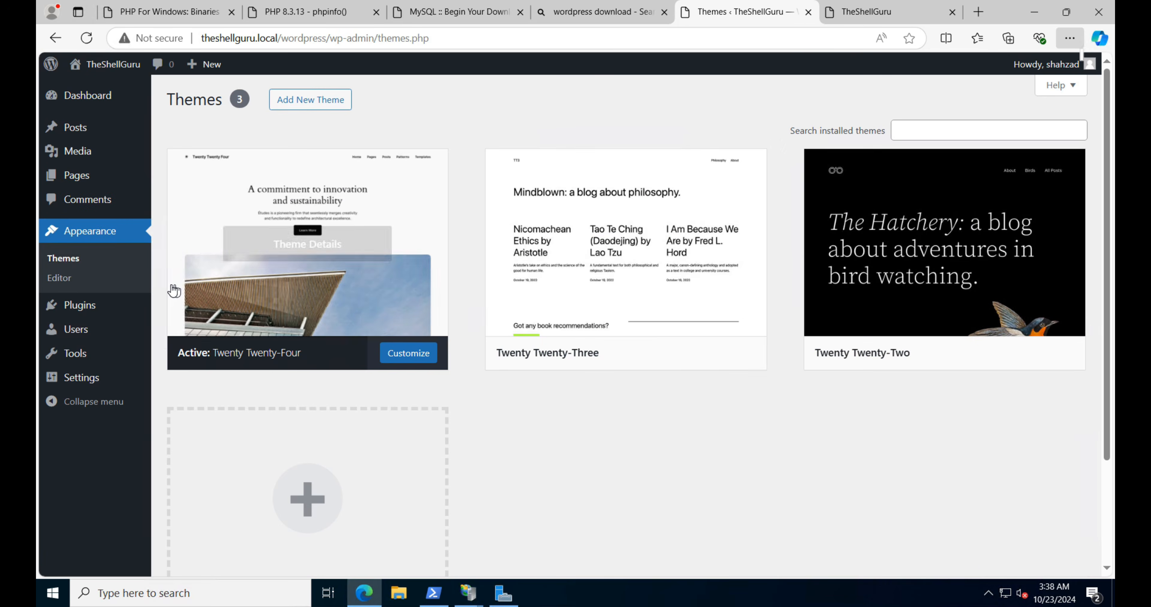
click(996, 218)
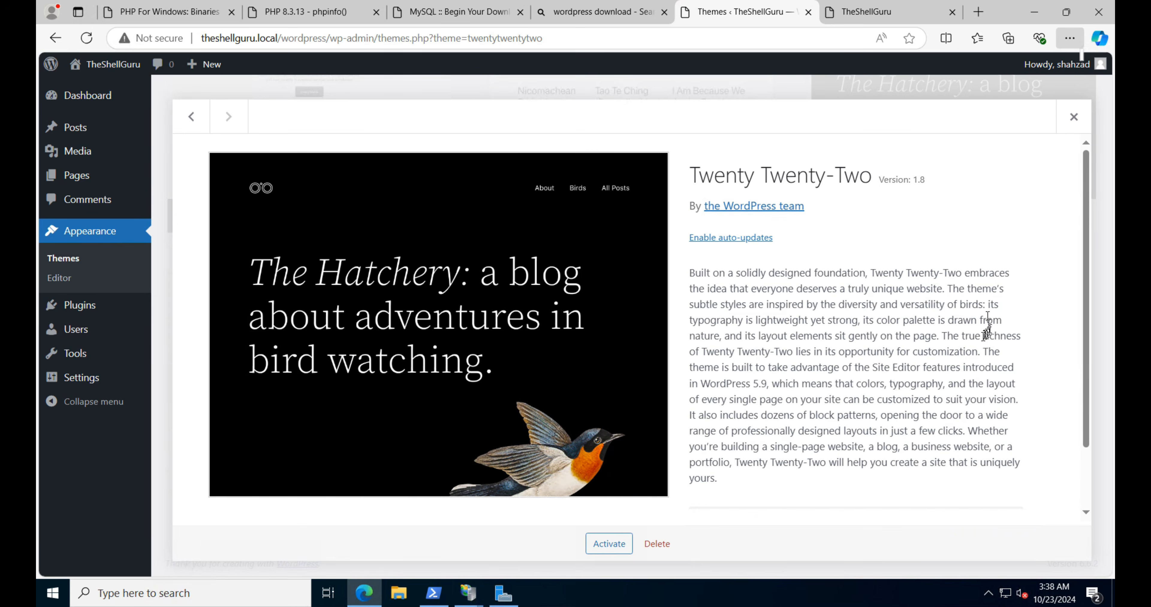
click(620, 545)
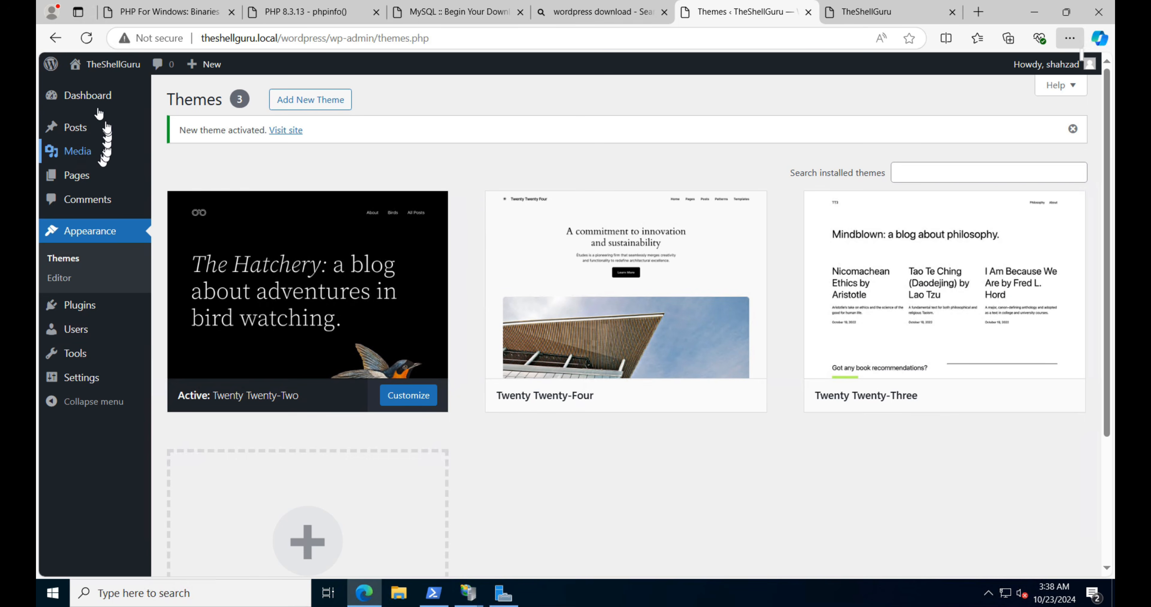
click(88, 103)
- Reload the site's front page and scroll through the new Twenty Twenty-Two design
click(893, 12)
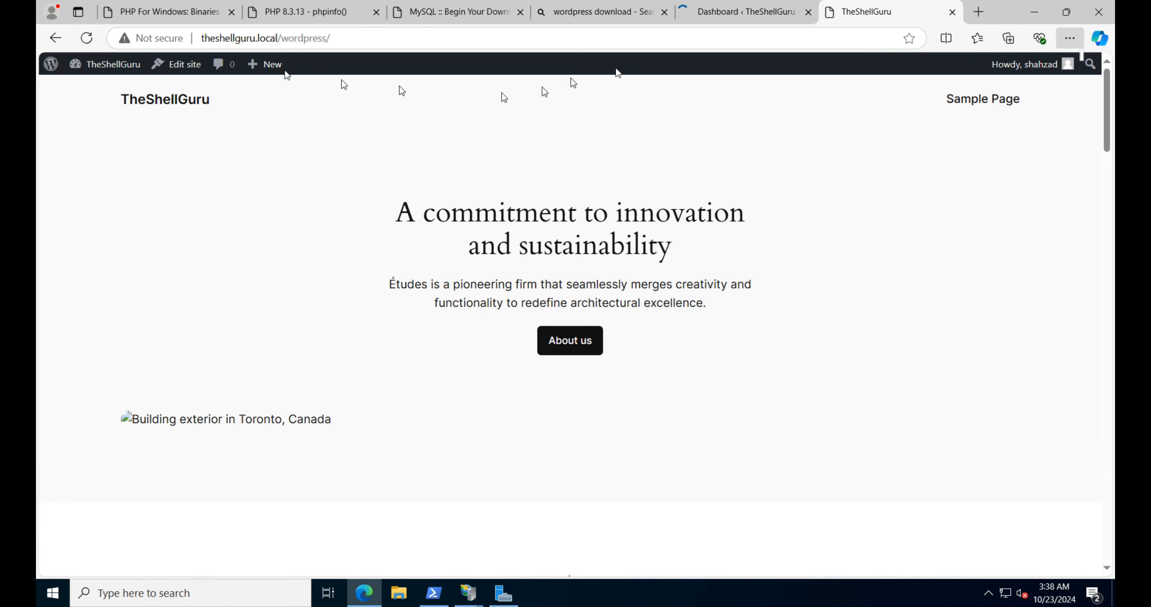
click(87, 38)
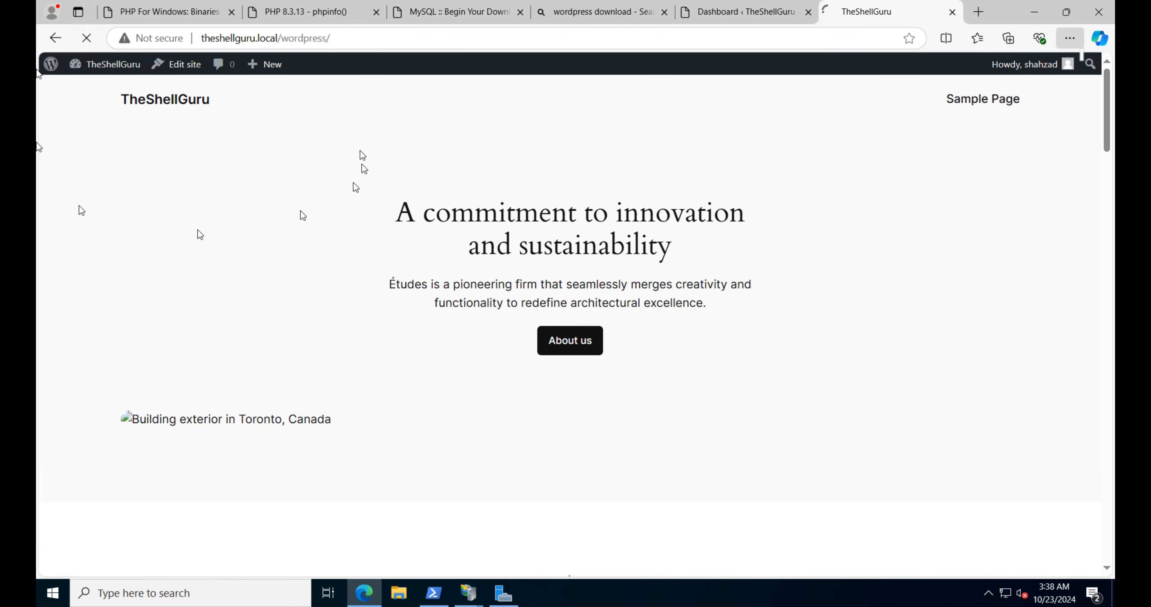
scroll(480, 356, down, 5)
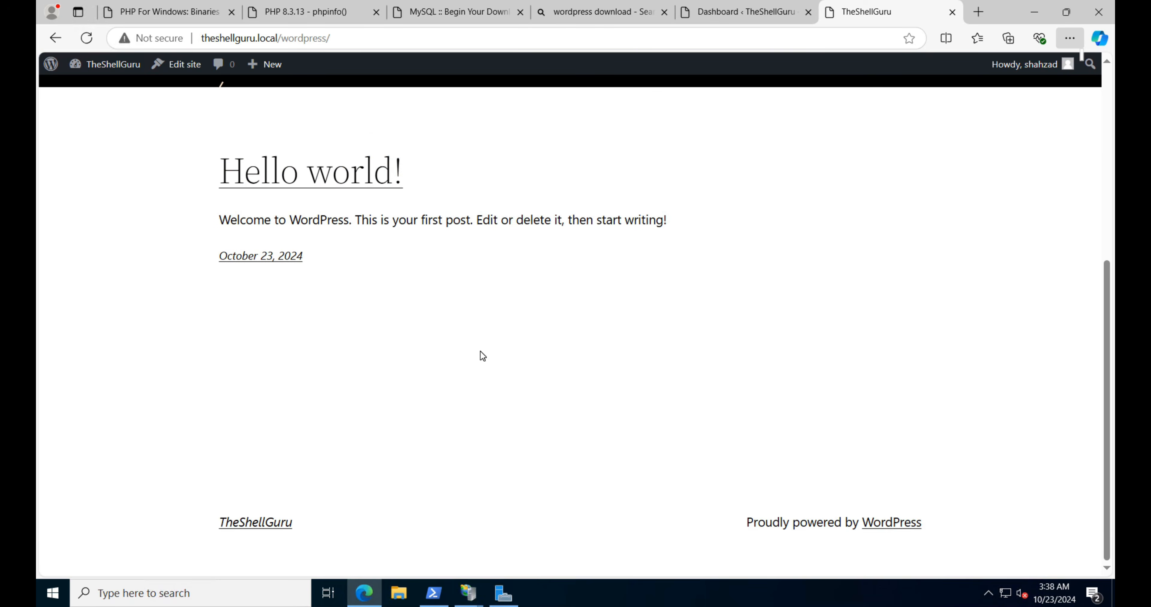
scroll(484, 361, up, 1)
scroll(492, 364, up, 4)
scroll(545, 321, down, 5)
scroll(590, 268, up, 1)
scroll(636, 220, up, 1)
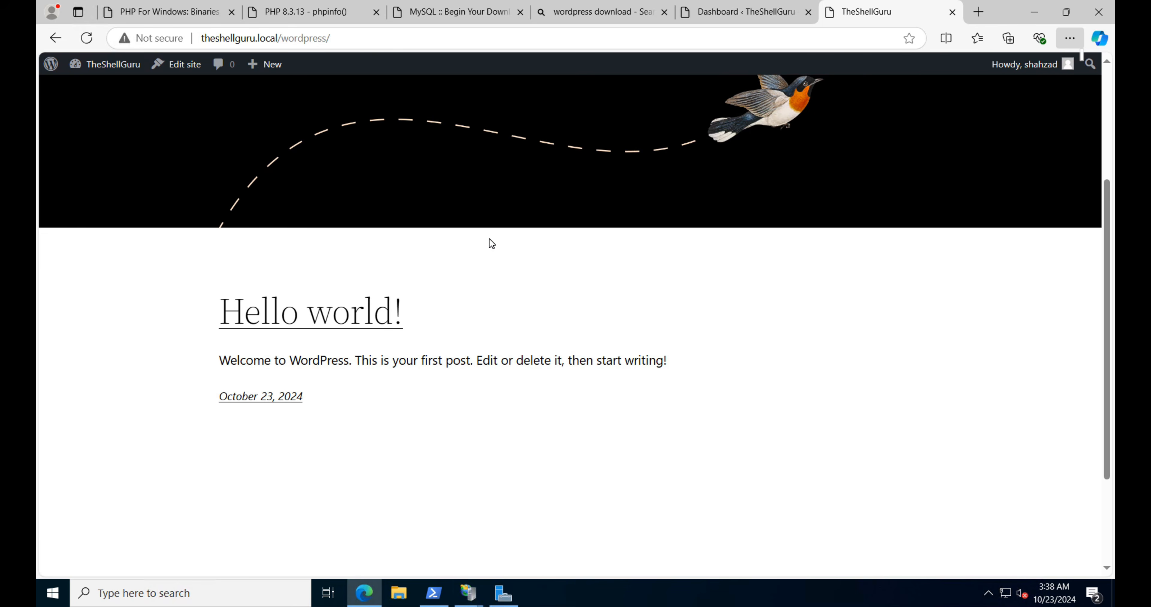
- Minimise the Remote Desktop session to return to the local desktop
mouse_move(777, 1)
mouse_move(858, 4)
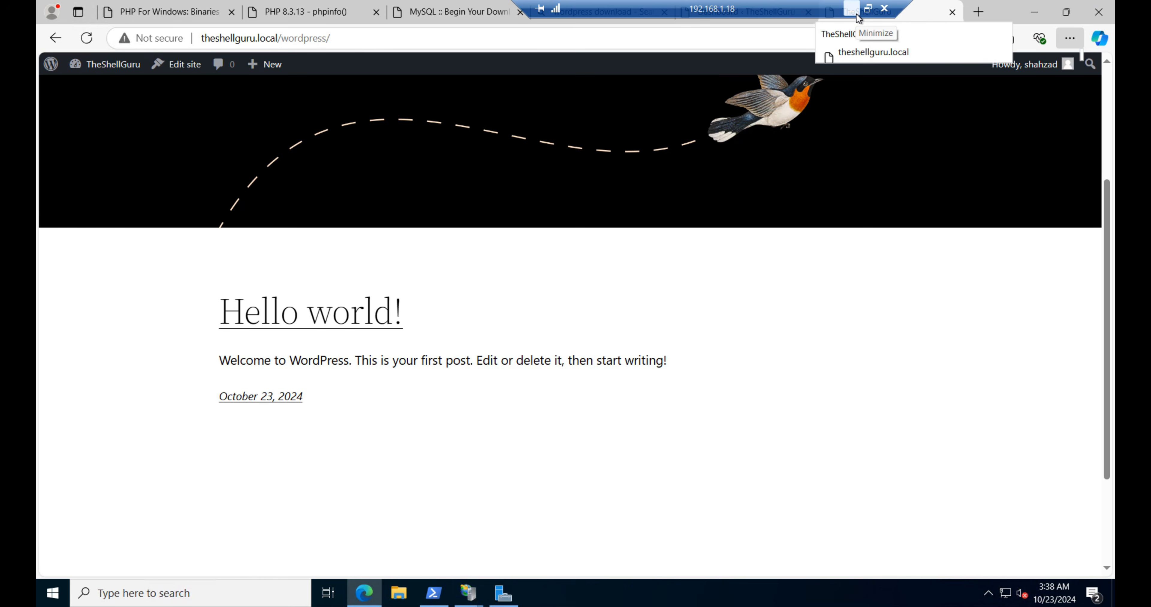
click(857, 15)
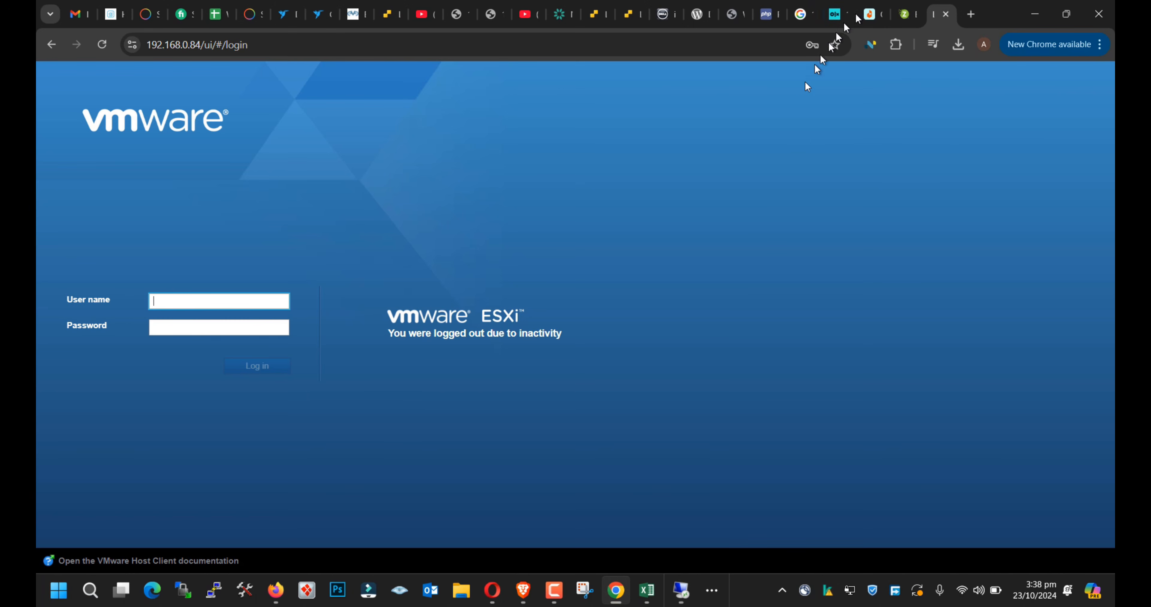
click(718, 594)
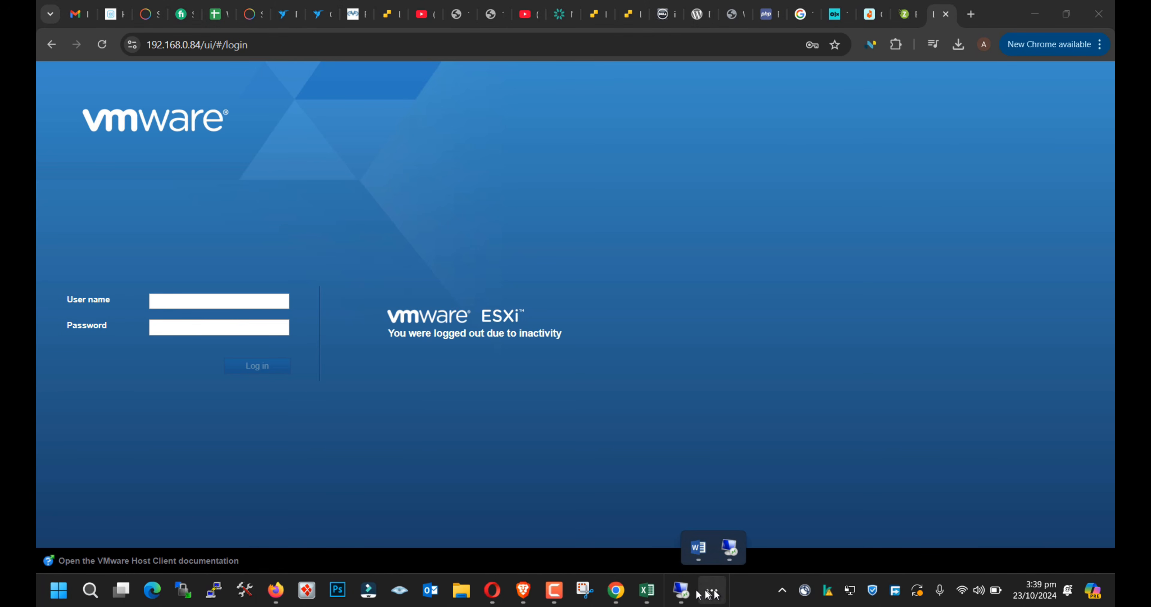